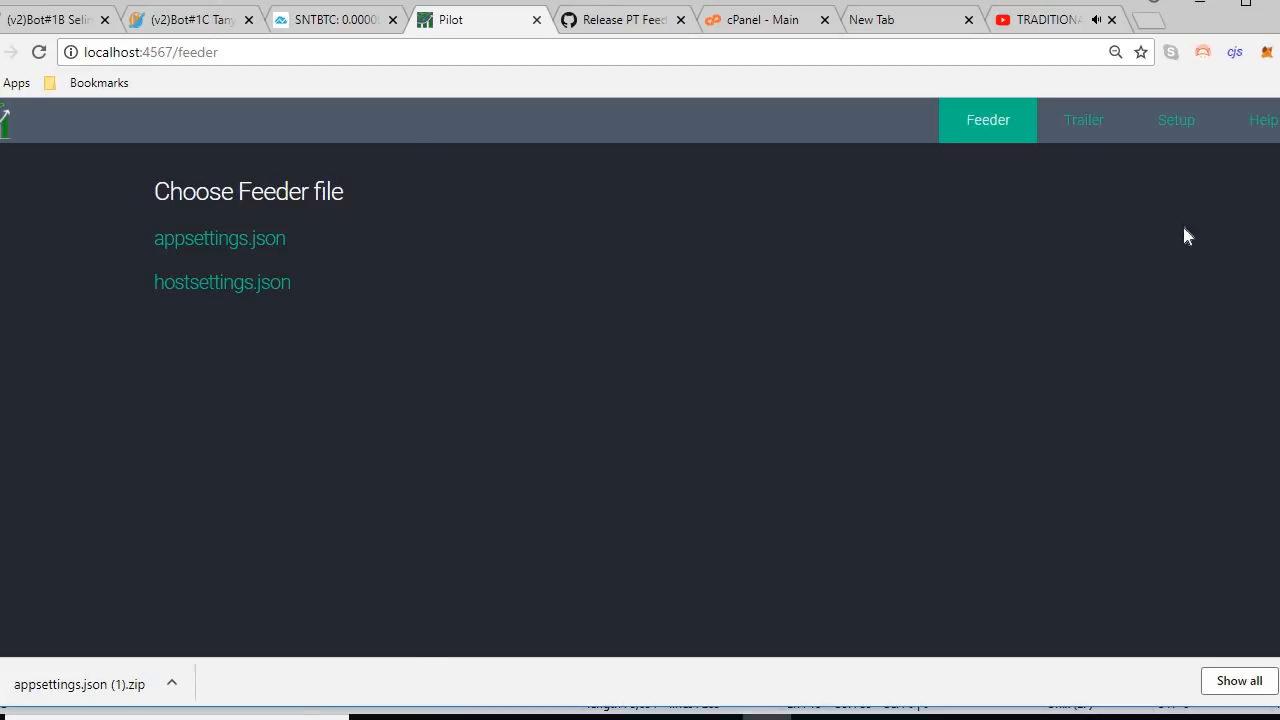
- Review the Trailer page's general and PAIRS settings and the Setup page, and return to the Feeder file list
left_click(1090, 132)
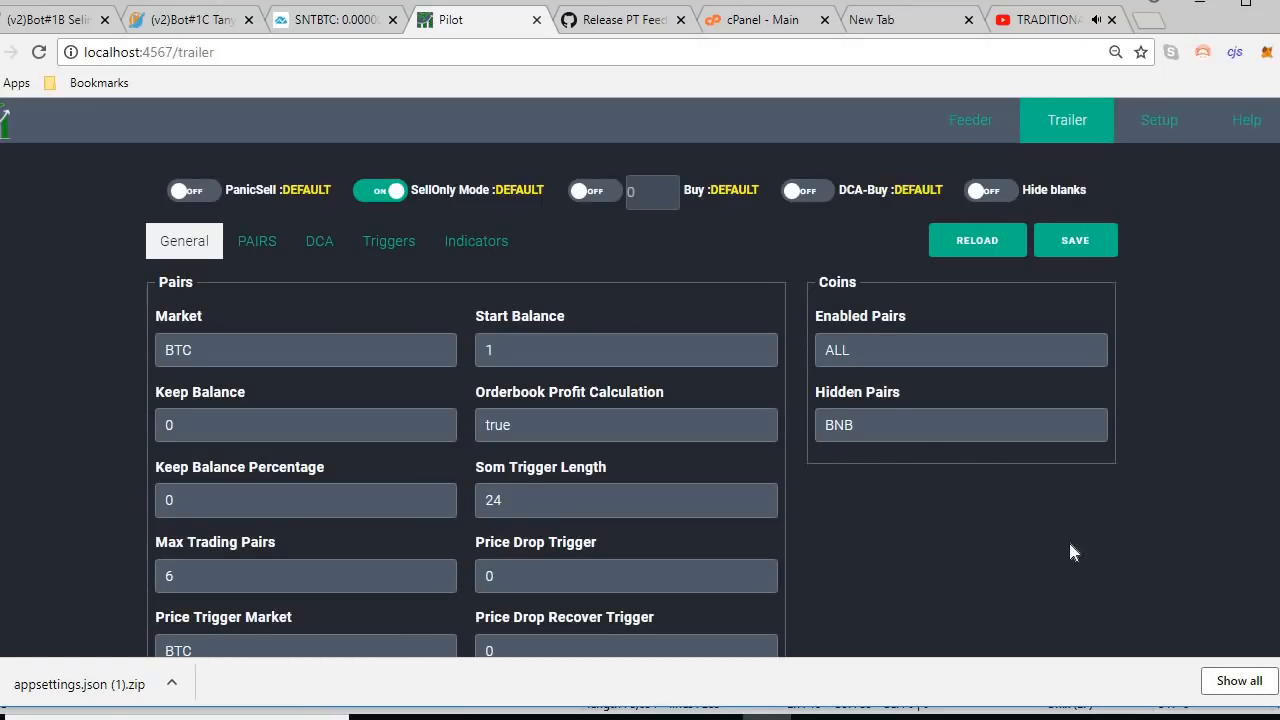
left_click(257, 245)
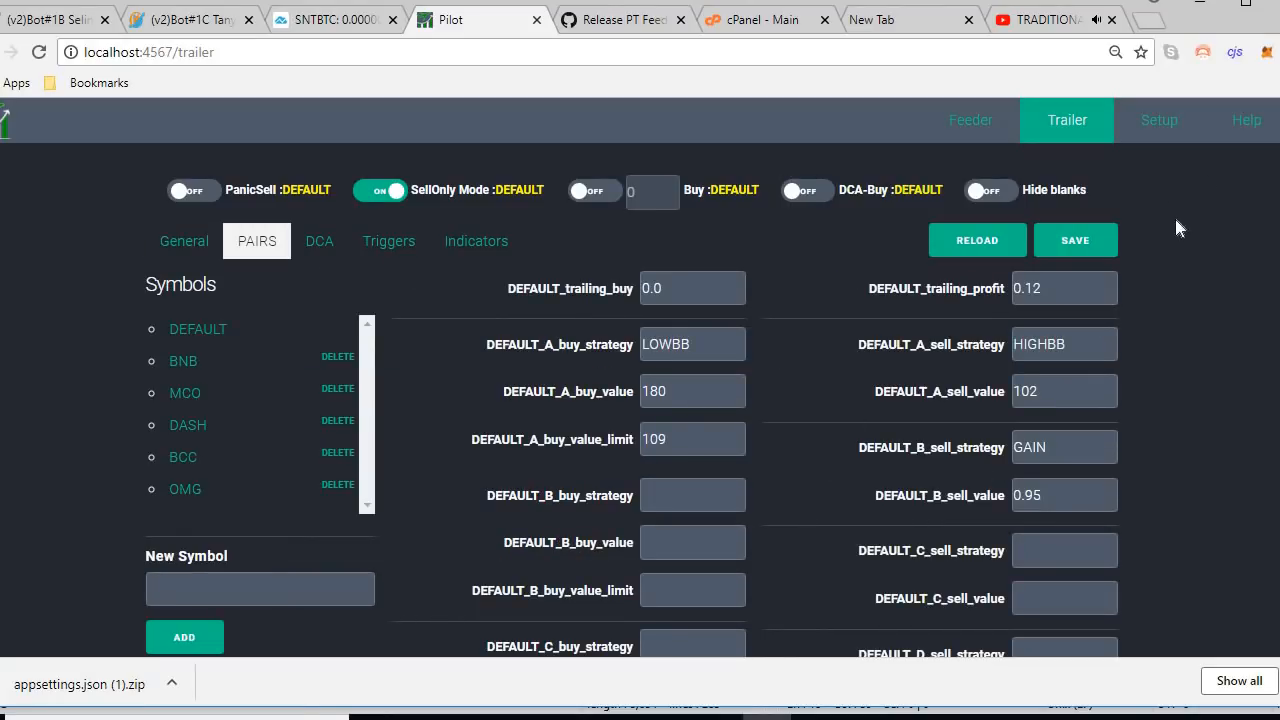
left_click(1160, 125)
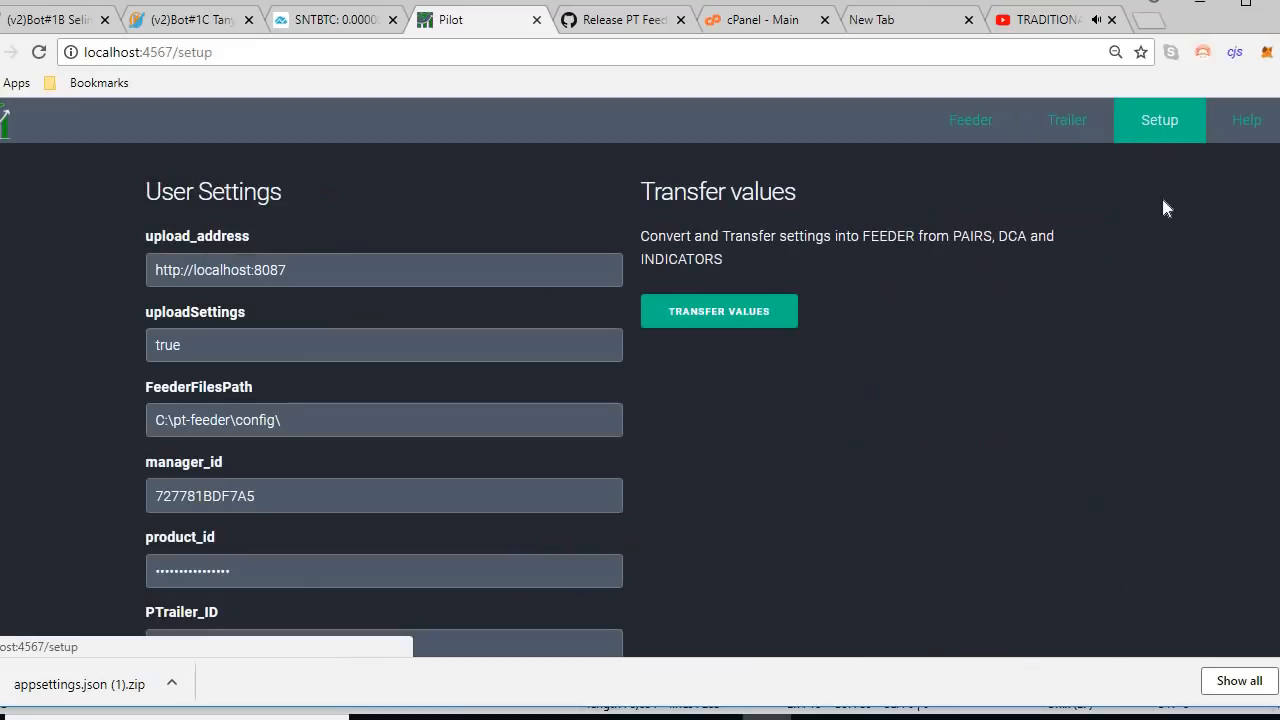
left_click(984, 135)
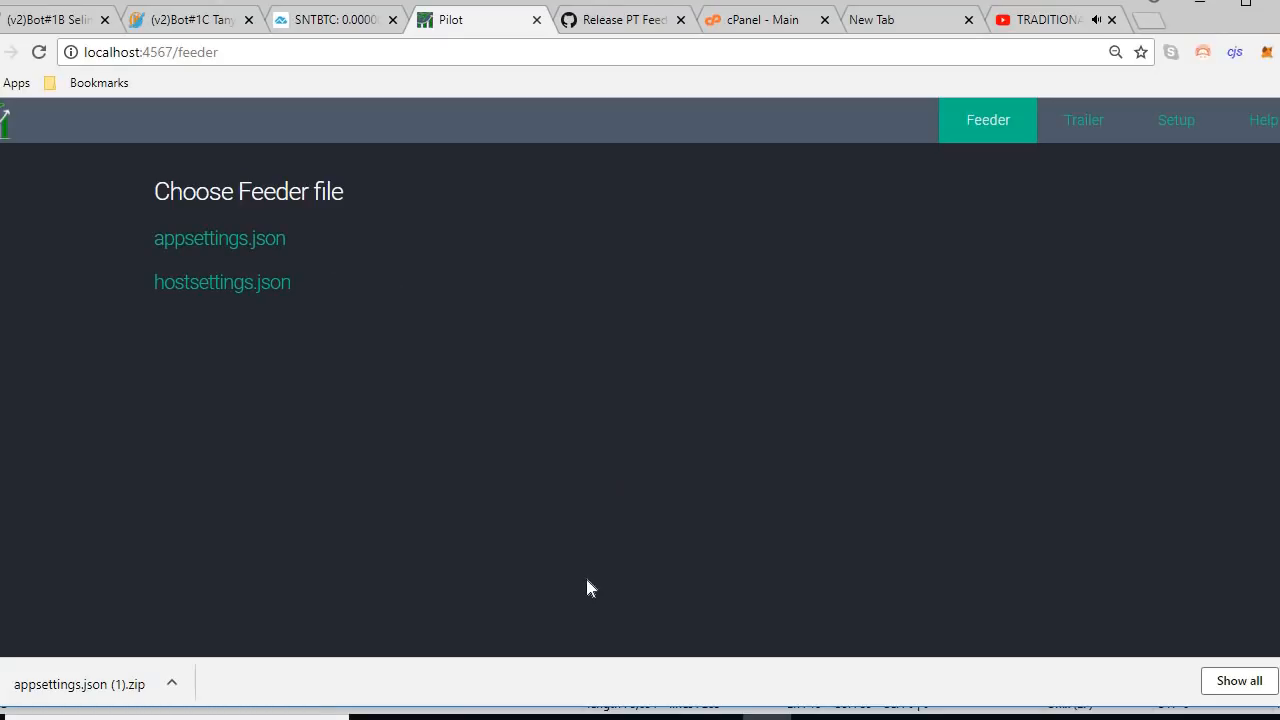
- In File Explorer, open the pt-feeder config folder, check its appsettings and hostsettings JSON files, and return to the Pilot page
mouse_move(718, 717)
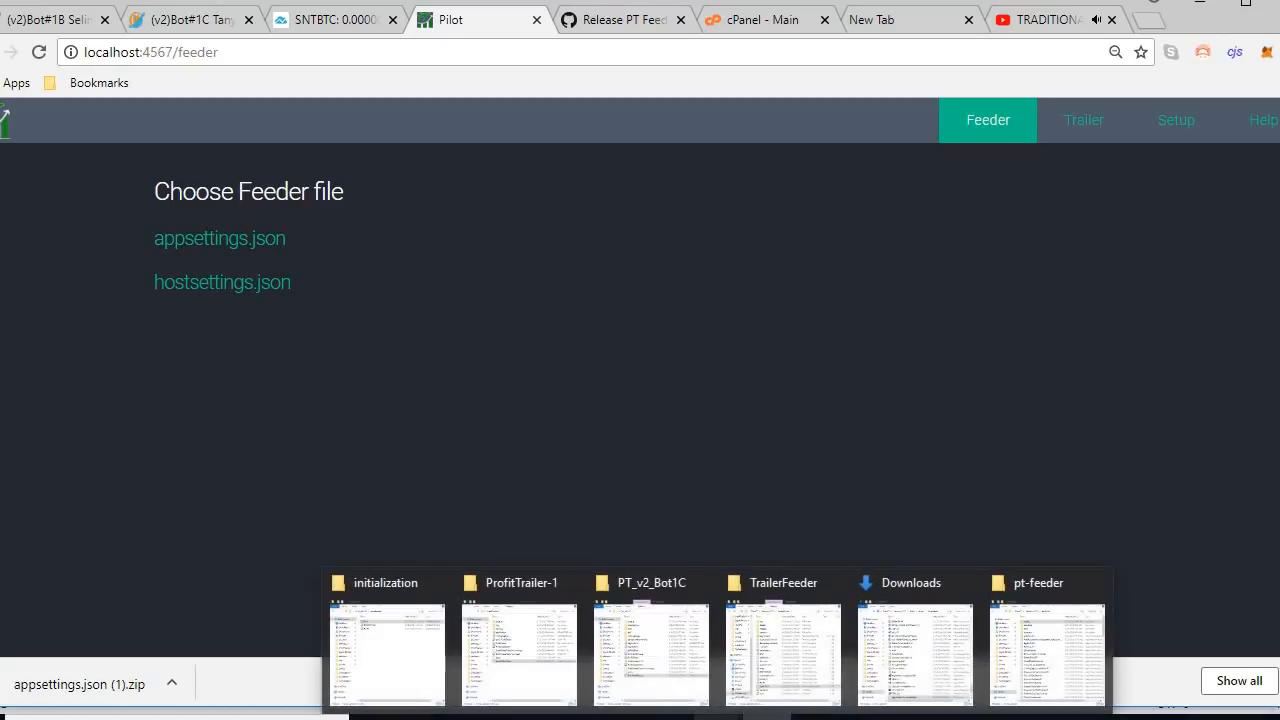
left_click(1051, 689)
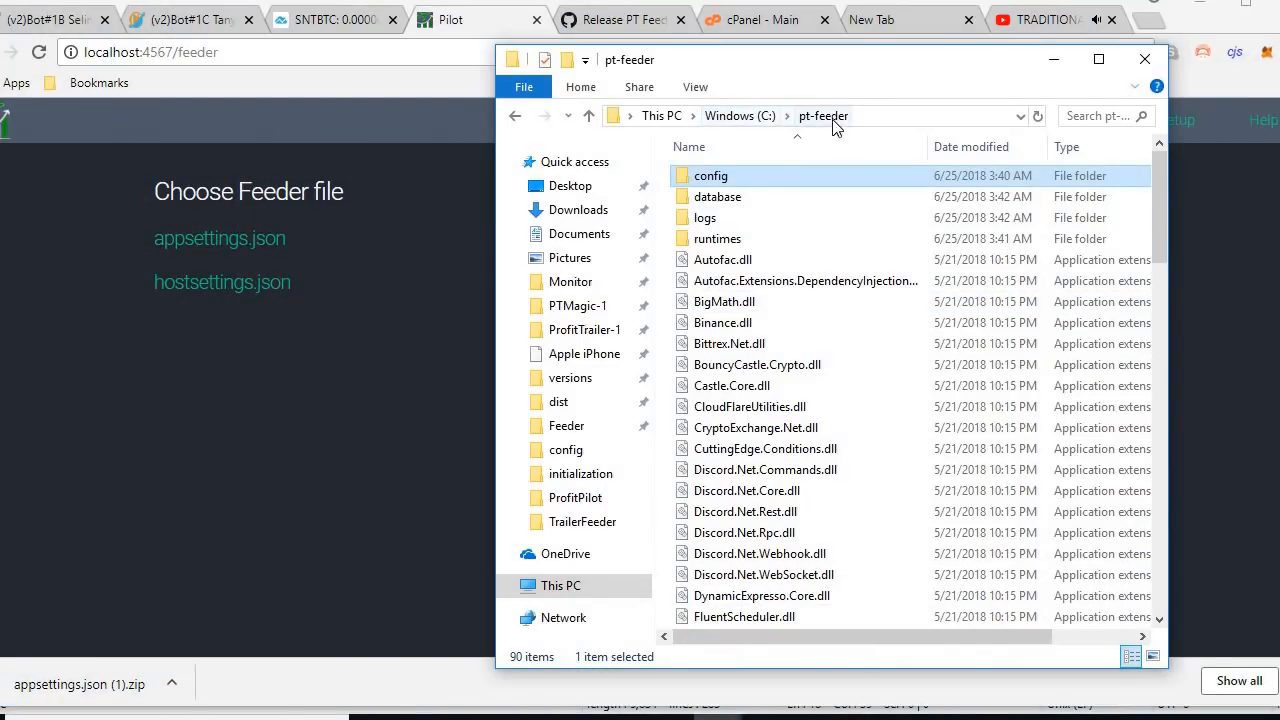
double_click(727, 180)
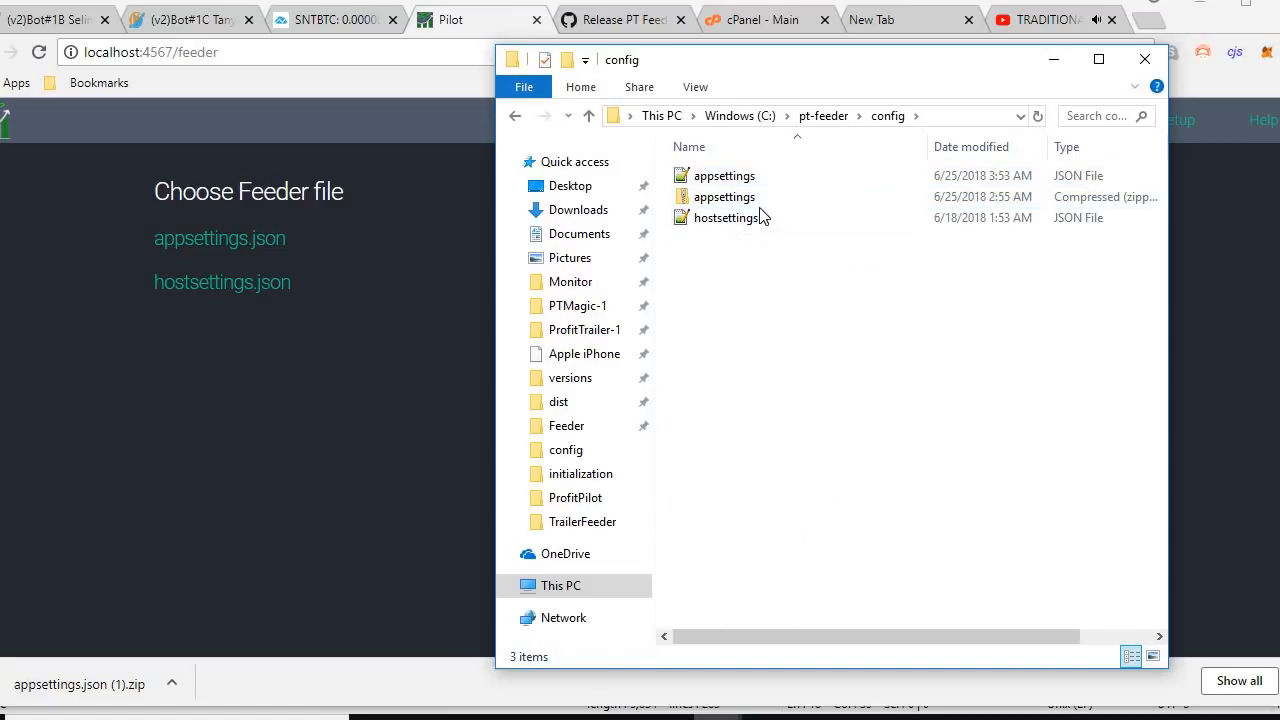
left_click(740, 177)
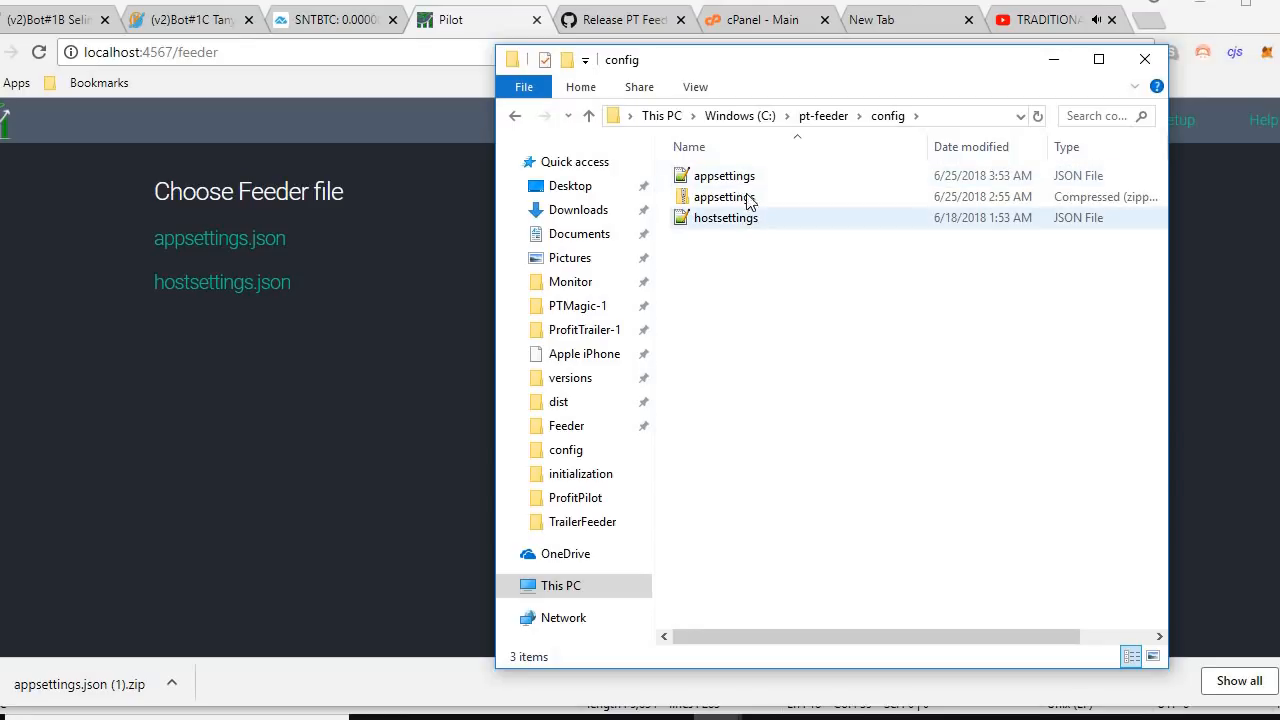
left_click(738, 219)
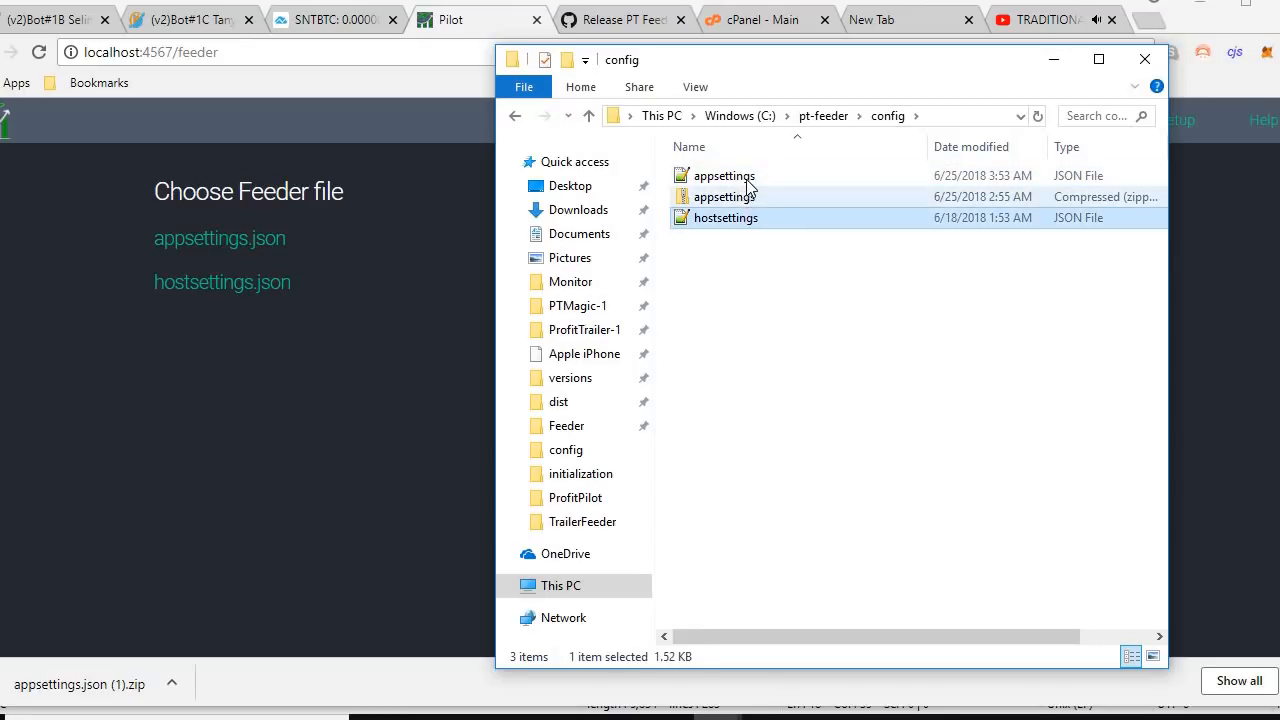
left_click(745, 178)
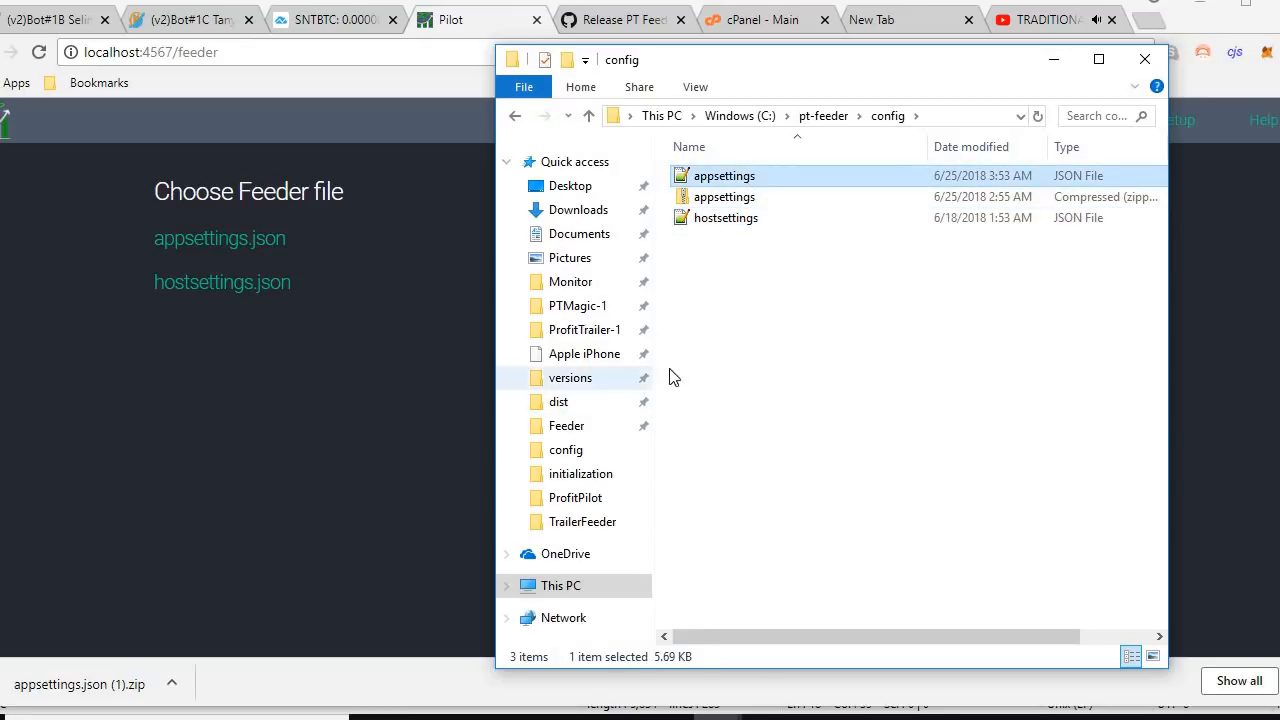
left_click(315, 410)
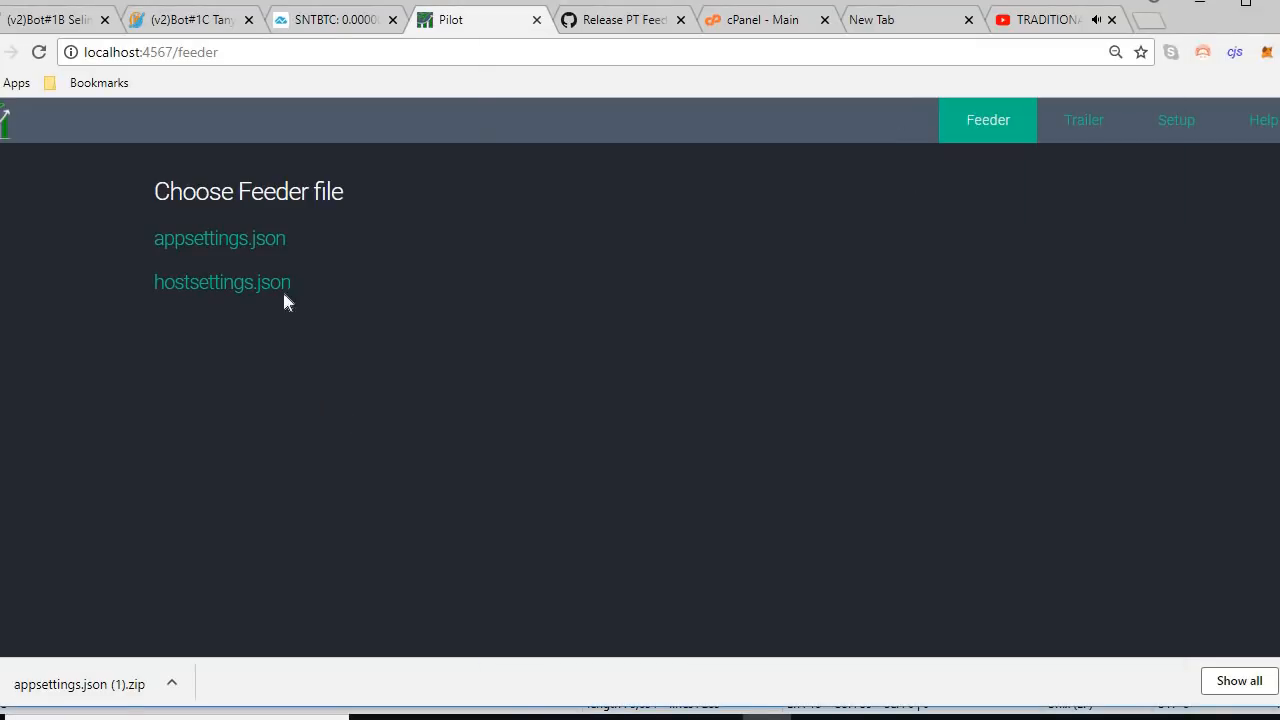
- Review the Setup page's user settings, especially FeederFilesPath, and return to the Feeder file list
left_click(1183, 128)
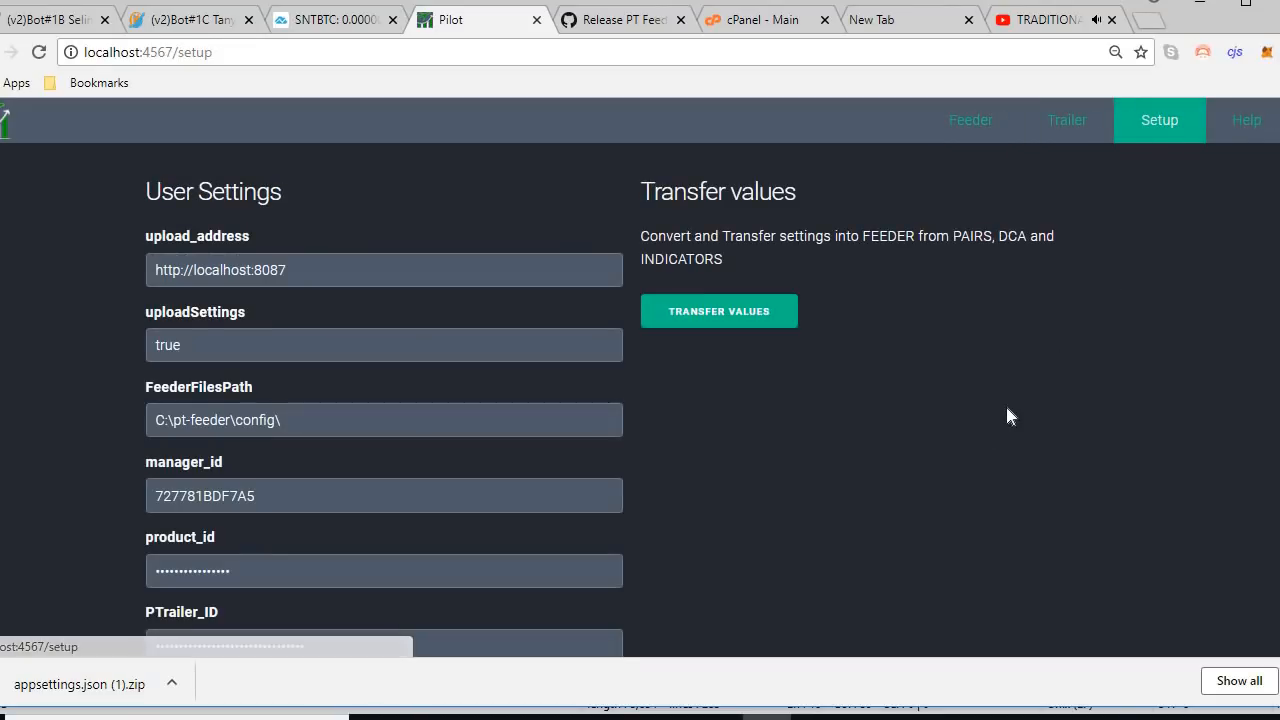
scroll(977, 420, "down", 2)
scroll(814, 450, "up", 2)
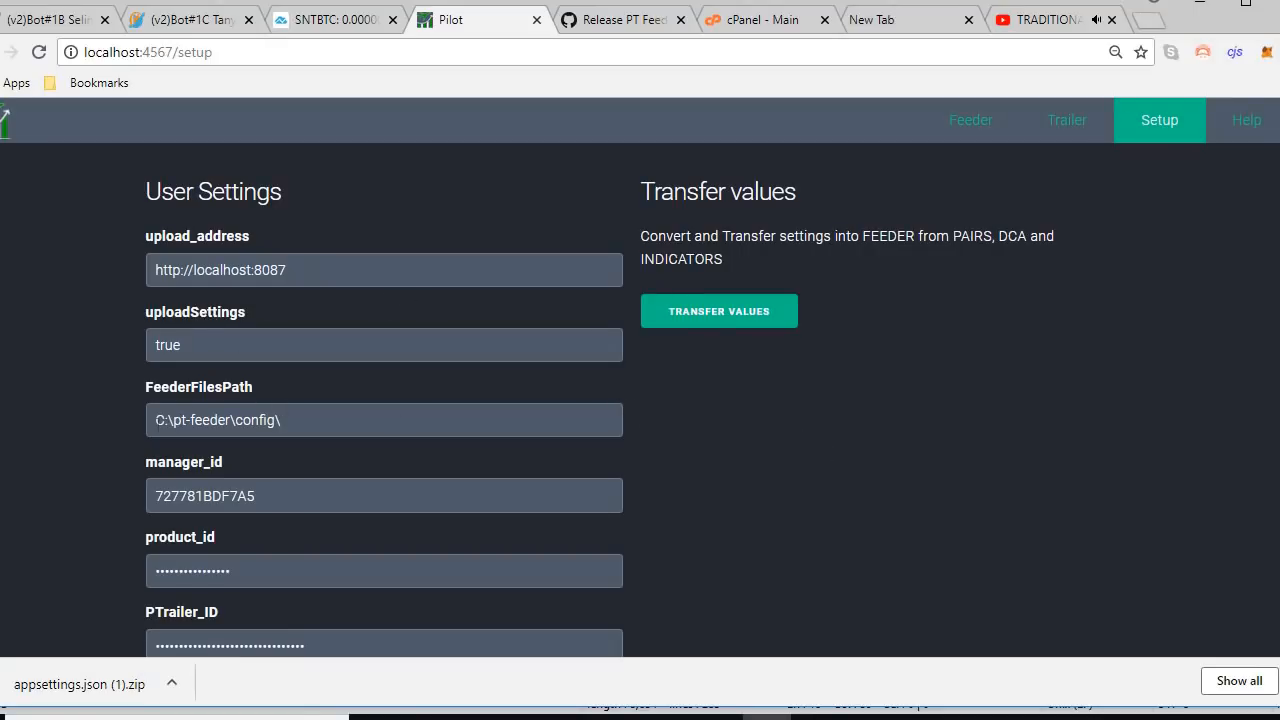
left_click_drag(129, 378, 94, 391)
left_click(93, 380)
scroll(1070, 430, "down", 2)
scroll(1073, 423, "up", 2)
left_click(962, 121)
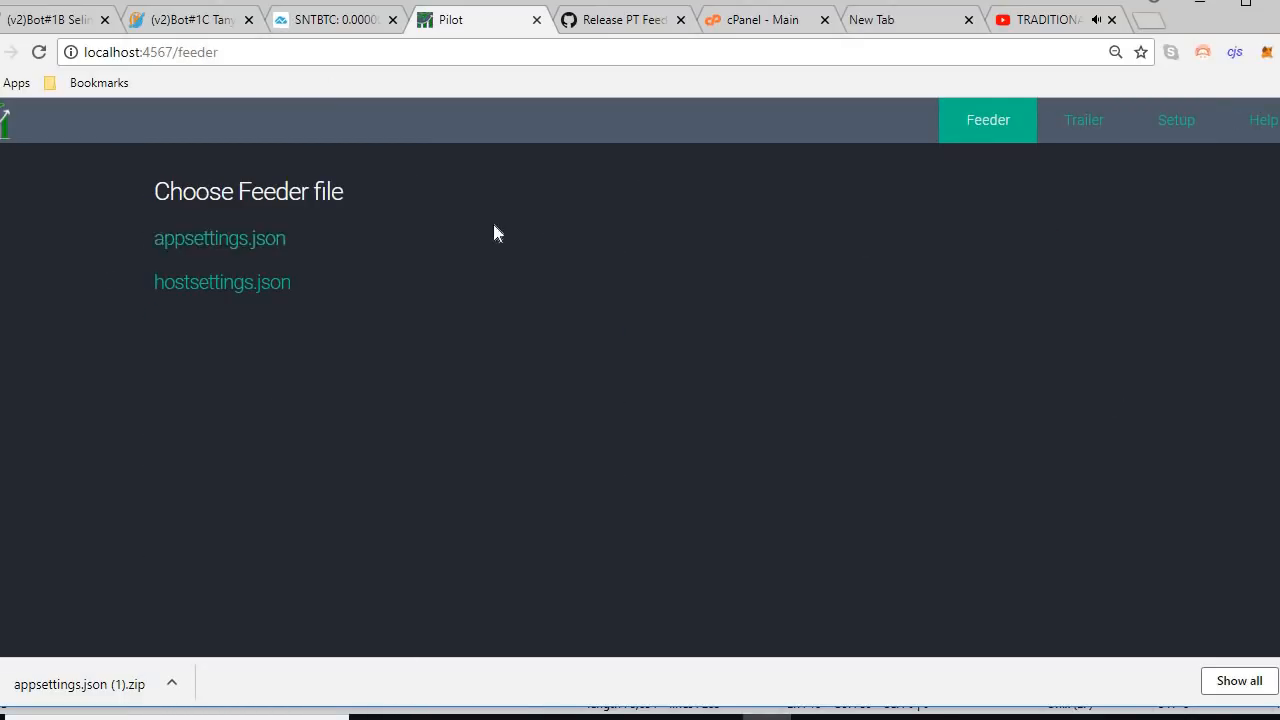
- Open the appsettings JSON file from the pt-feeder config folder in Notepad++
mouse_move(716, 716)
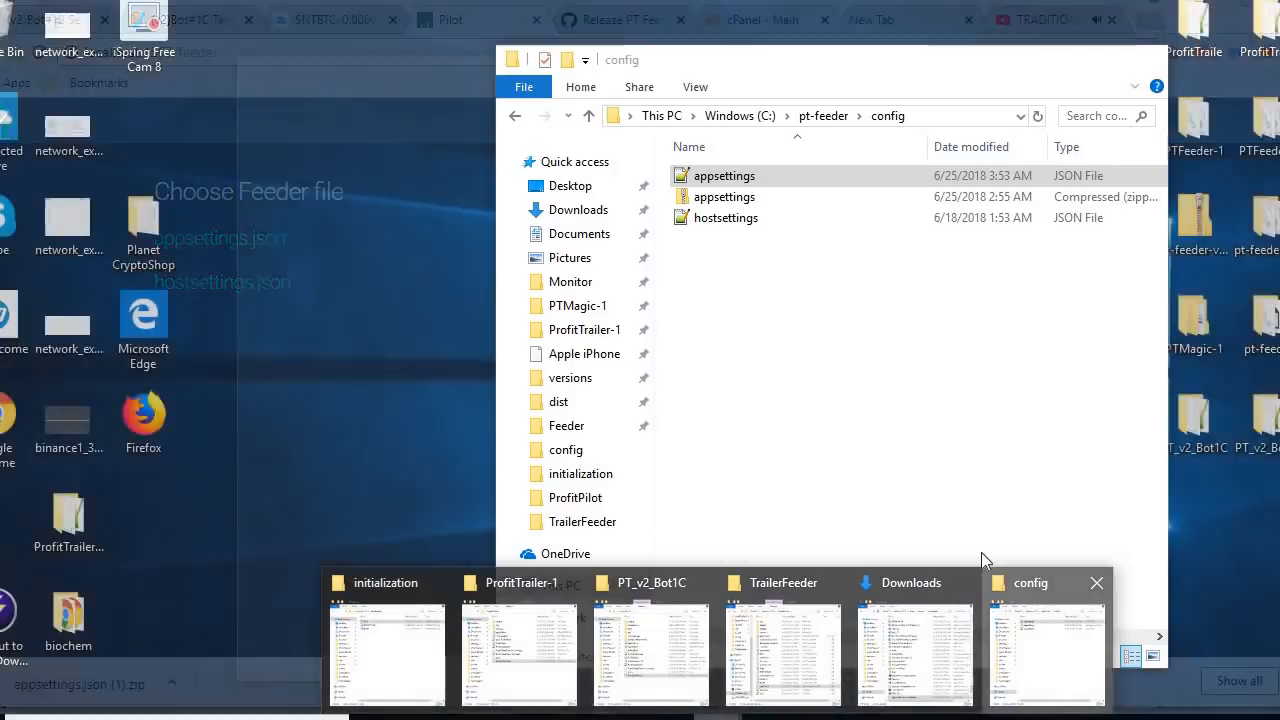
left_click(1071, 664)
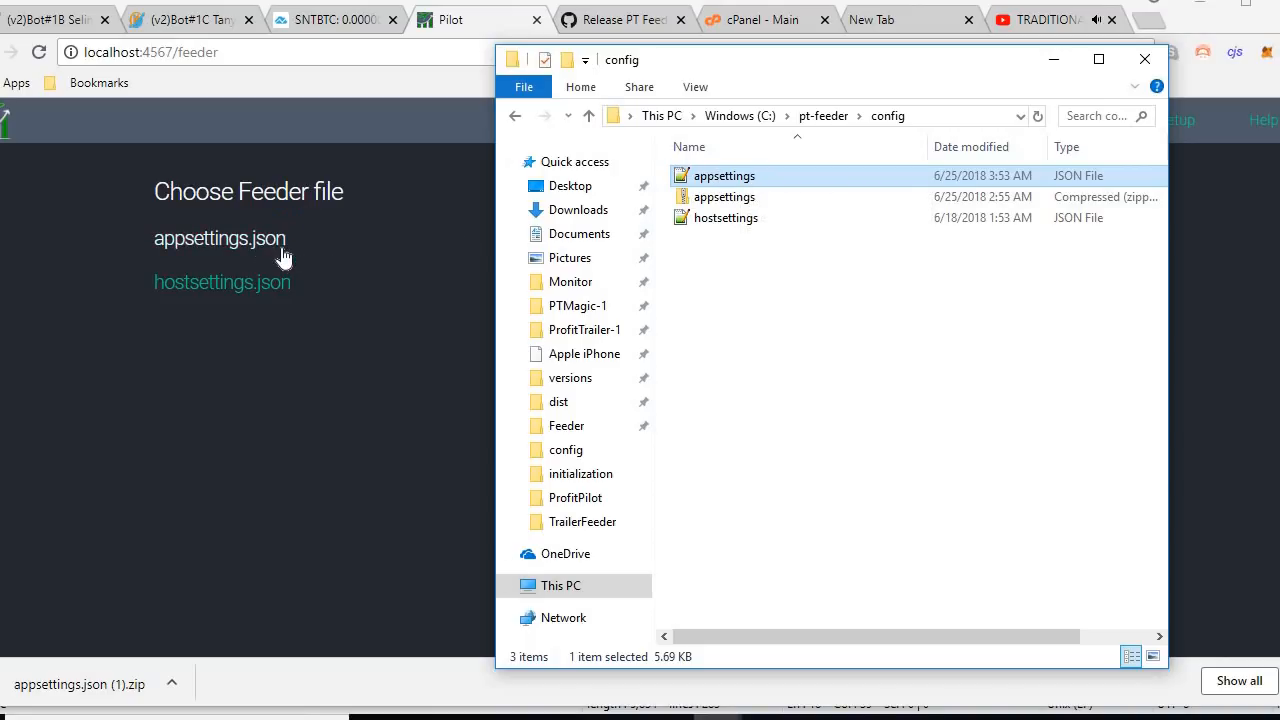
double_click(771, 177)
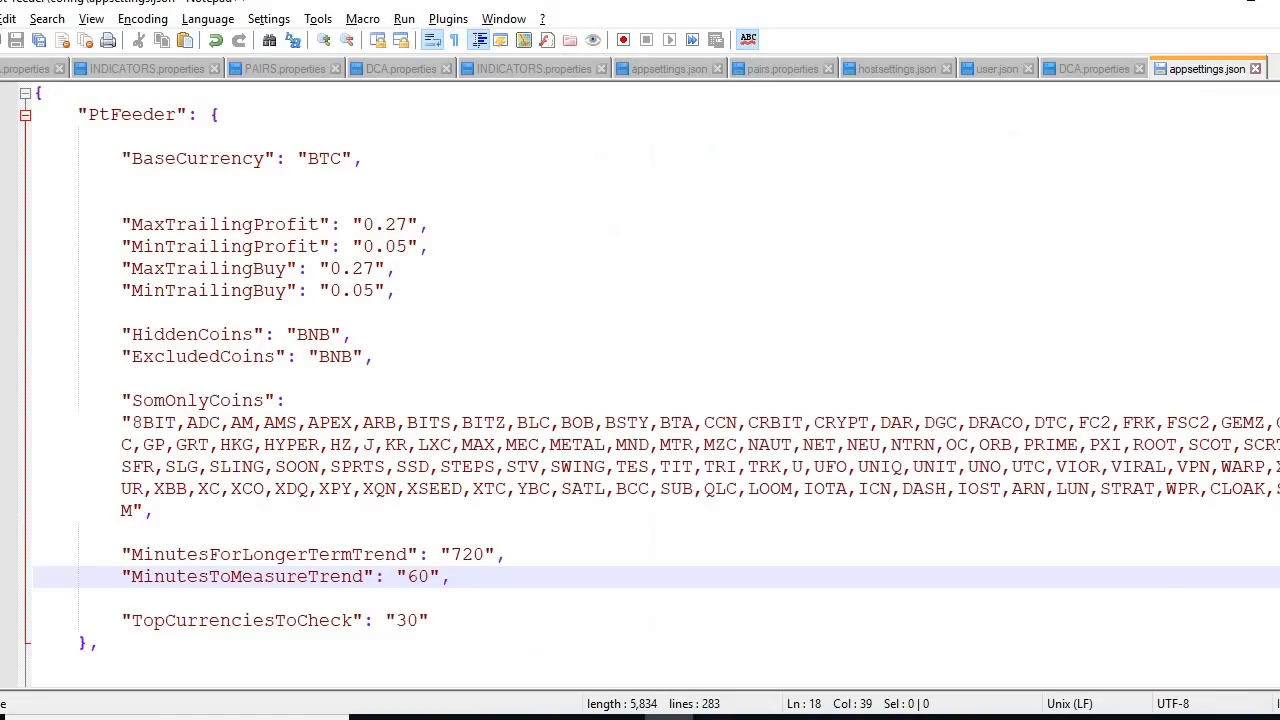
left_click(600, 232)
- Read through the PtFeeder, Common and Defaults sections of appsettings.json down to the DCA settings
scroll(505, 320, "down", 4)
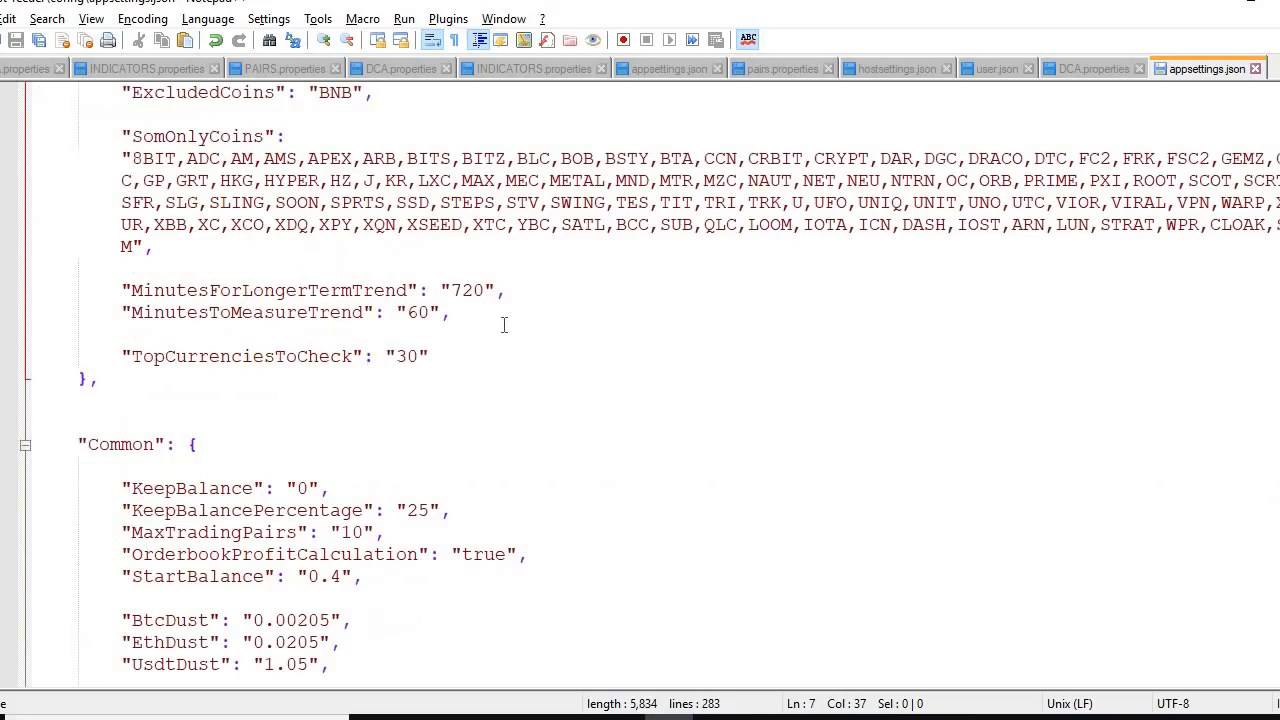
scroll(485, 208, "up", 4)
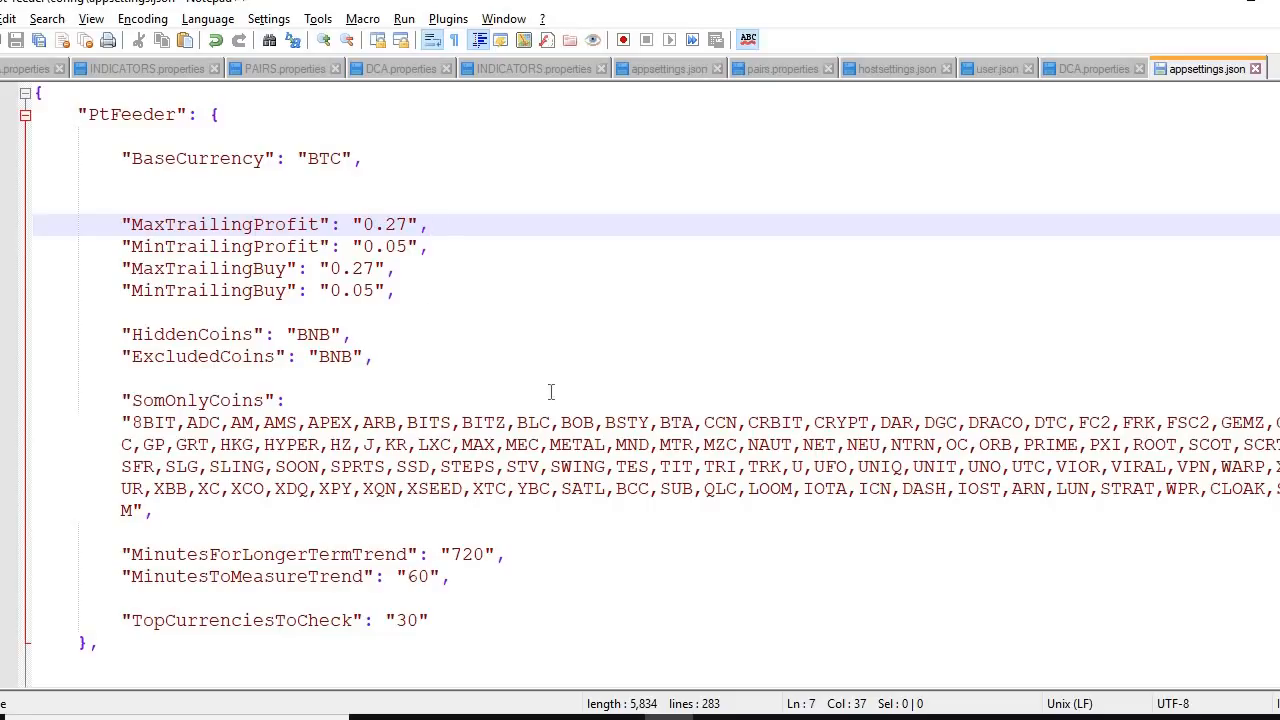
scroll(486, 366, "down", 1)
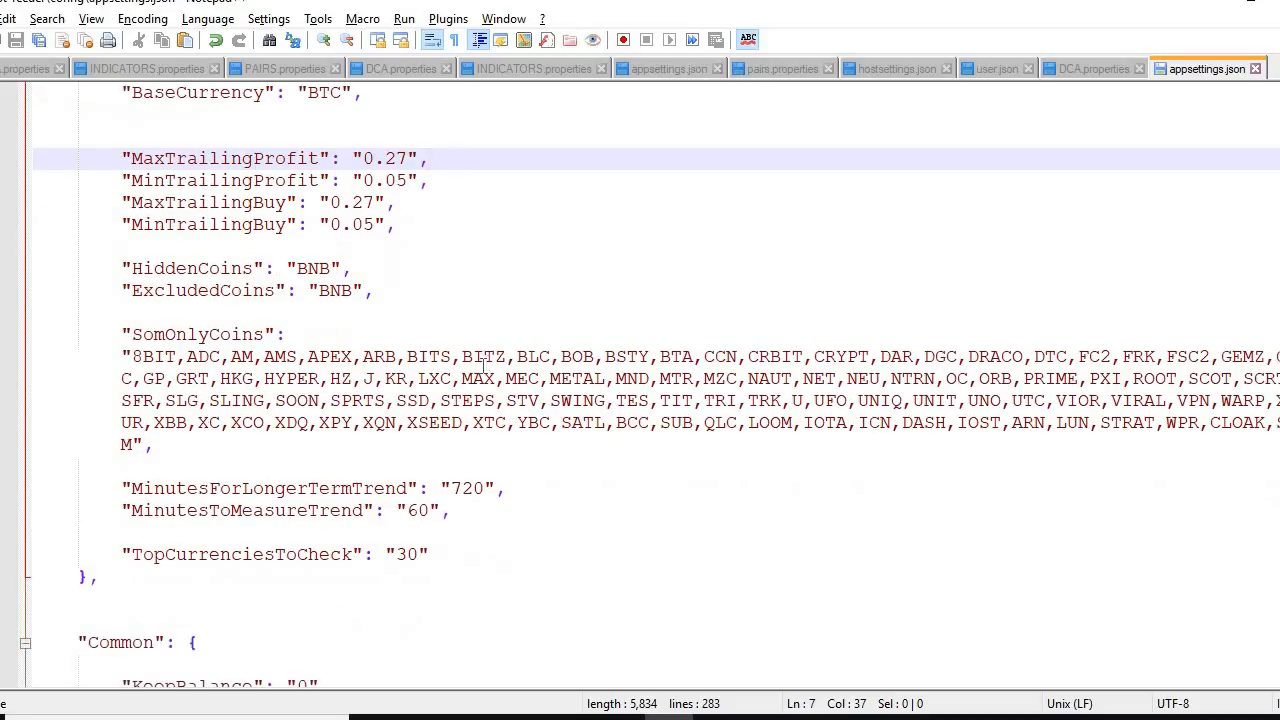
scroll(505, 370, "down", 5)
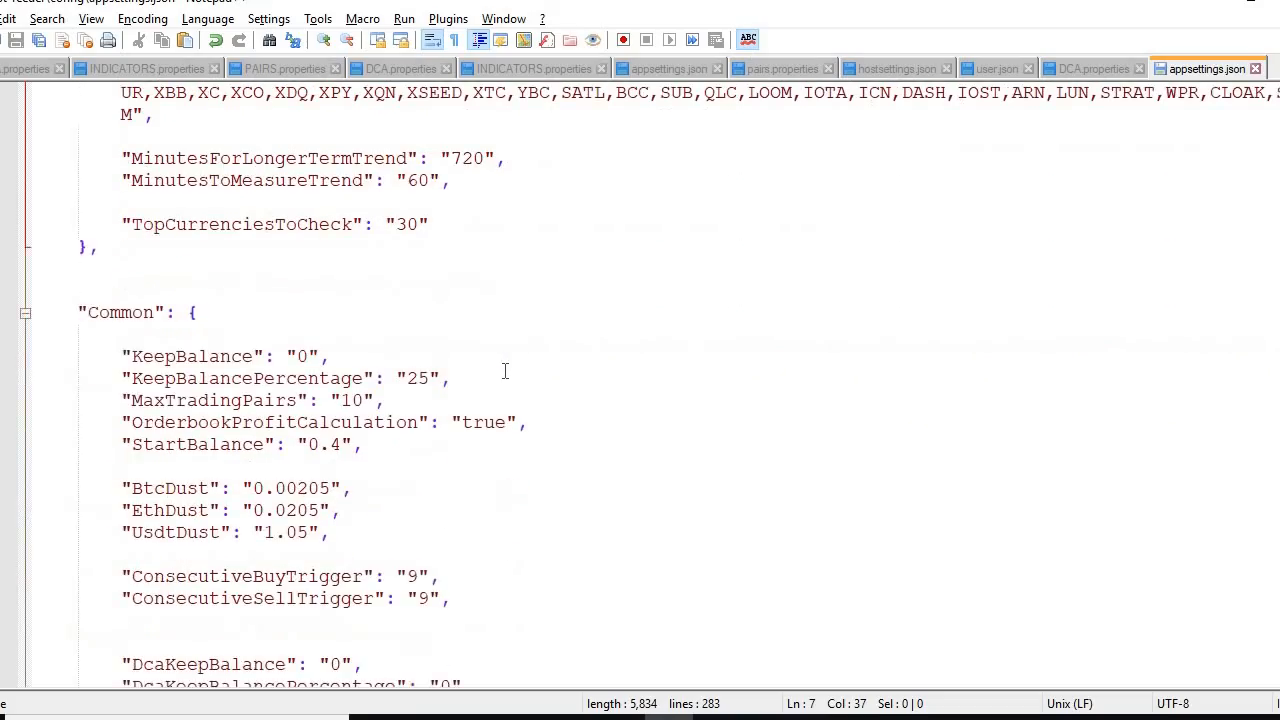
scroll(505, 370, "down", 14)
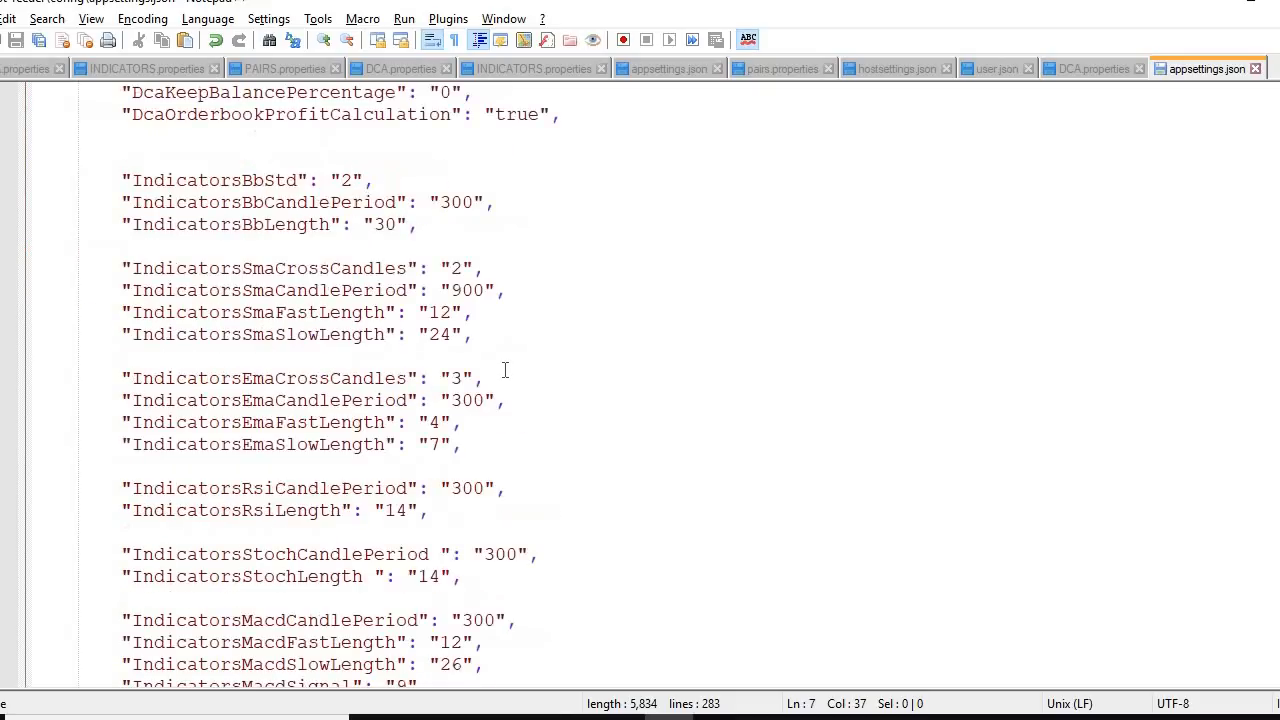
scroll(505, 368, "down", 11)
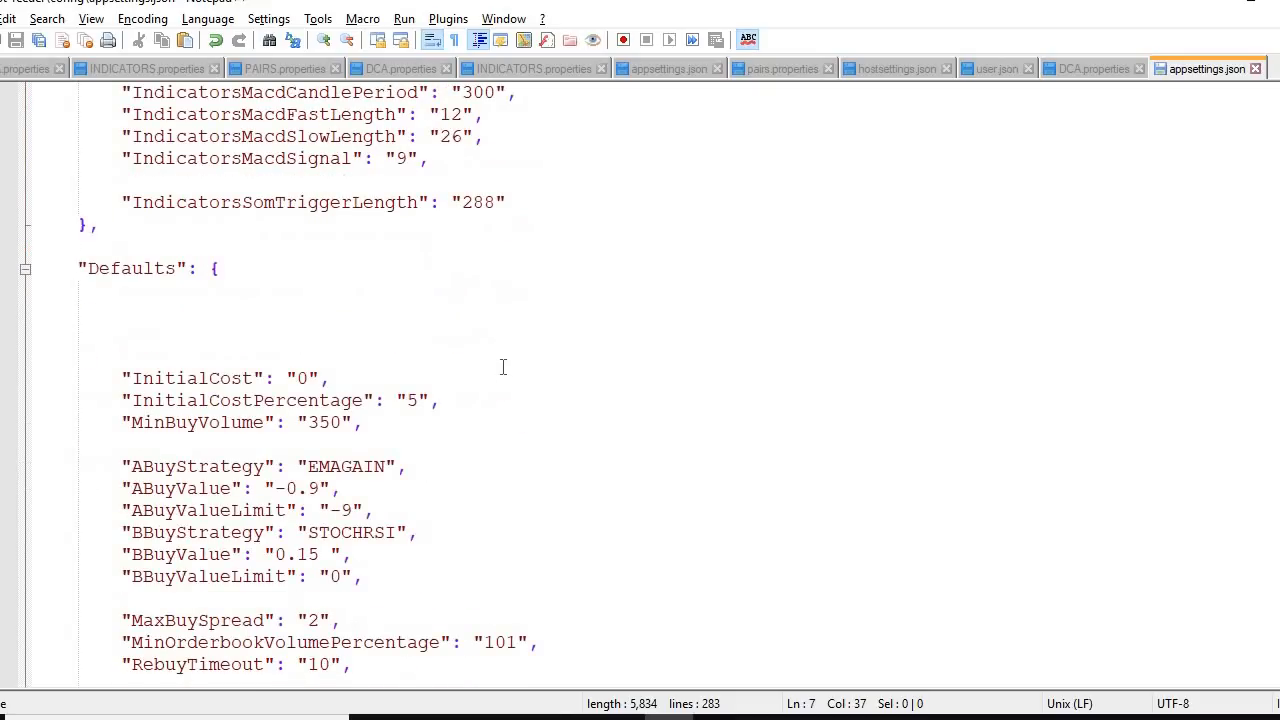
scroll(505, 365, "down", 8)
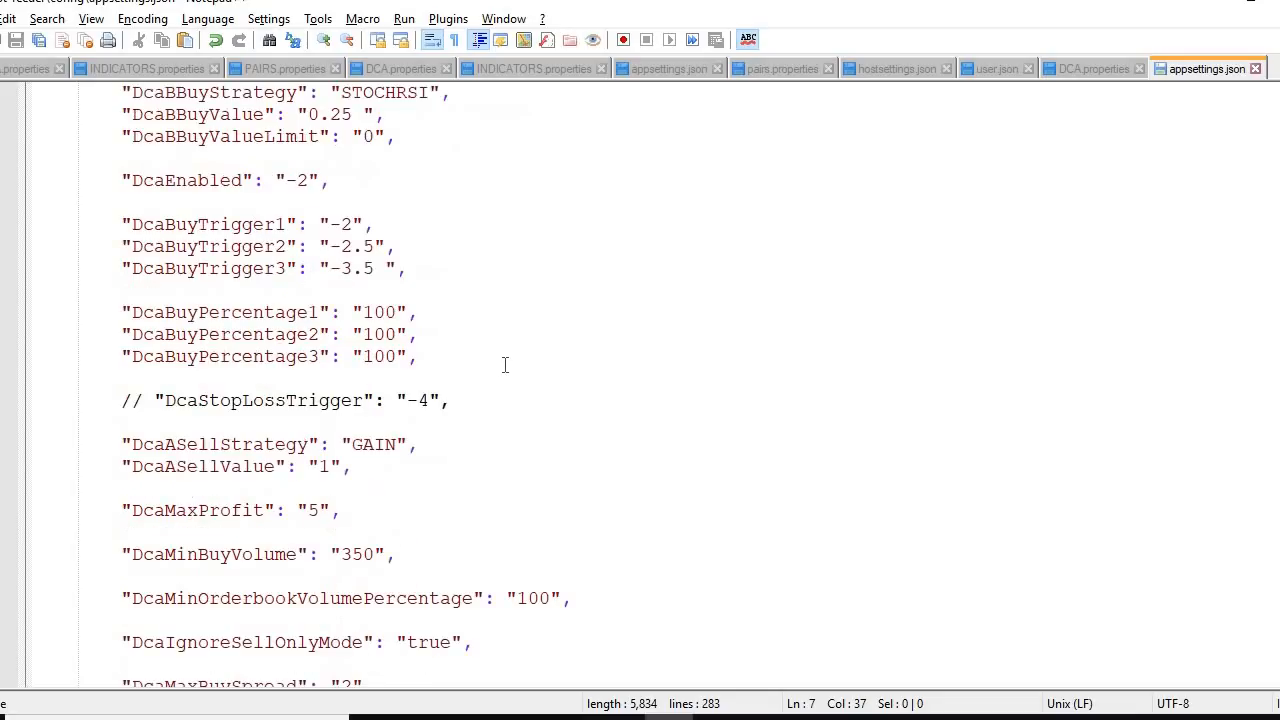
- Examine the commented-out DcaStopLossTrigger line in the Defaults section and the commas ending the lines around it
scroll(460, 345, "up", 1)
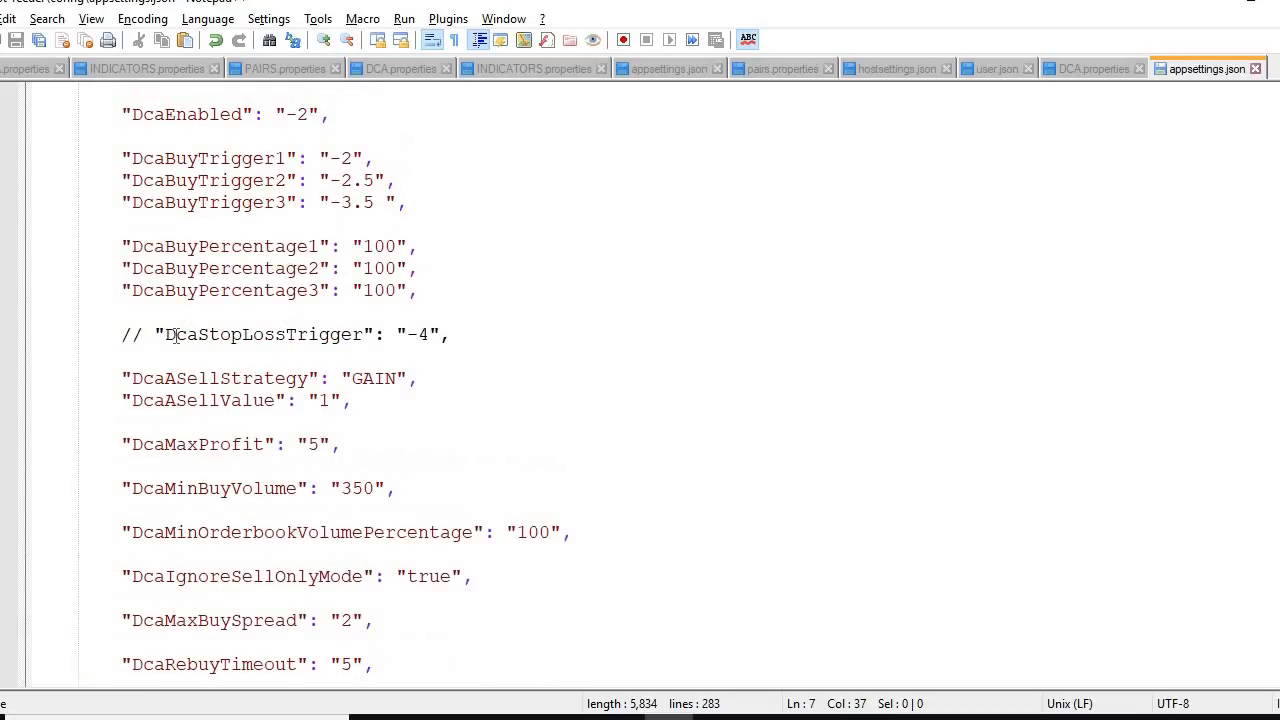
left_click(156, 335)
left_click(120, 357)
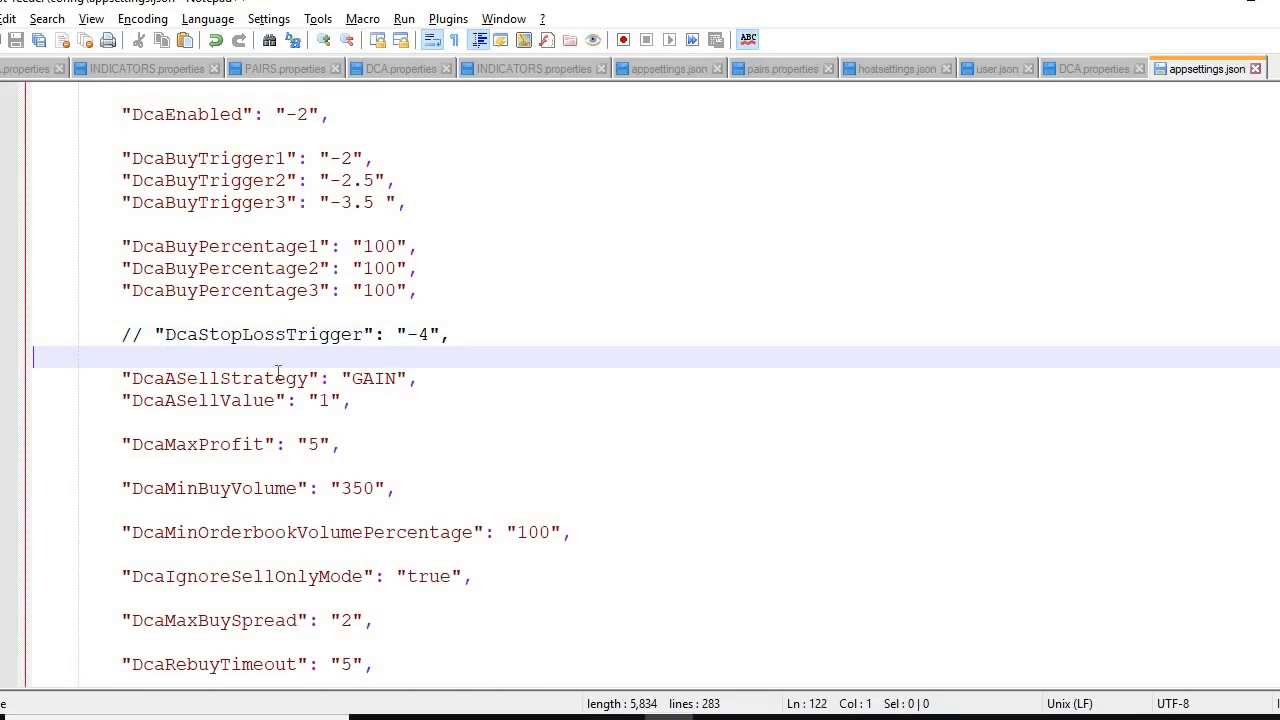
left_click(424, 291)
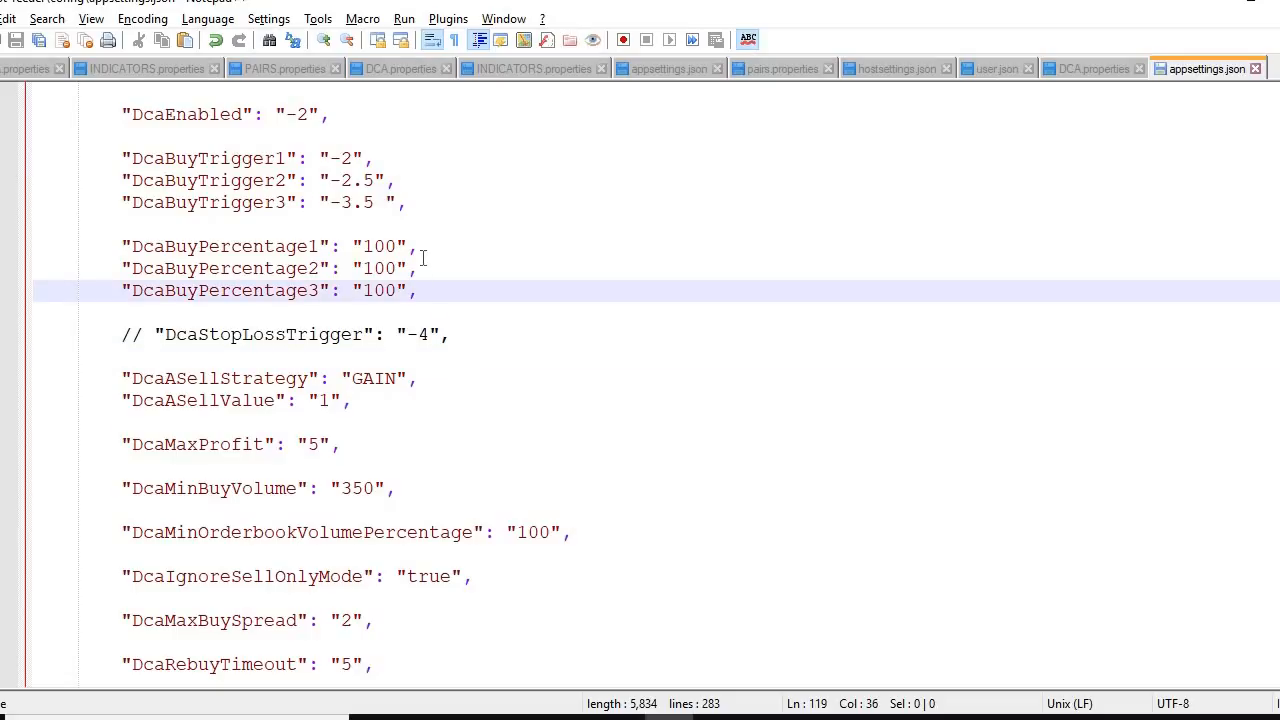
left_click(424, 249)
left_click(424, 270)
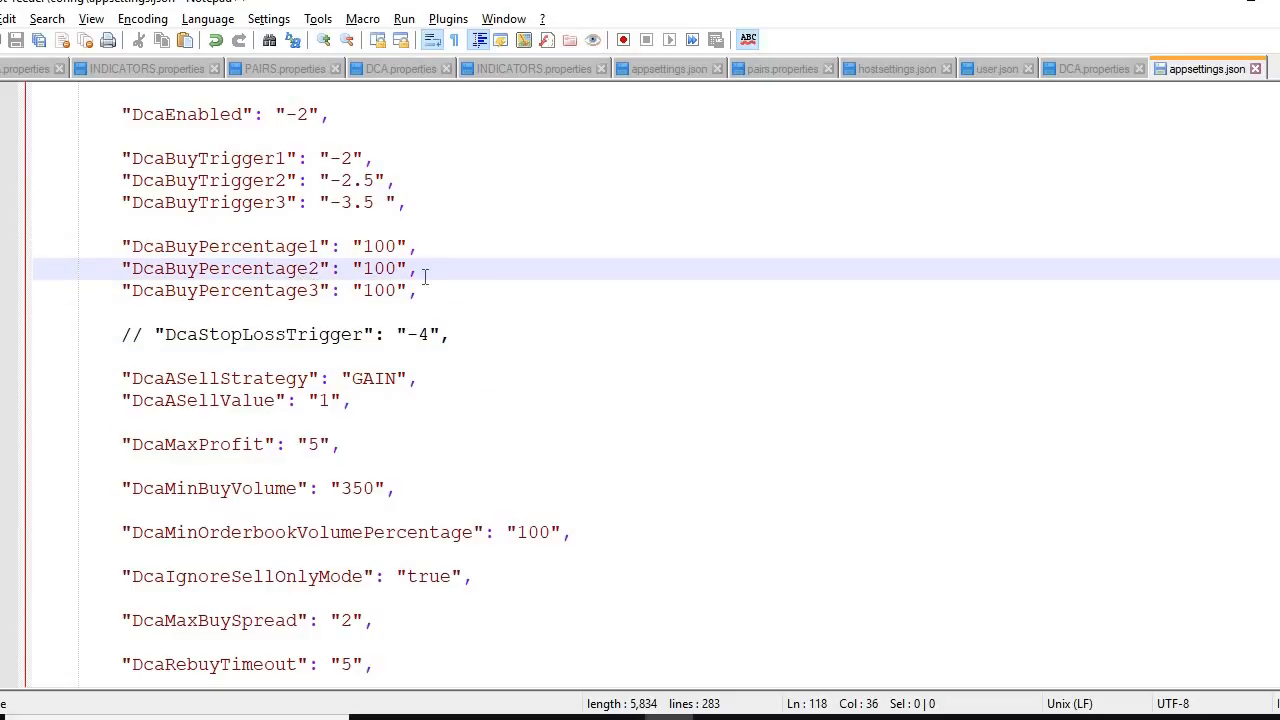
left_click(422, 291)
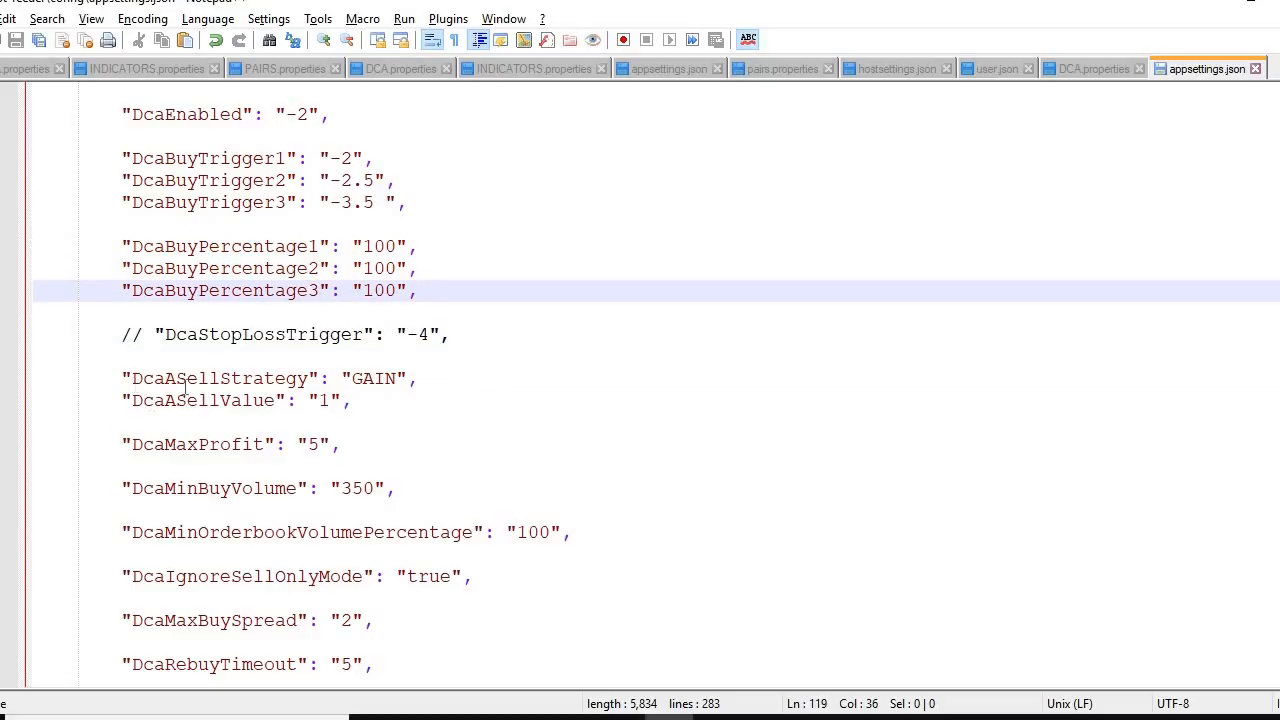
left_click(432, 378)
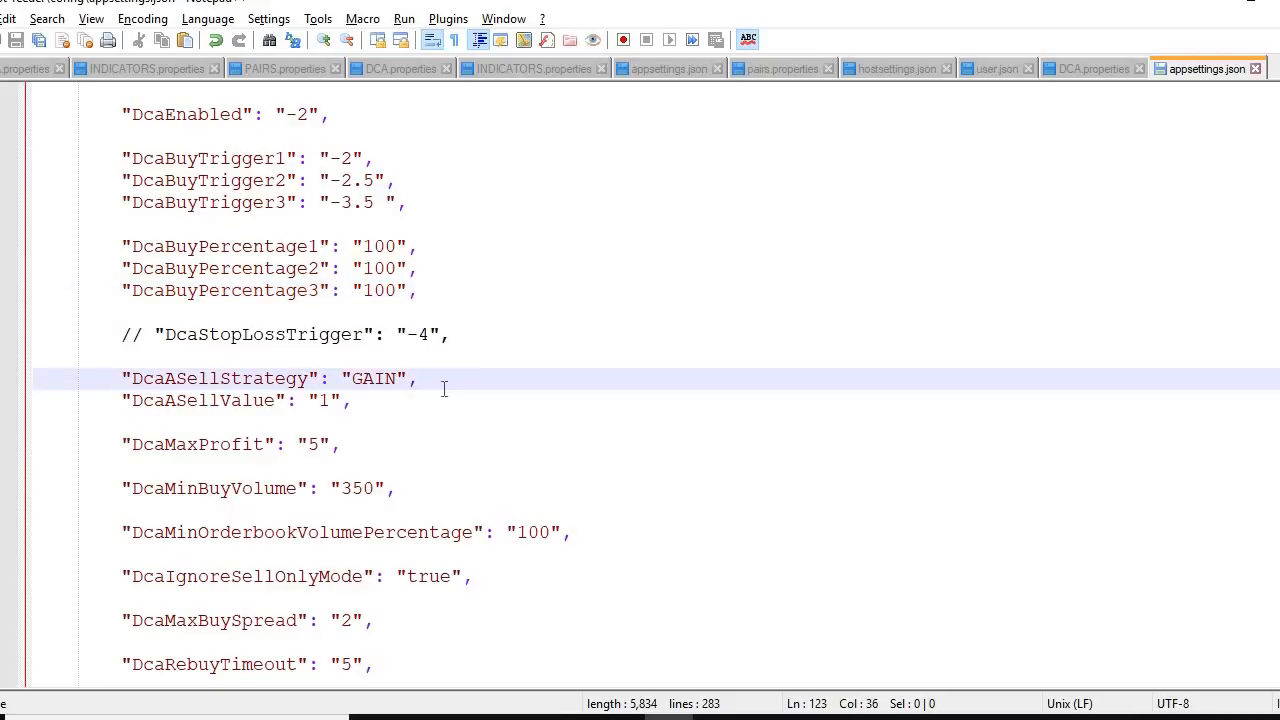
- Examine the DcaBuyPercentage lines and their commas before the commented-out DcaStopLossTrigger in the bear configuration's Override block
scroll(427, 374, "down", 10)
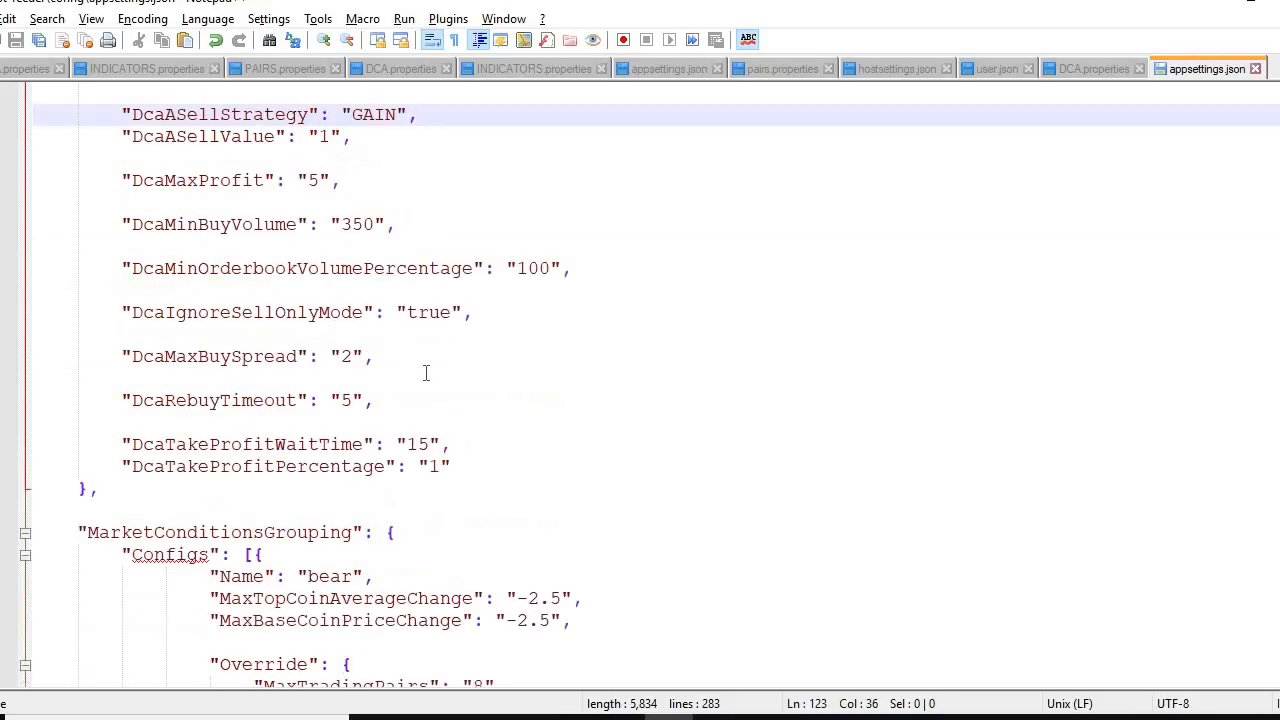
scroll(427, 374, "down", 7)
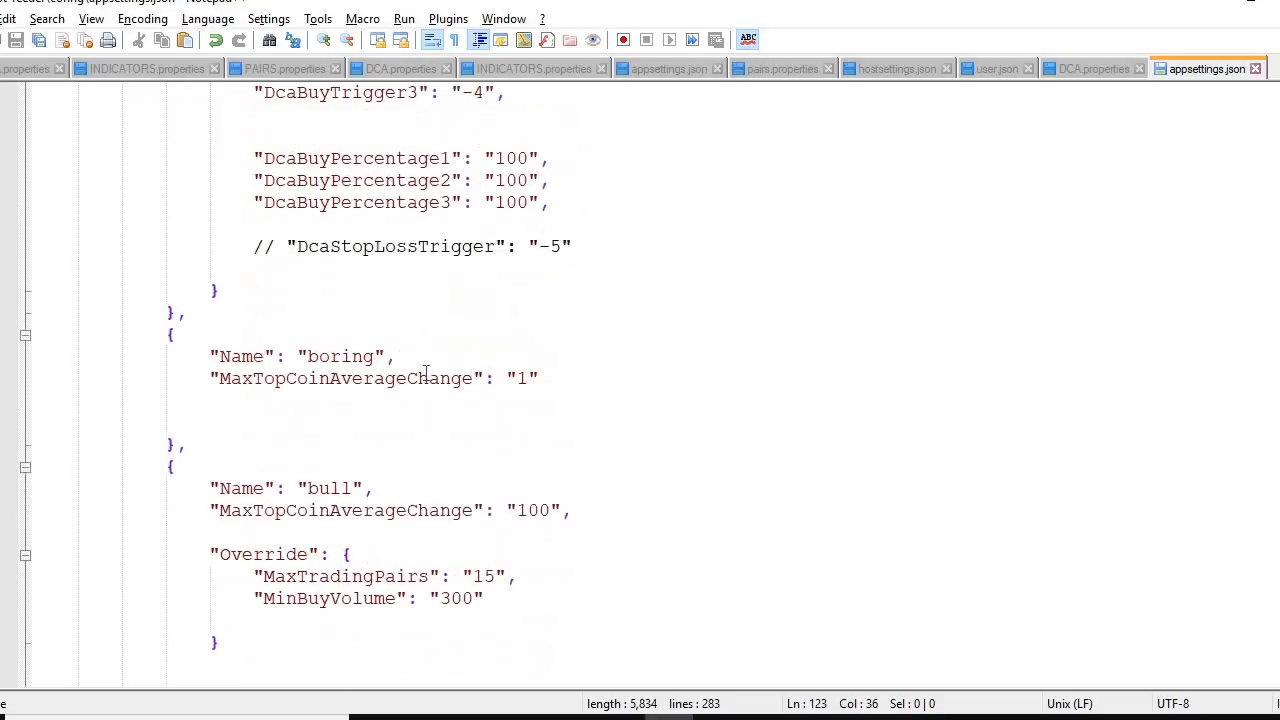
scroll(396, 419, "up", 2)
left_click(366, 420)
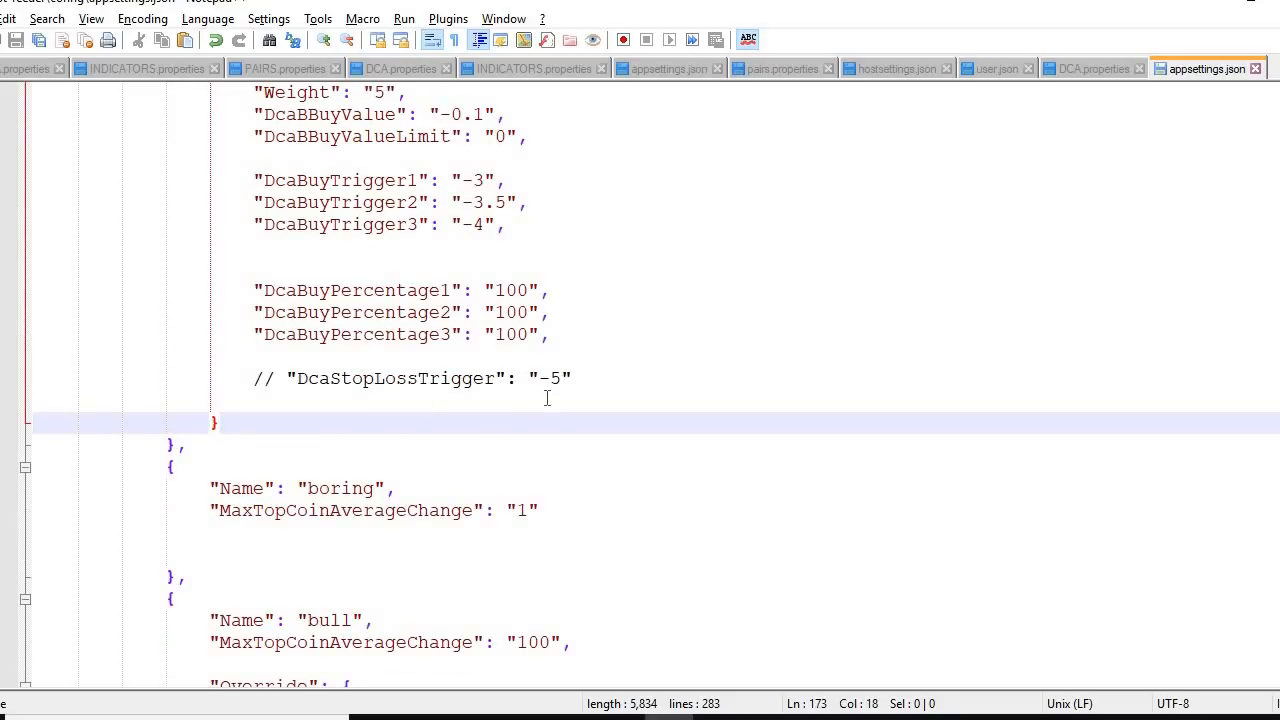
left_click(553, 314)
left_click(552, 292)
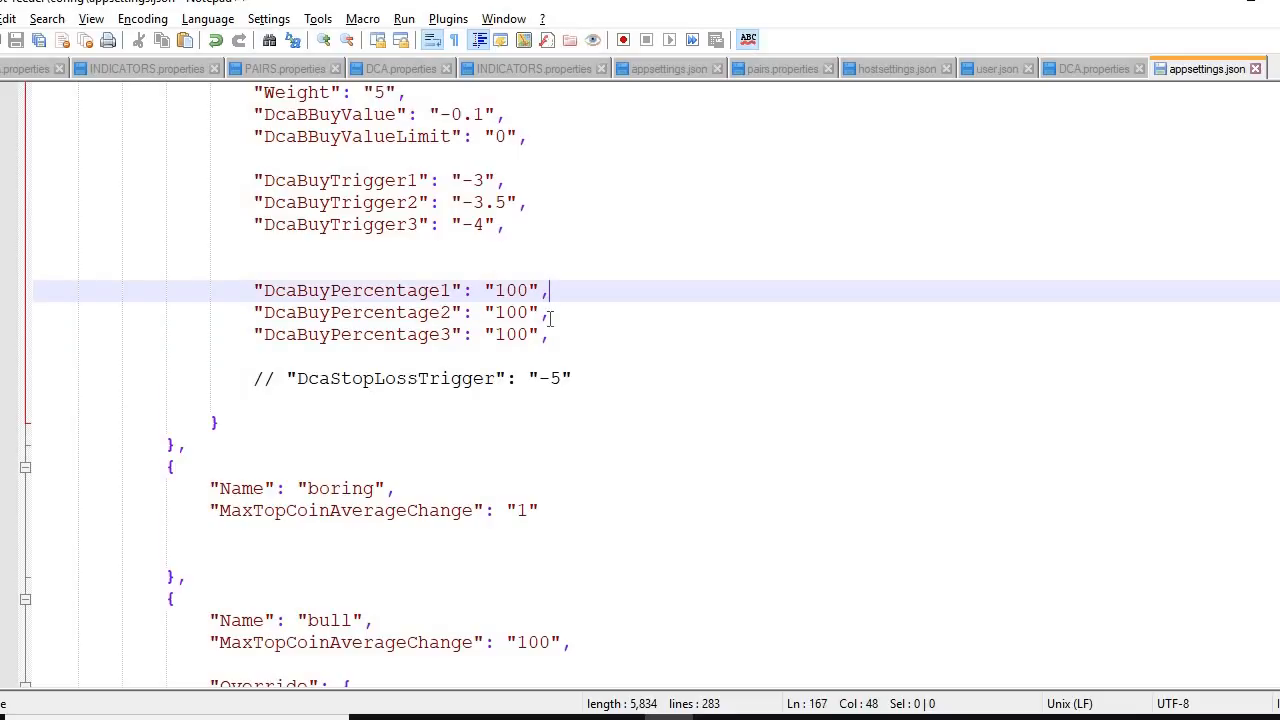
left_click(553, 313)
left_click(553, 338)
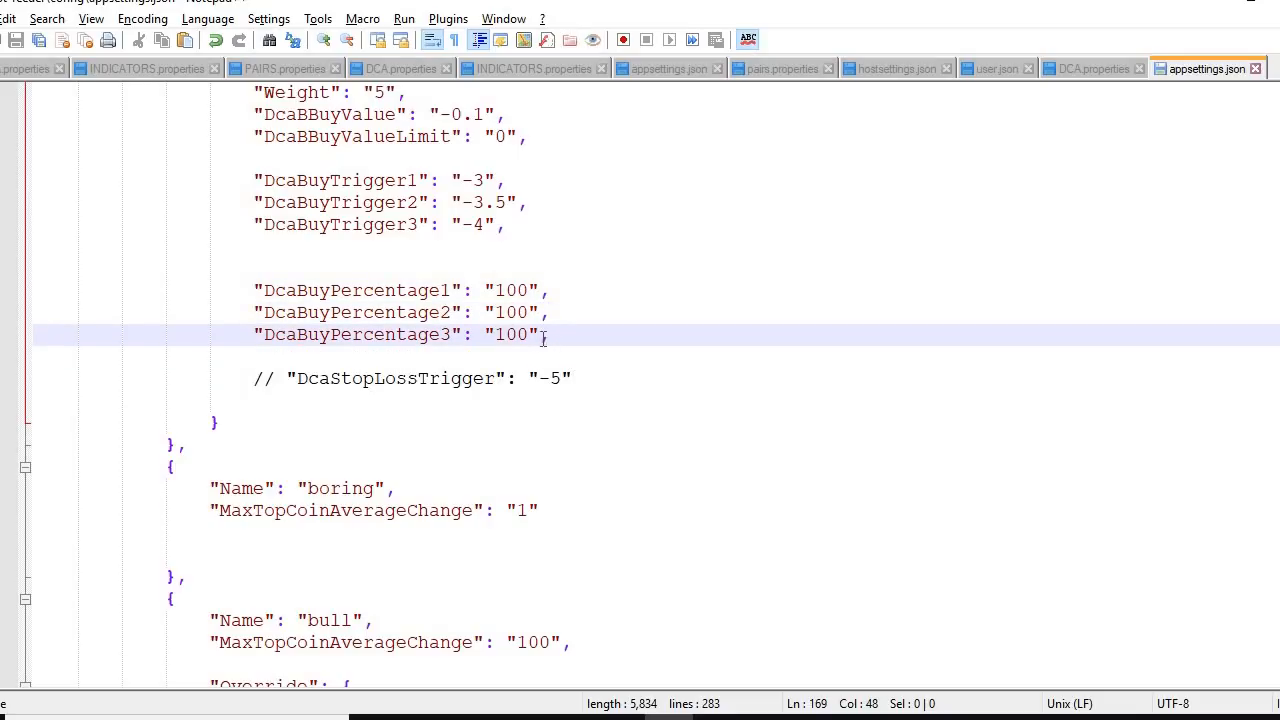
- Uncomment the DcaStopLossTrigger line in the bear configuration's Override block to compare the comma needs of the lines around it
left_click_drag(541, 336, 553, 337)
left_click(224, 422)
left_click(276, 379)
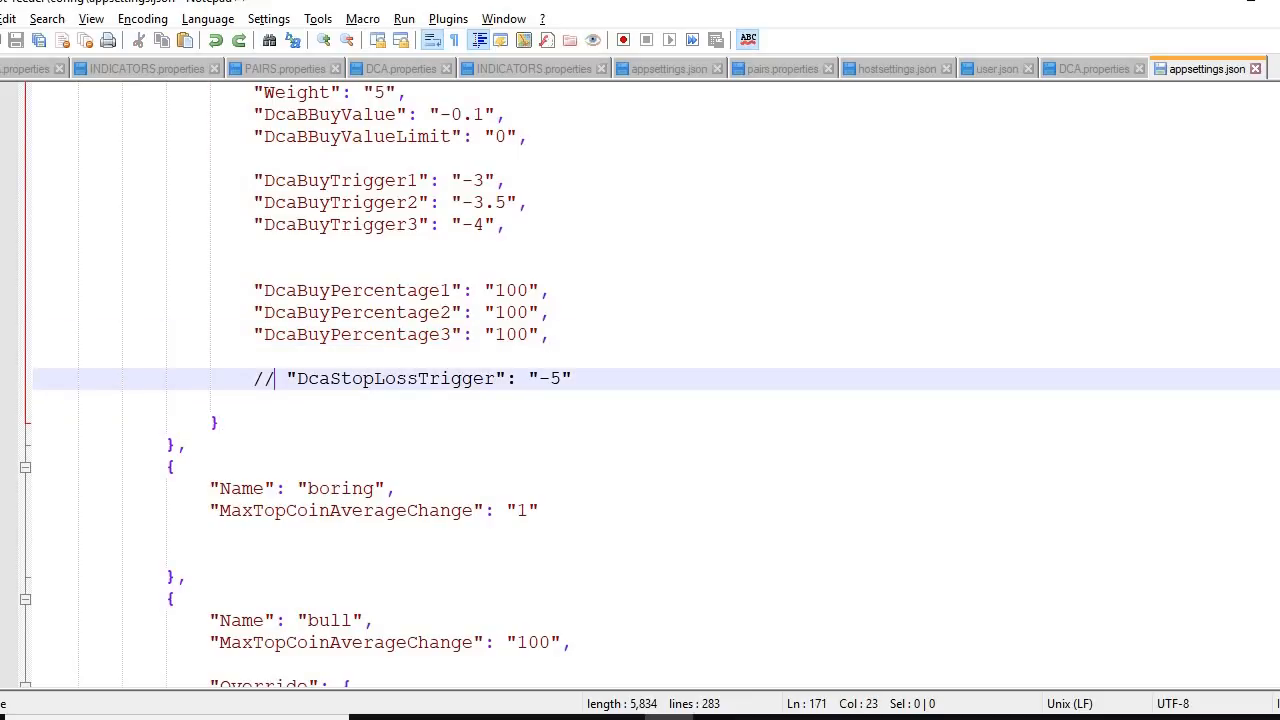
key("Right")
key("BackSpace")
key("BackSpace")
key("BackSpace")
key("Down")
key("Down")
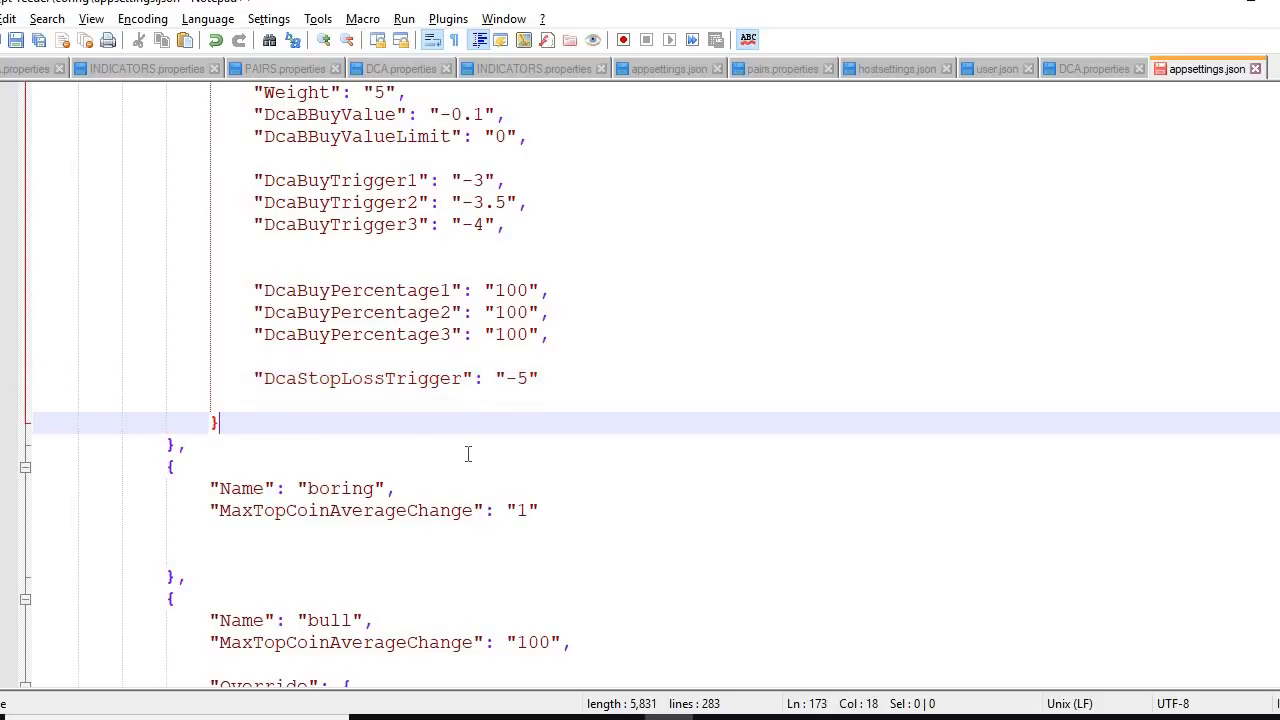
left_click(543, 378)
key("Right")
key("Down")
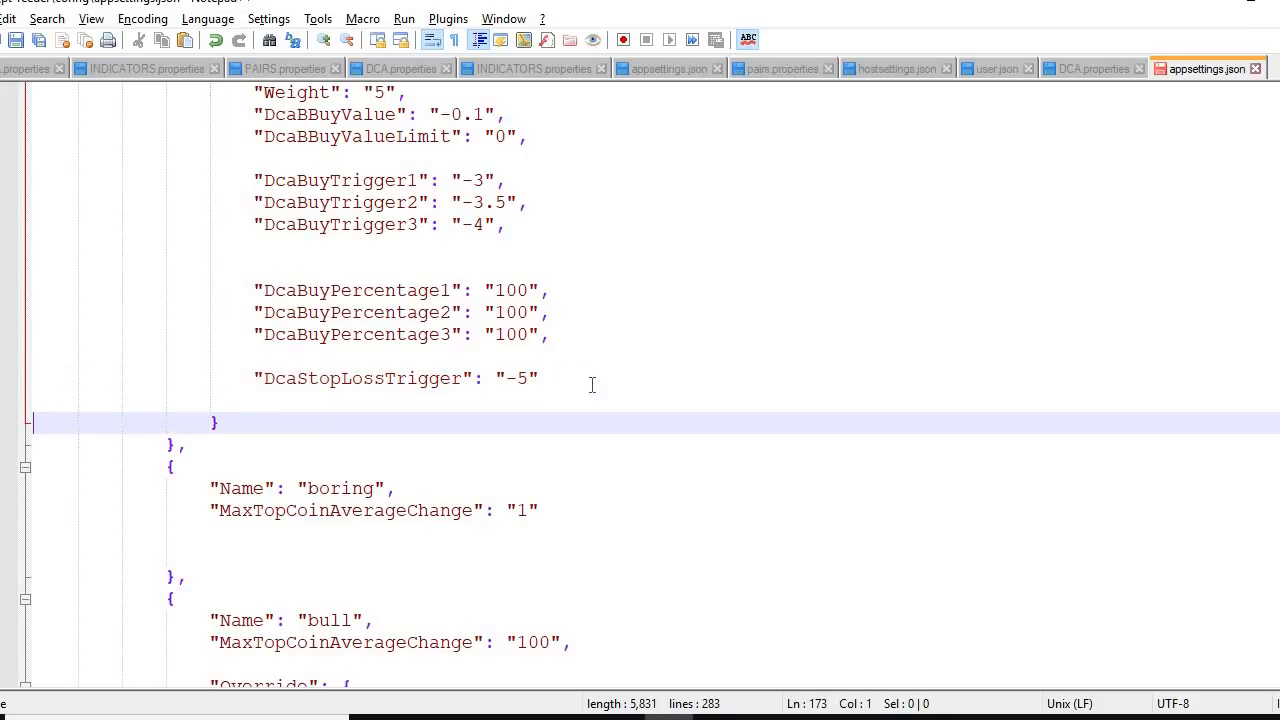
left_click(386, 418)
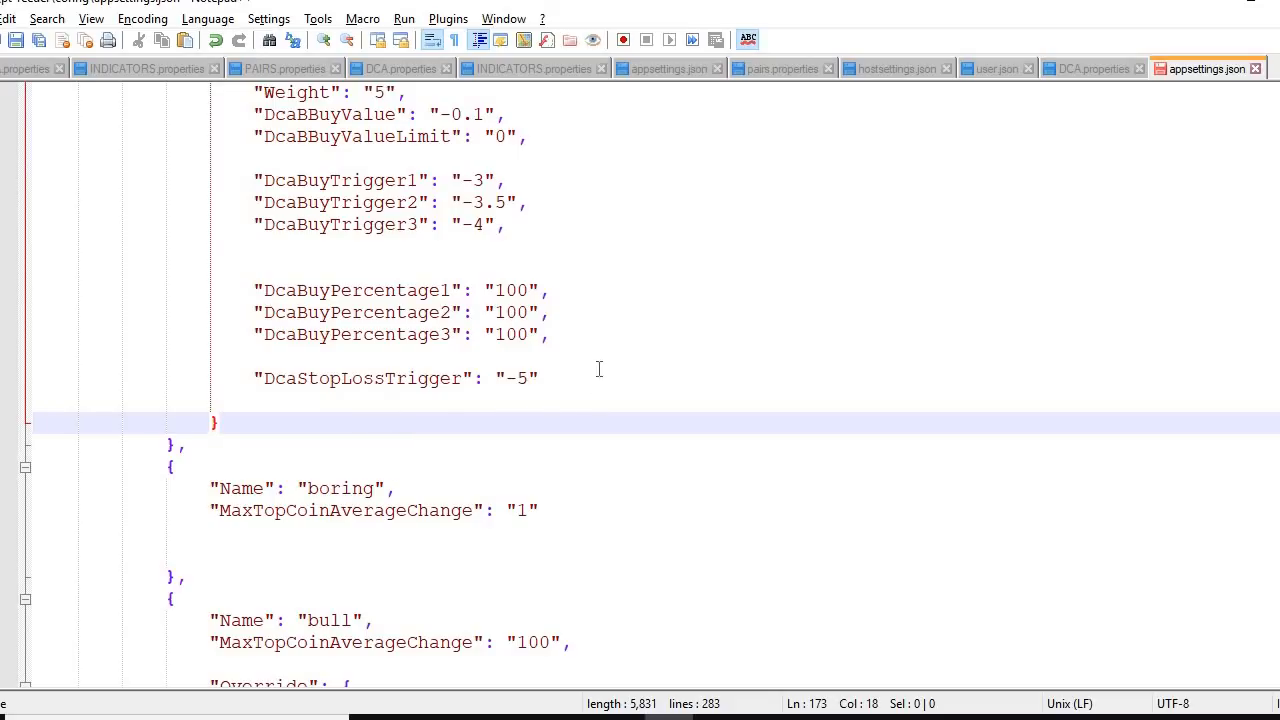
- Comment out the DcaStopLossTrigger line in the bear Override block again with "// "
left_click(256, 379)
type("//")
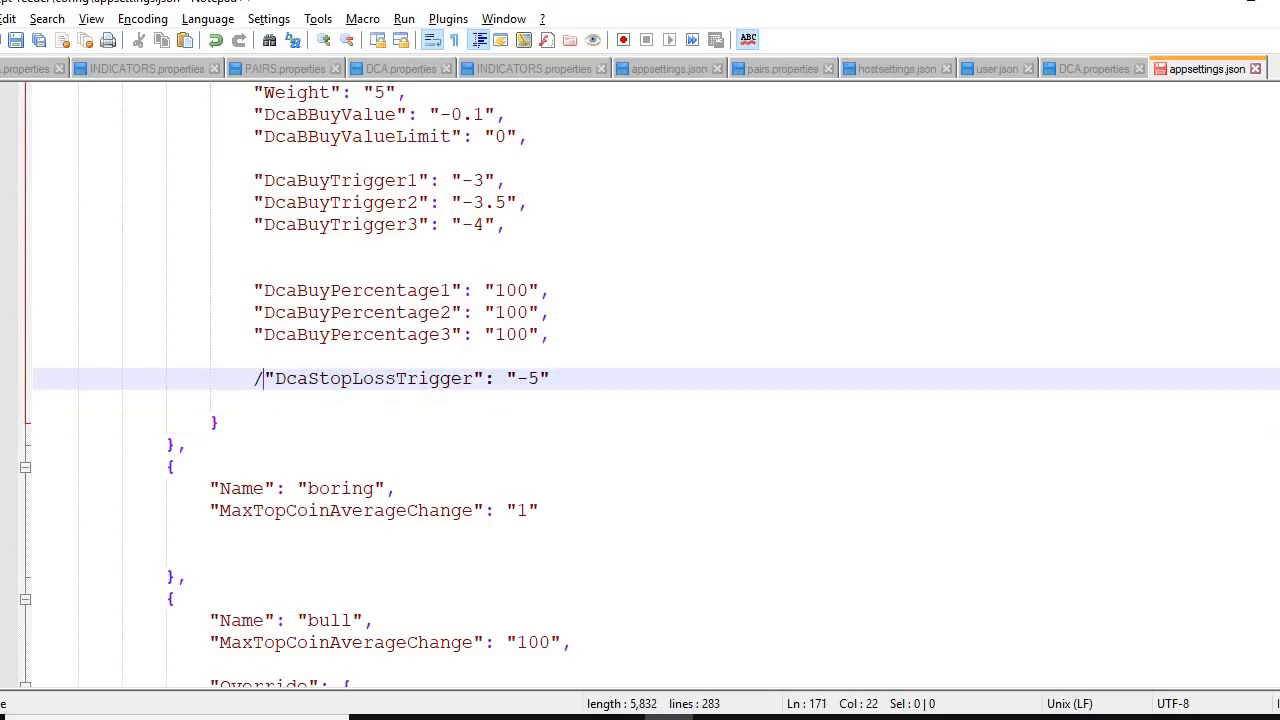
left_click(350, 424)
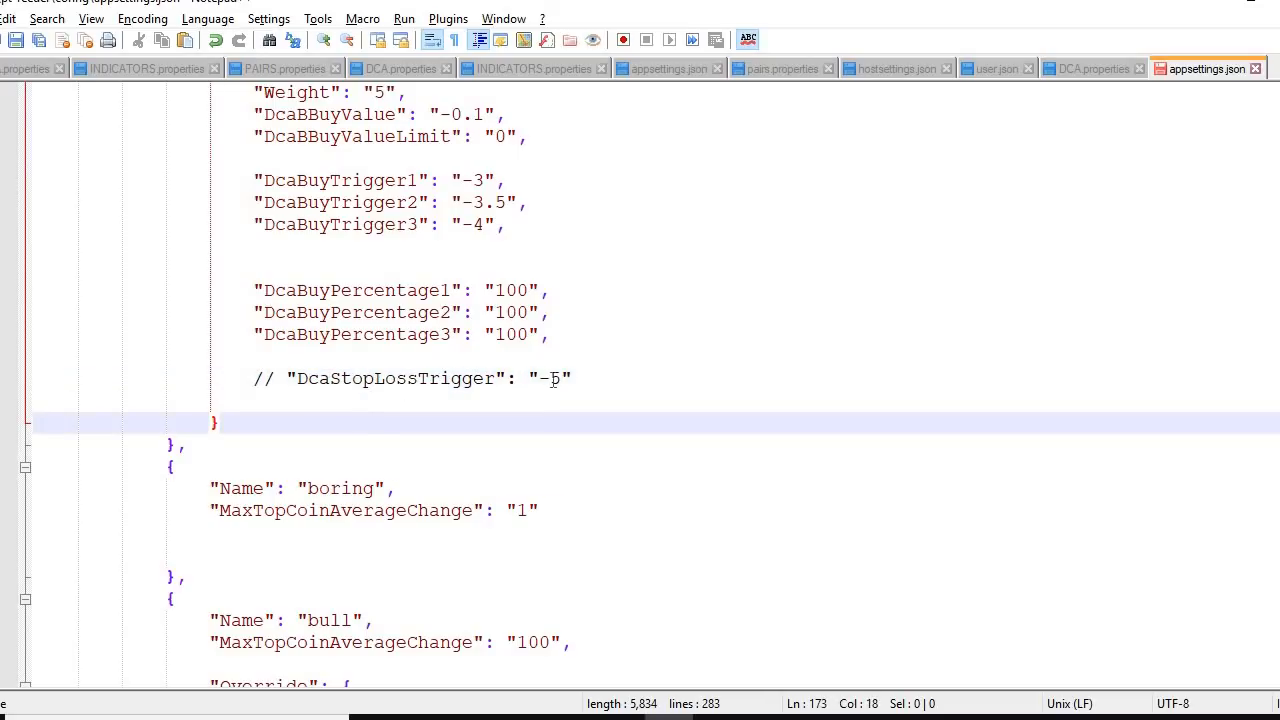
- Delete the trailing comma after the DcaBuyPercentage3 value in the bear Override block and save appsettings.json
left_click(550, 338)
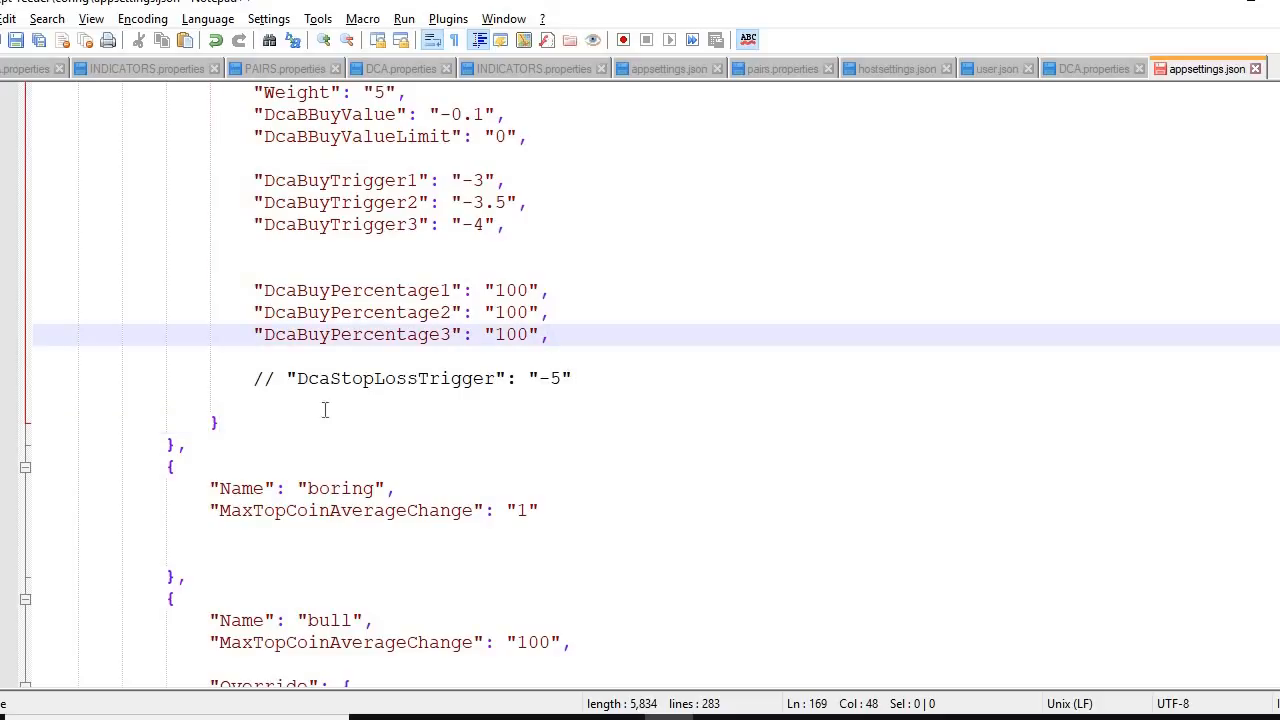
left_click(238, 424)
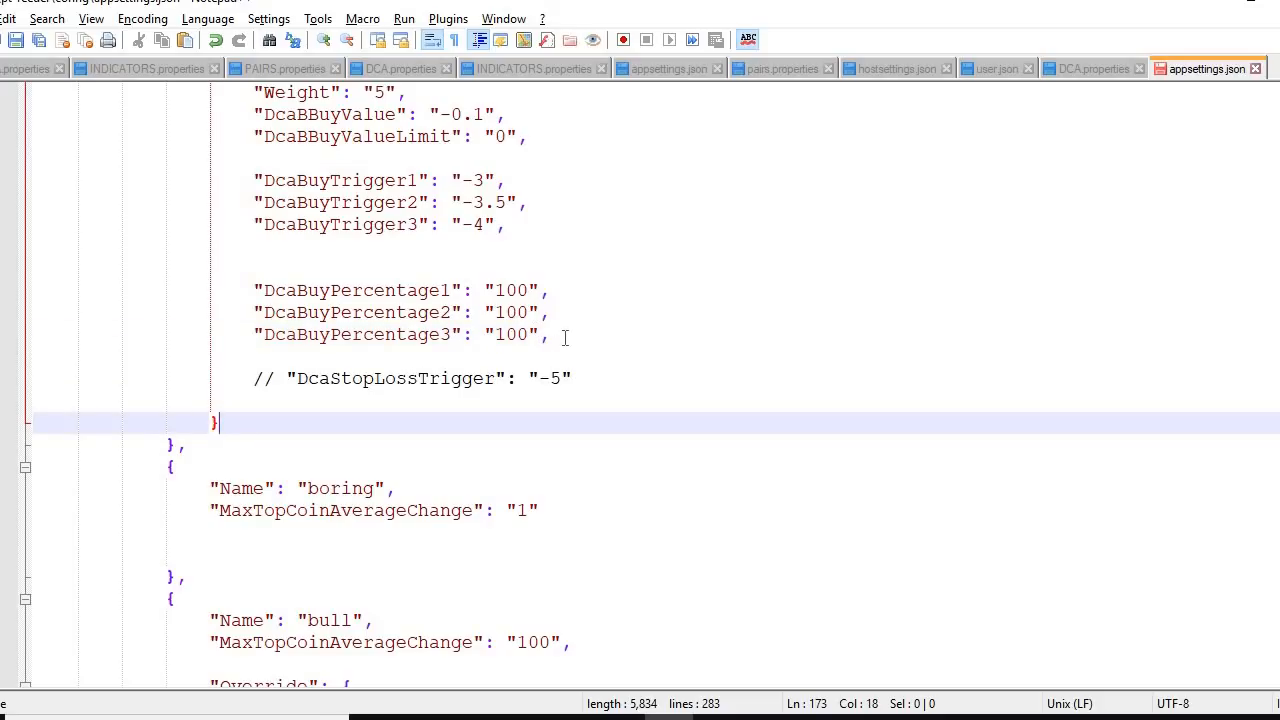
left_click(565, 338)
left_click(586, 384)
left_click(254, 360)
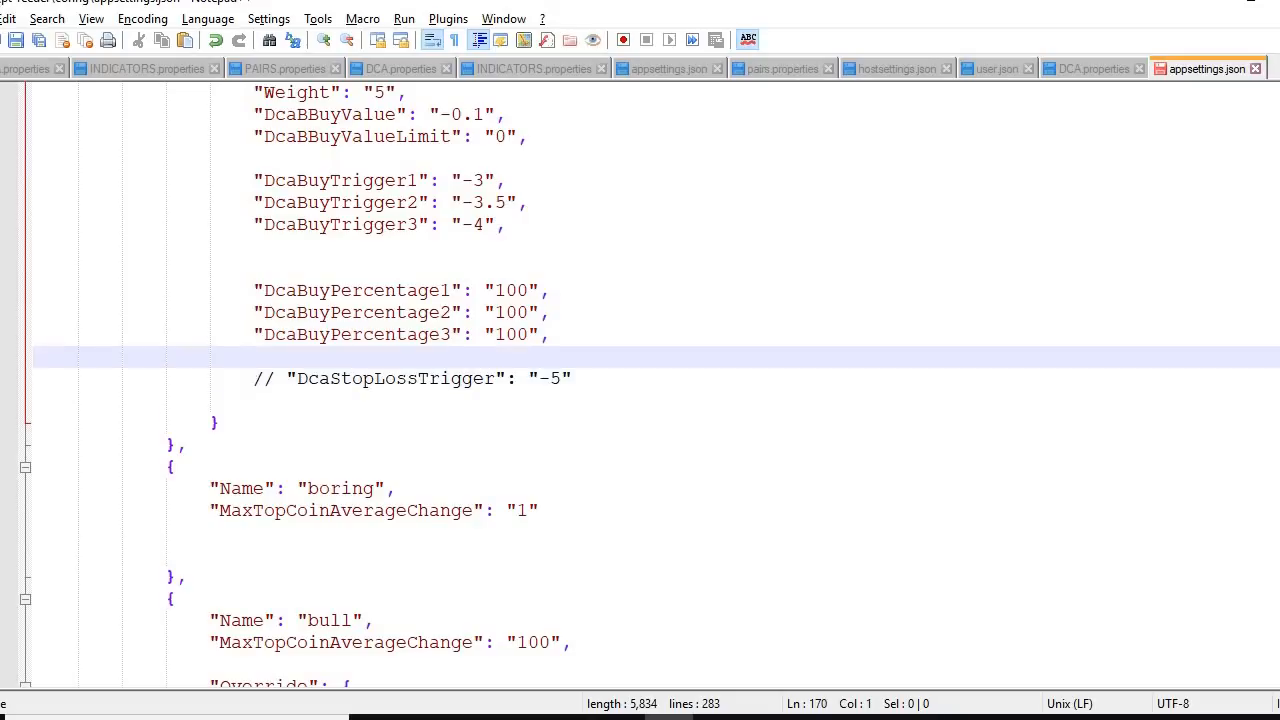
left_click(236, 424)
left_click(570, 338)
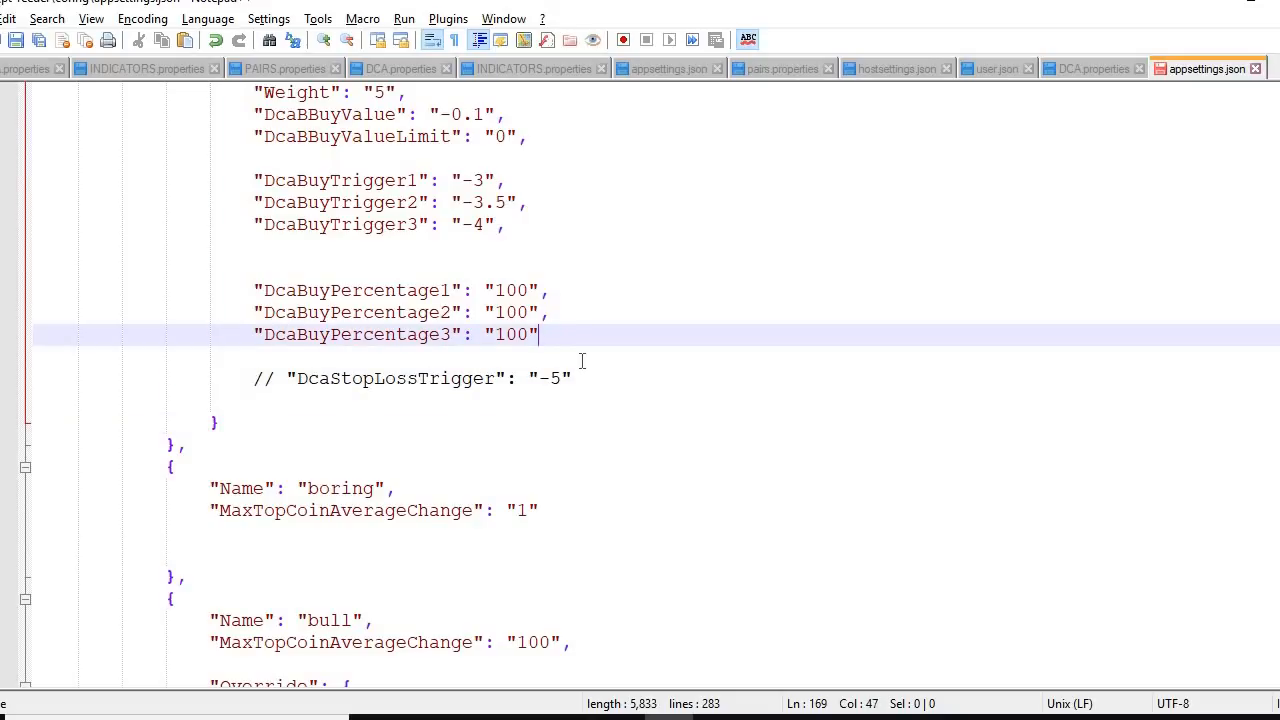
left_click(522, 410)
left_click(541, 338)
left_click(297, 424)
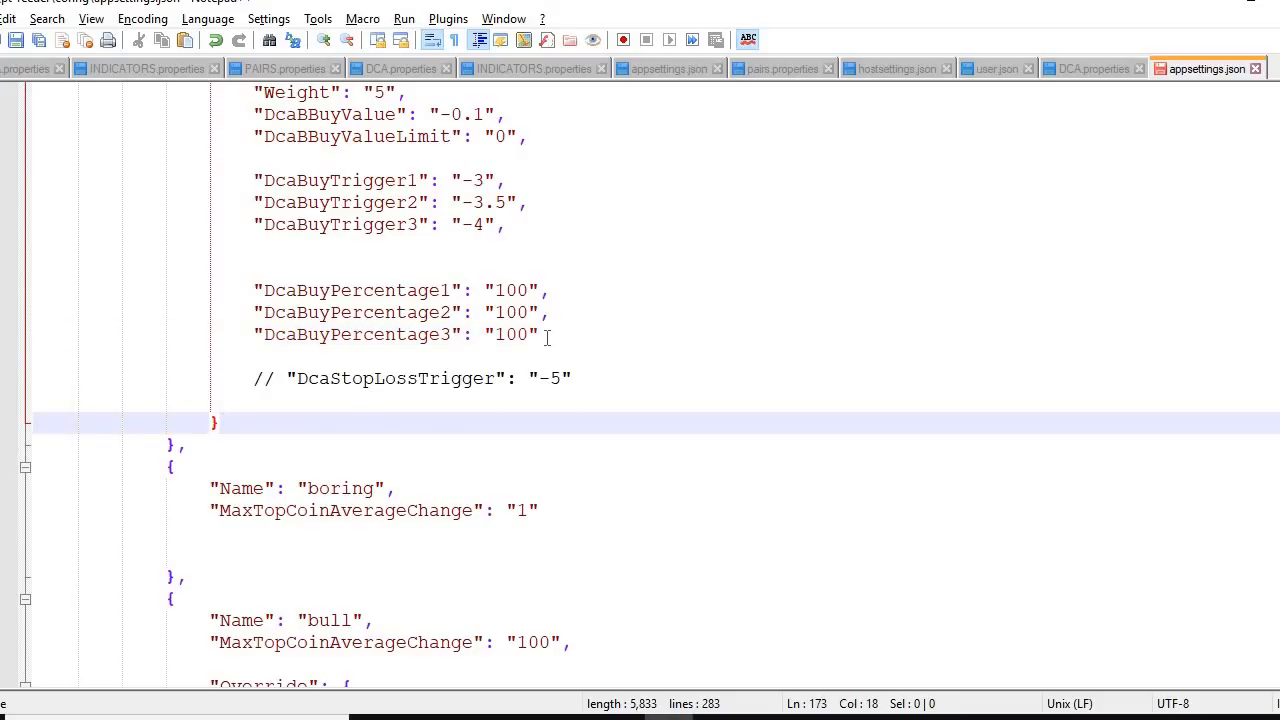
key("Down")
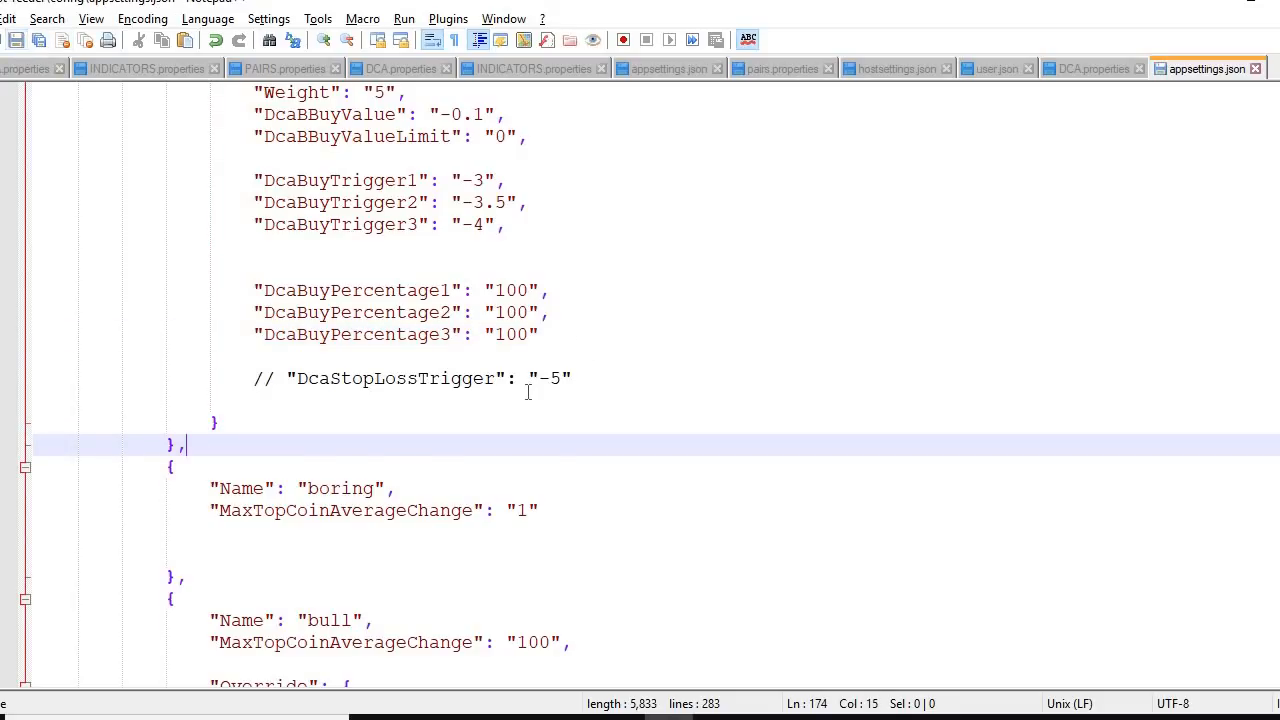
- Look through the grouping sections below the bear configuration in appsettings.json, then return to its DcaStopLossTrigger line
scroll(527, 392, "down", 10)
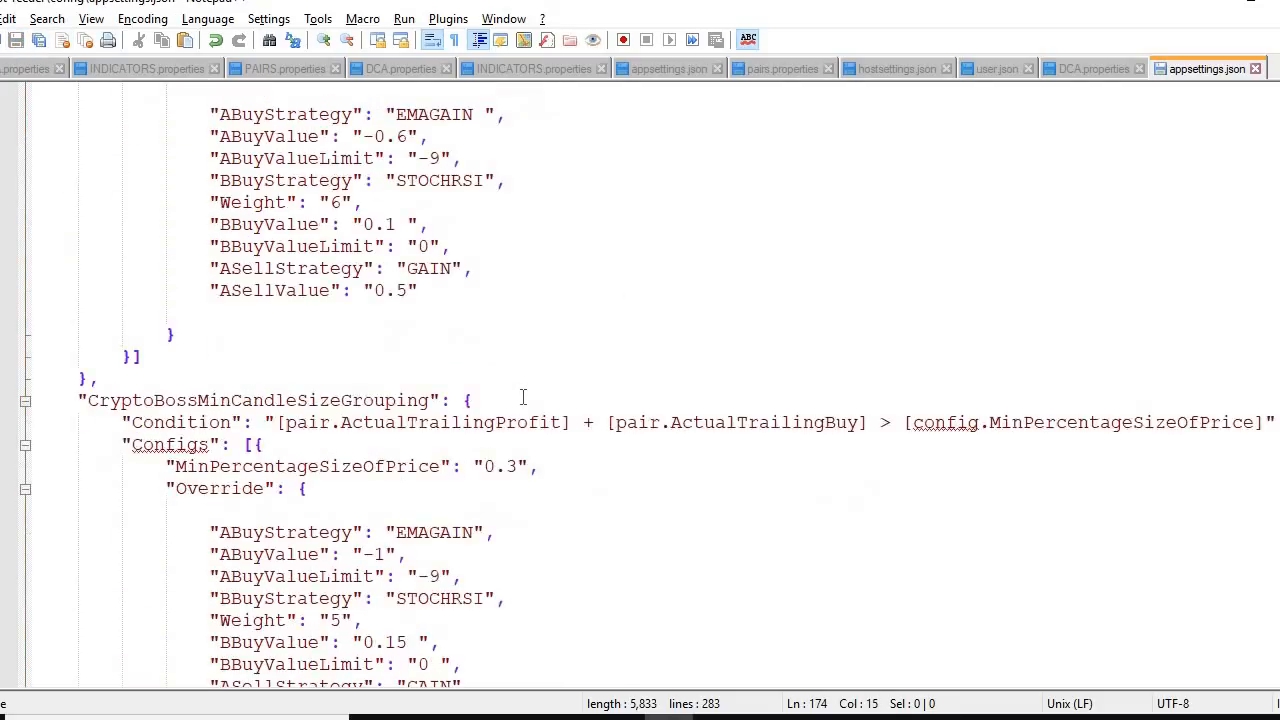
scroll(522, 398, "down", 6)
scroll(515, 392, "up", 18)
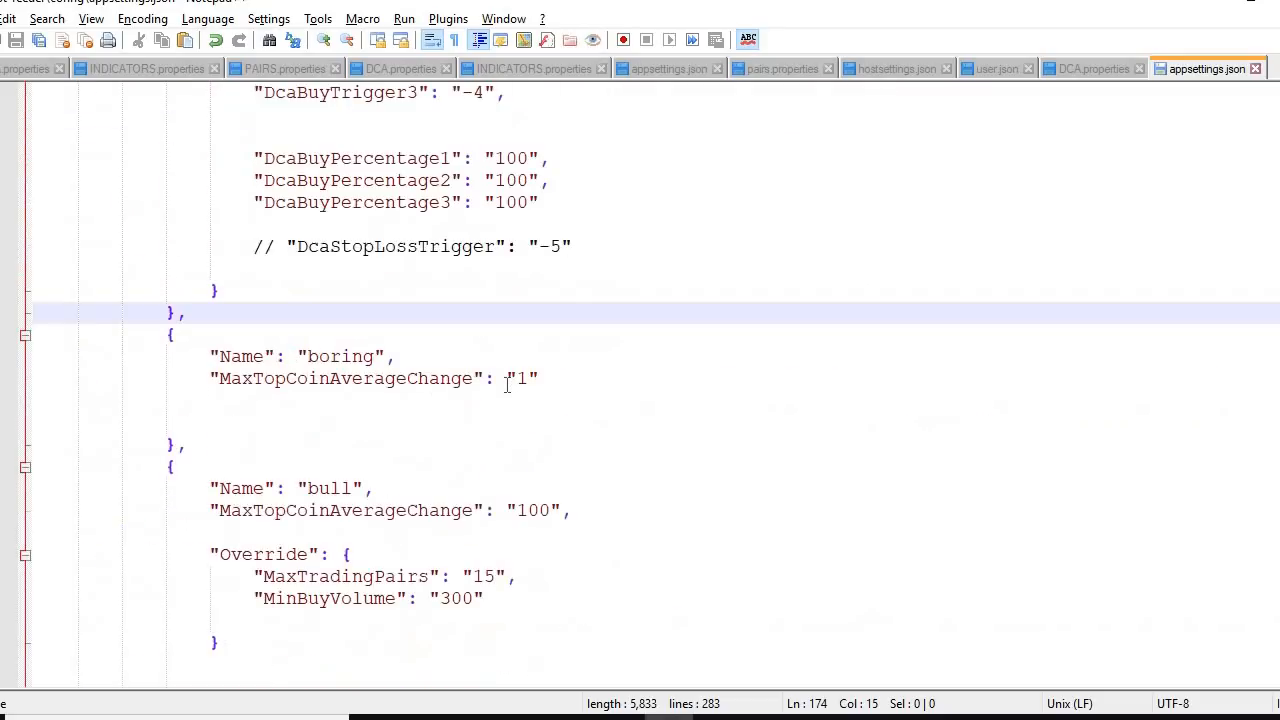
scroll(507, 385, "up", 4)
scroll(477, 463, "down", 1)
left_click(477, 463)
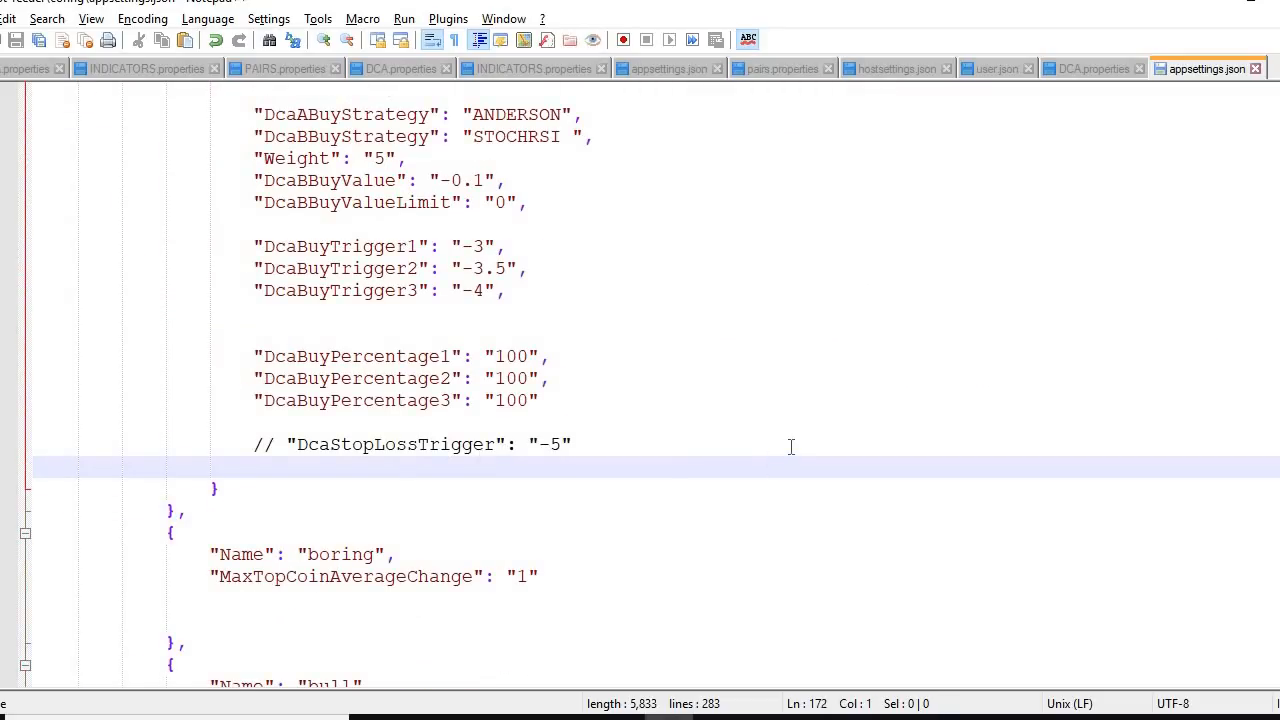
- Switch to Pilot in the browser and open the appsettings.json Feeder file at its PtFeeder section
key("alt+Tab")
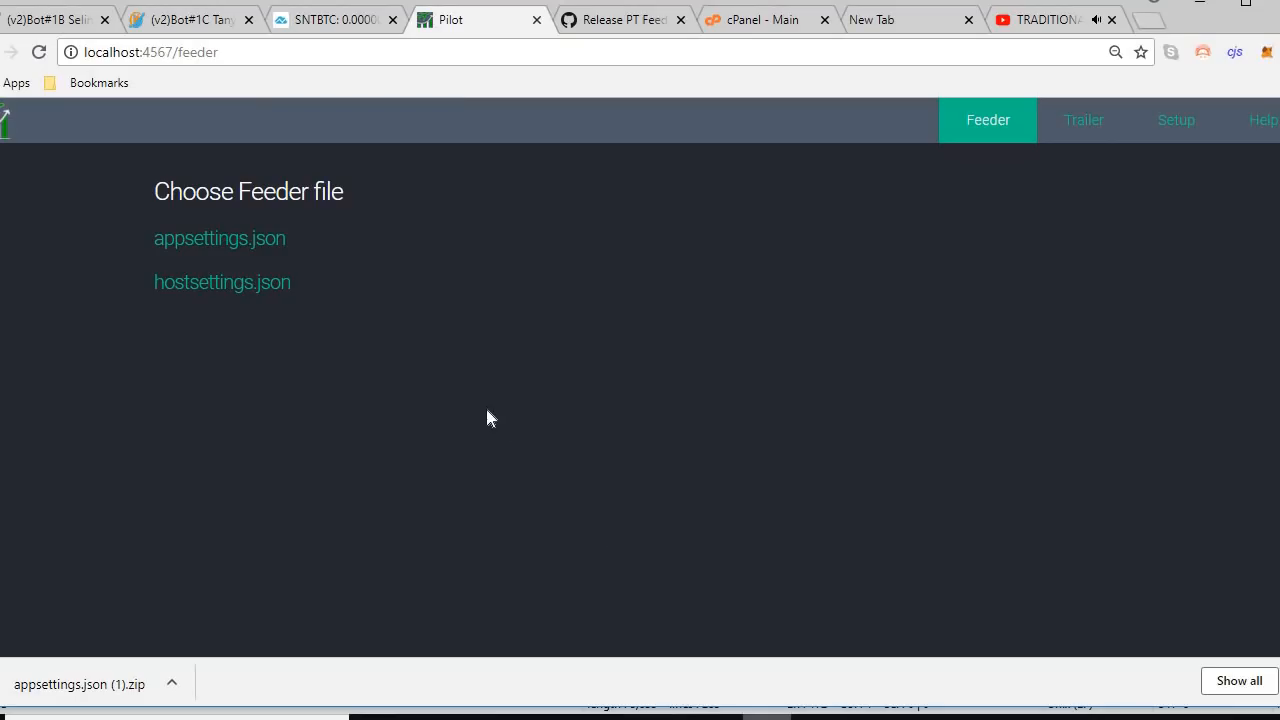
left_click(191, 246)
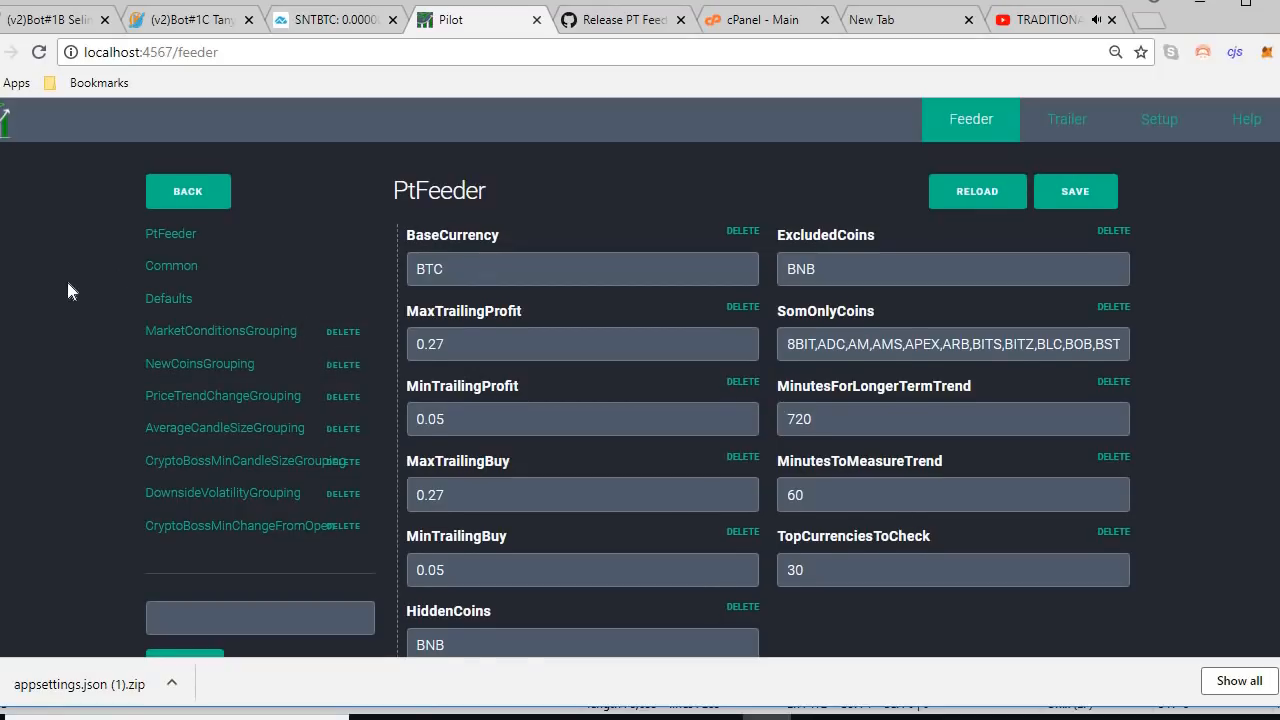
scroll(68, 290, "down", 1)
scroll(66, 285, "up", 1)
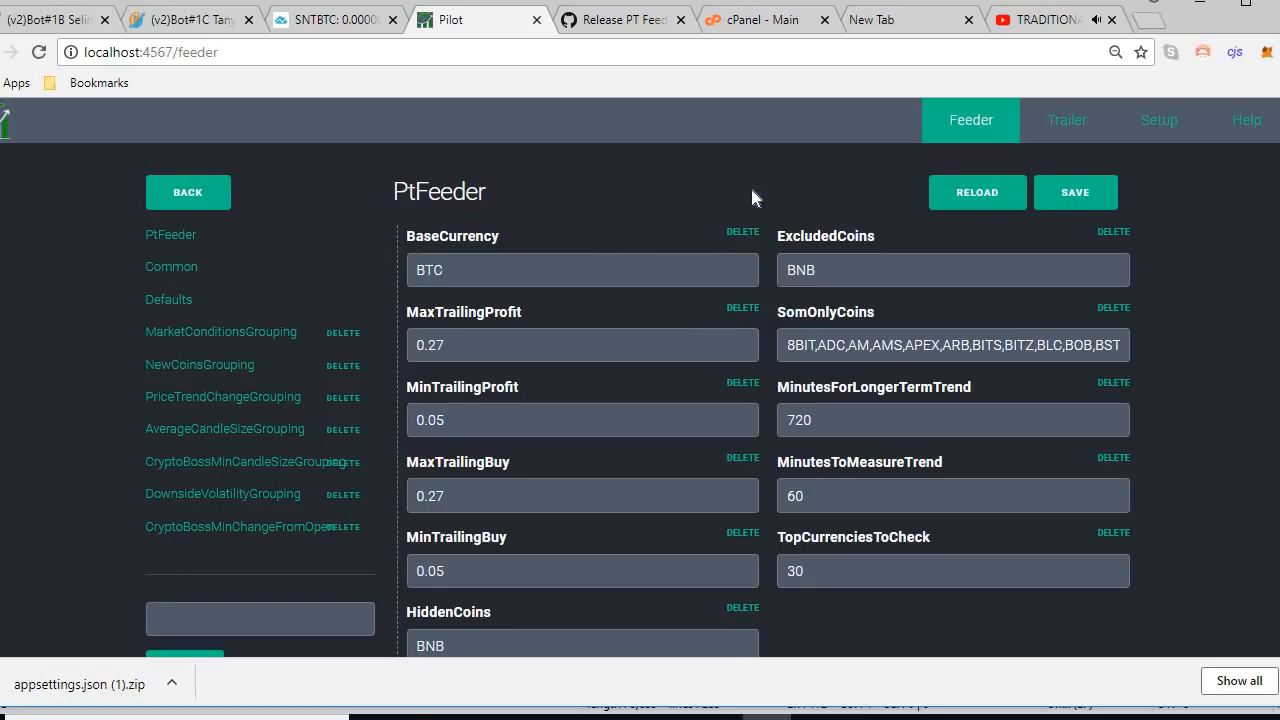
- Review all the settings in the Common section and the Defaults section of the Feeder file
left_click(165, 266)
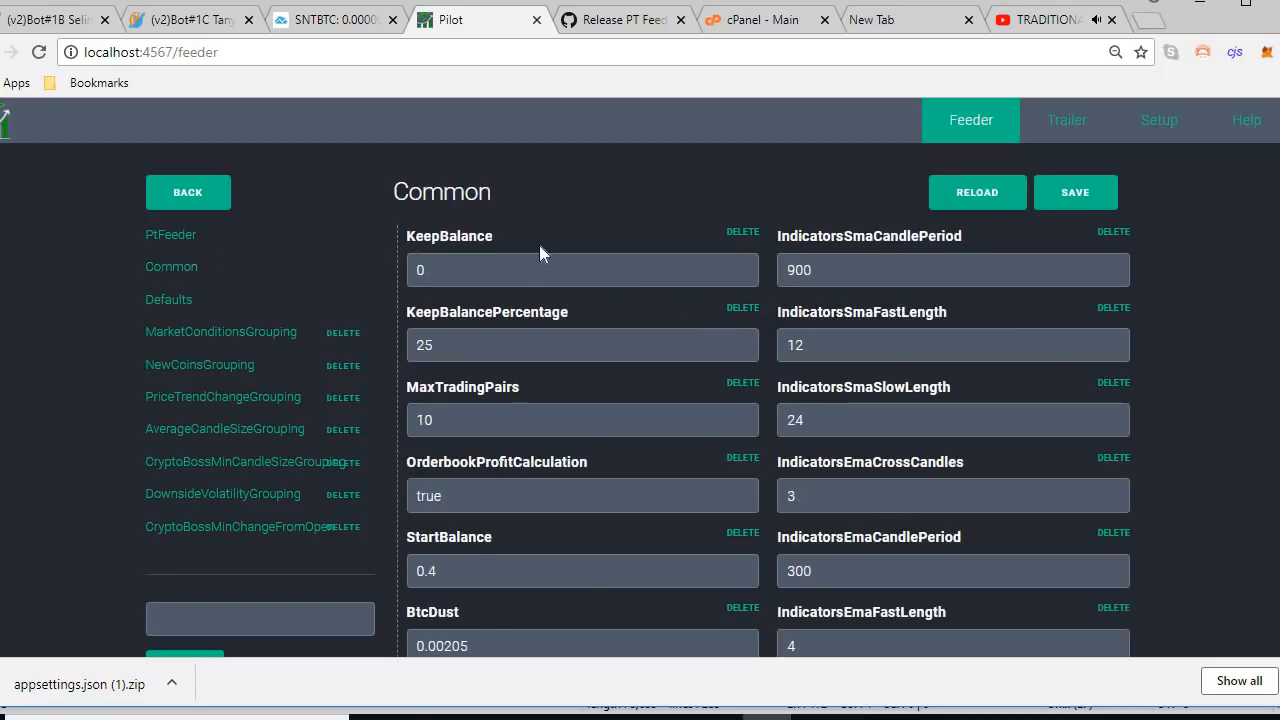
scroll(539, 252, "down", 10)
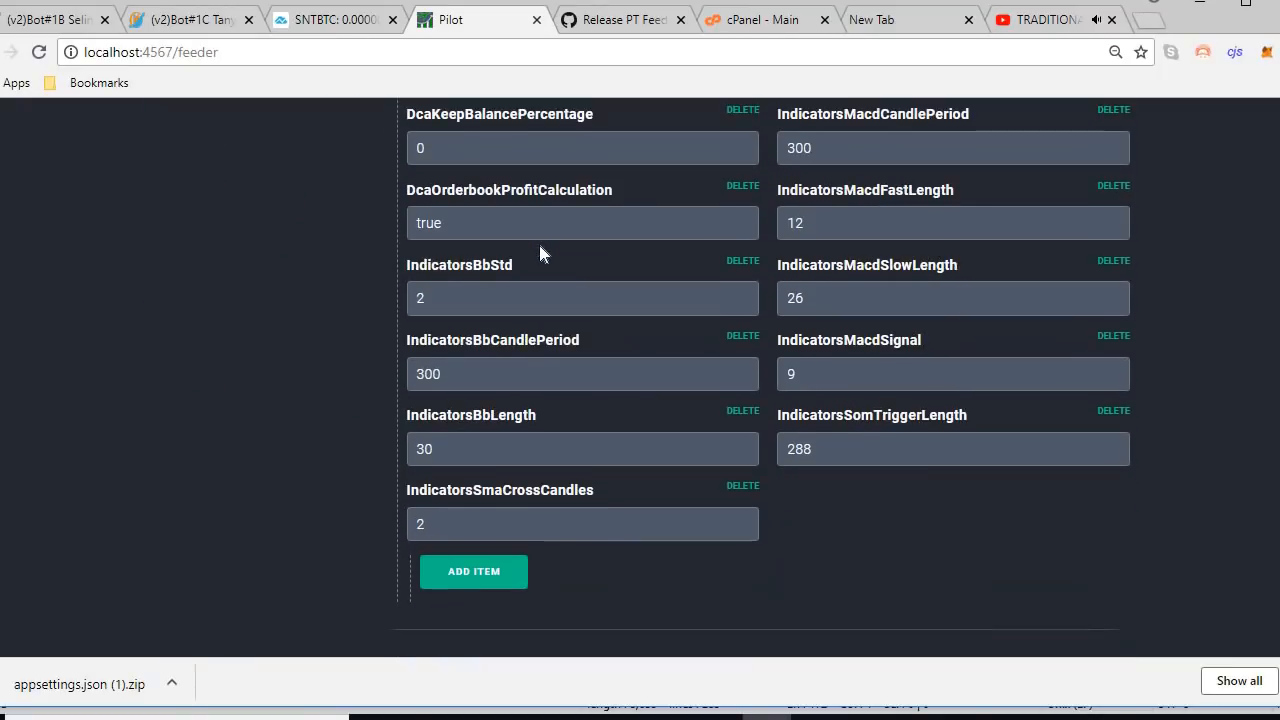
scroll(542, 245, "up", 10)
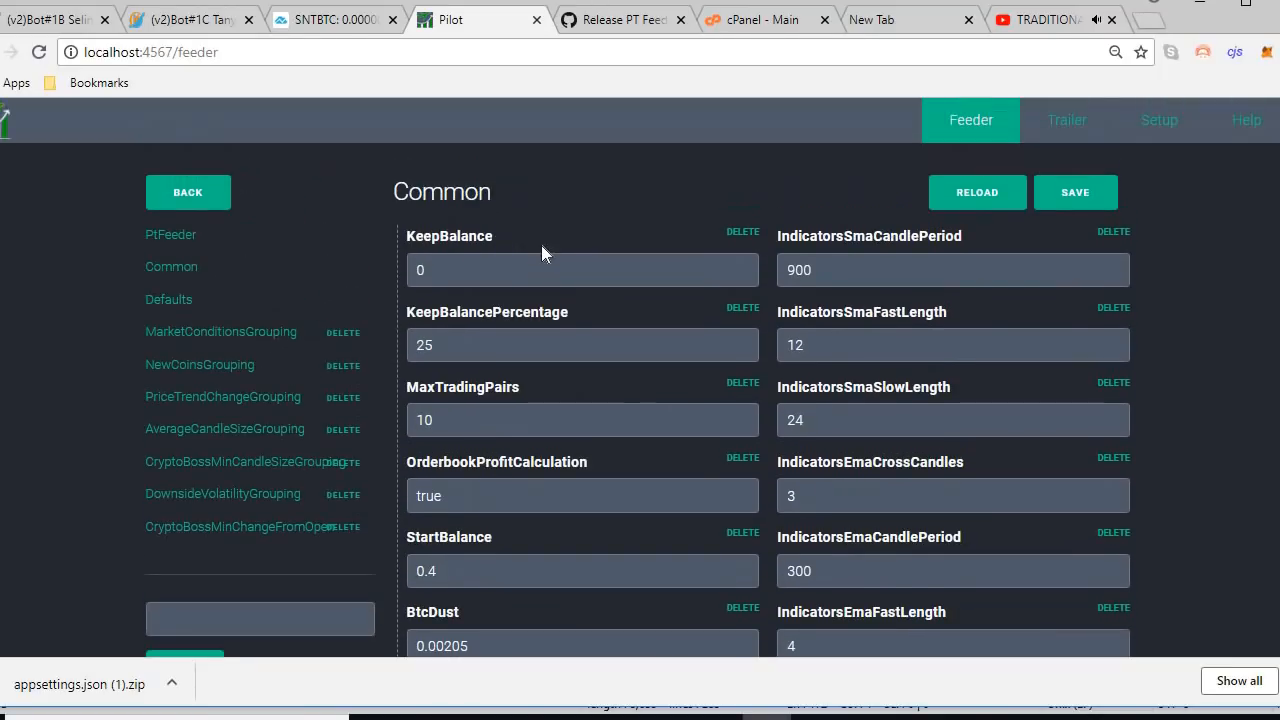
left_click(172, 300)
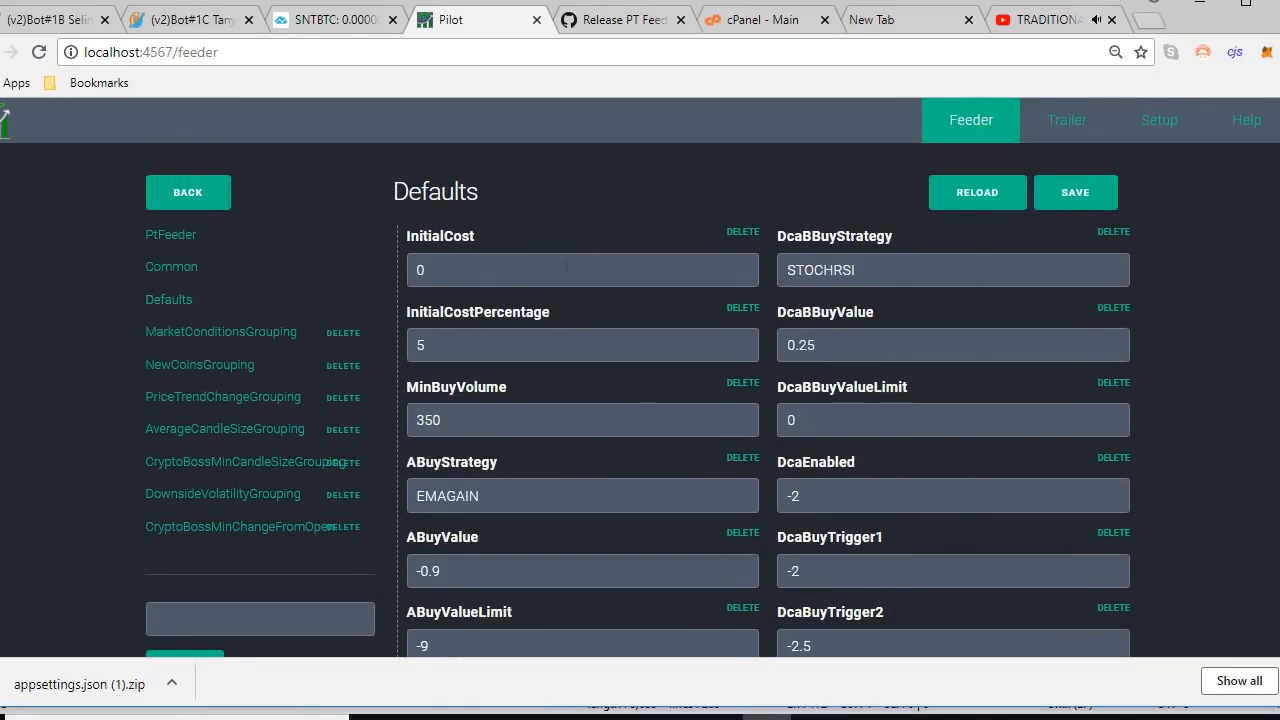
scroll(565, 268, "down", 3)
scroll(565, 270, "down", 9)
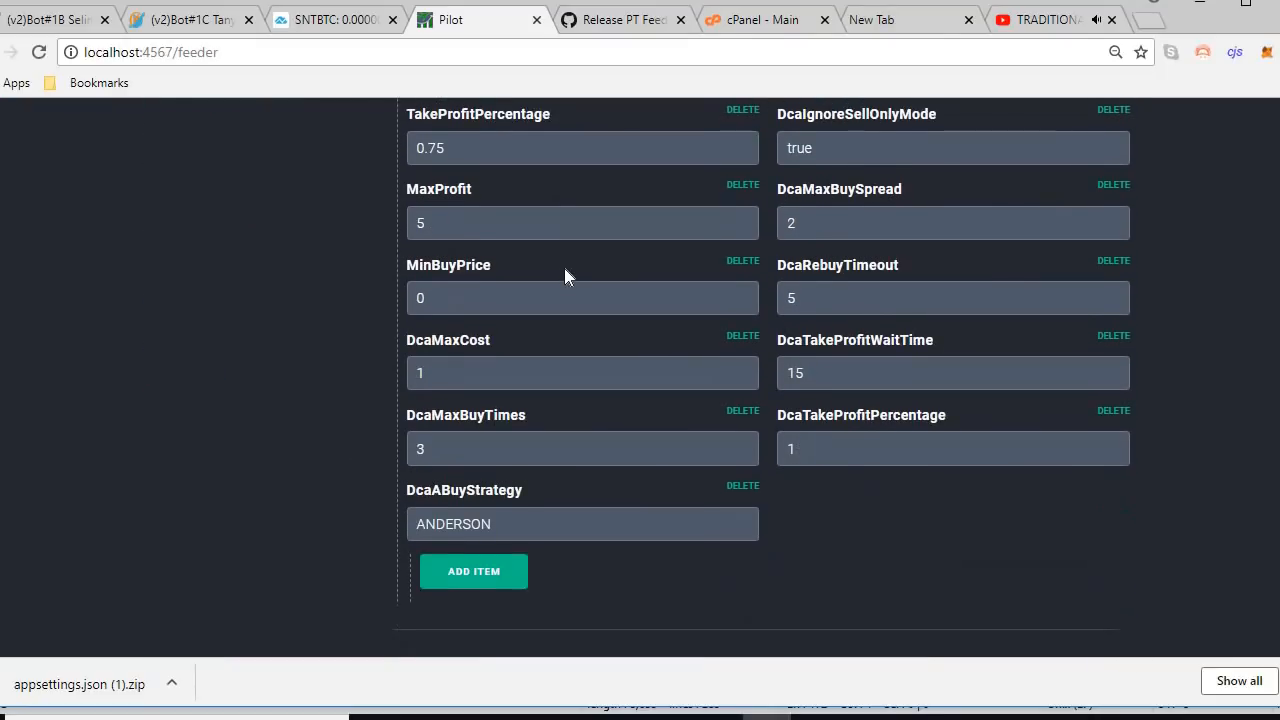
scroll(565, 277, "up", 4)
scroll(565, 277, "up", 5)
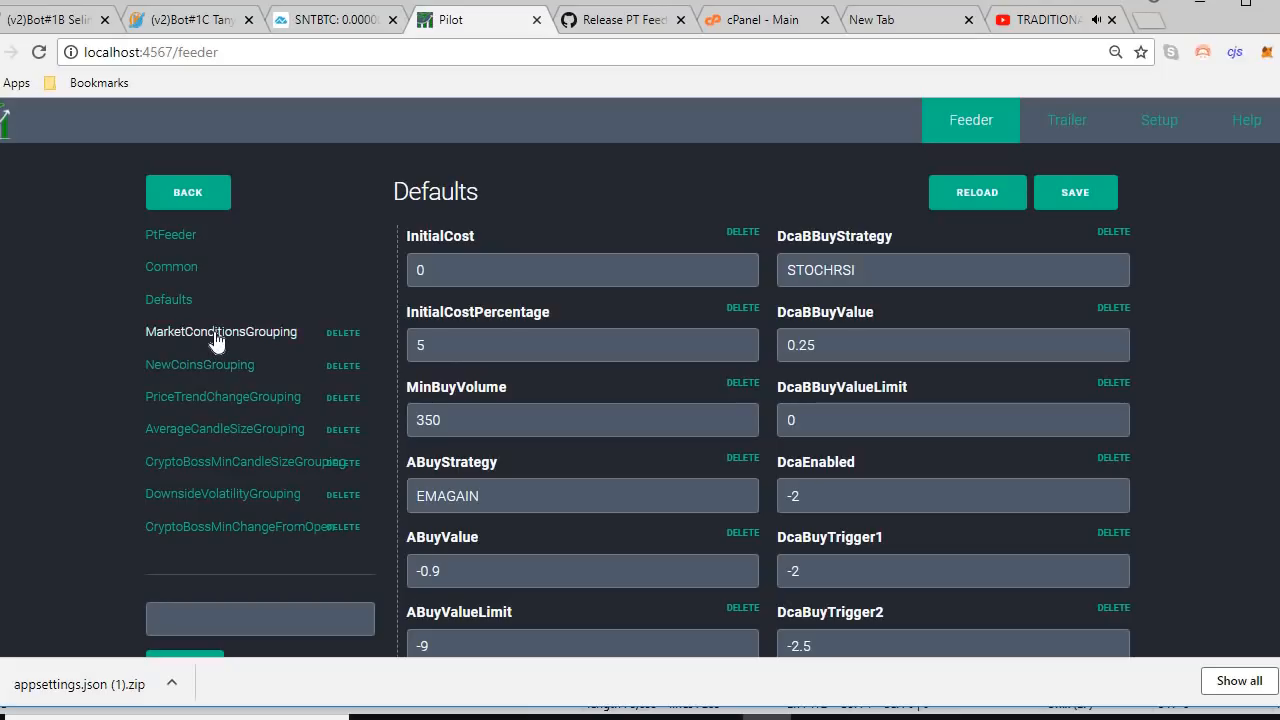
- Open the MarketConditionsGrouping section and look over its Configs list and the bear configuration's conditions
scroll(584, 310, "down", 3)
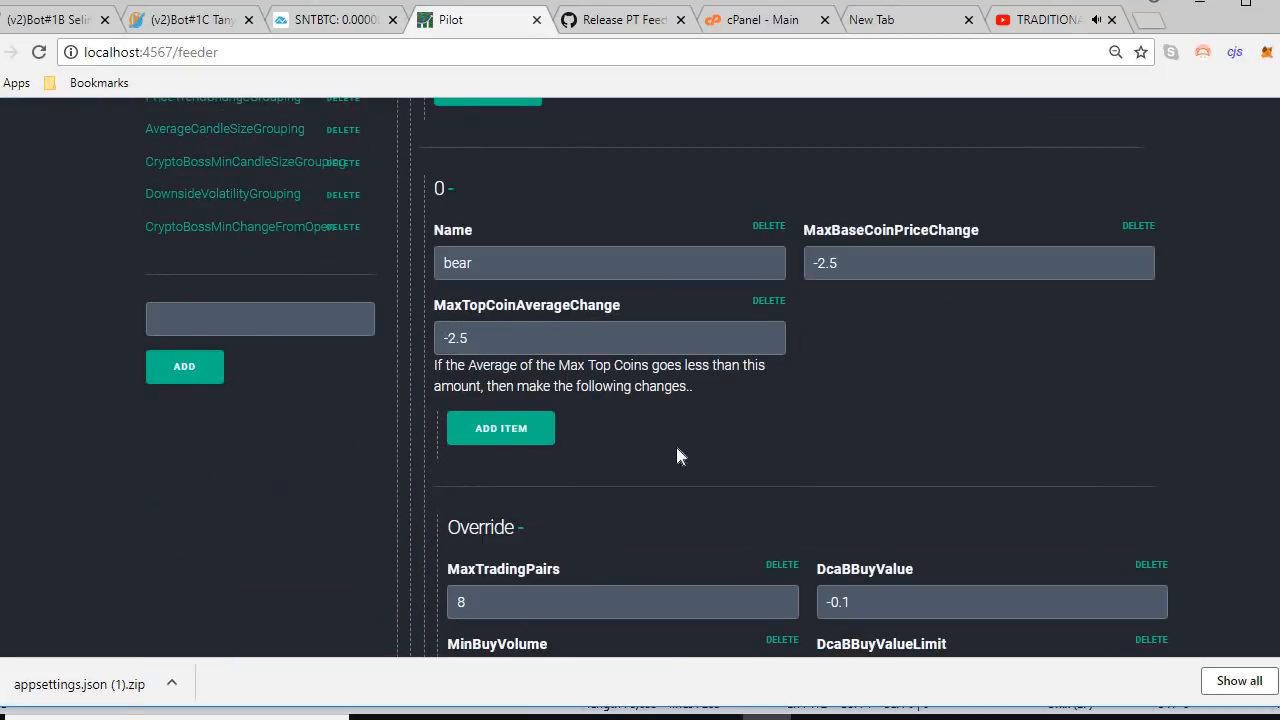
scroll(725, 368, "down", 8)
scroll(726, 372, "up", 11)
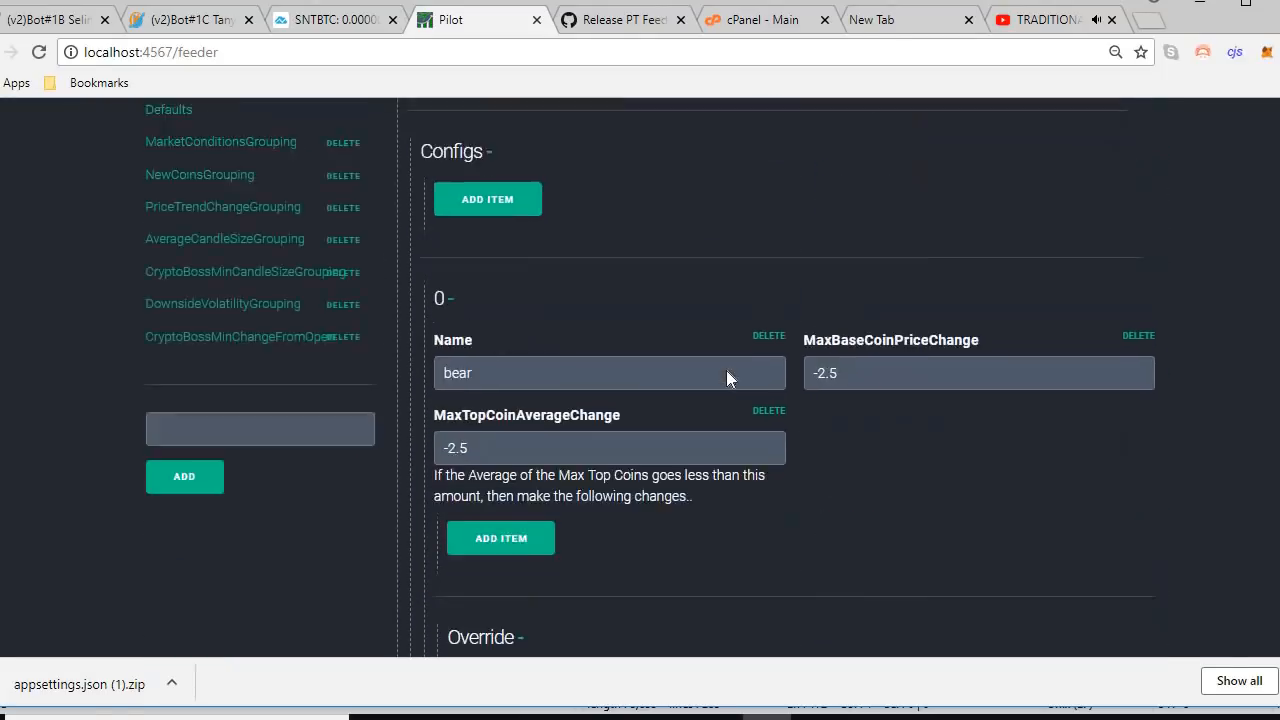
scroll(727, 378, "down", 2)
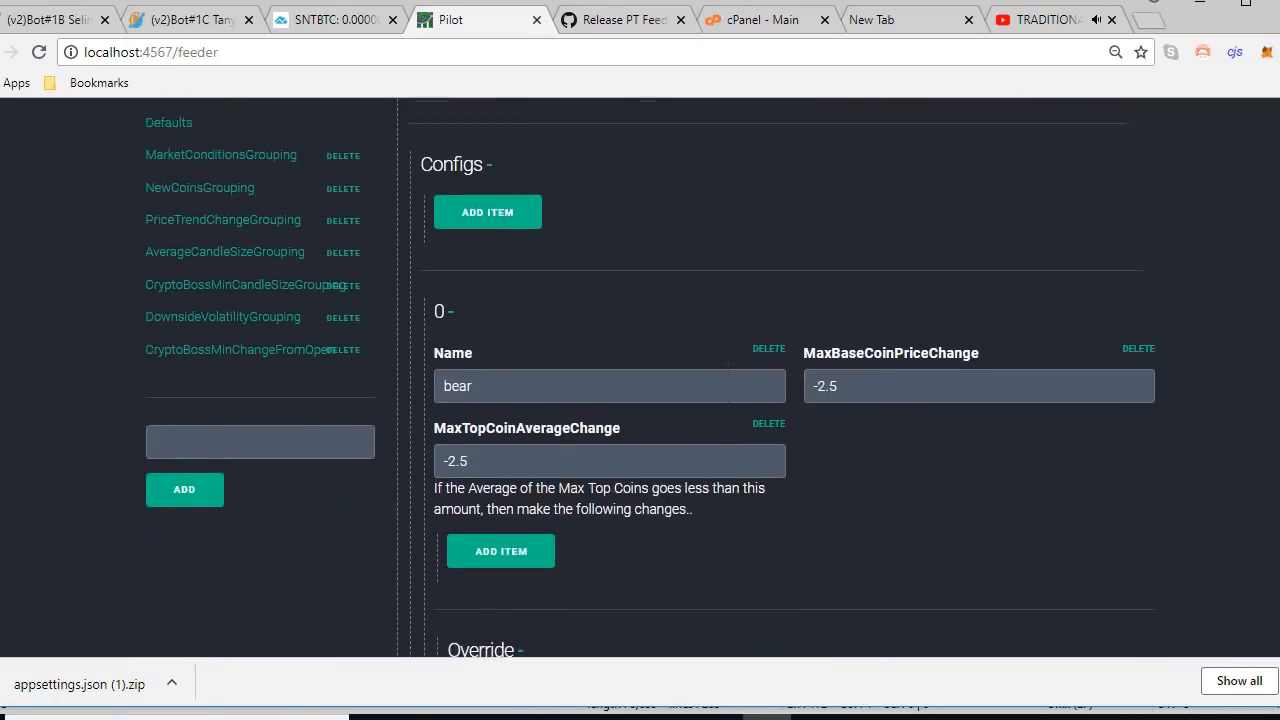
scroll(725, 365, "up", 1)
scroll(725, 365, "down", 2)
scroll(725, 365, "up", 1)
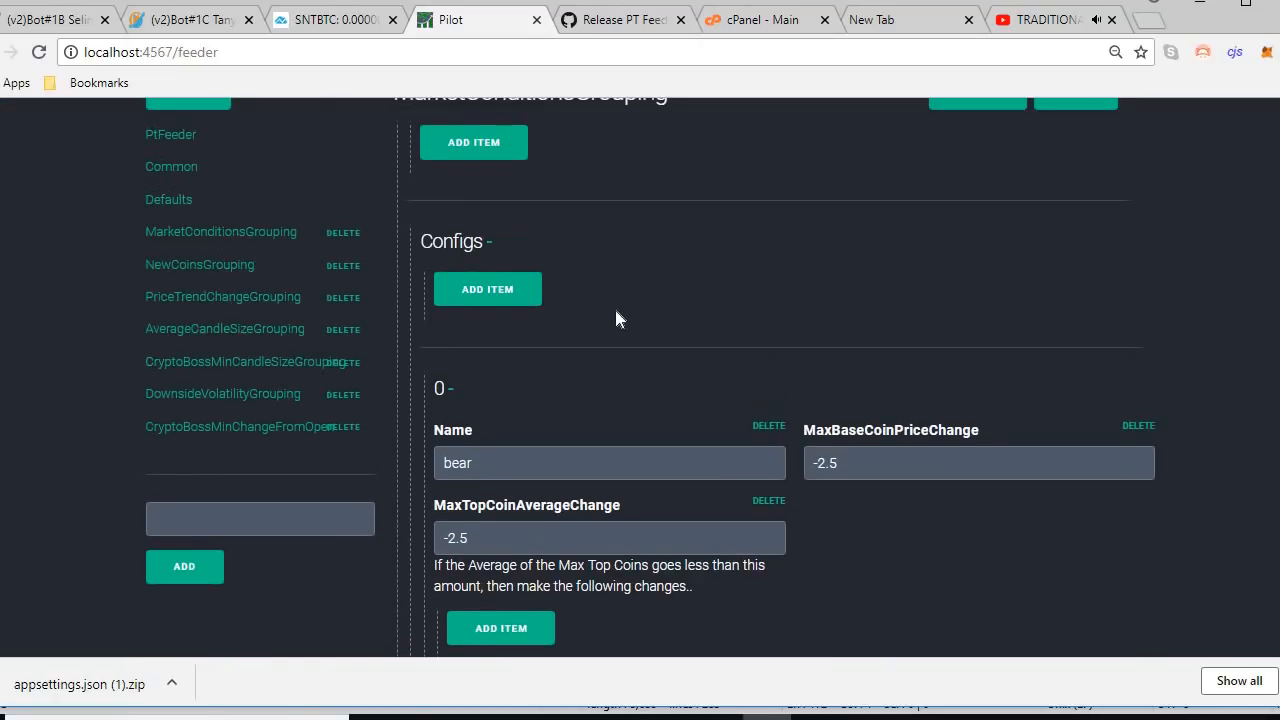
scroll(616, 318, "up", 1)
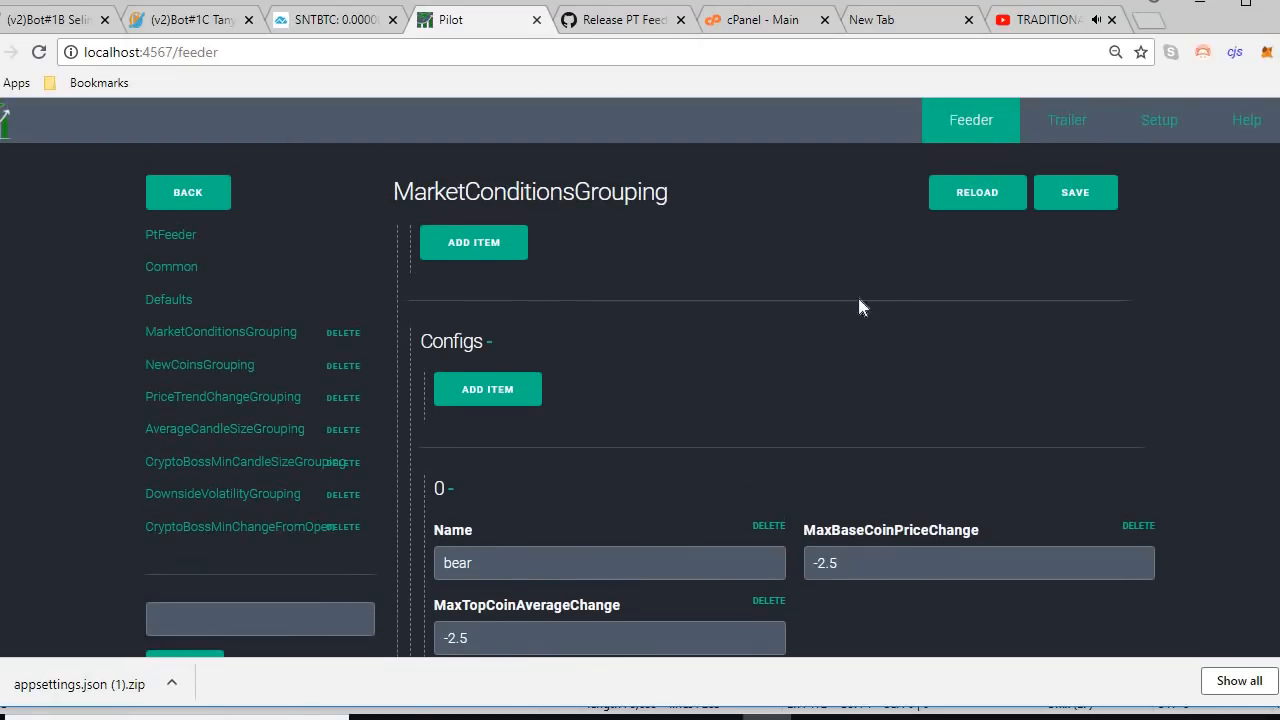
- Examine the bear configuration's Override settings and the boring and bull configurations in MarketConditionsGrouping
scroll(732, 349, "down", 2)
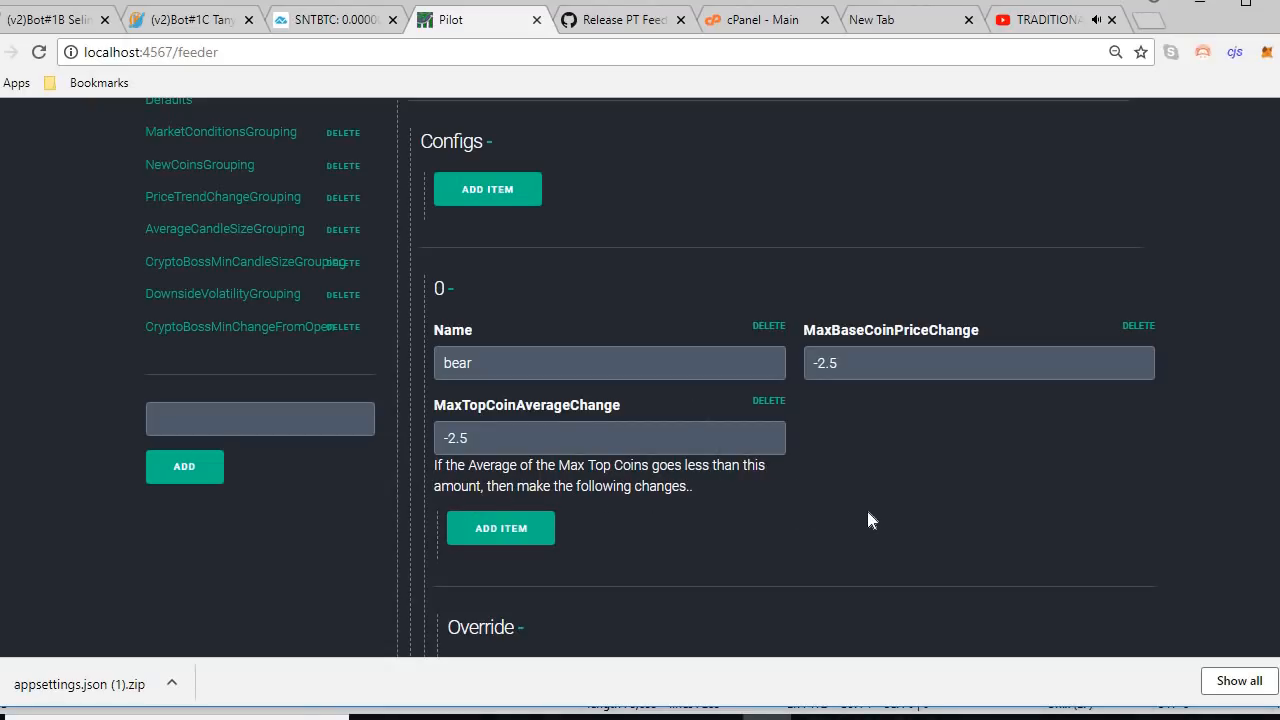
scroll(867, 520, "down", 7)
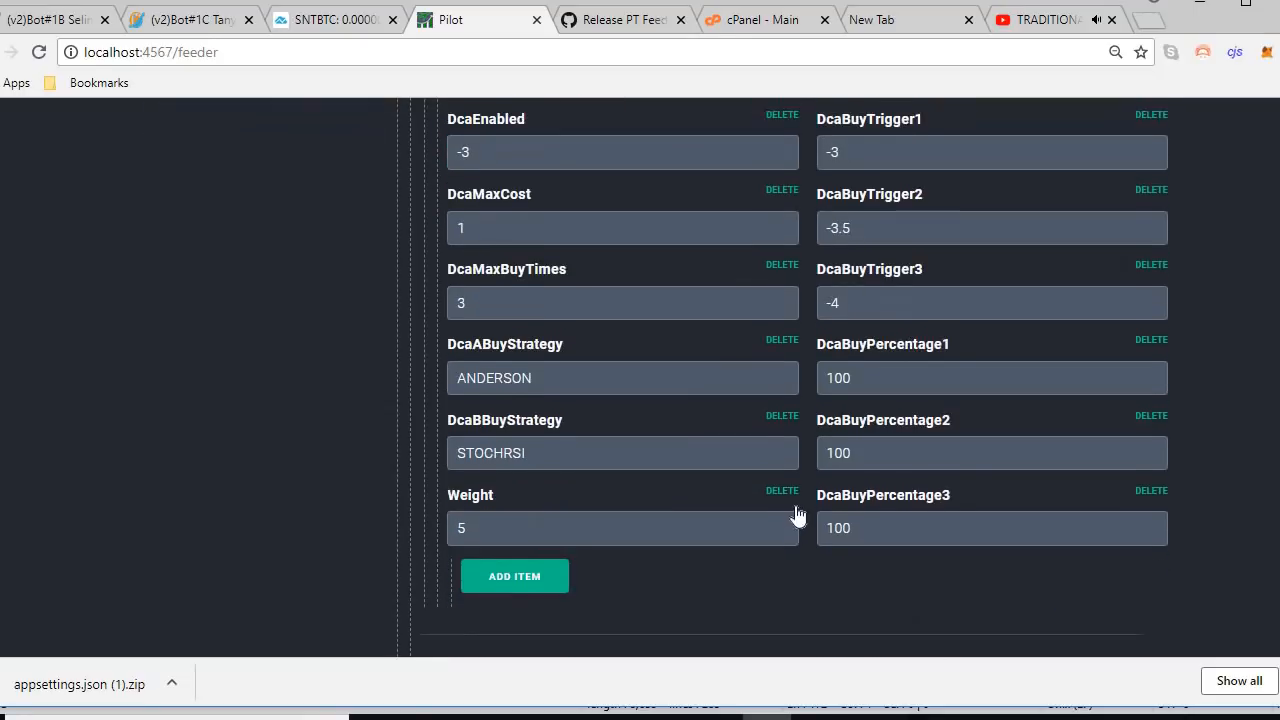
scroll(797, 515, "up", 7)
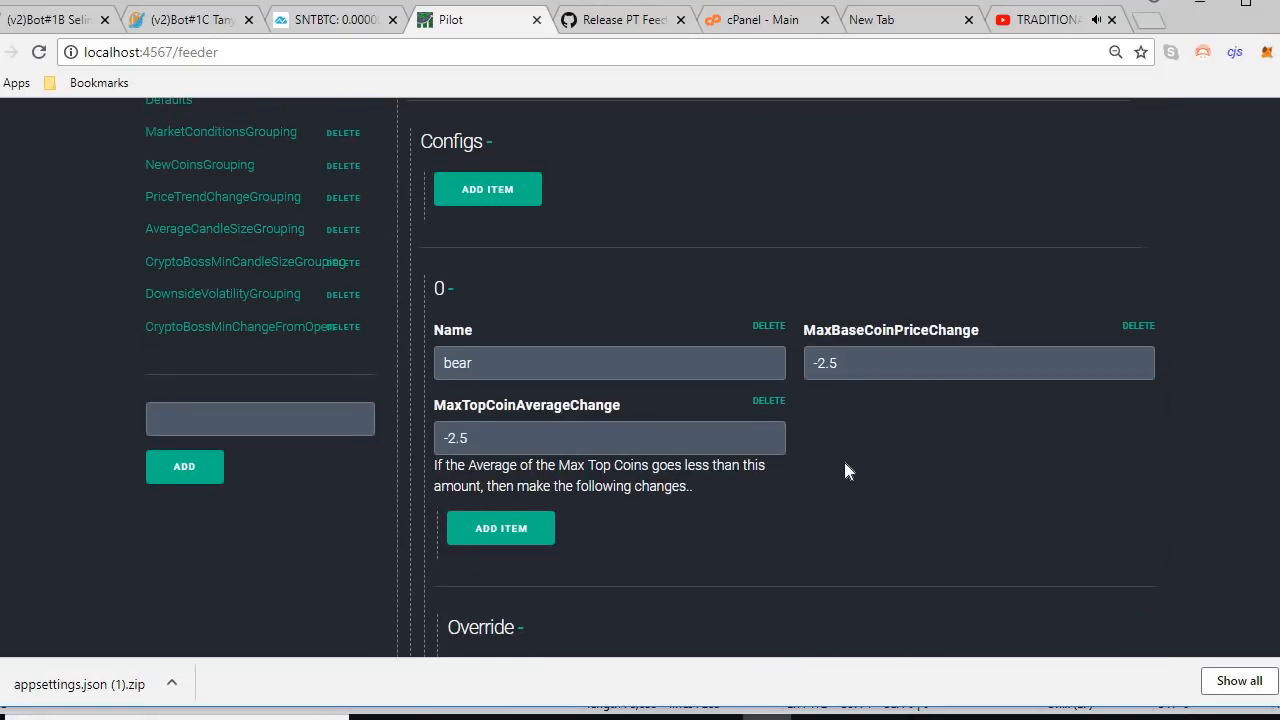
scroll(795, 489, "down", 4)
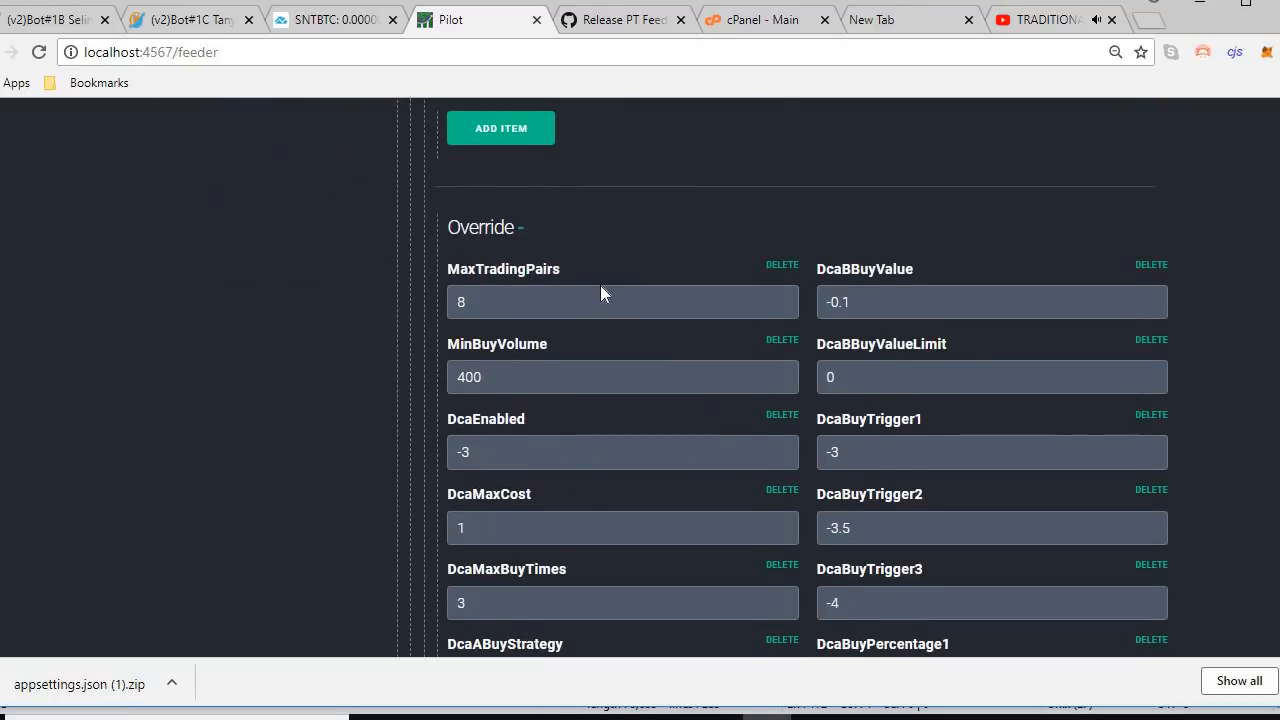
scroll(594, 297, "down", 6)
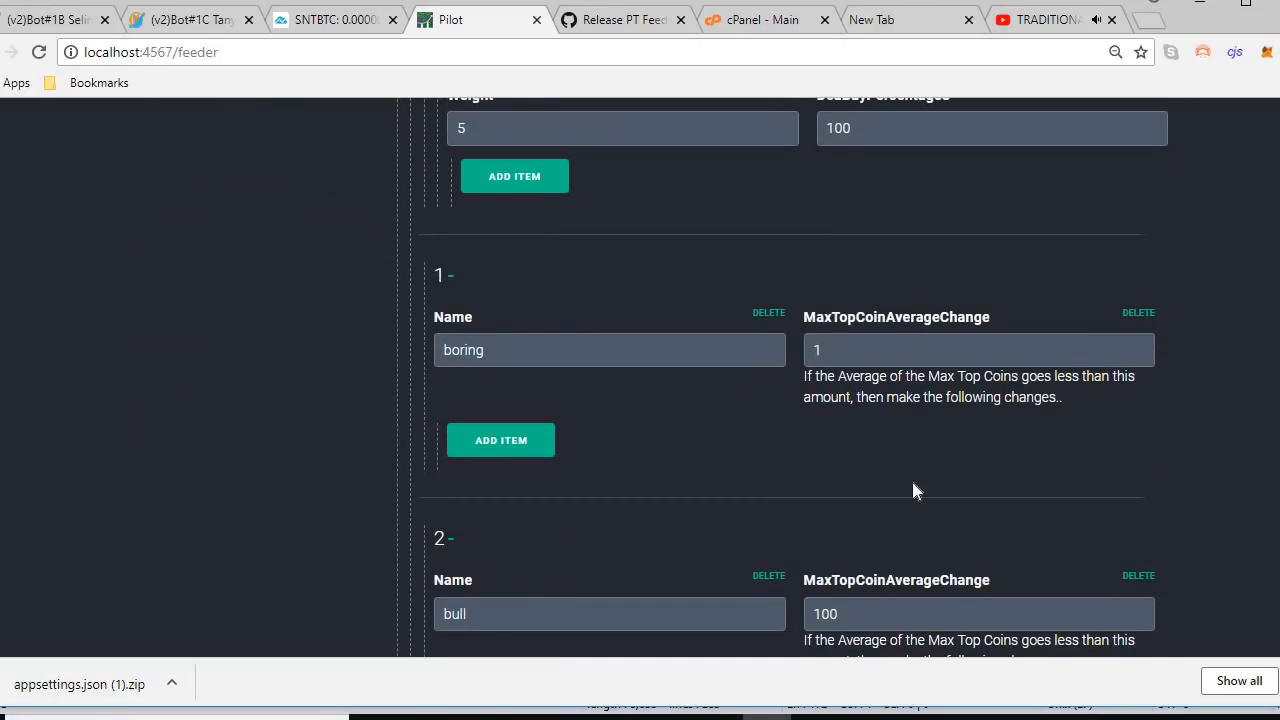
scroll(870, 550, "down", 1)
scroll(703, 446, "up", 10)
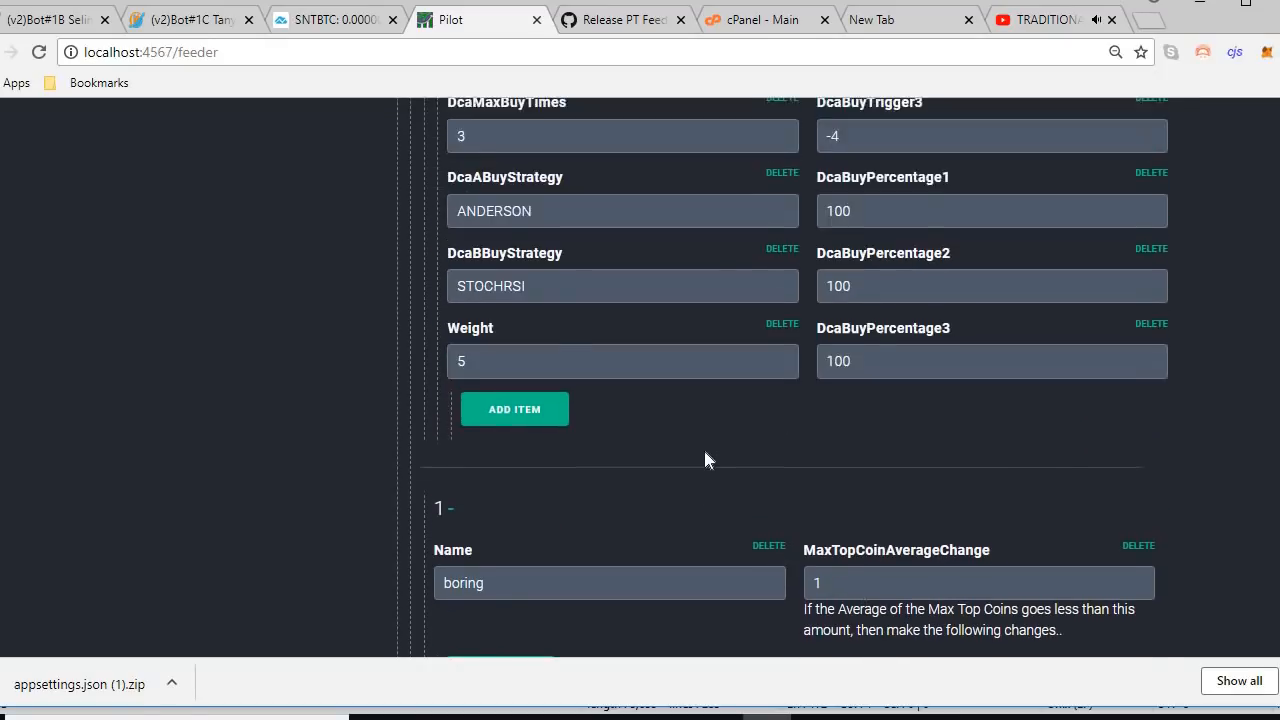
- View the NewCoinsGrouping, PriceTrendChangeGrouping and CryptoBossMinCandleSizeGrouping sections of the Feeder file
scroll(701, 451, "down", 1)
scroll(704, 456, "up", 1)
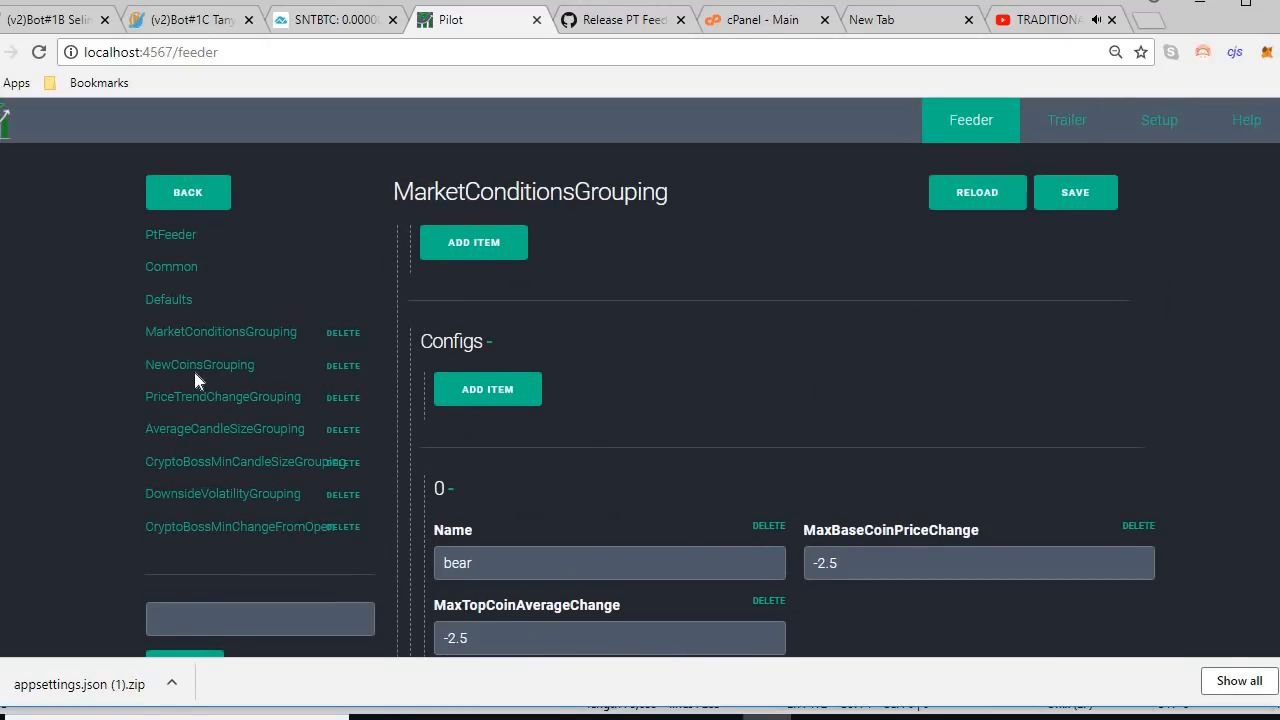
left_click(186, 366)
scroll(438, 372, "down", 1)
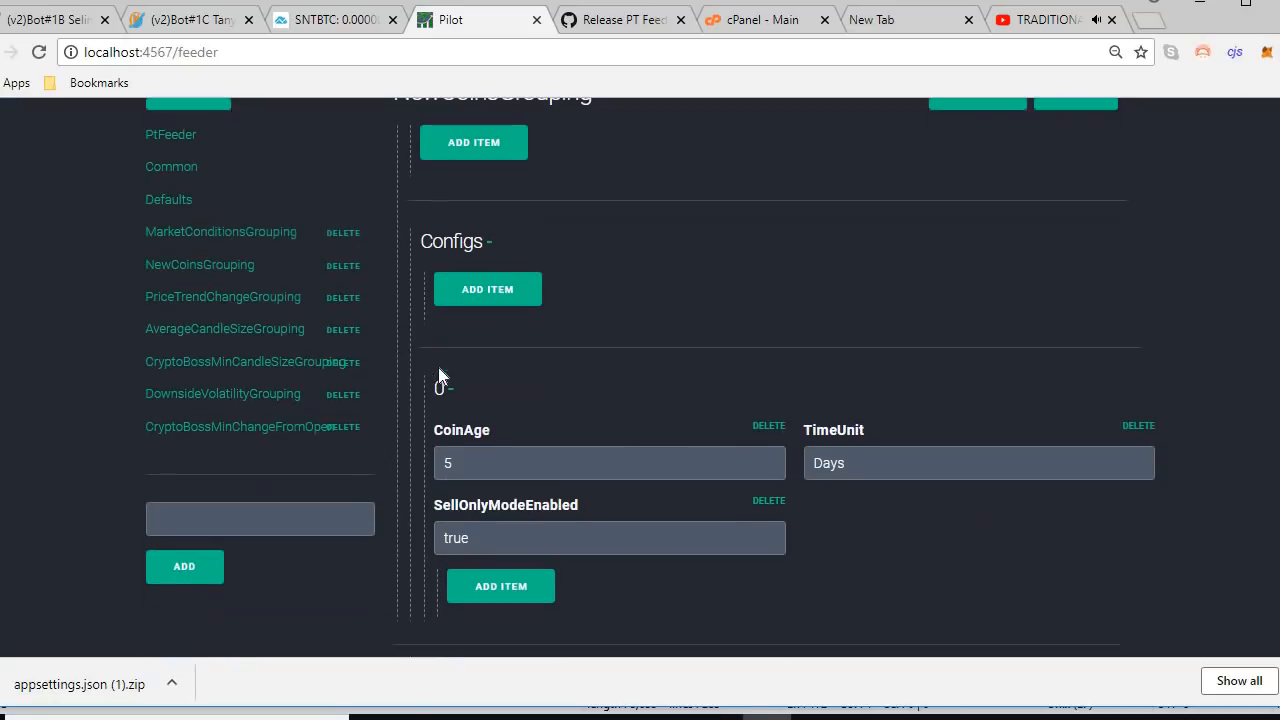
left_click(218, 316)
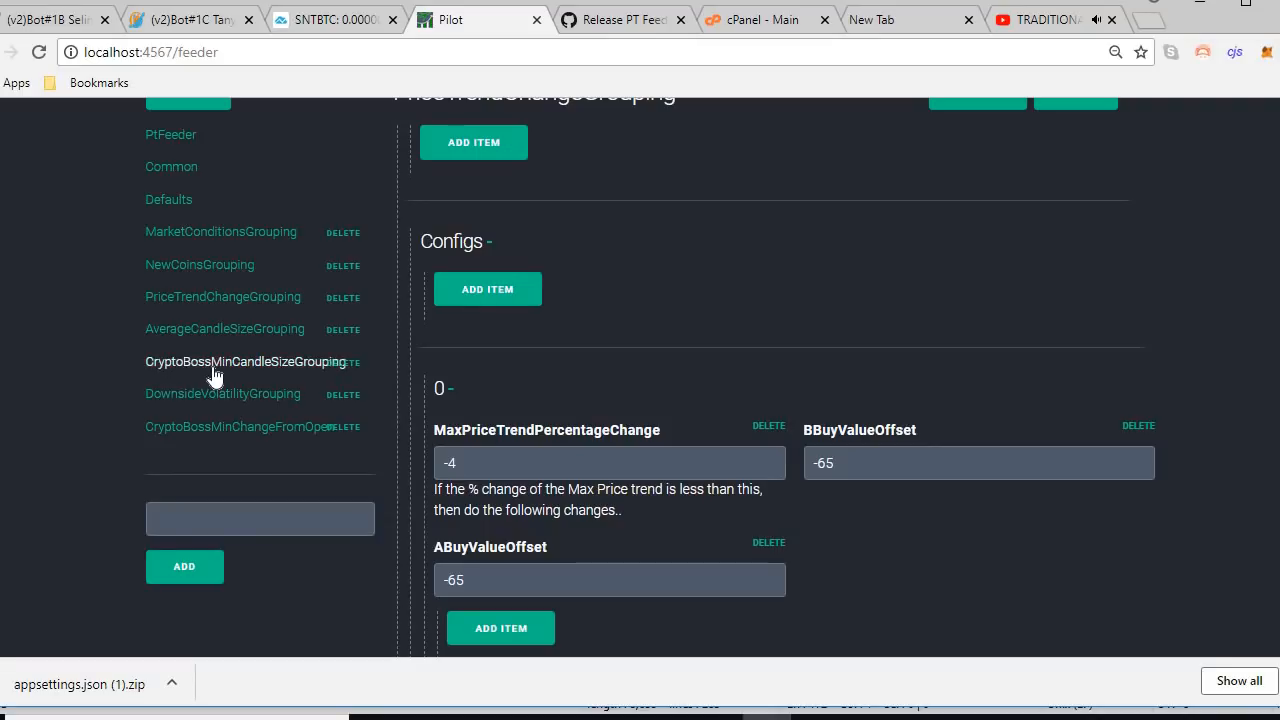
left_click(215, 371)
scroll(550, 345, "up", 2)
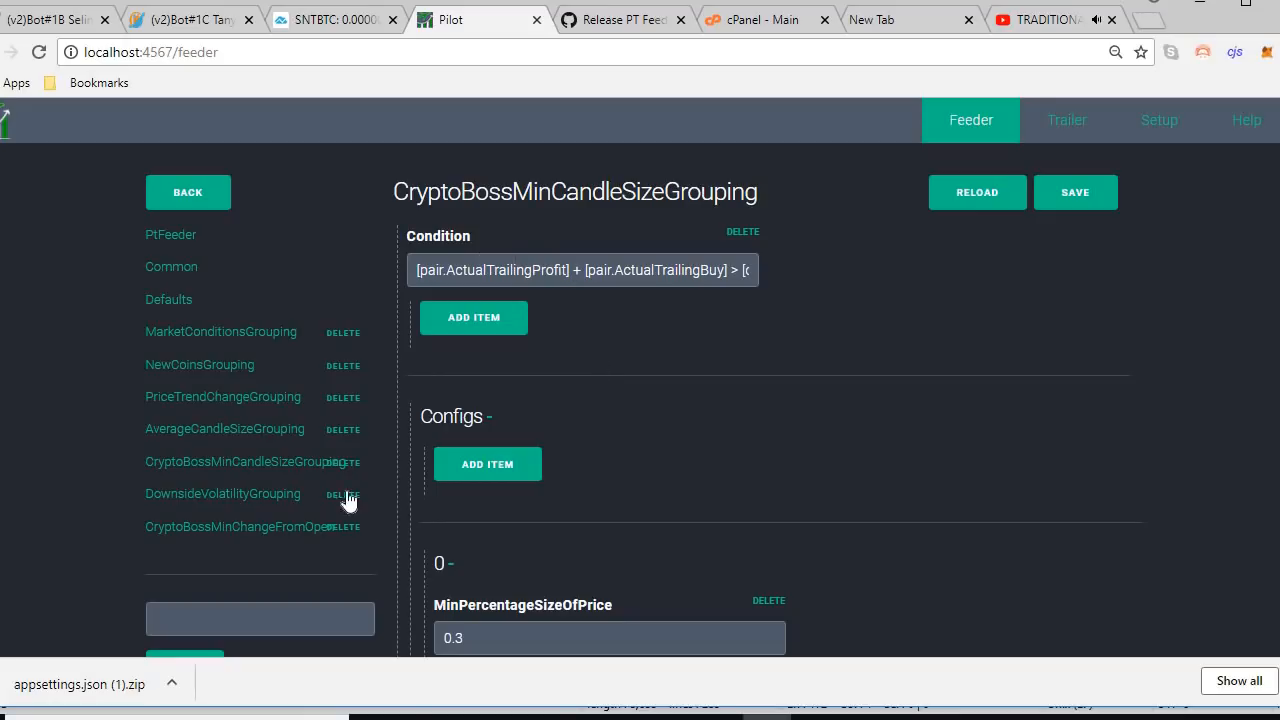
- Reopen MarketConditionsGrouping and look over its Configs list again
left_click(165, 333)
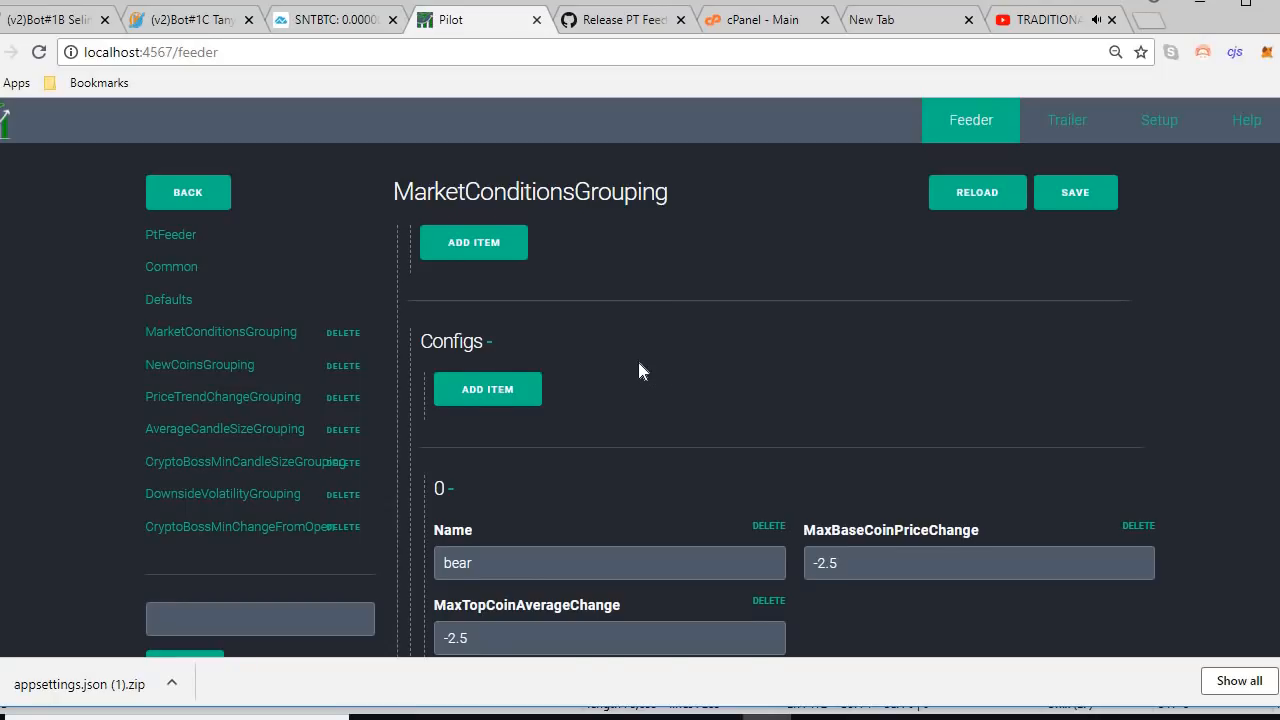
scroll(640, 369, "down", 2)
scroll(647, 330, "up", 2)
- Open the Trailer settings and review the General fields and the DEFAULT buy and sell values in PAIRS
left_click(1066, 132)
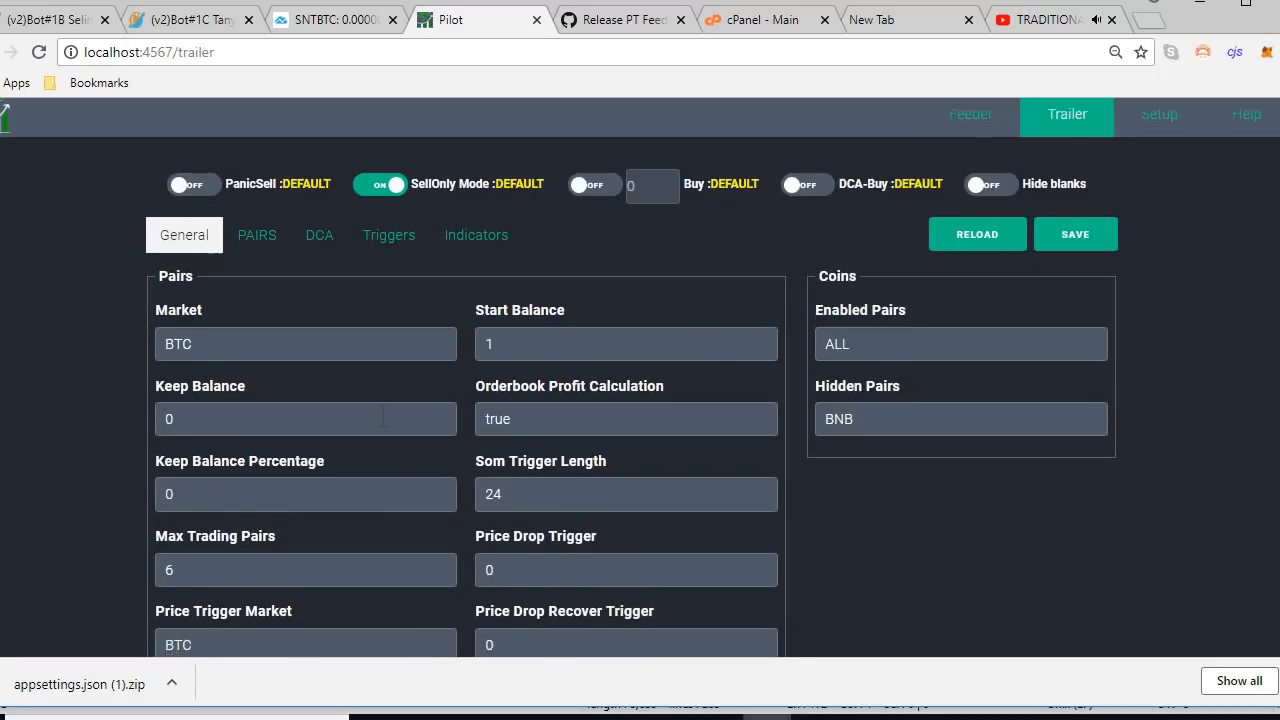
scroll(723, 309, "down", 2)
scroll(419, 347, "up", 2)
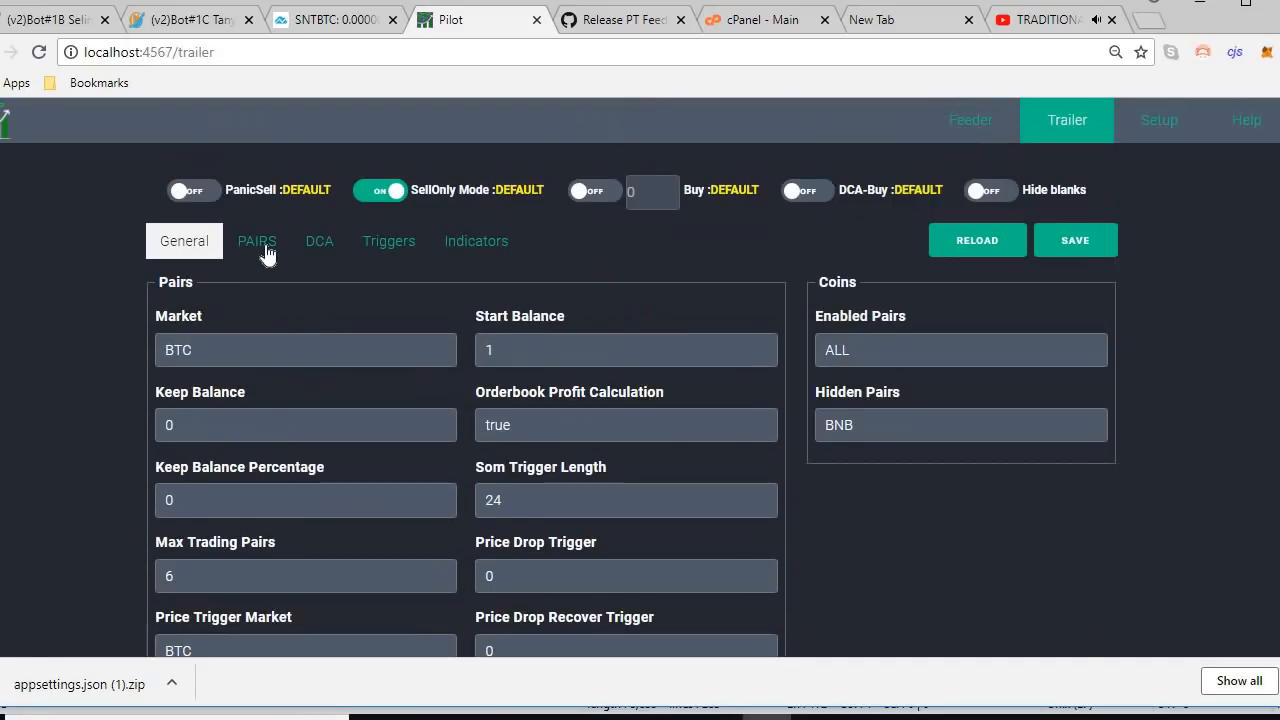
left_click(260, 245)
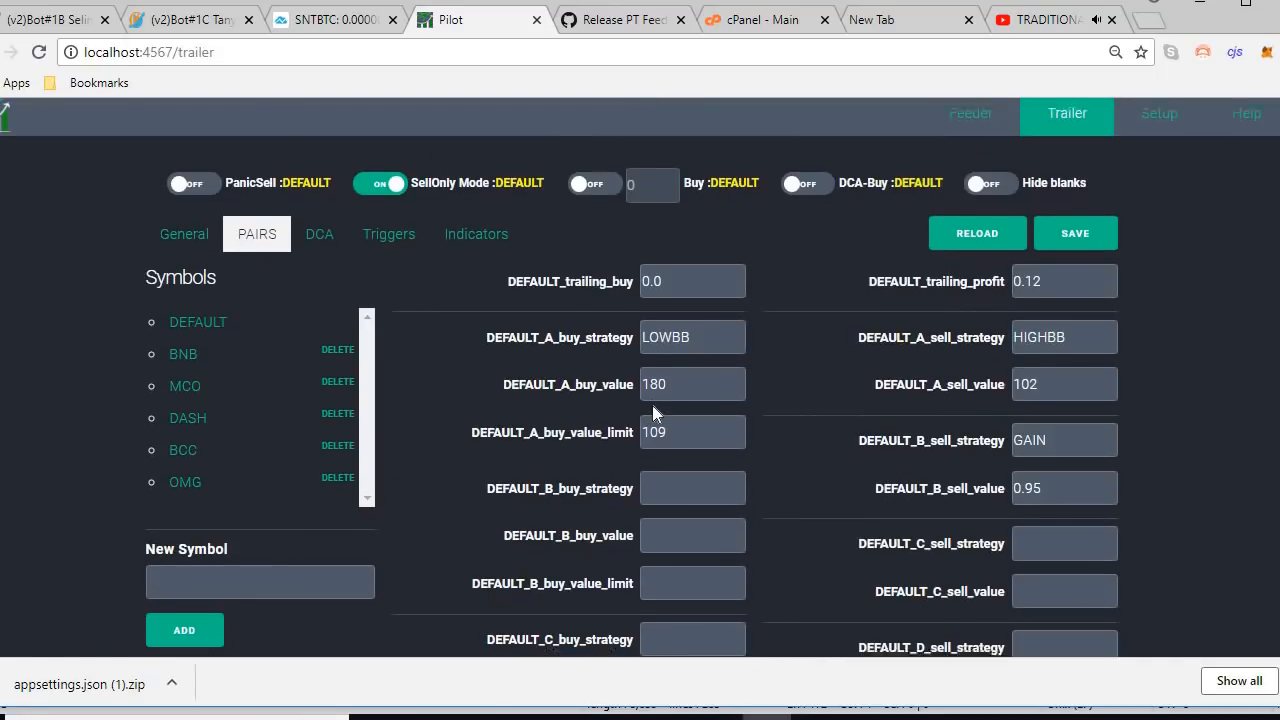
scroll(652, 405, "down", 4)
scroll(489, 356, "up", 4)
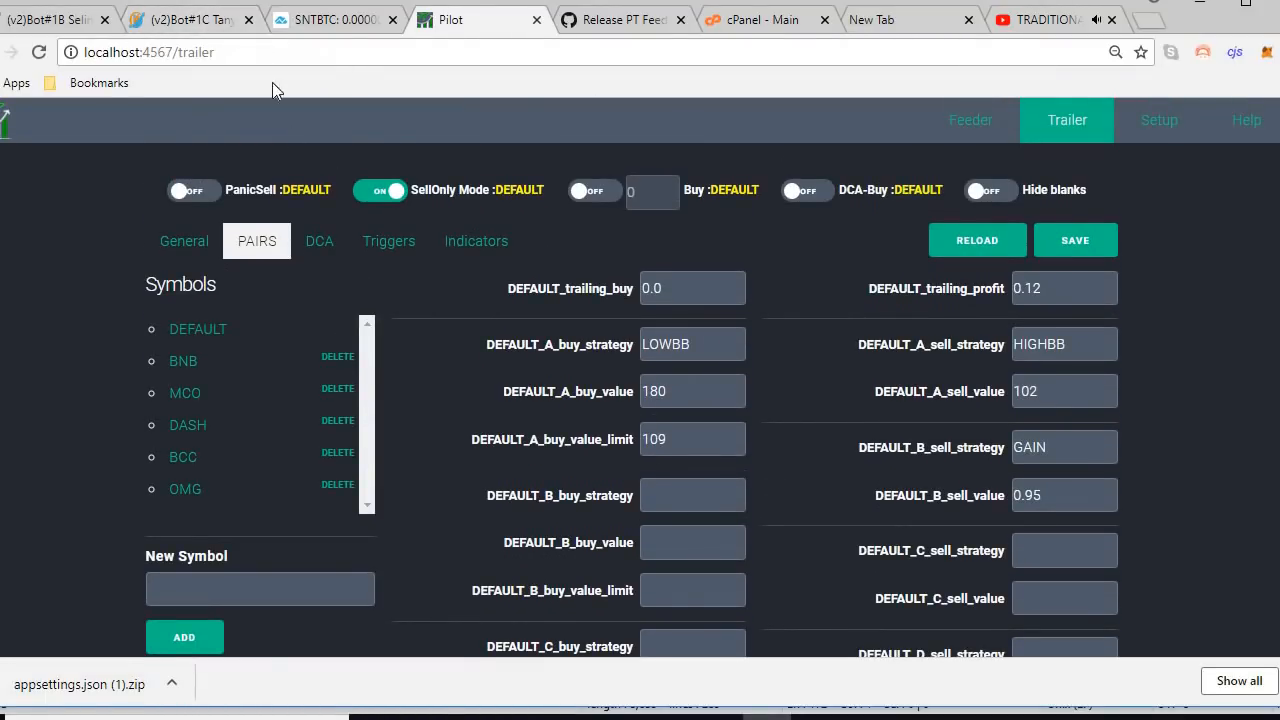
- Switch to the ProfitTrailer bot page, open its Pairs config file and read through the raw settings for comparison
left_click(187, 30)
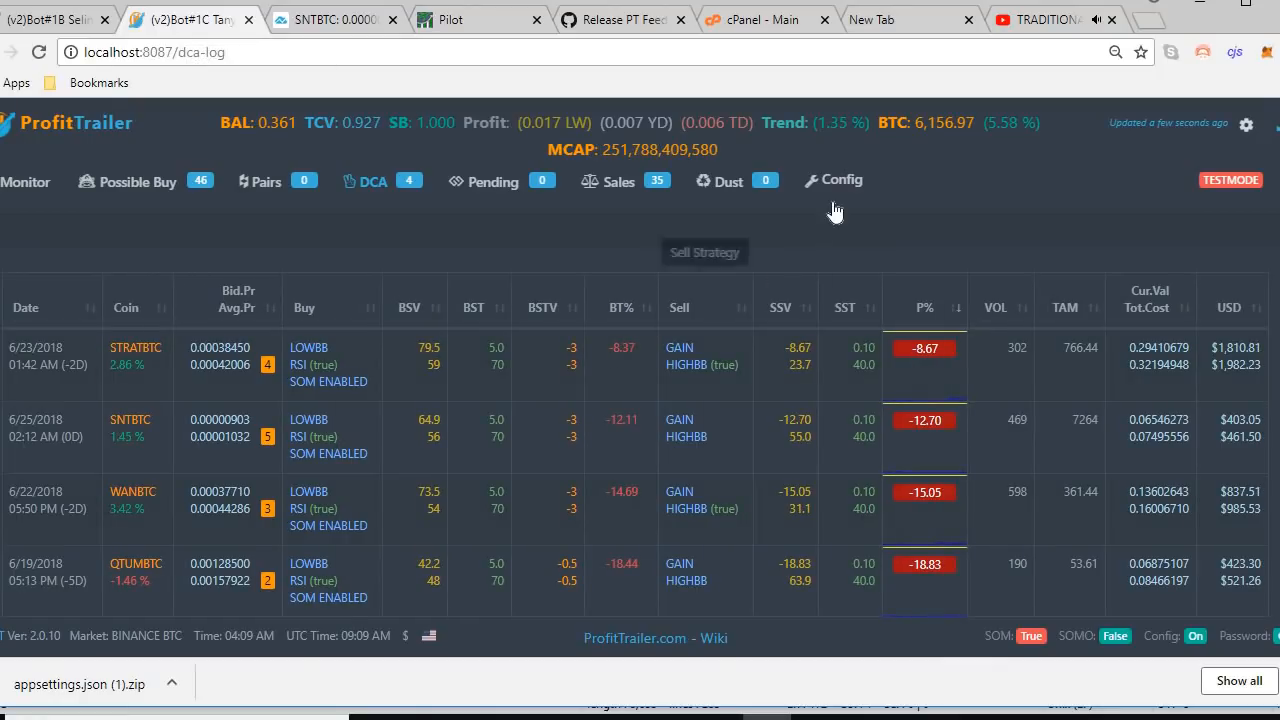
left_click(836, 190)
left_click(752, 247)
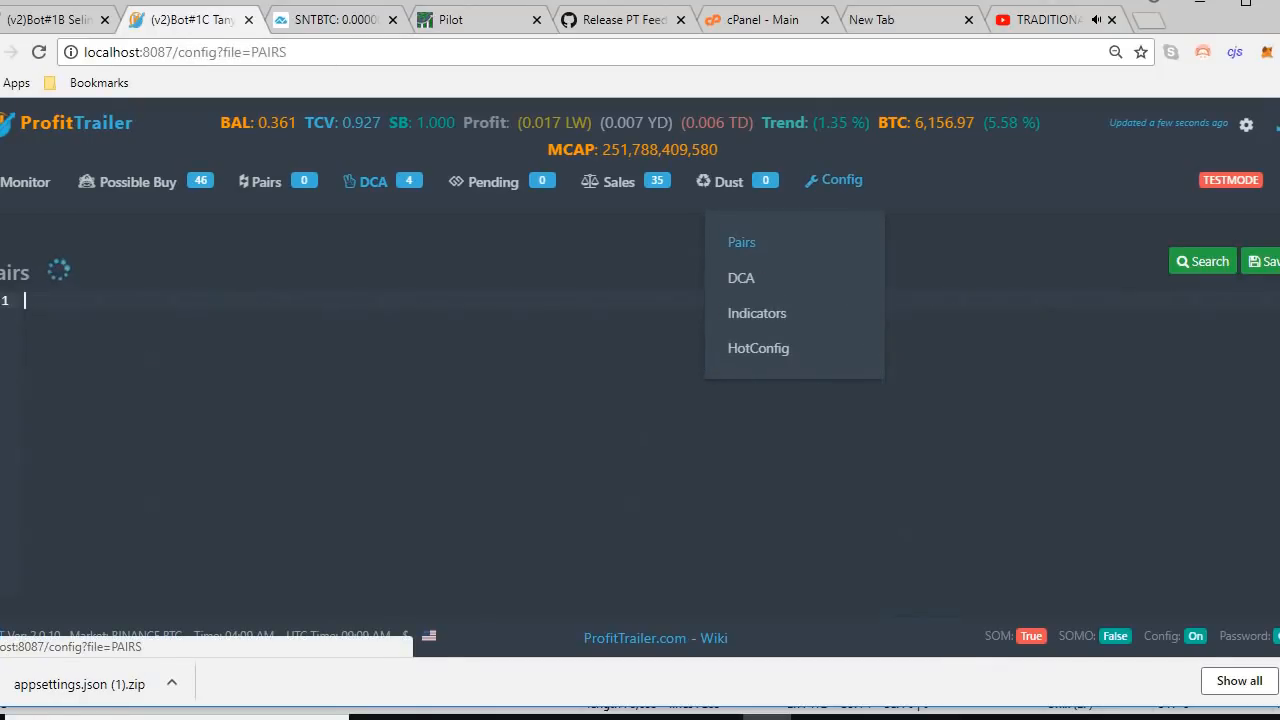
scroll(300, 444, "down", 5)
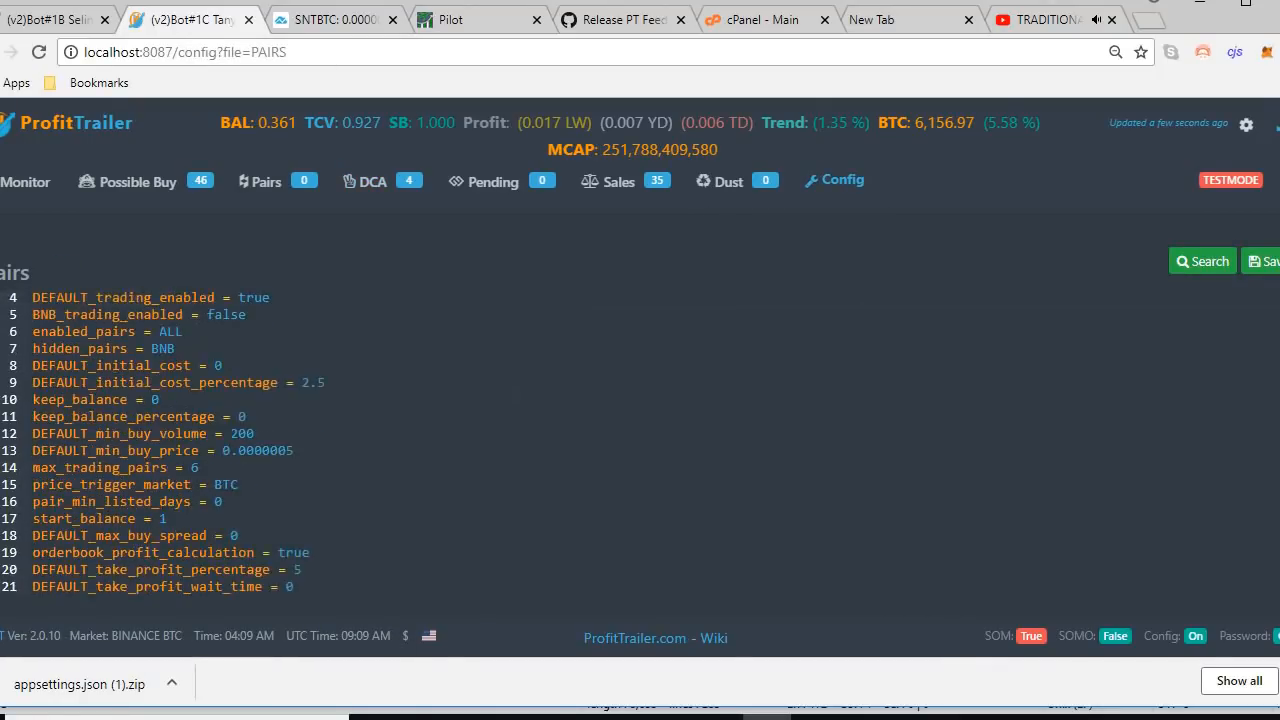
scroll(300, 444, "down", 2)
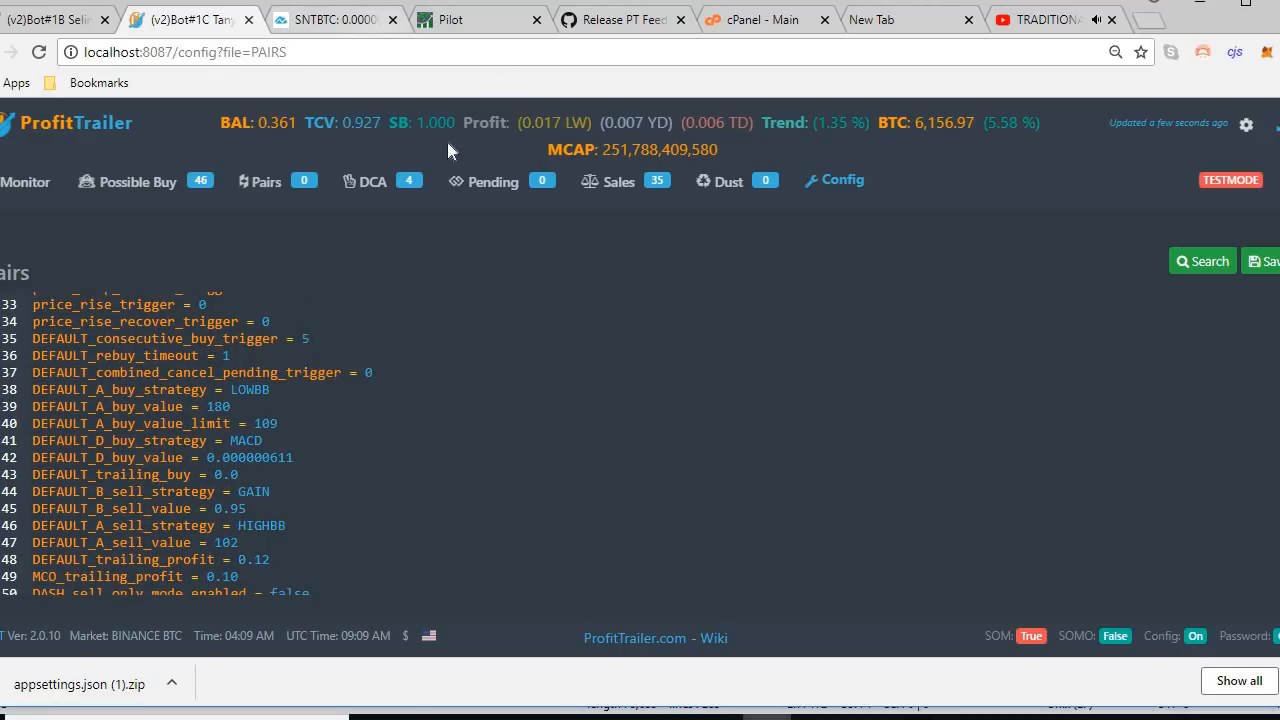
scroll(300, 444, "up", 1)
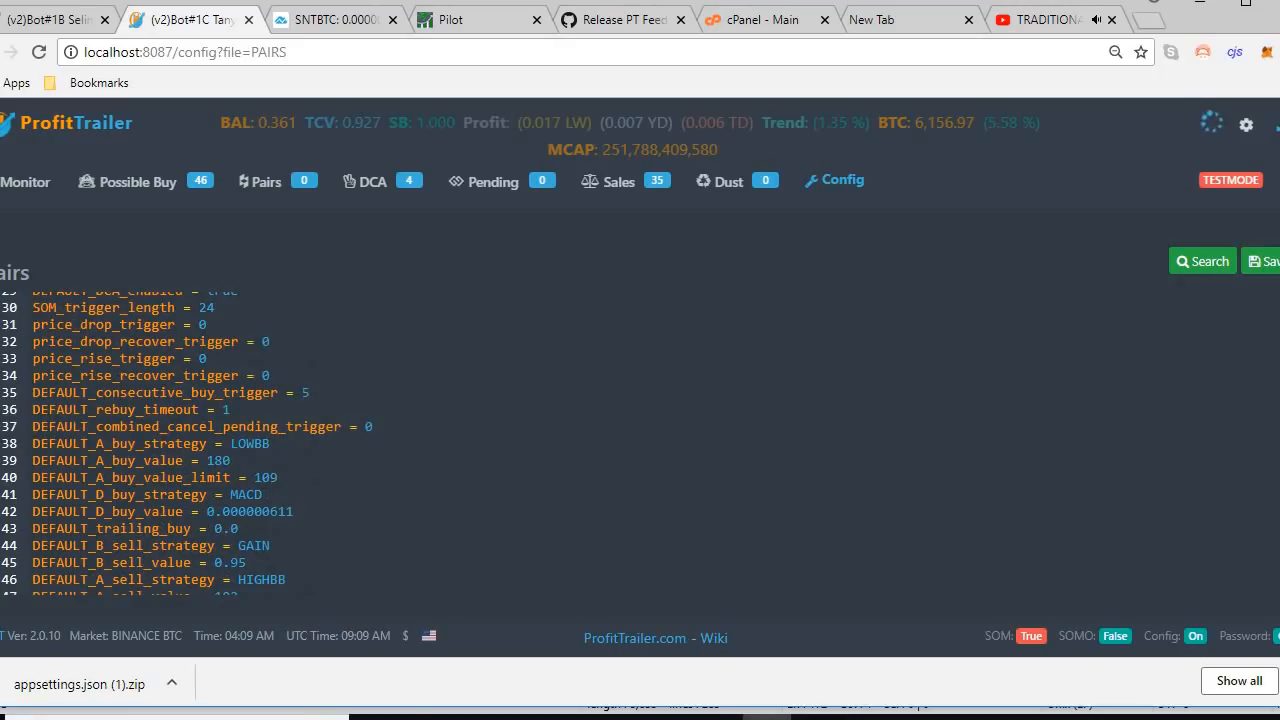
- Return to Pilot's list of Feeder files and switch to appsettings.json in Notepad++
left_click(473, 20)
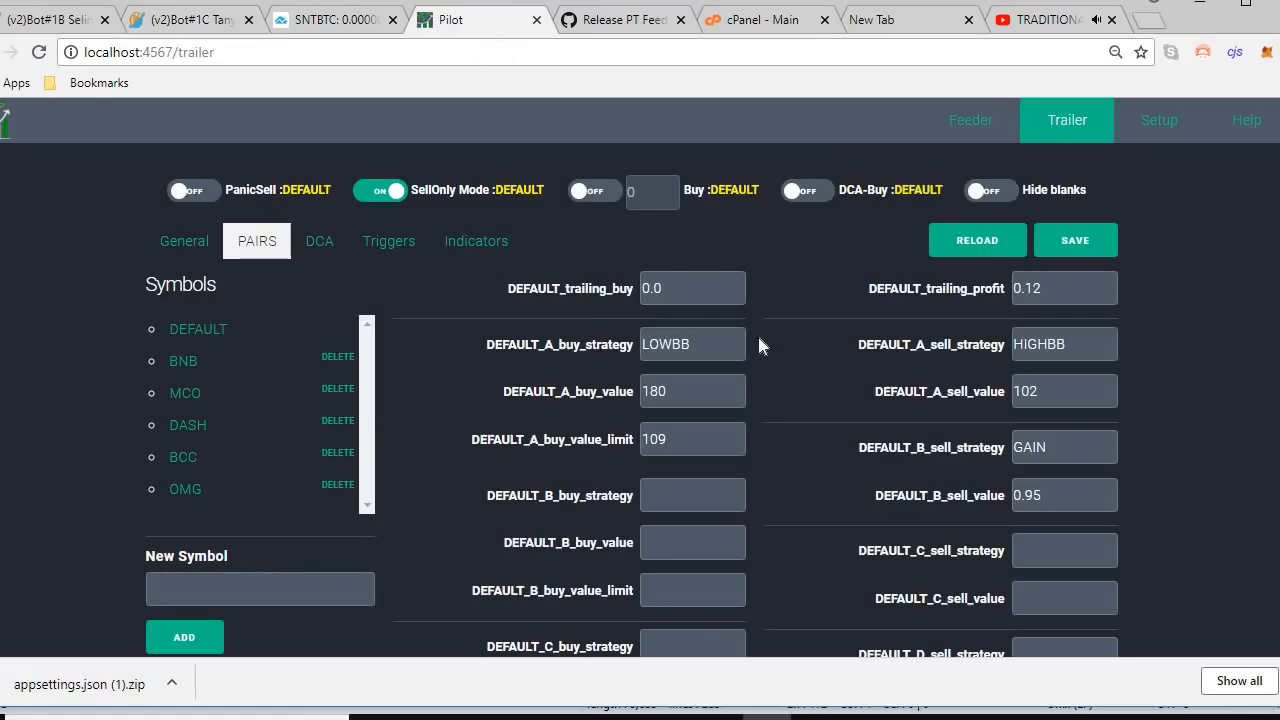
left_click(968, 140)
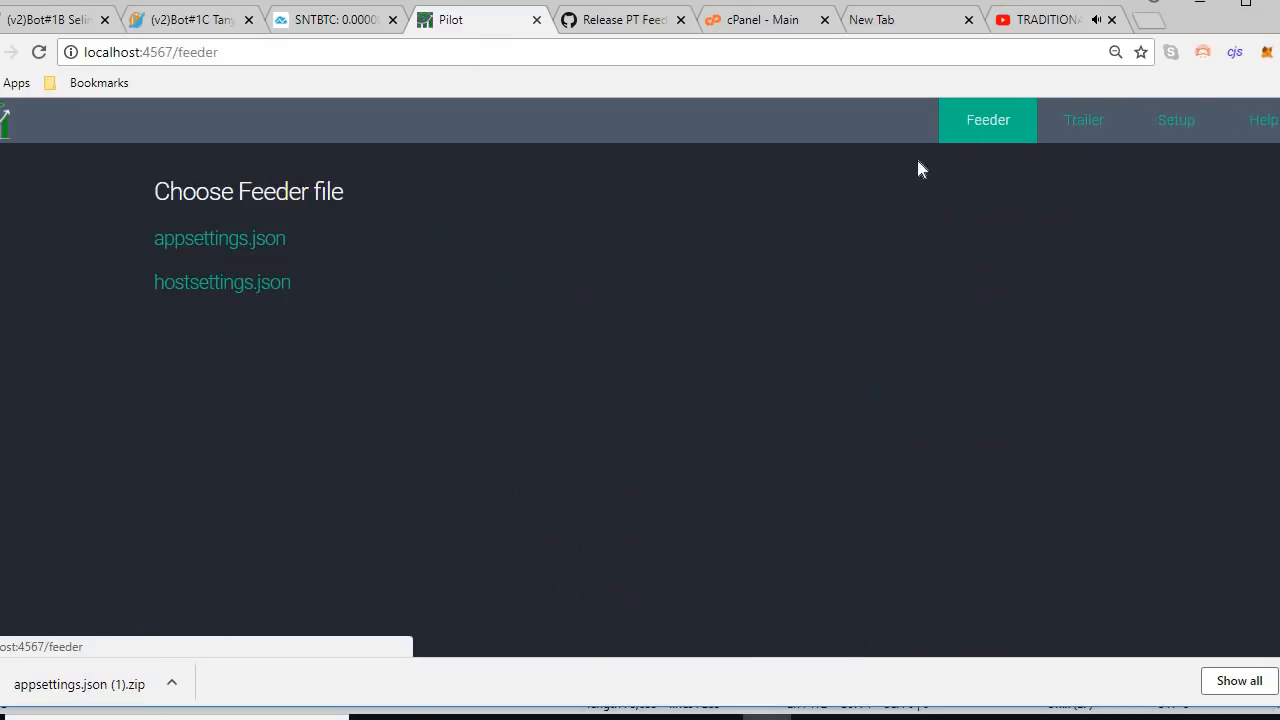
left_click(257, 258)
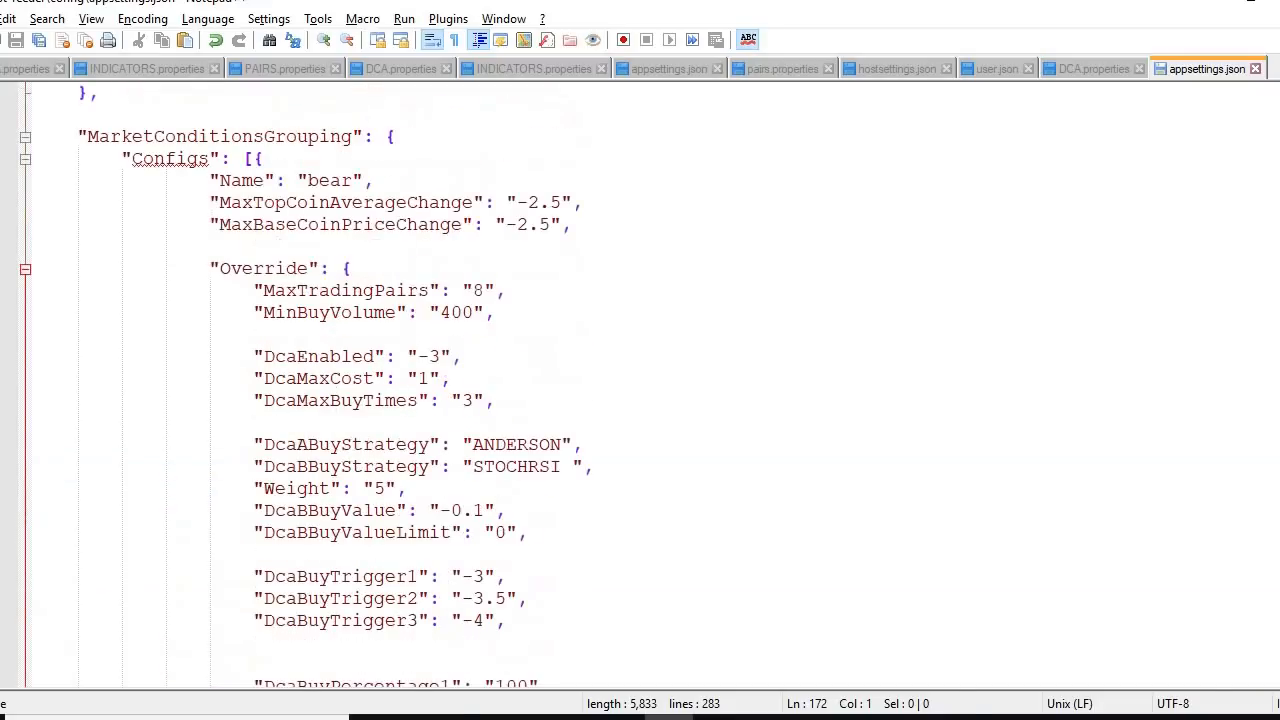
- Examine the raw indicator settings of the Common section and the DCA settings of the Defaults section in appsettings.json
scroll(819, 432, "up", 17)
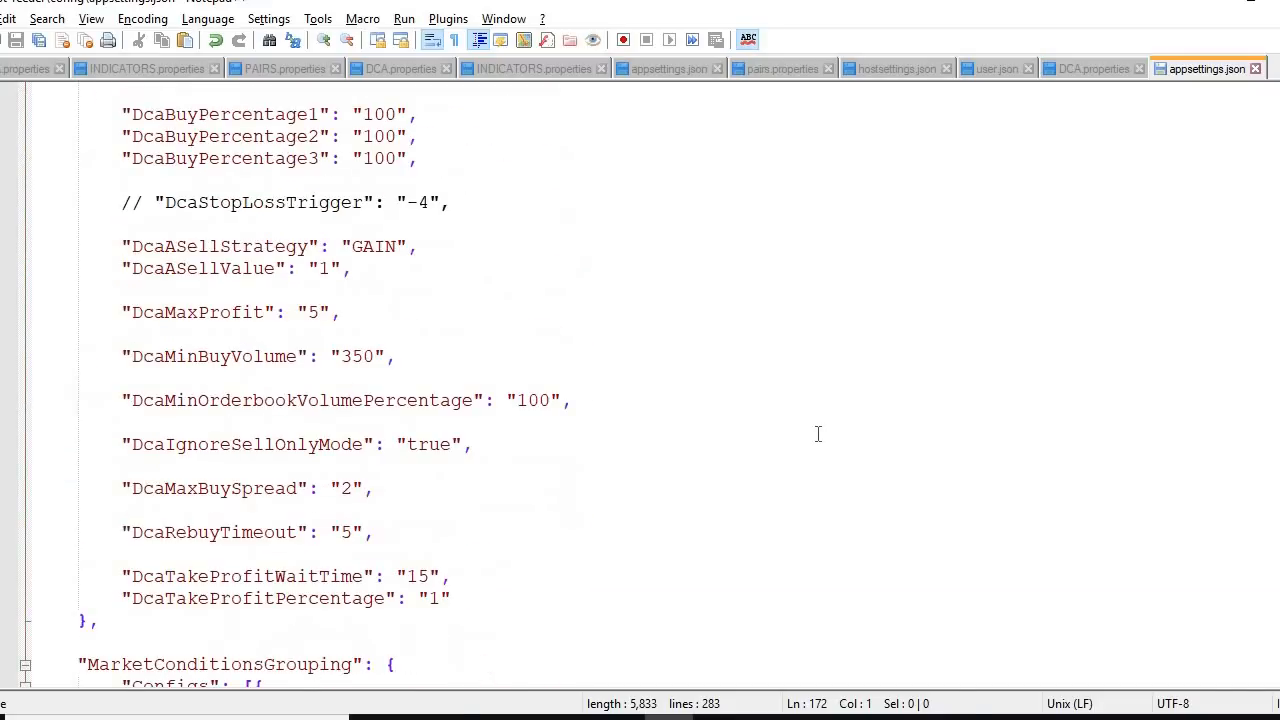
scroll(819, 432, "up", 17)
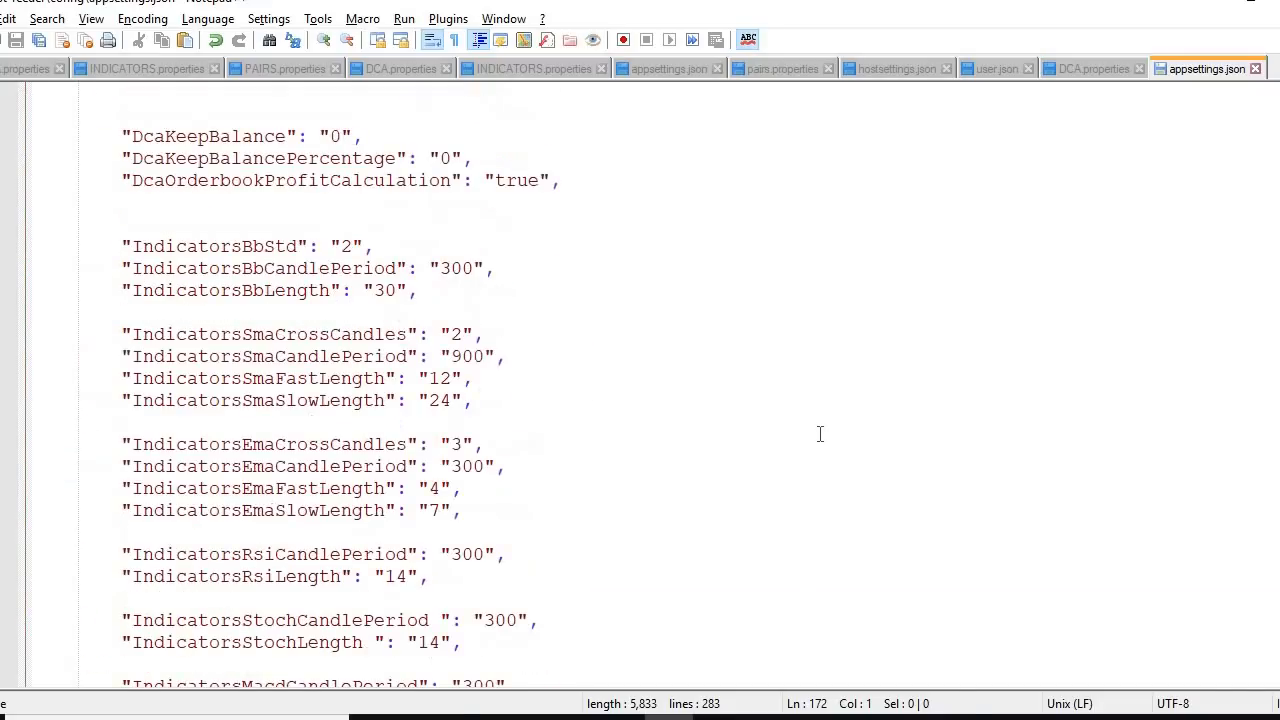
scroll(446, 470, "down", 5)
left_click(243, 498)
scroll(249, 449, "down", 4)
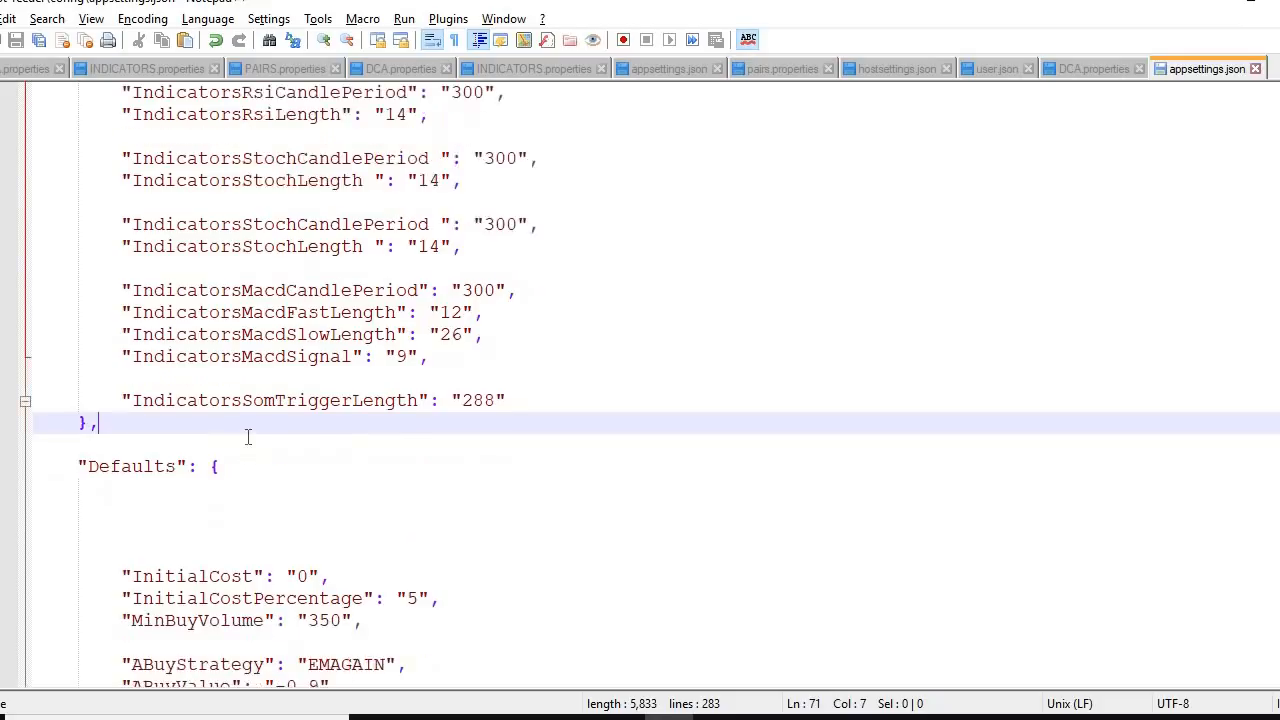
left_click(257, 266)
scroll(345, 305, "down", 2)
scroll(345, 305, "down", 20)
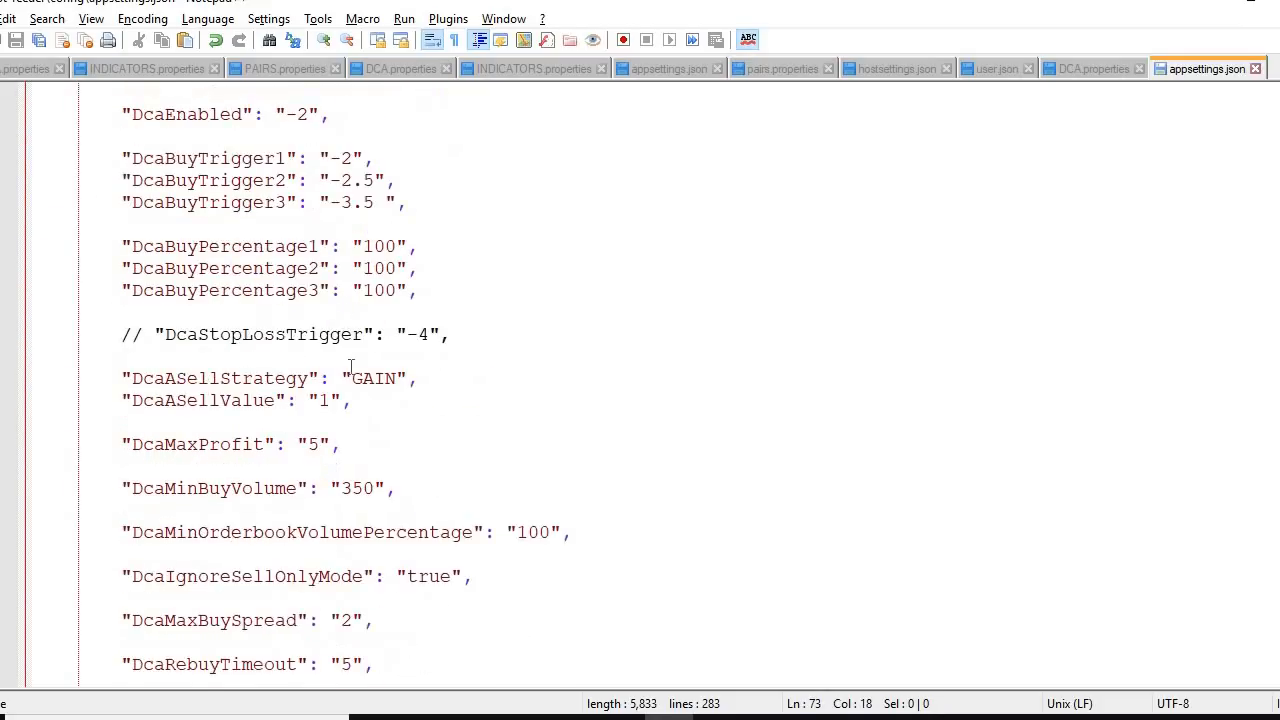
- Review the raw text of the PtFeeder and Common sections from the start of appsettings.json
scroll(390, 269, "up", 20)
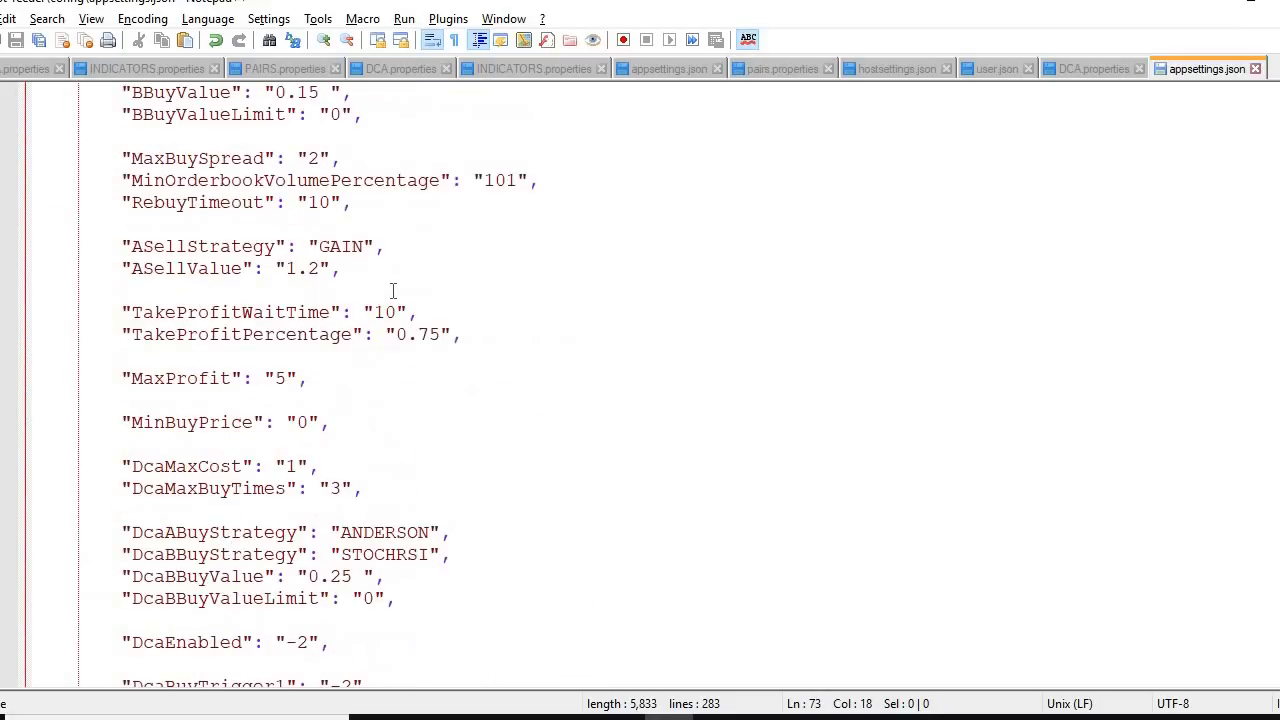
scroll(357, 362, "up", 10)
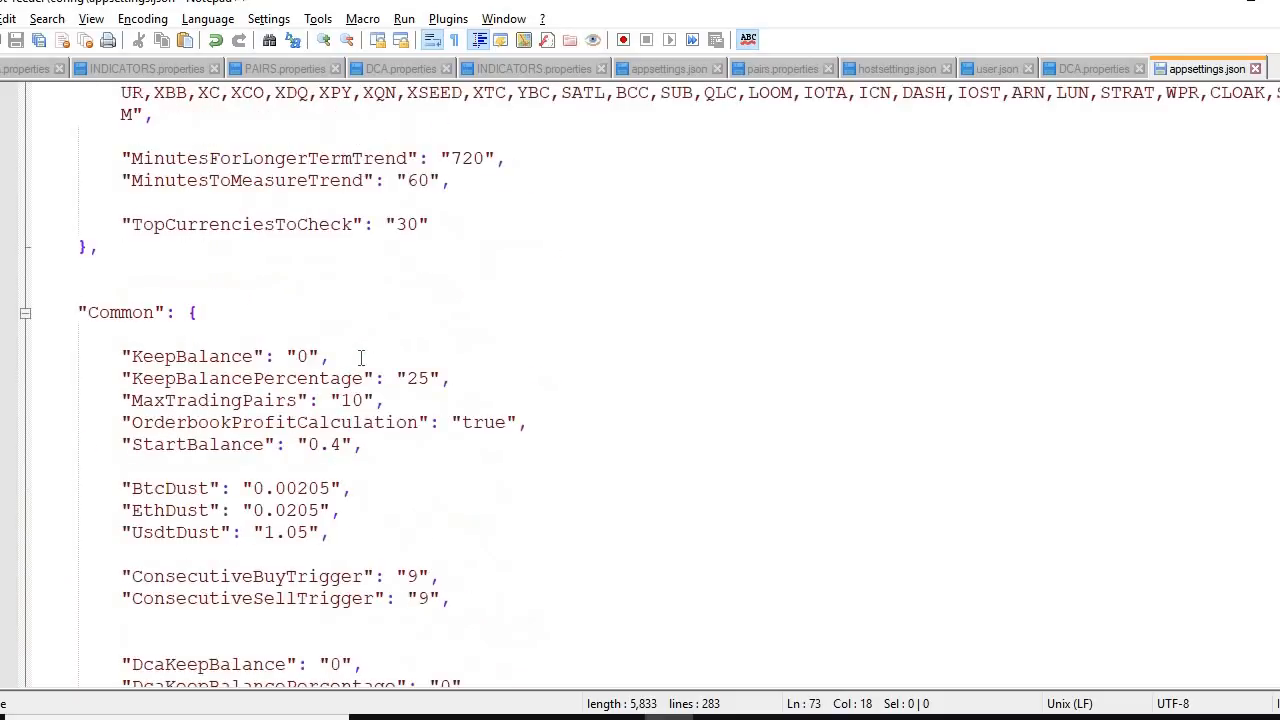
left_click(289, 525)
scroll(305, 505, "down", 18)
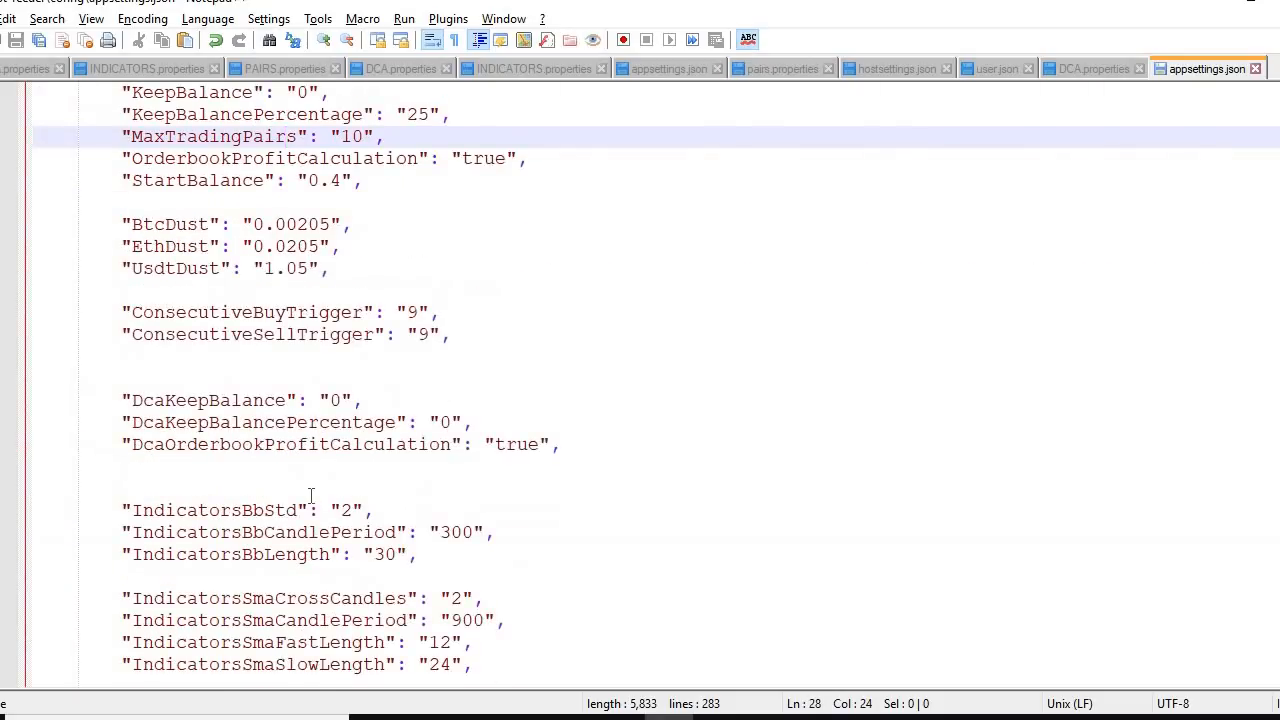
scroll(312, 494, "up", 20)
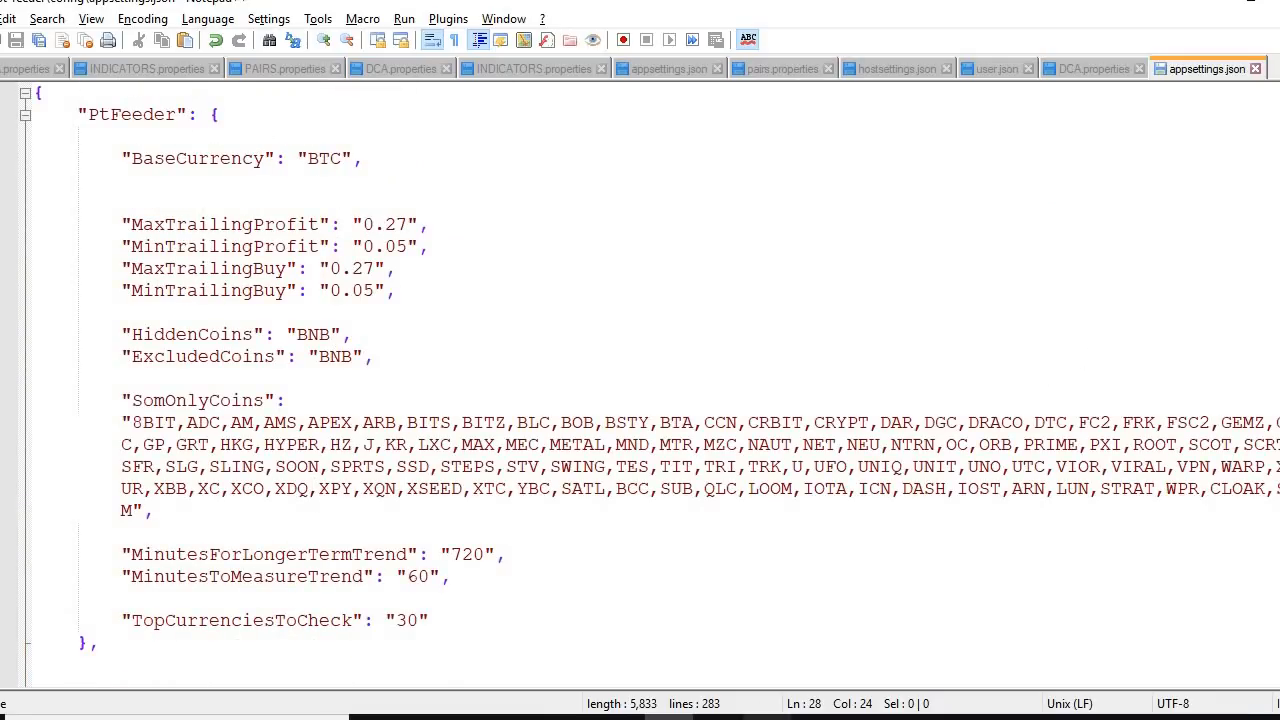
scroll(279, 356, "down", 6)
scroll(279, 356, "down", 5)
left_click(462, 356)
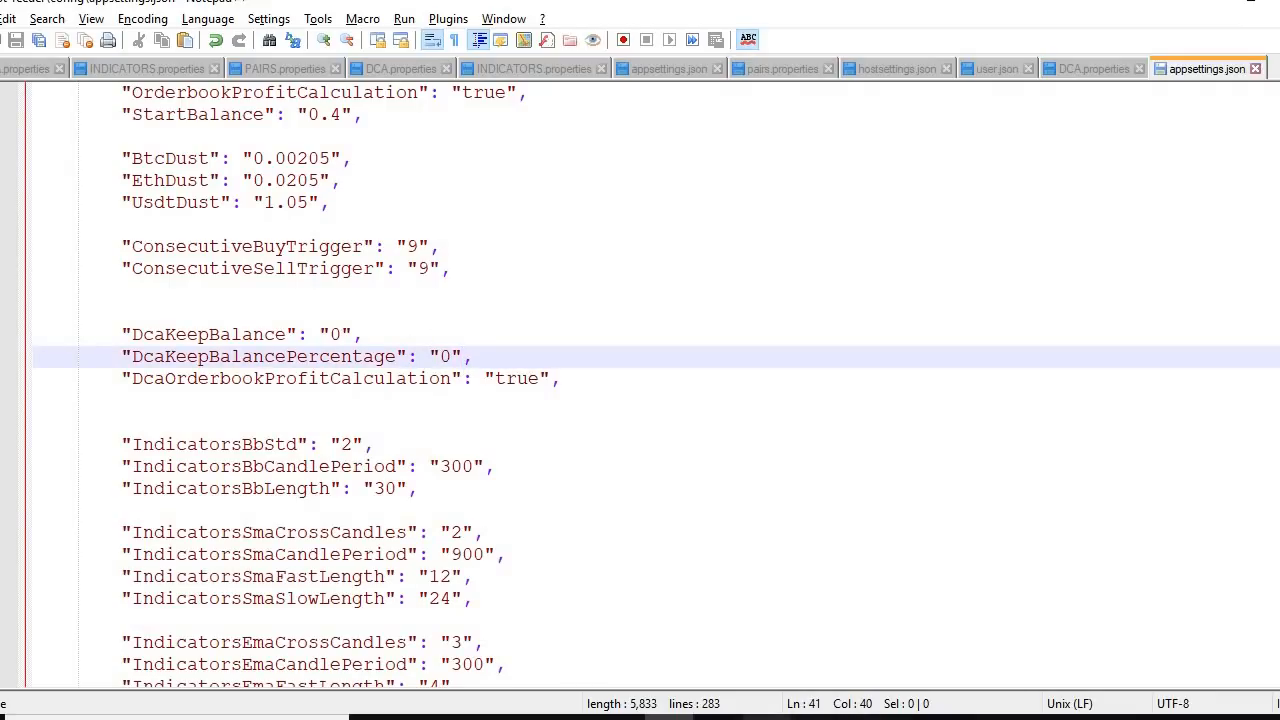
- Switch back to Pilot, open the appsettings.json Feeder file and point out its PtFeeder, Common and Defaults sections and the groupings
left_click(766, 716)
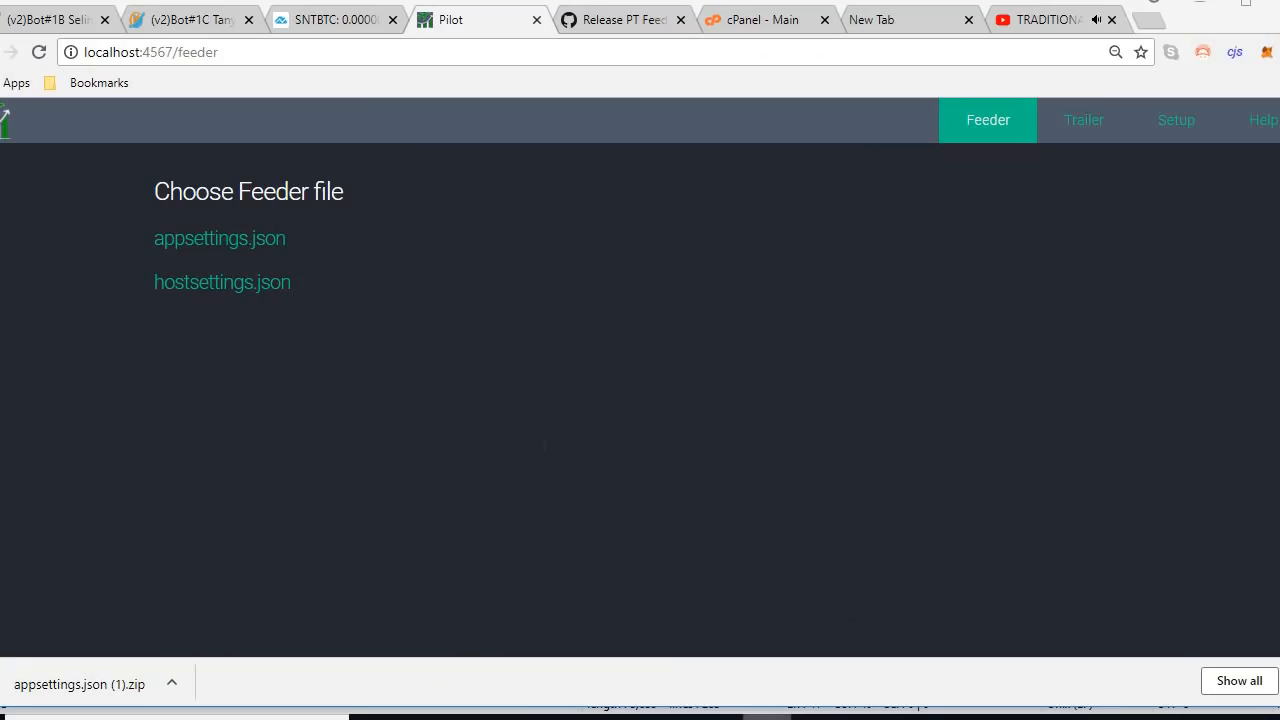
left_click(262, 240)
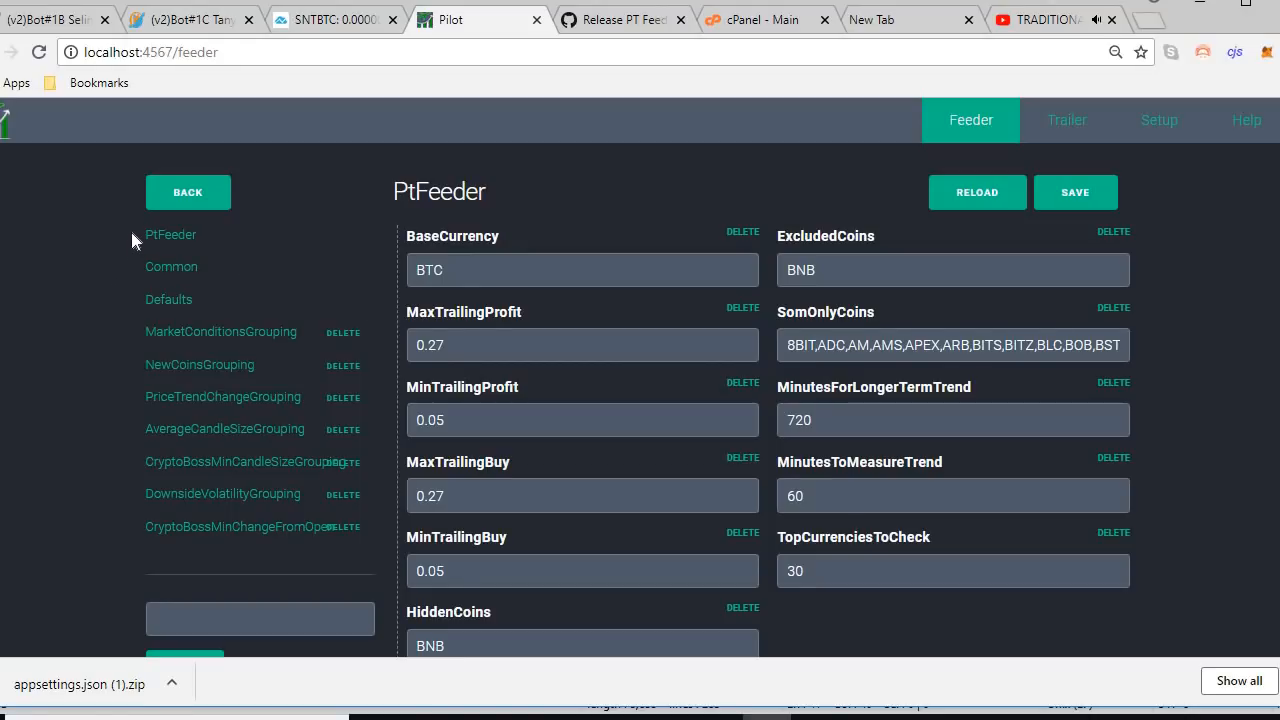
left_click_drag(138, 234, 215, 305)
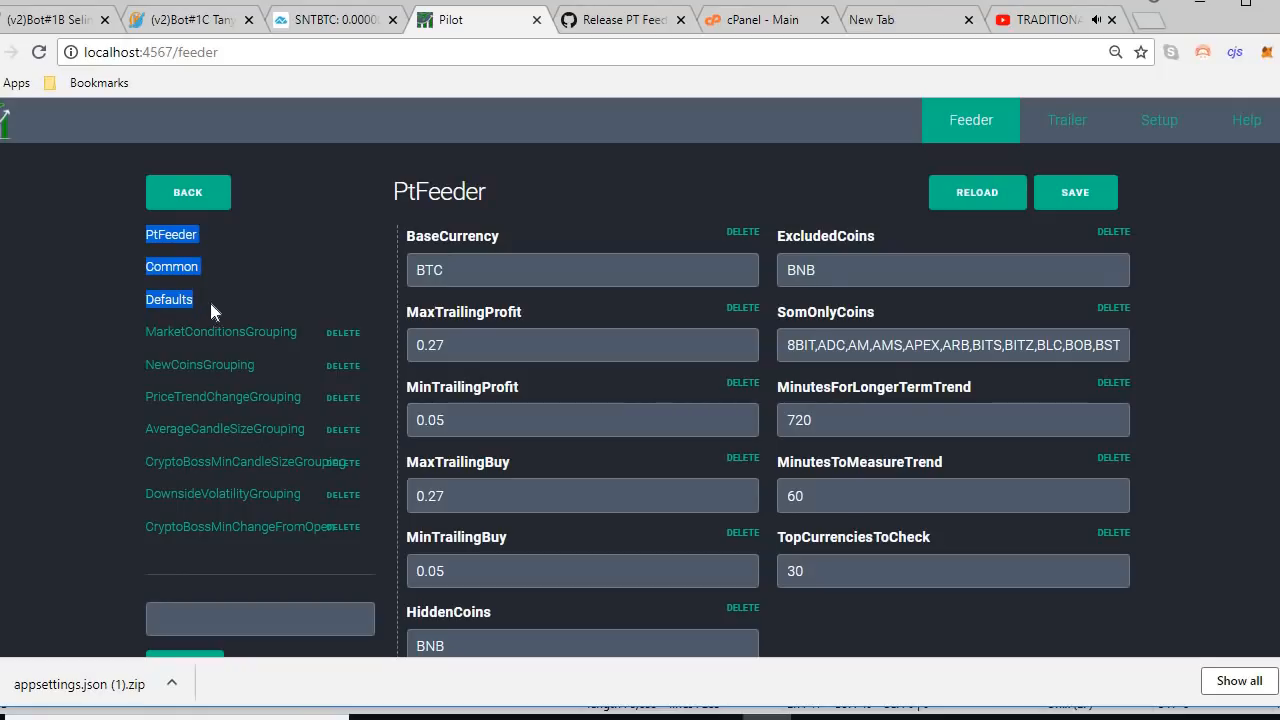
left_click(278, 385)
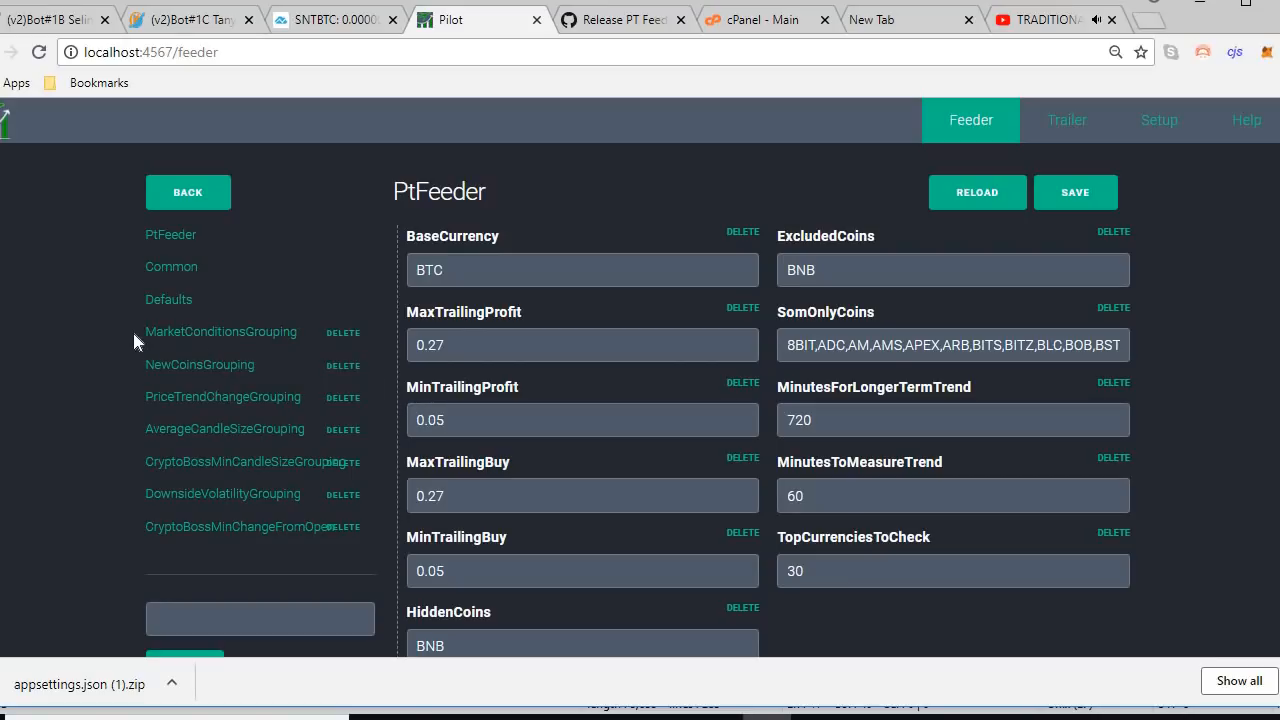
left_click_drag(134, 340, 149, 413)
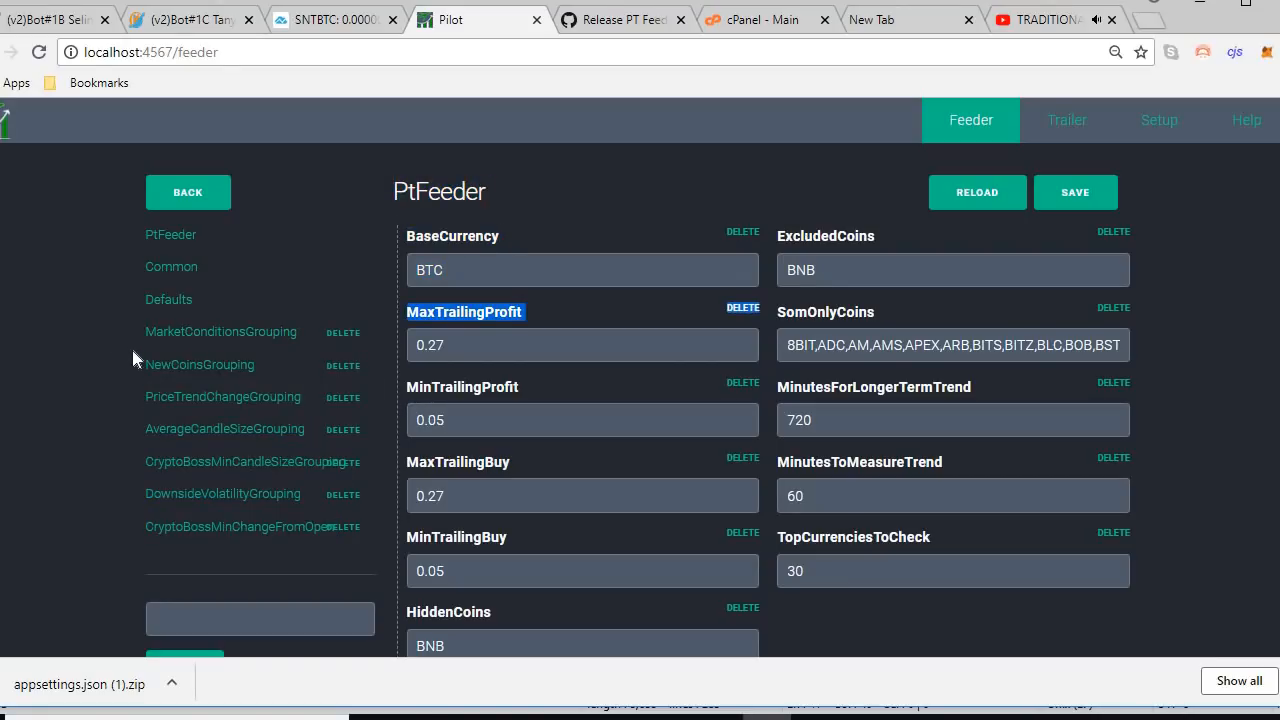
left_click(262, 272)
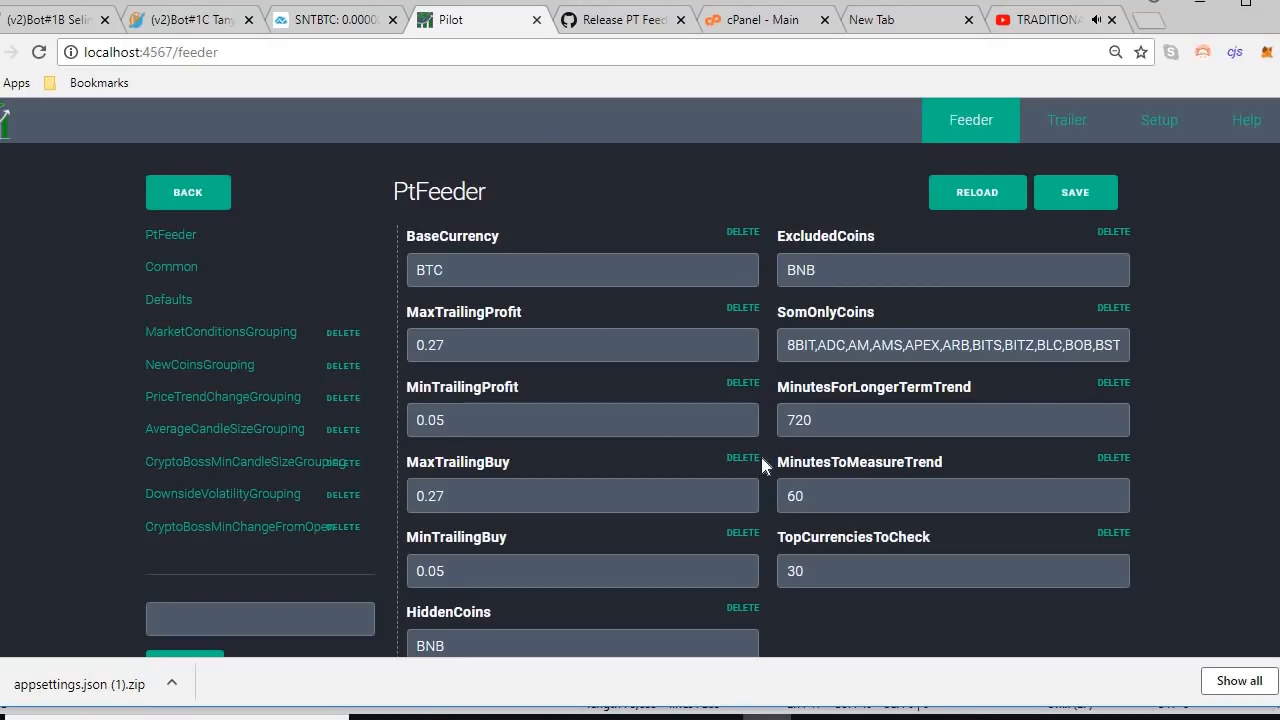
- Look over the PtFeeder fields and open the Trailer's General settings
scroll(758, 436, "down", 2)
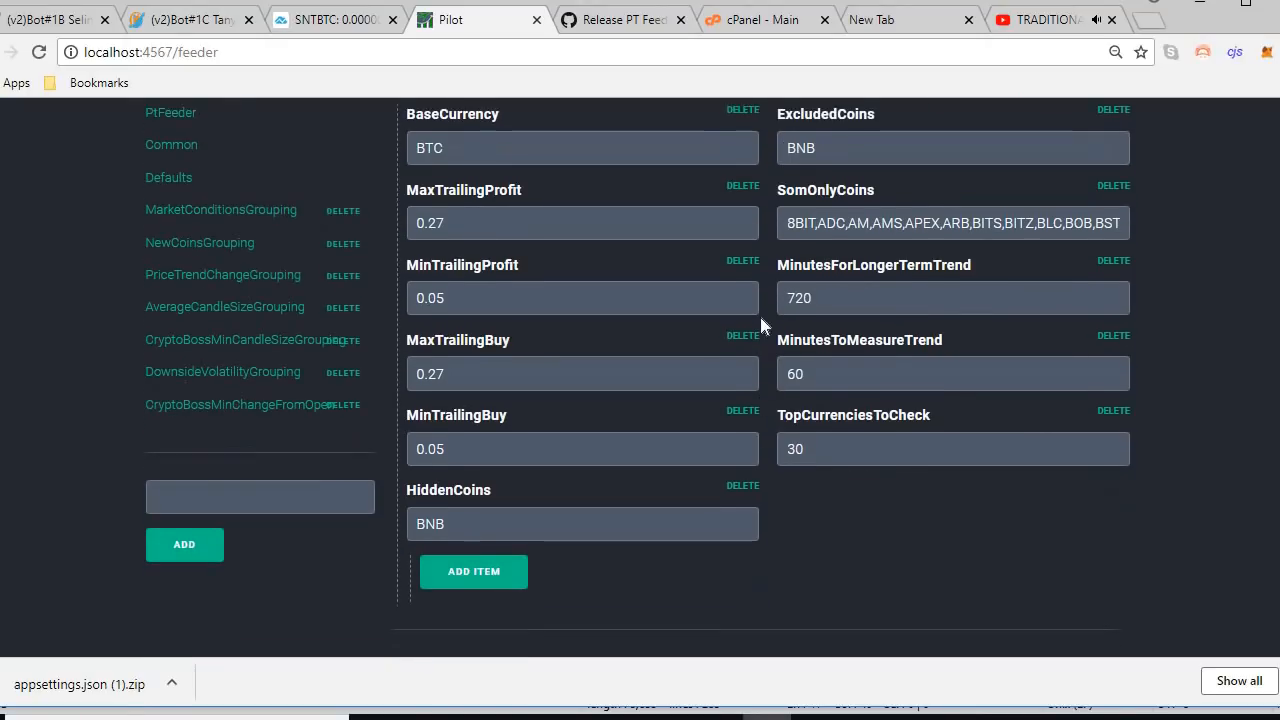
scroll(759, 312, "up", 2)
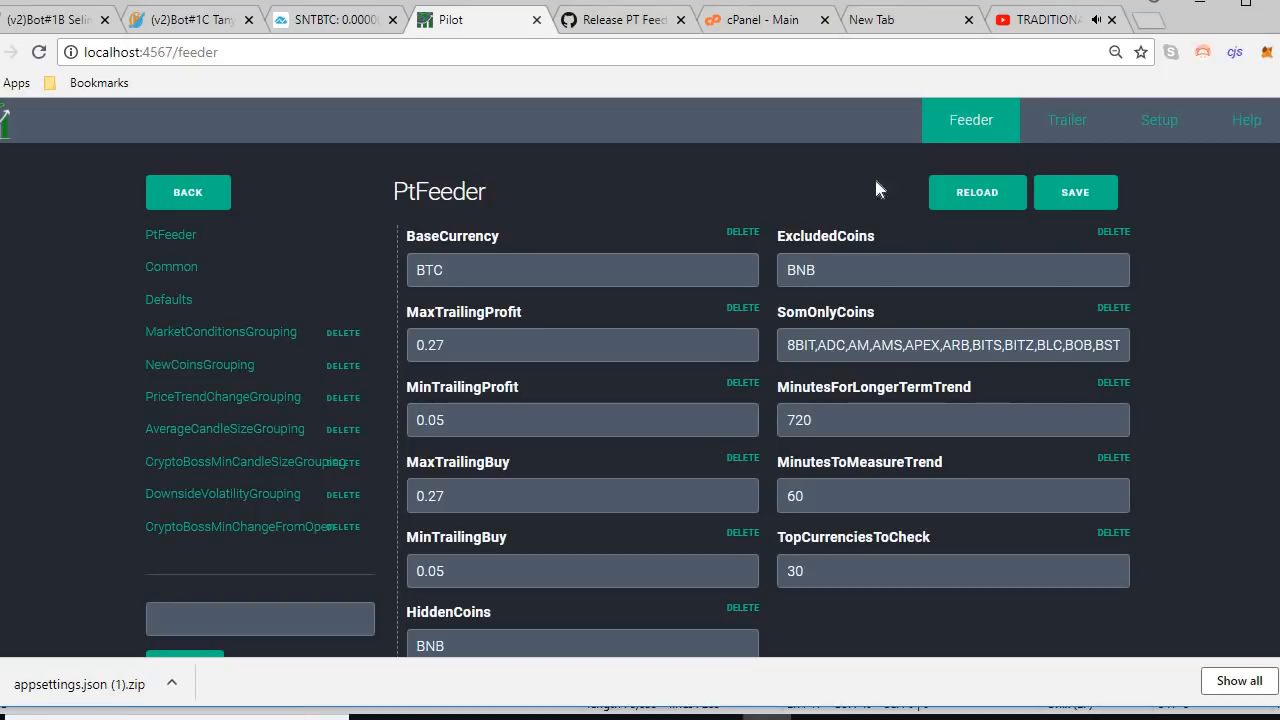
left_click(1067, 120)
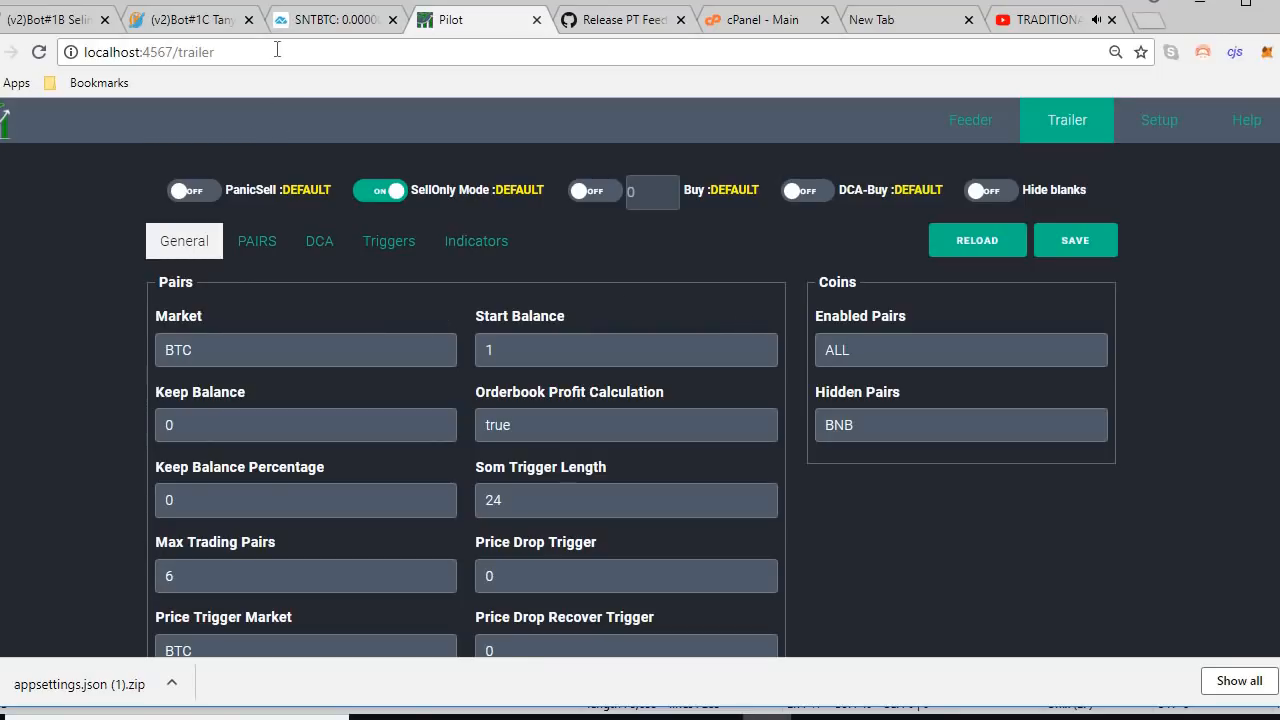
- View the DCA log in ProfitTrailer, return to Pilot and open the appsettings.json Feeder file
left_click(193, 22)
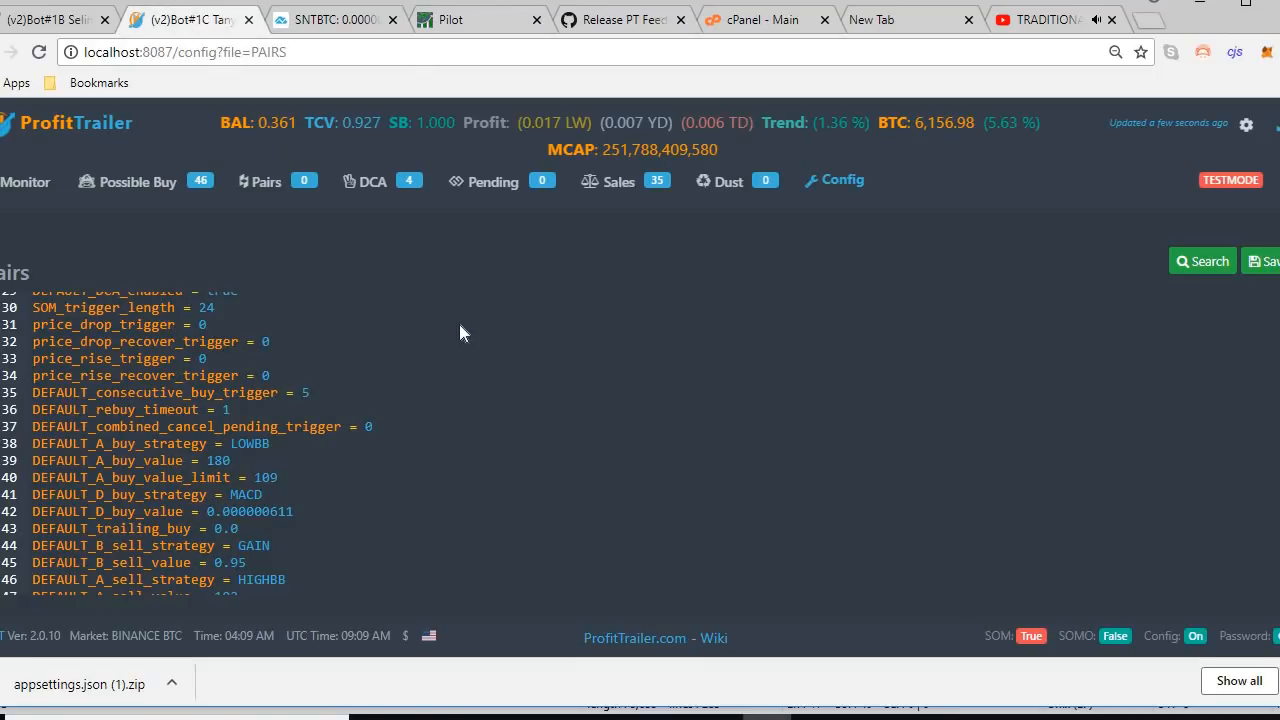
left_click(371, 186)
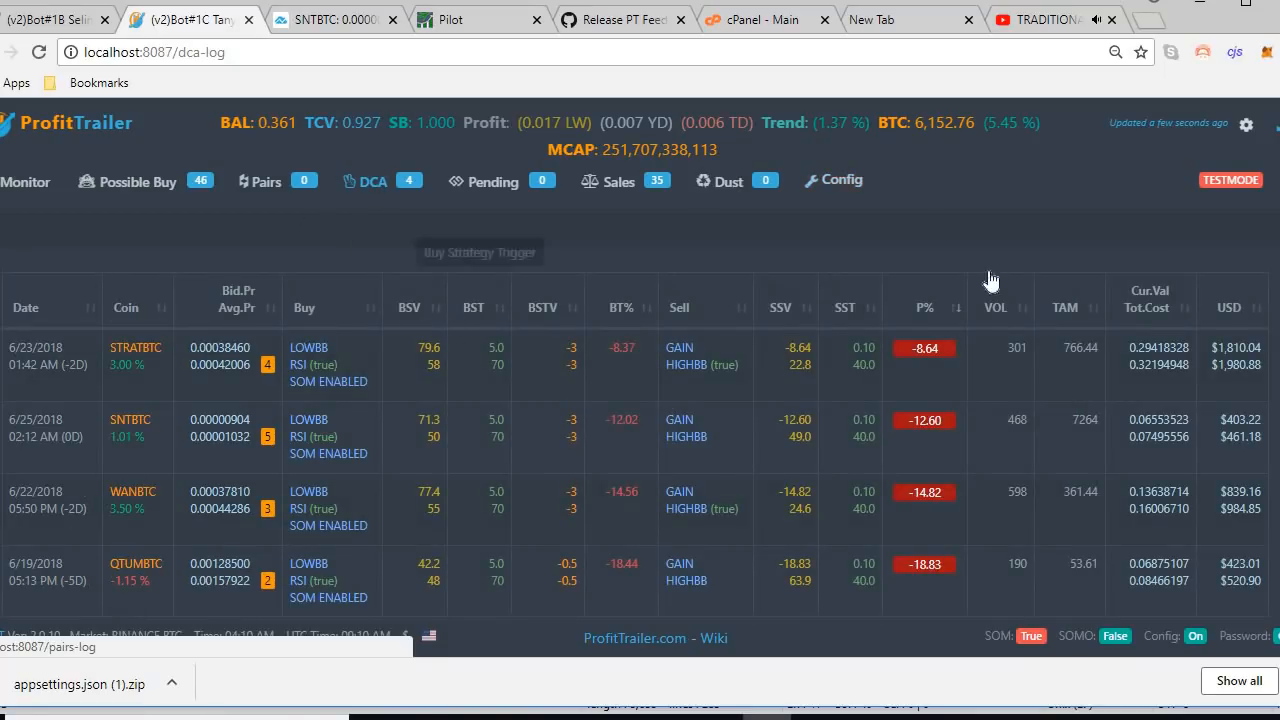
left_click(477, 22)
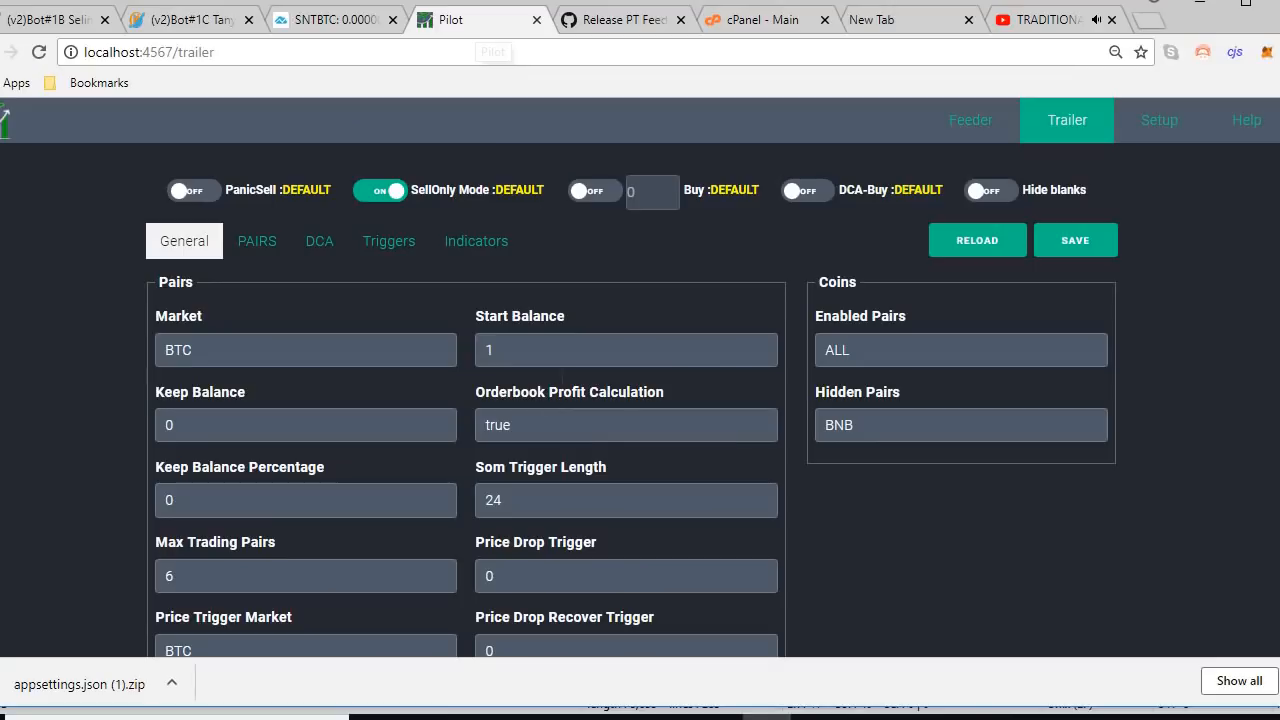
left_click(985, 125)
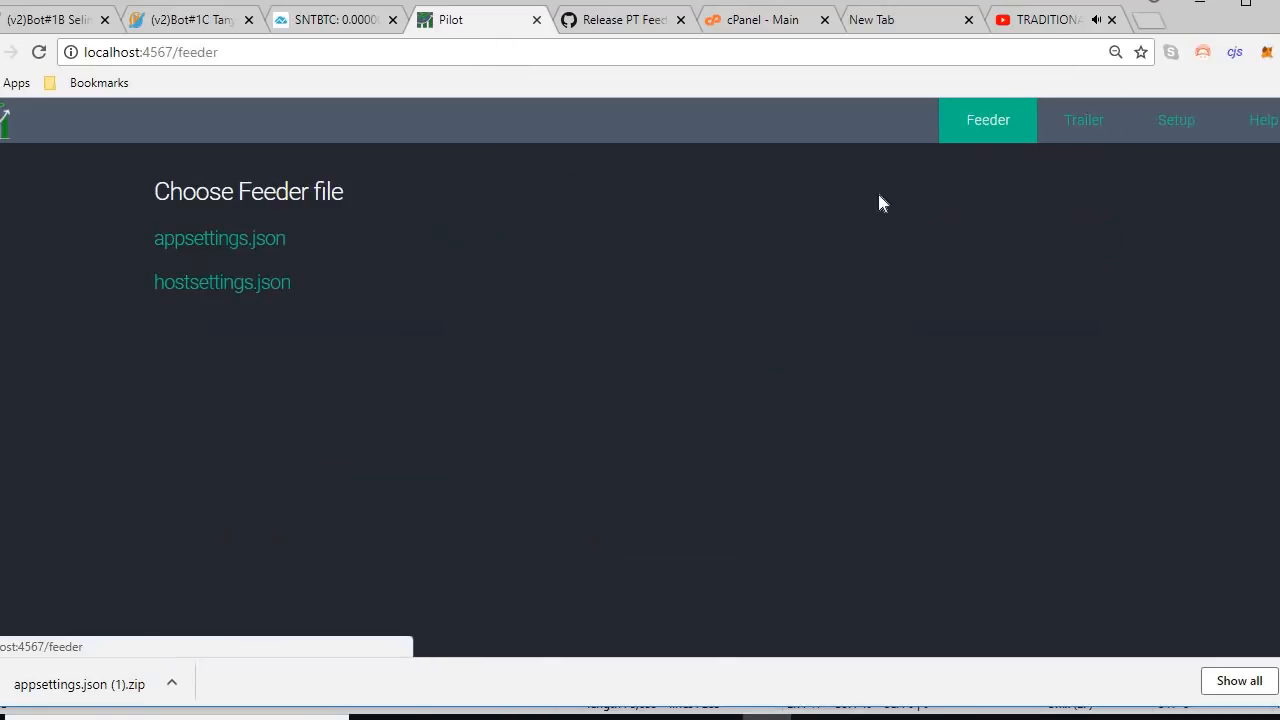
left_click(200, 238)
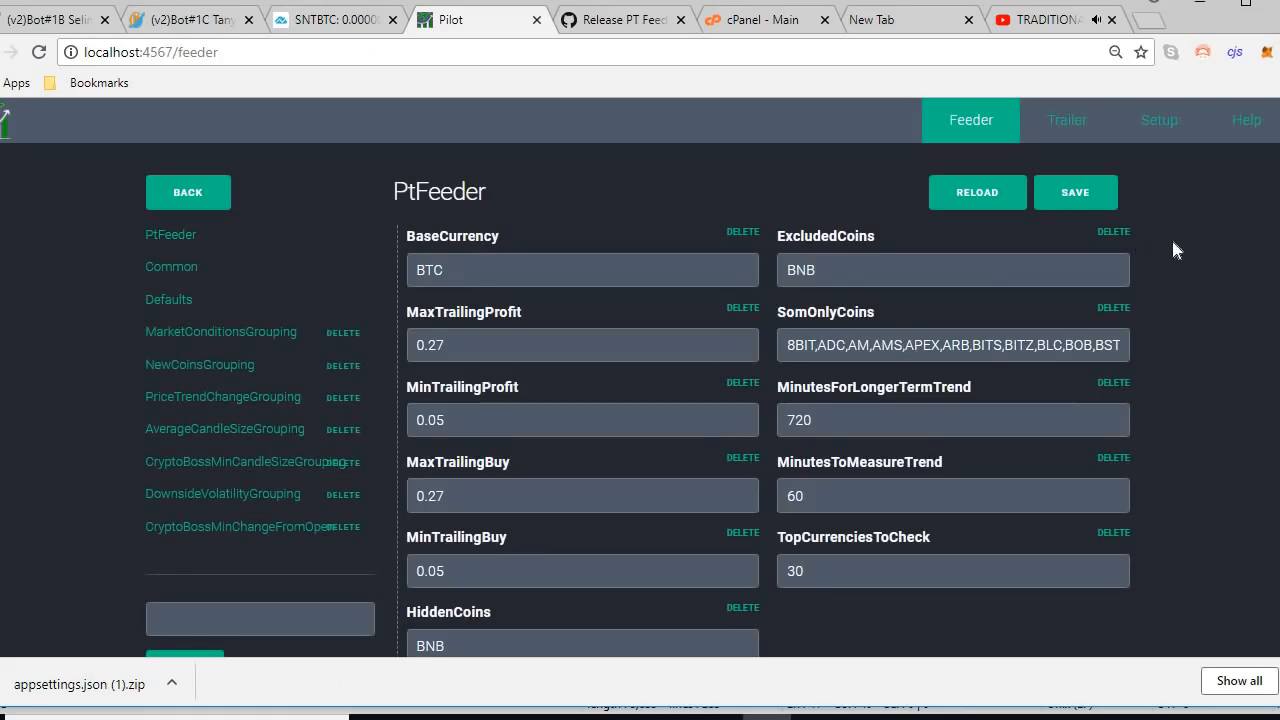
- Open Pilot's Setup page and highlight the Transfer values description covering FEEDER, PAIRS, DCA and INDICATORS
left_click(1163, 128)
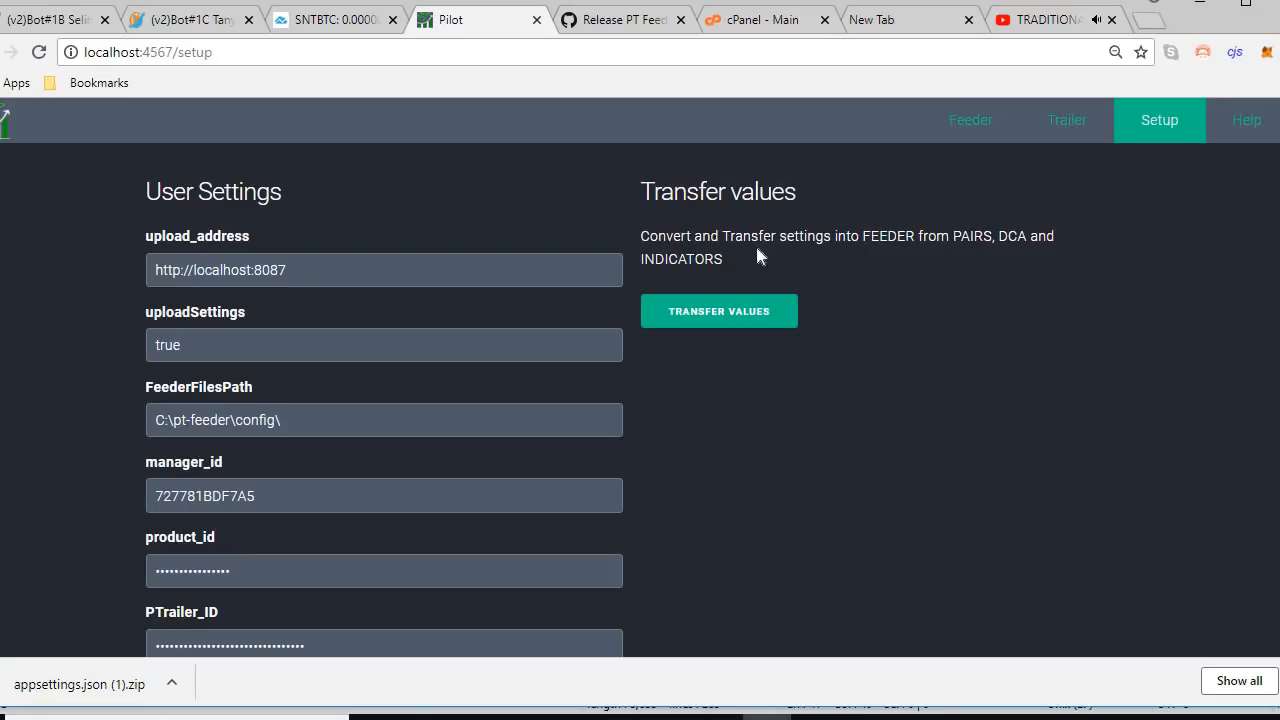
double_click(888, 236)
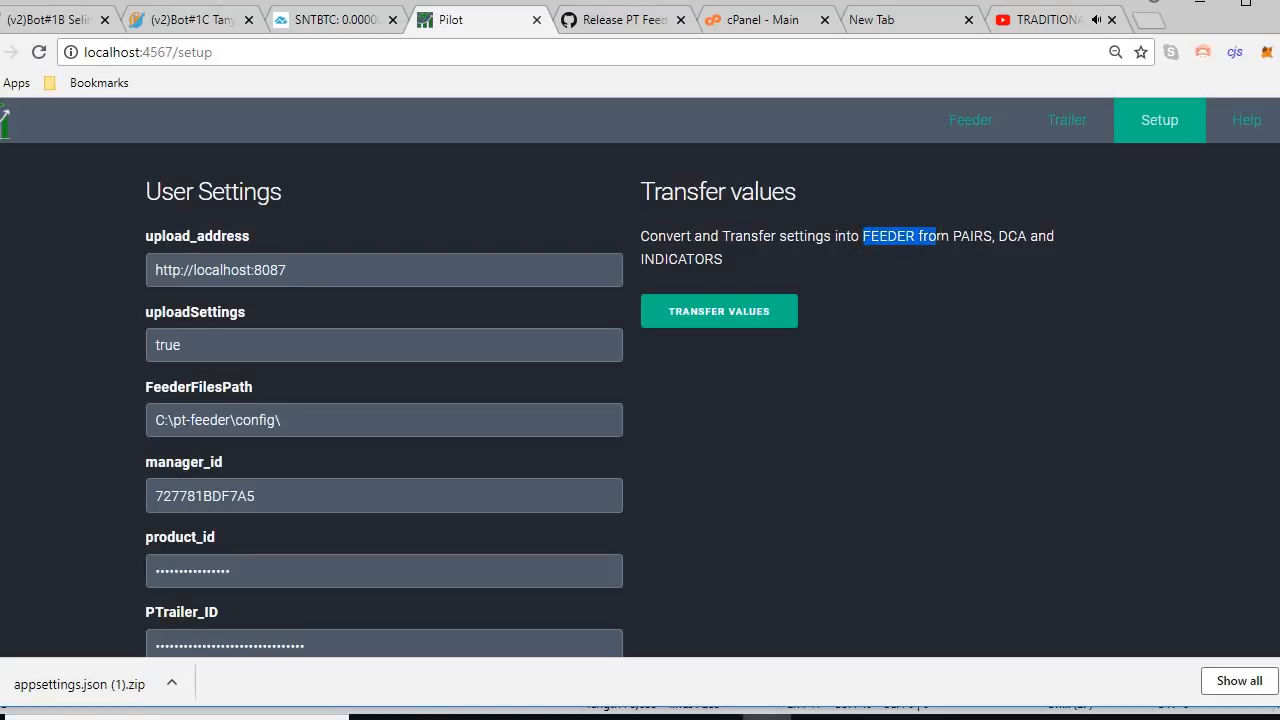
left_click_drag(960, 236, 846, 266)
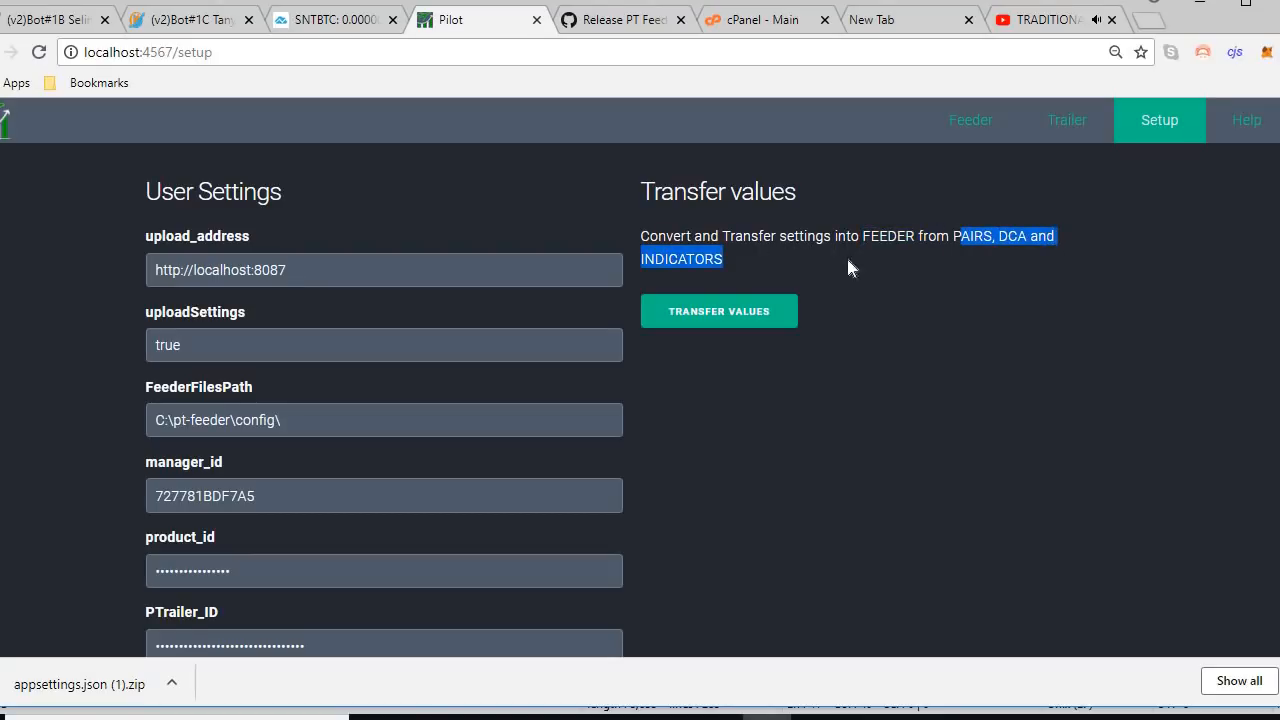
left_click(1004, 350)
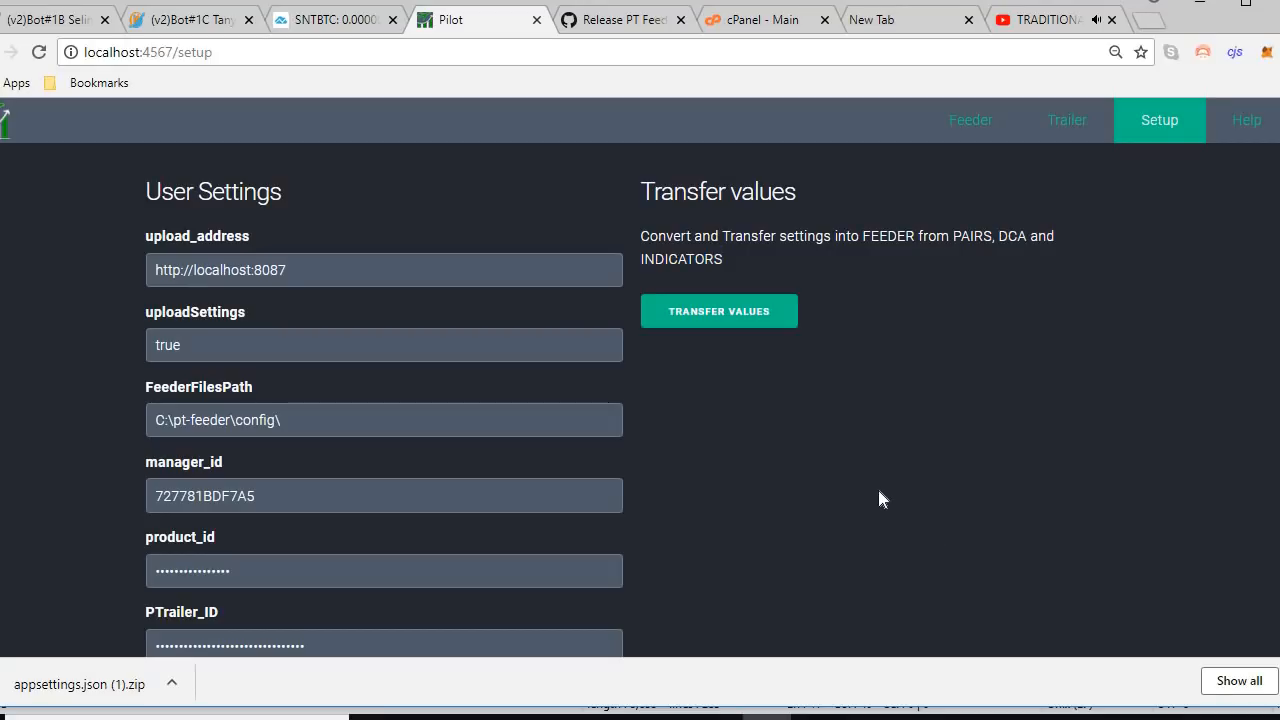
- Check the DCA log in ProfitTrailer and the raw appsettings.json in Notepad++
left_click(733, 321)
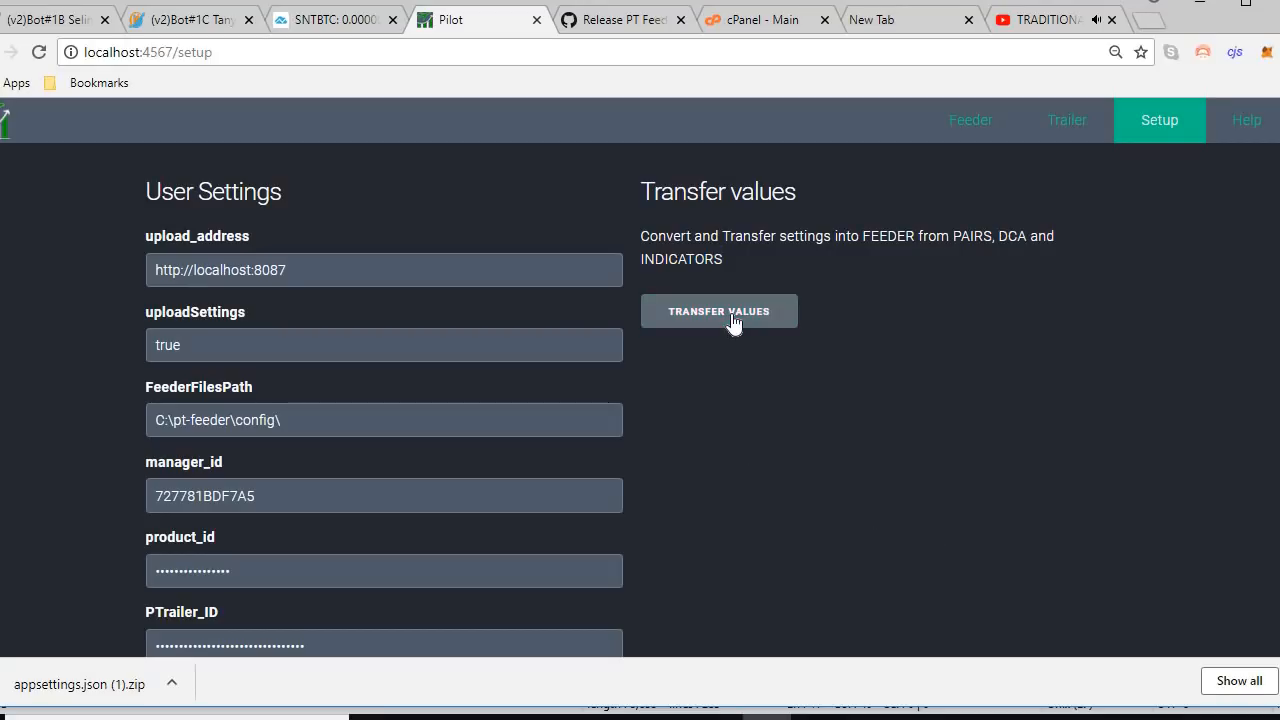
left_click(196, 24)
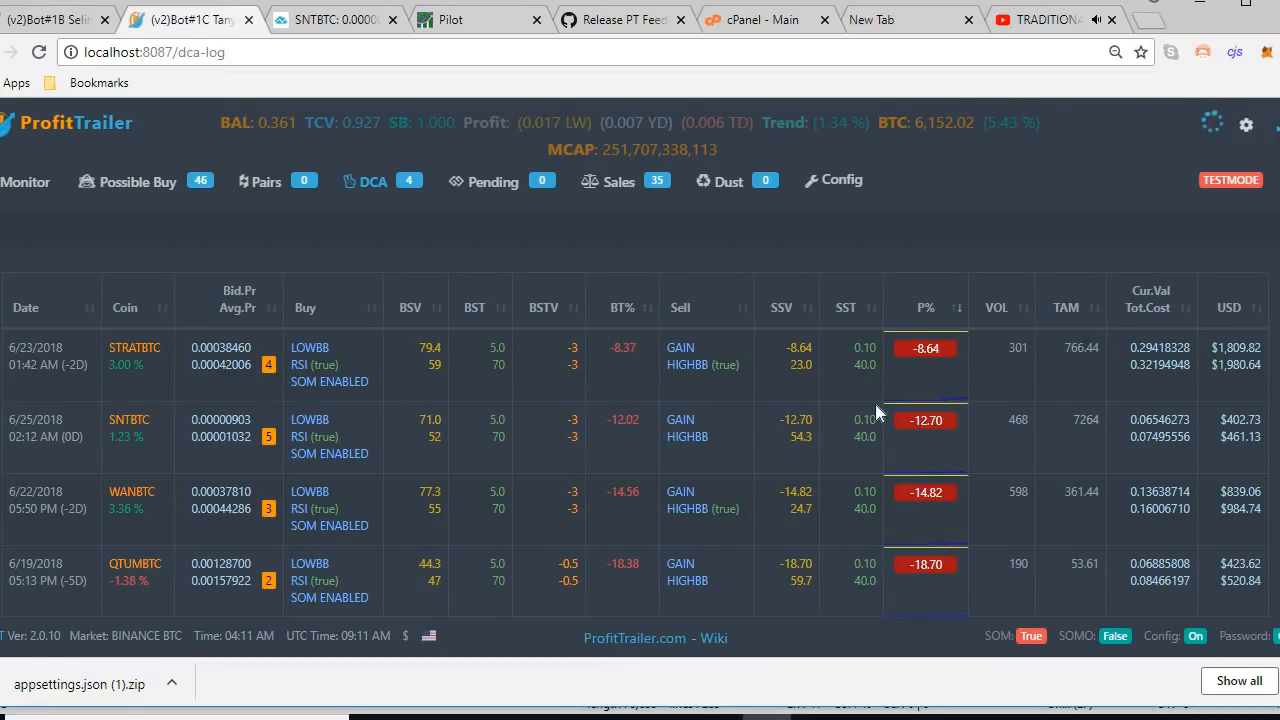
left_click(465, 22)
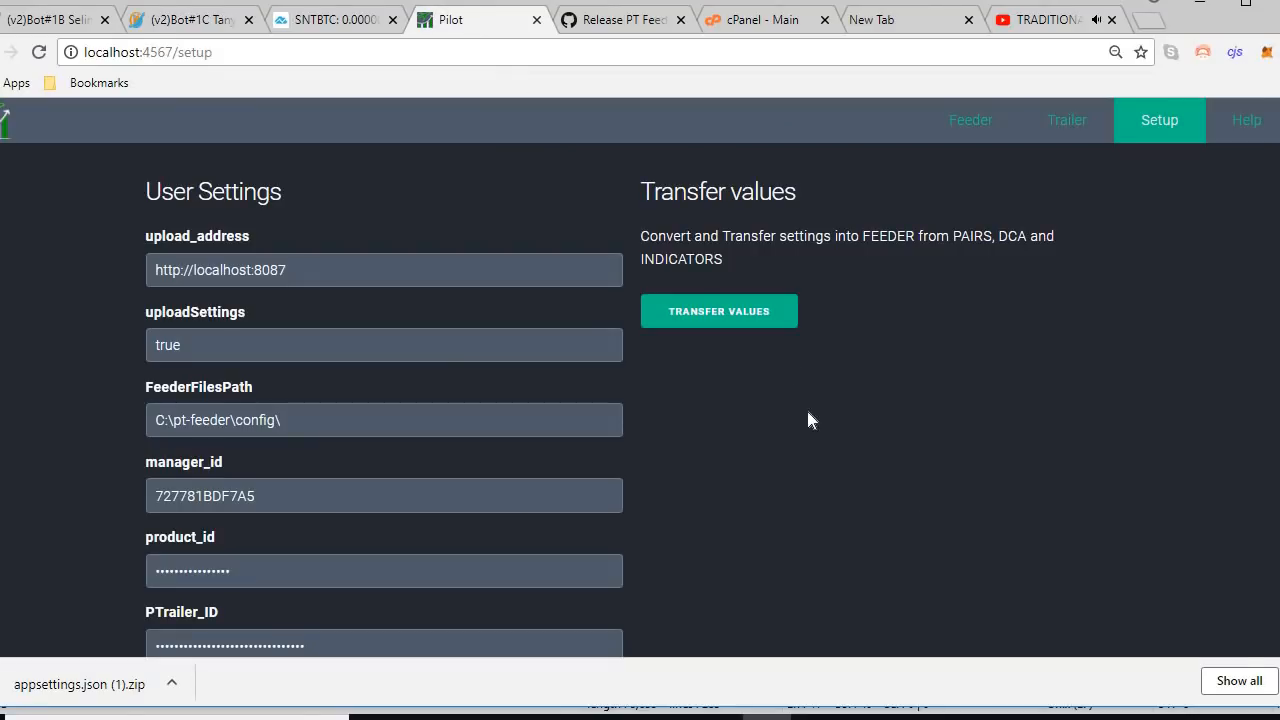
left_click(790, 318)
key("alt+Tab")
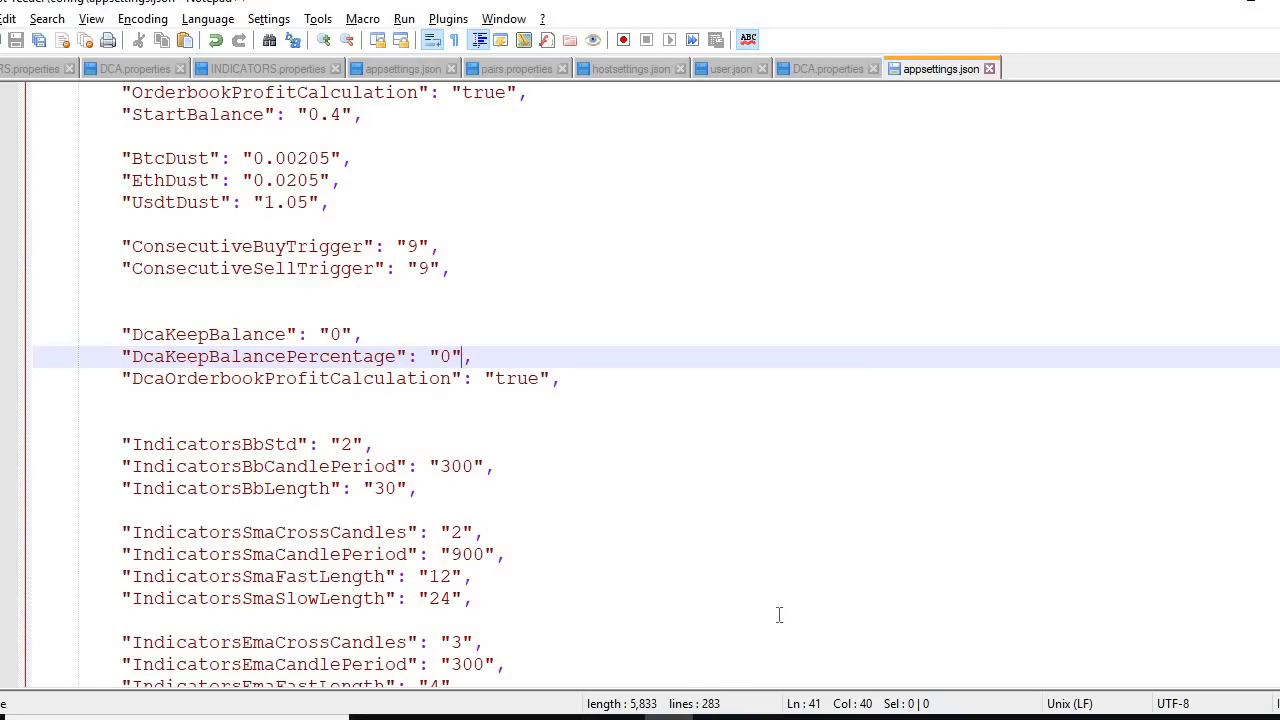
- Switch back to Pilot and transfer the PAIRS, DCA and INDICATORS settings into Feeder, confirming the save
mouse_move(766, 716)
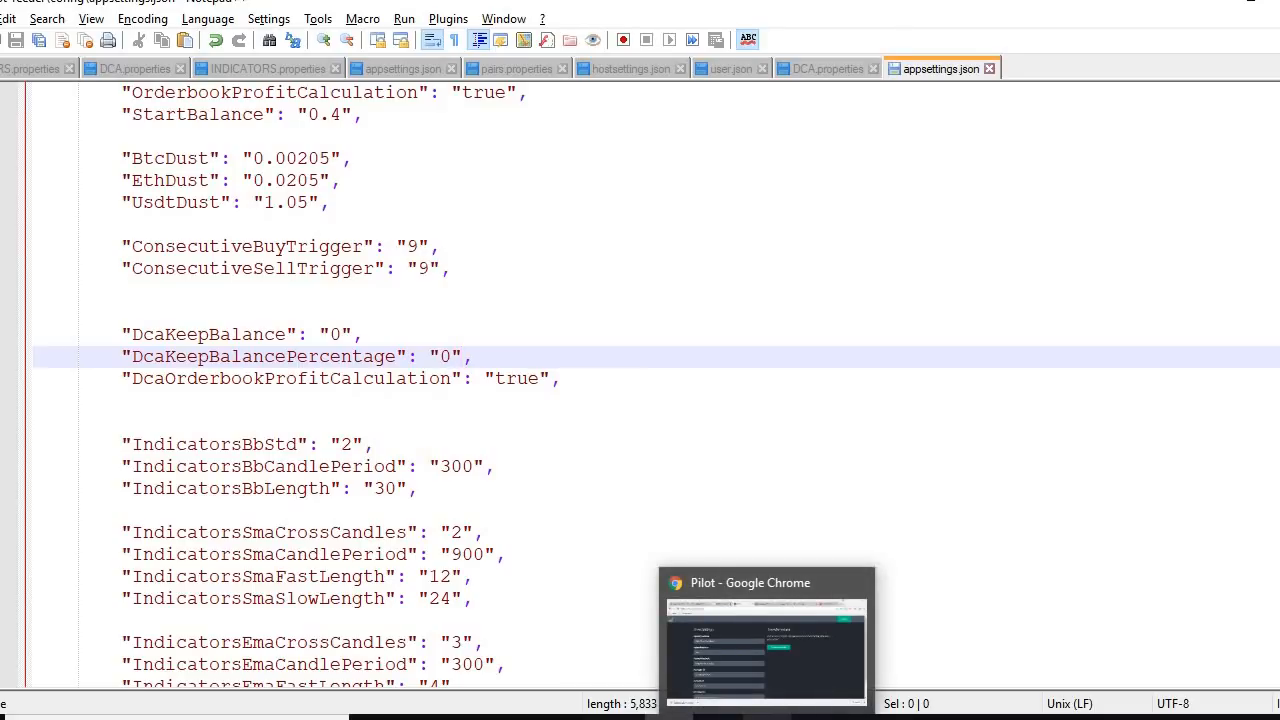
left_click(766, 640)
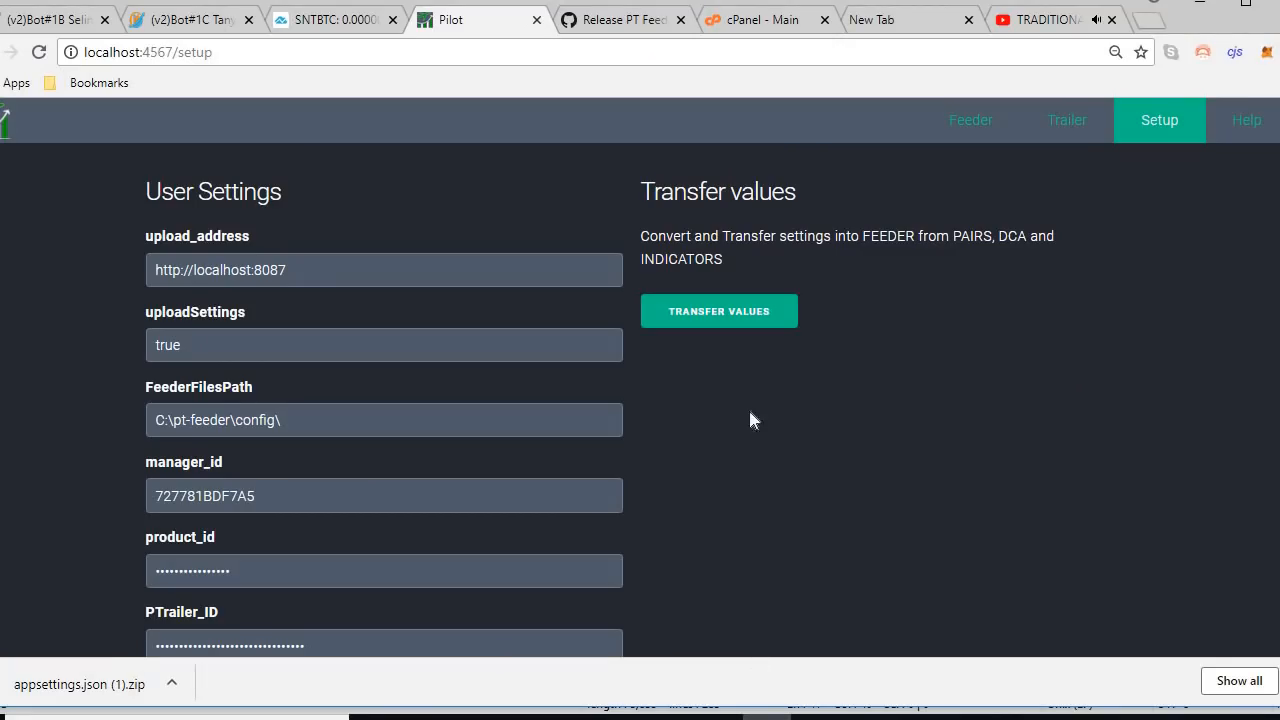
left_click(737, 323)
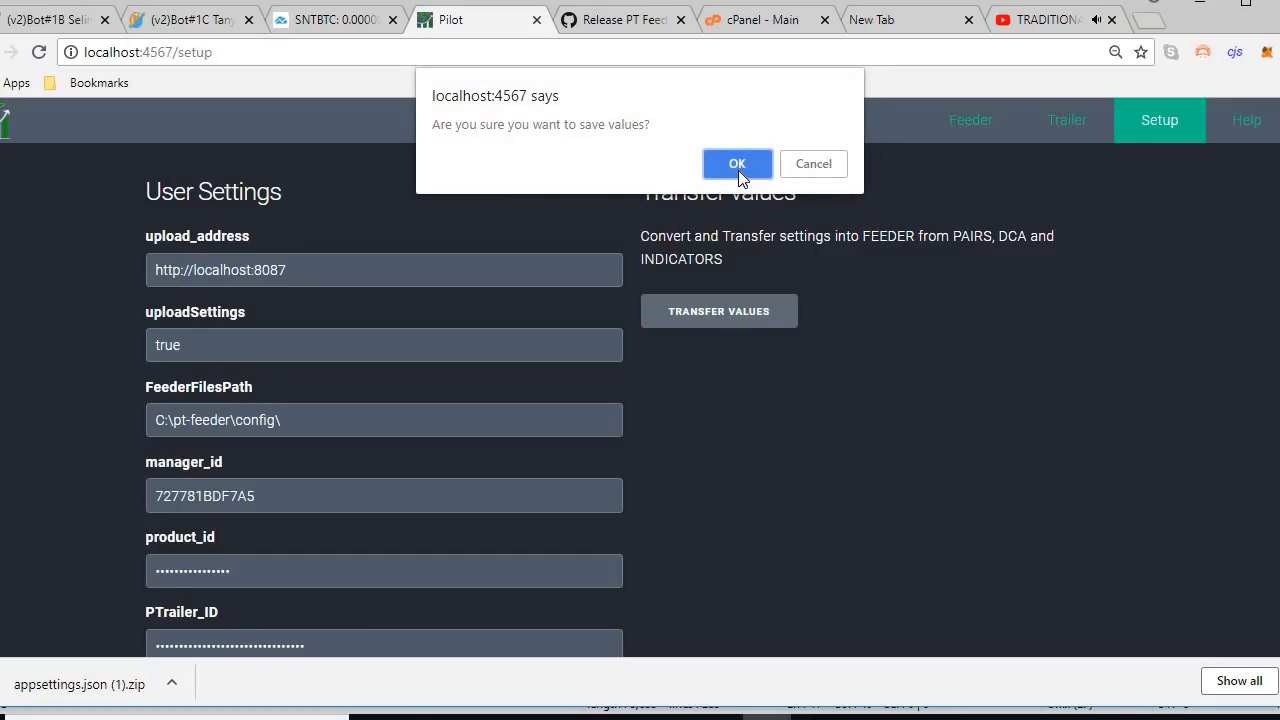
left_click(738, 168)
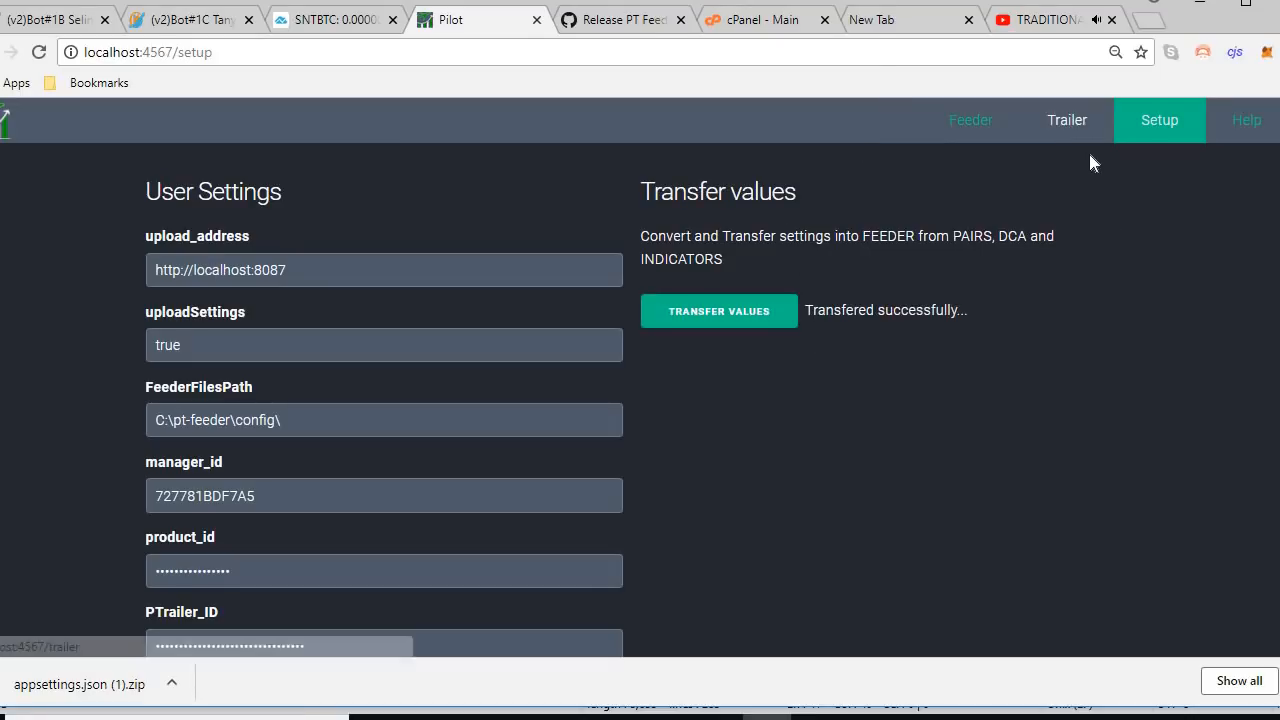
- Open the appsettings.json Feeder file and look over its PtFeeder fields
left_click(976, 132)
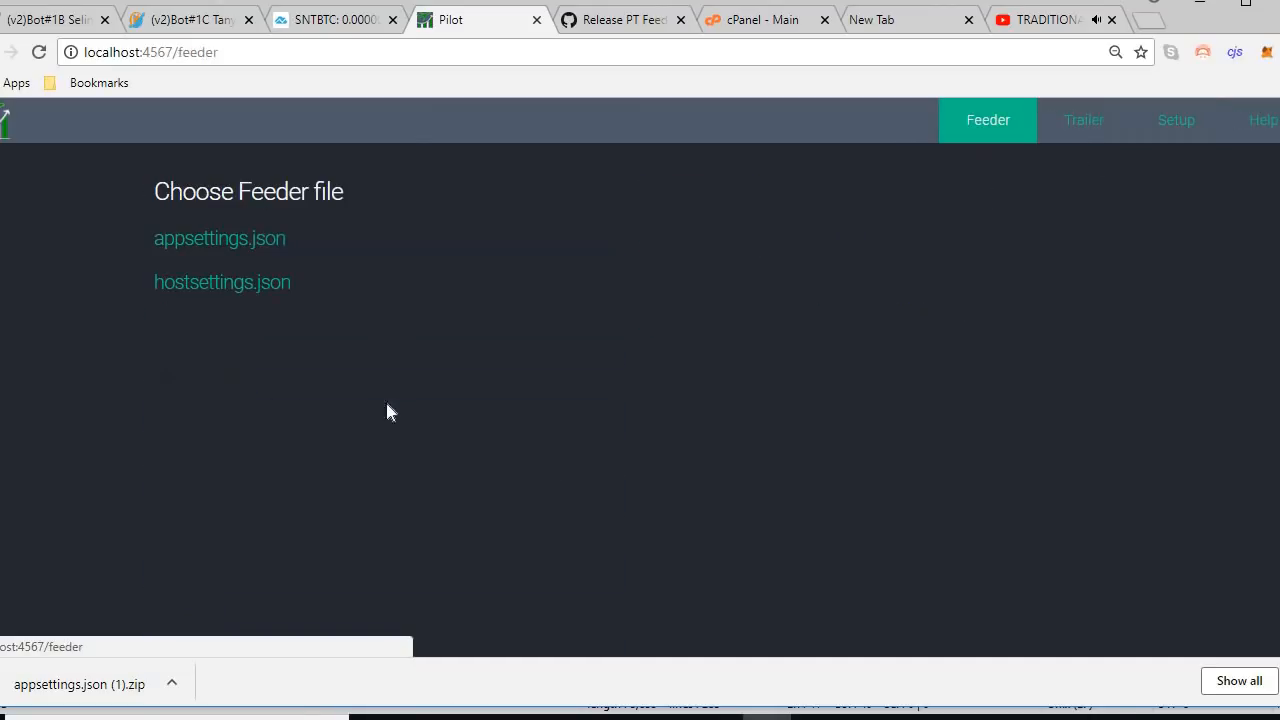
left_click(271, 242)
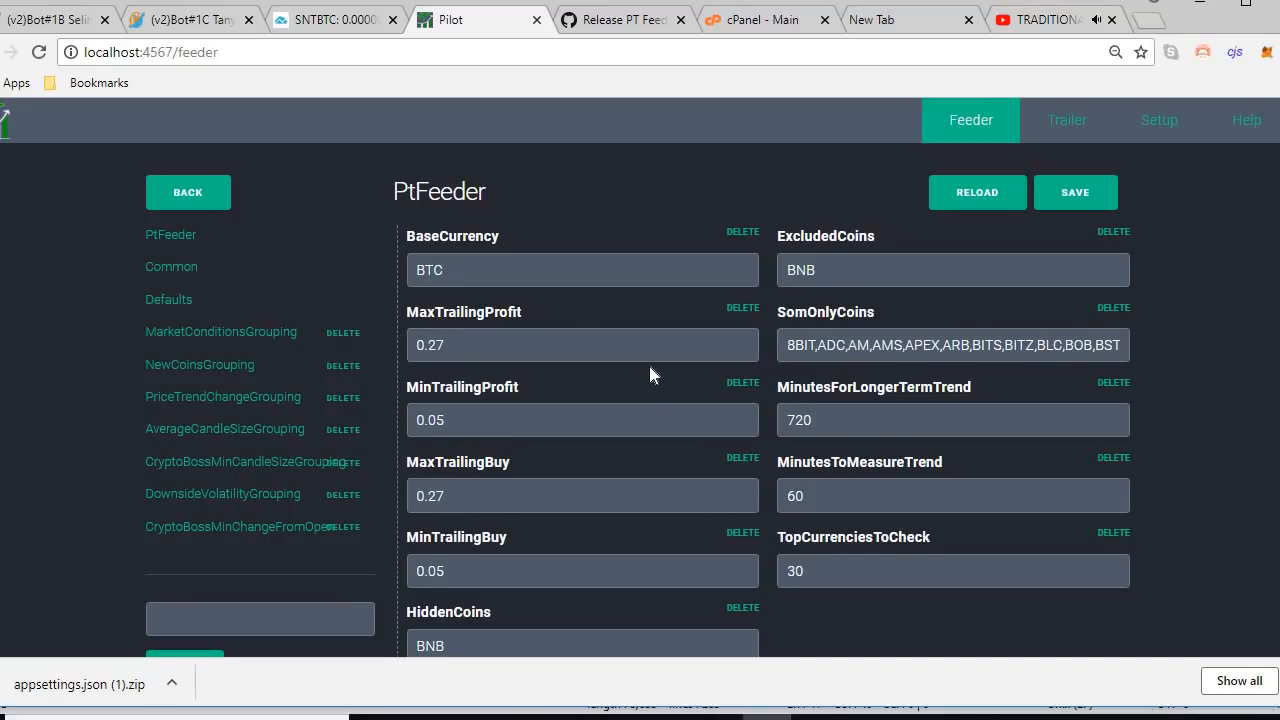
scroll(650, 375, "down", 2)
scroll(400, 330, "up", 2)
- Review the balance, dust and indicator fields of the Feeder's Common section and open the Defaults section
left_click(183, 279)
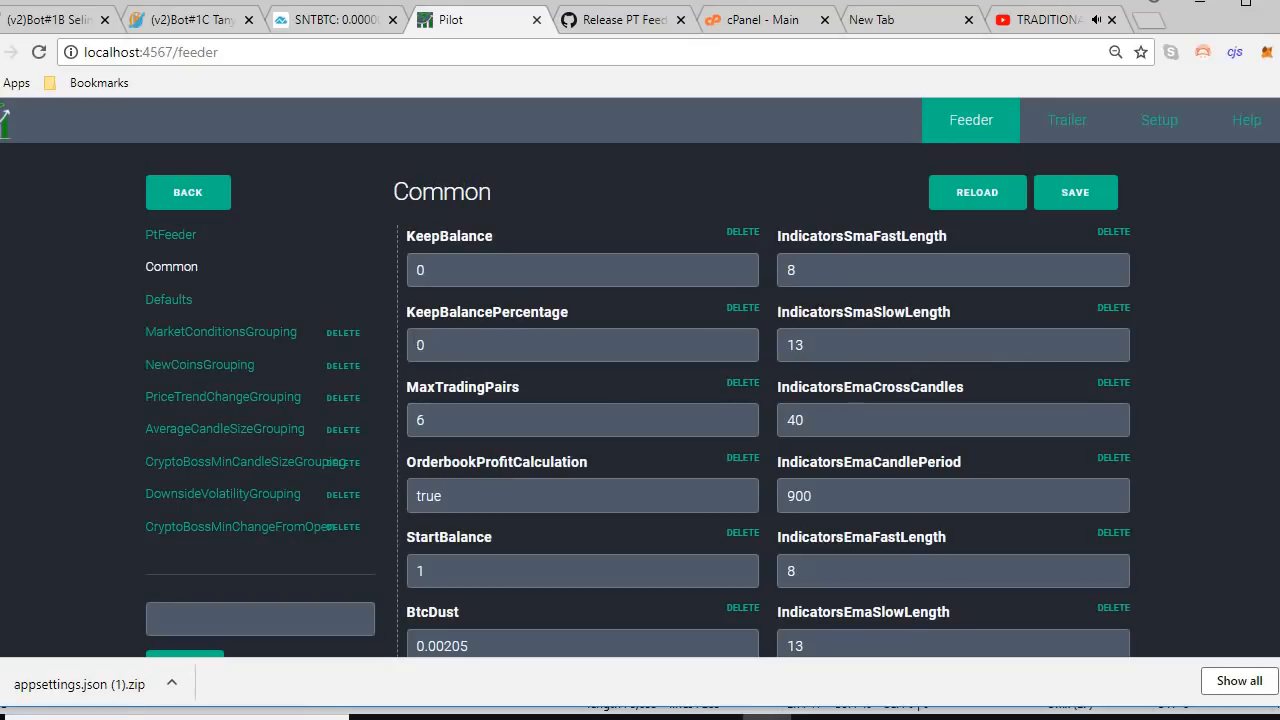
scroll(619, 365, "down", 3)
scroll(620, 368, "down", 1)
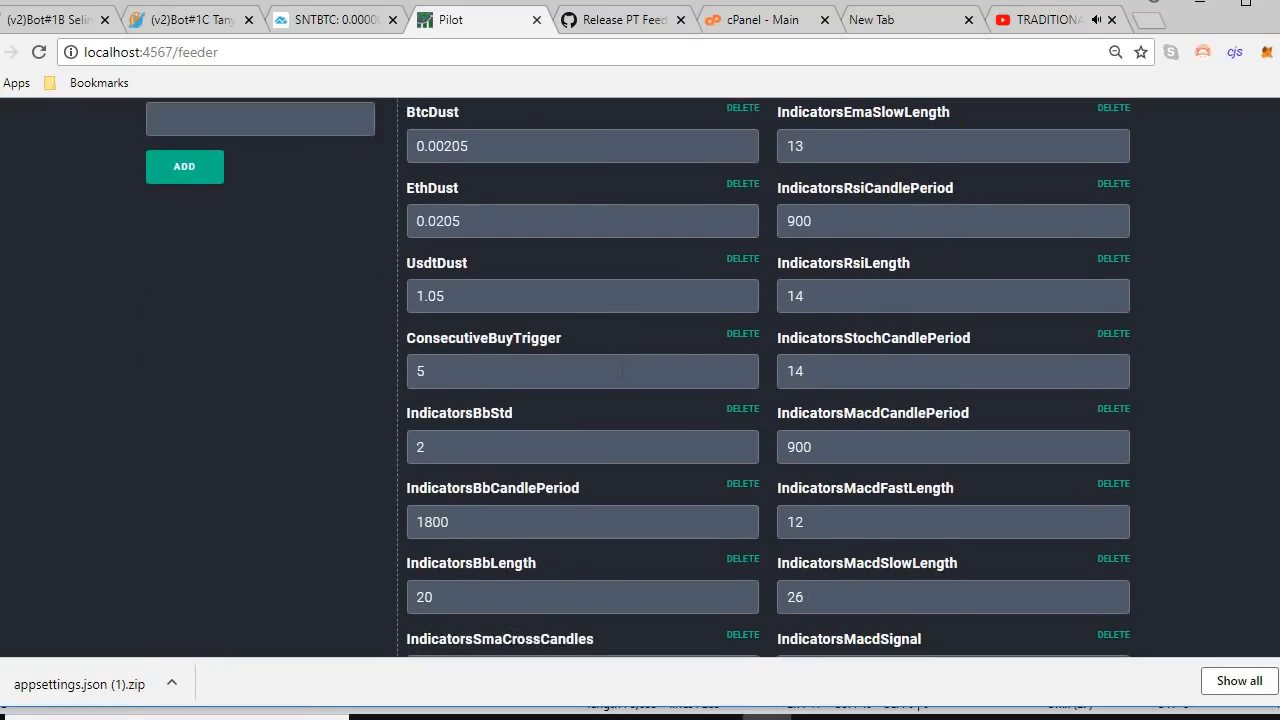
scroll(622, 370, "down", 2)
scroll(620, 372, "up", 5)
scroll(620, 368, "down", 5)
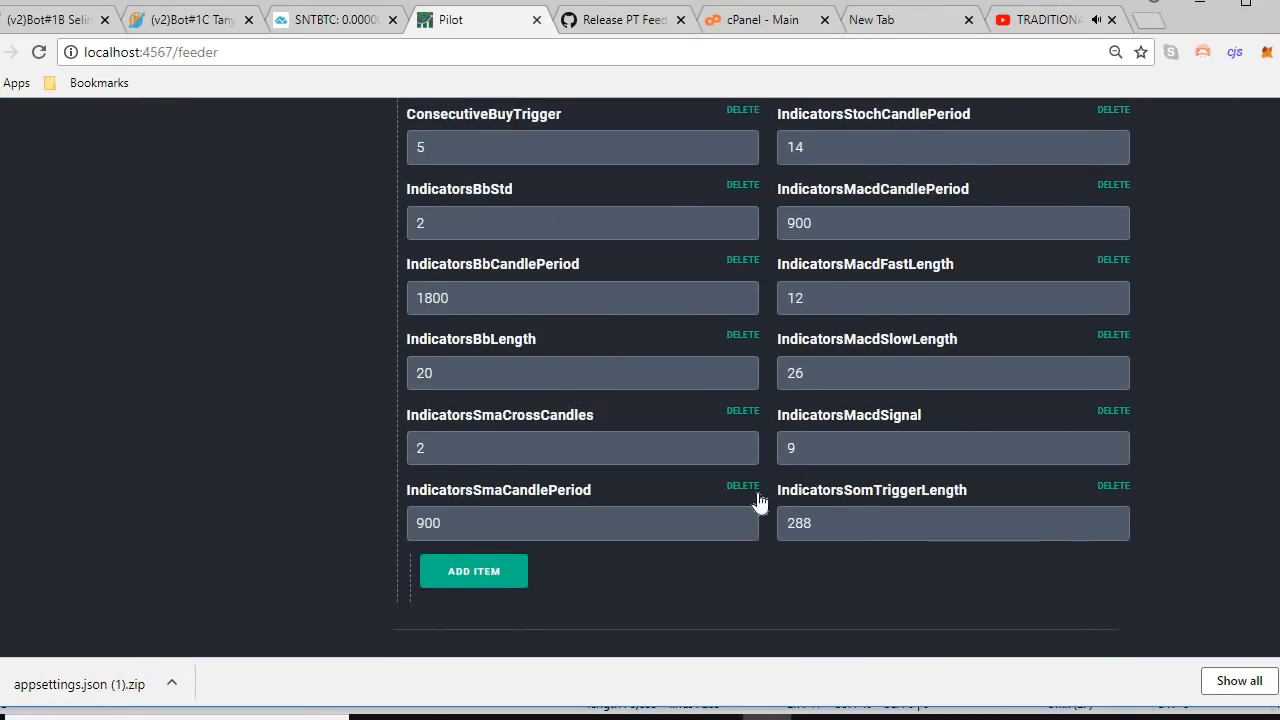
scroll(850, 490, "up", 7)
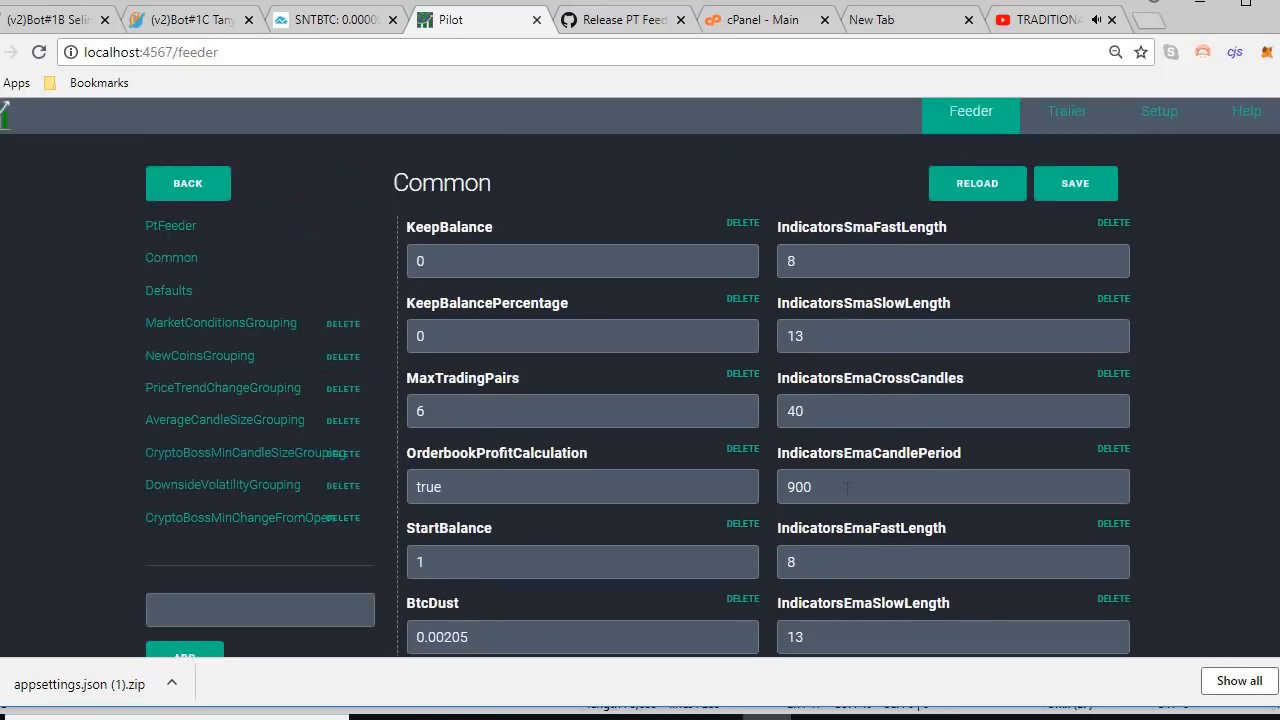
scroll(626, 430, "down", 4)
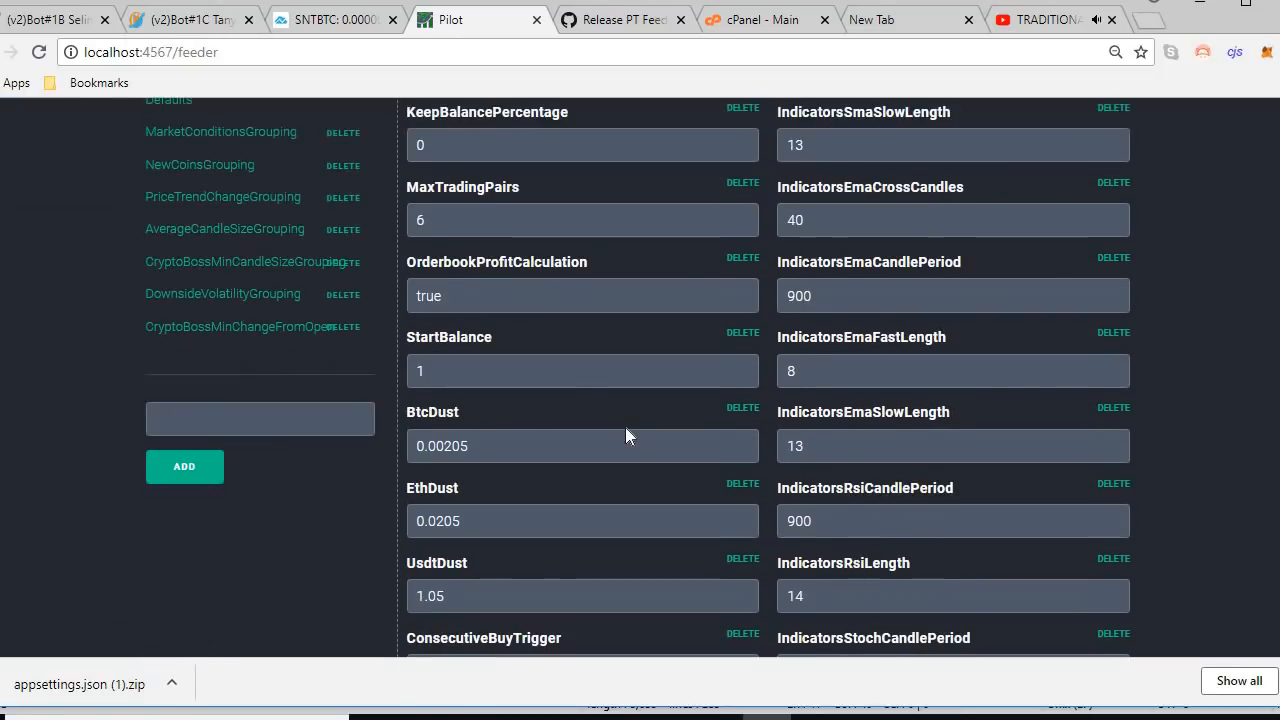
scroll(293, 400, "up", 4)
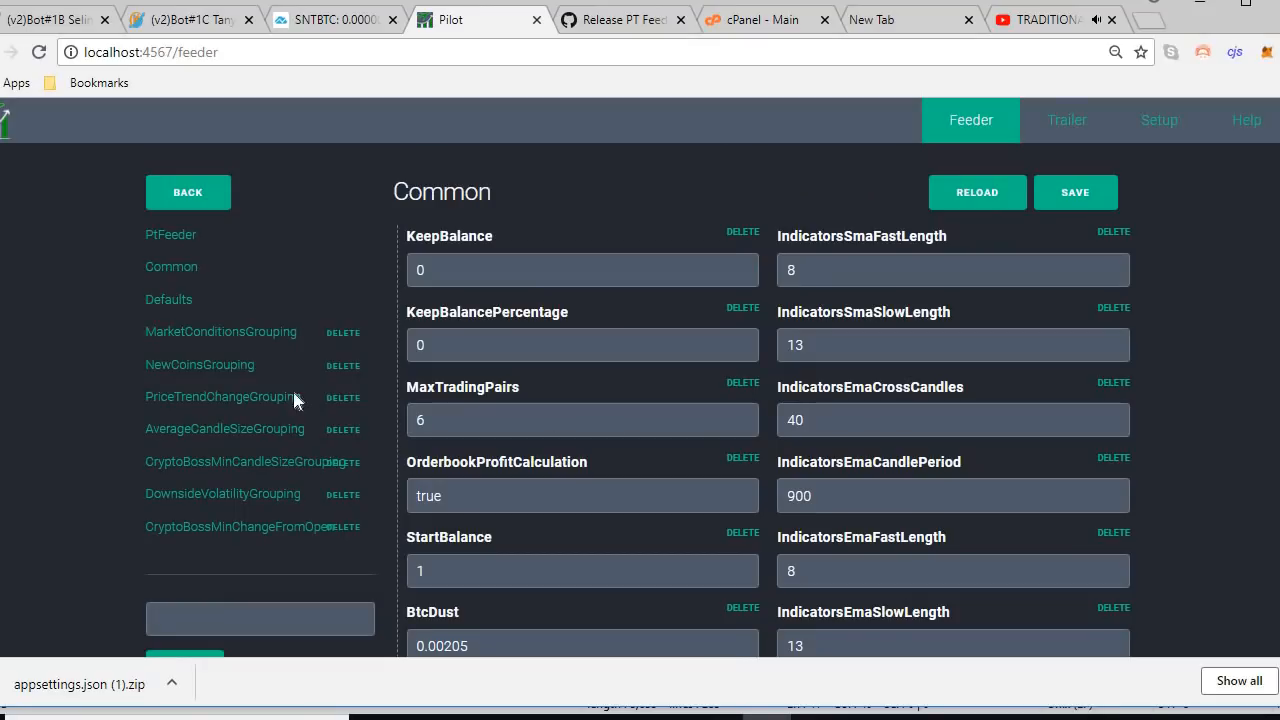
left_click(170, 310)
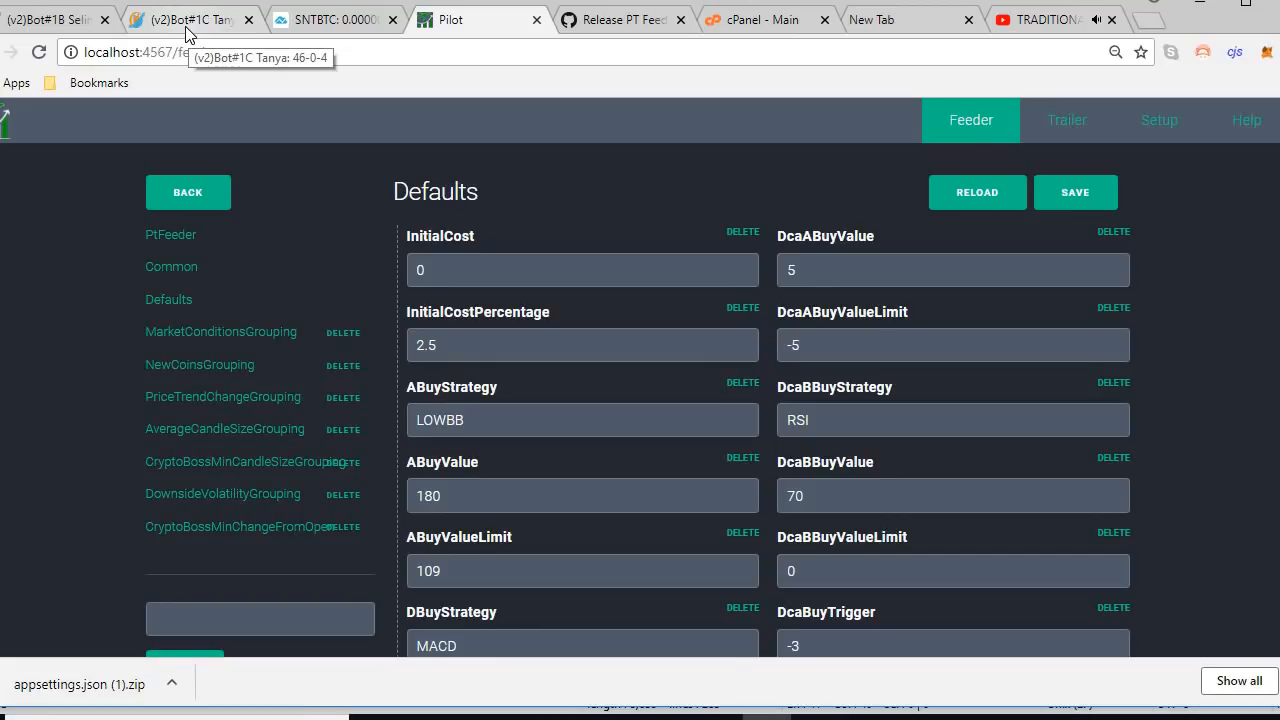
- Open the Trailer's PAIRS settings and examine the DEFAULT buy and sell strategies, values and limits from A to E
left_click(1066, 120)
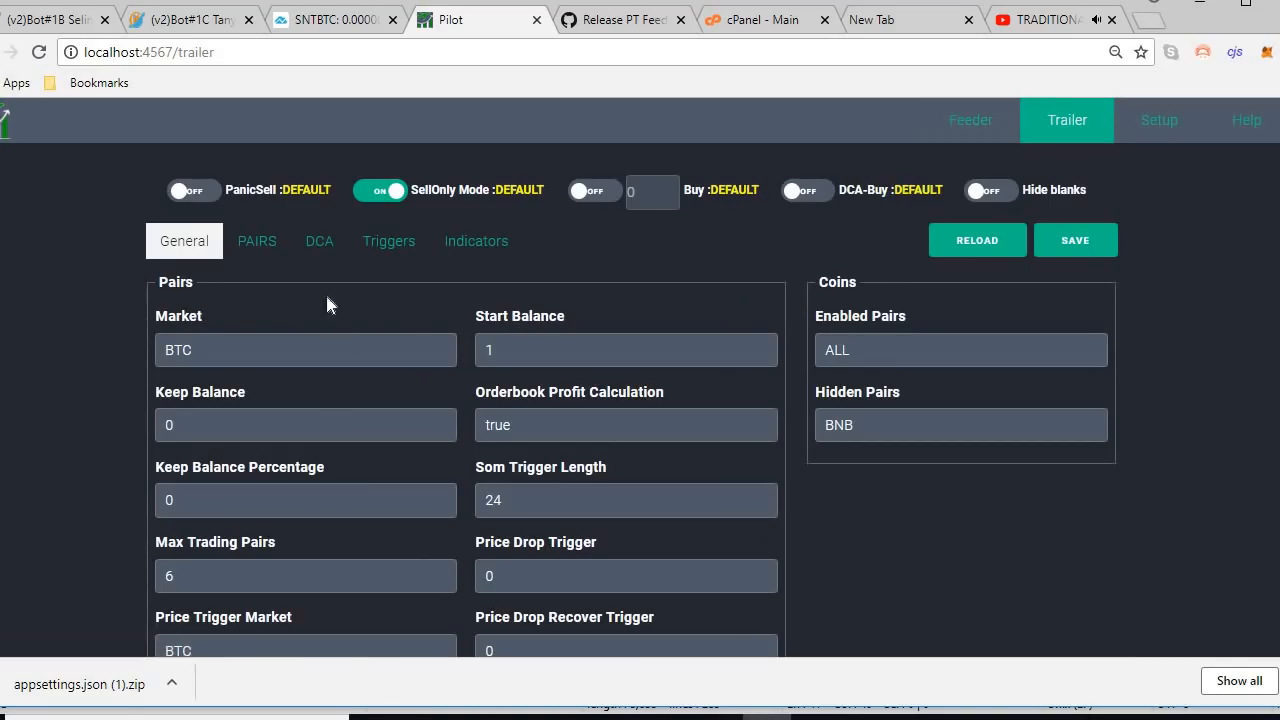
left_click(268, 246)
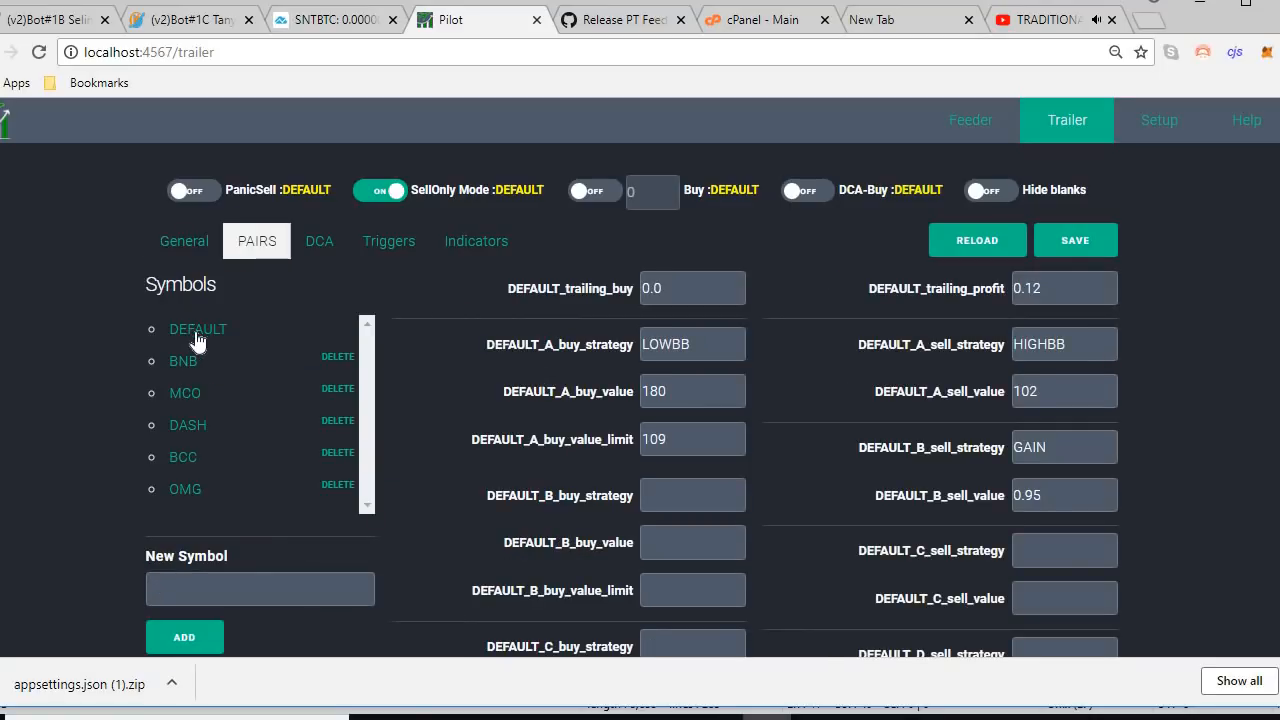
scroll(793, 372, "down", 1)
scroll(793, 372, "down", 2)
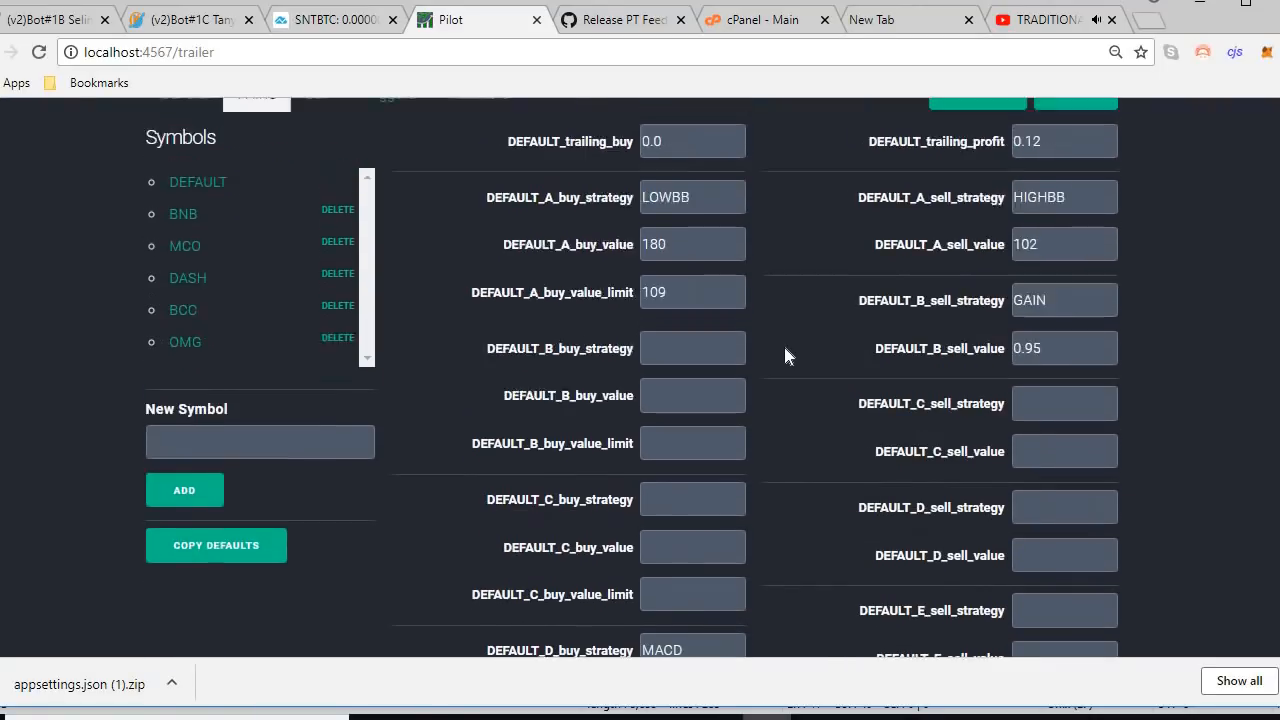
scroll(786, 354, "up", 2)
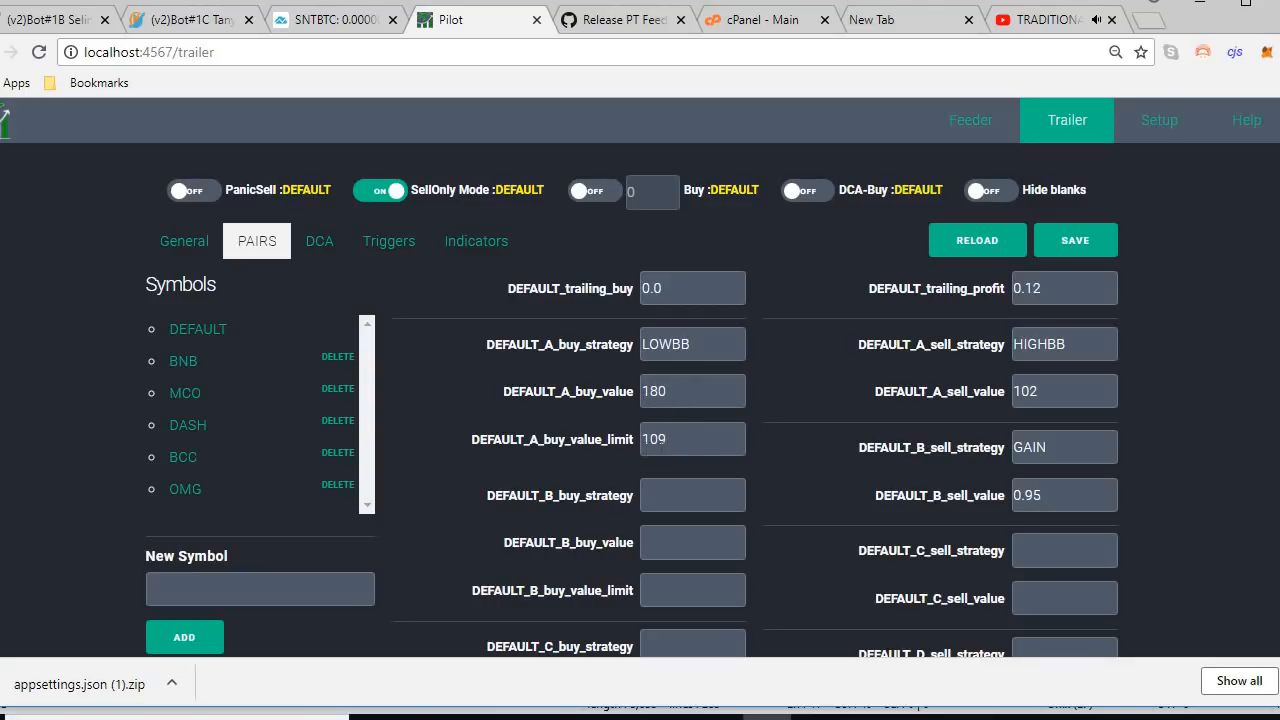
scroll(813, 357, "down", 1)
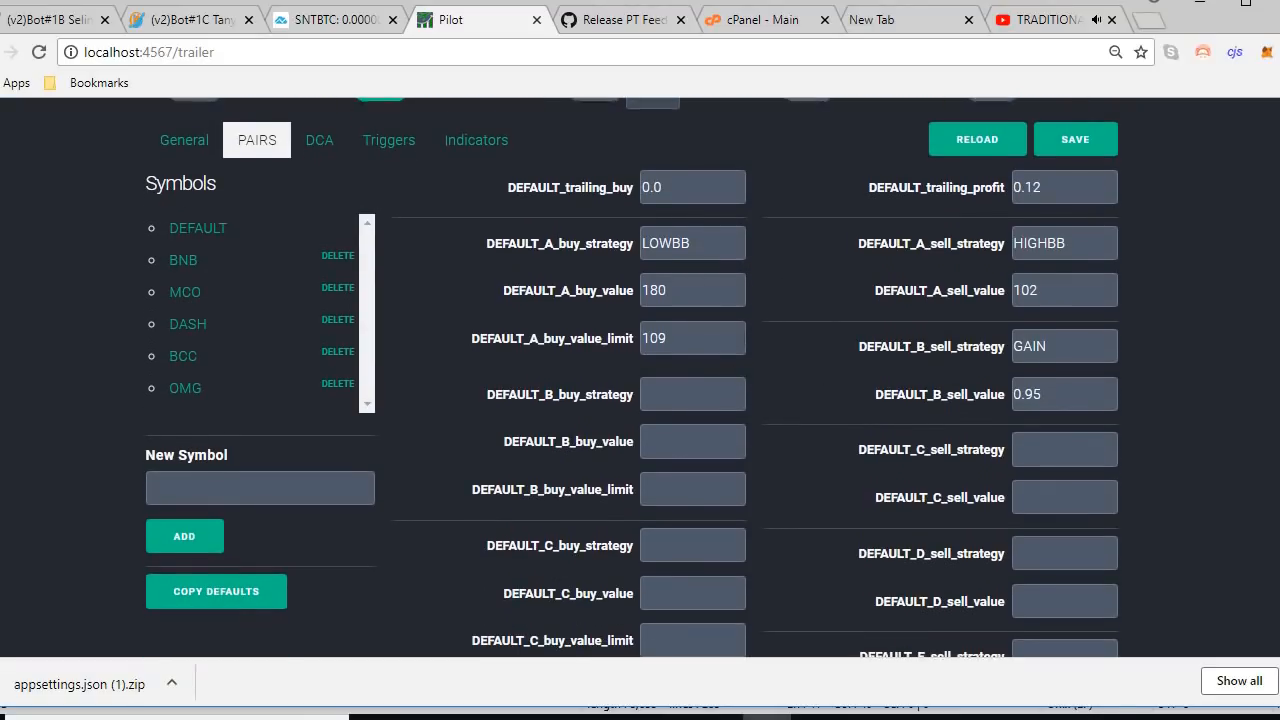
scroll(633, 377, "down", 2)
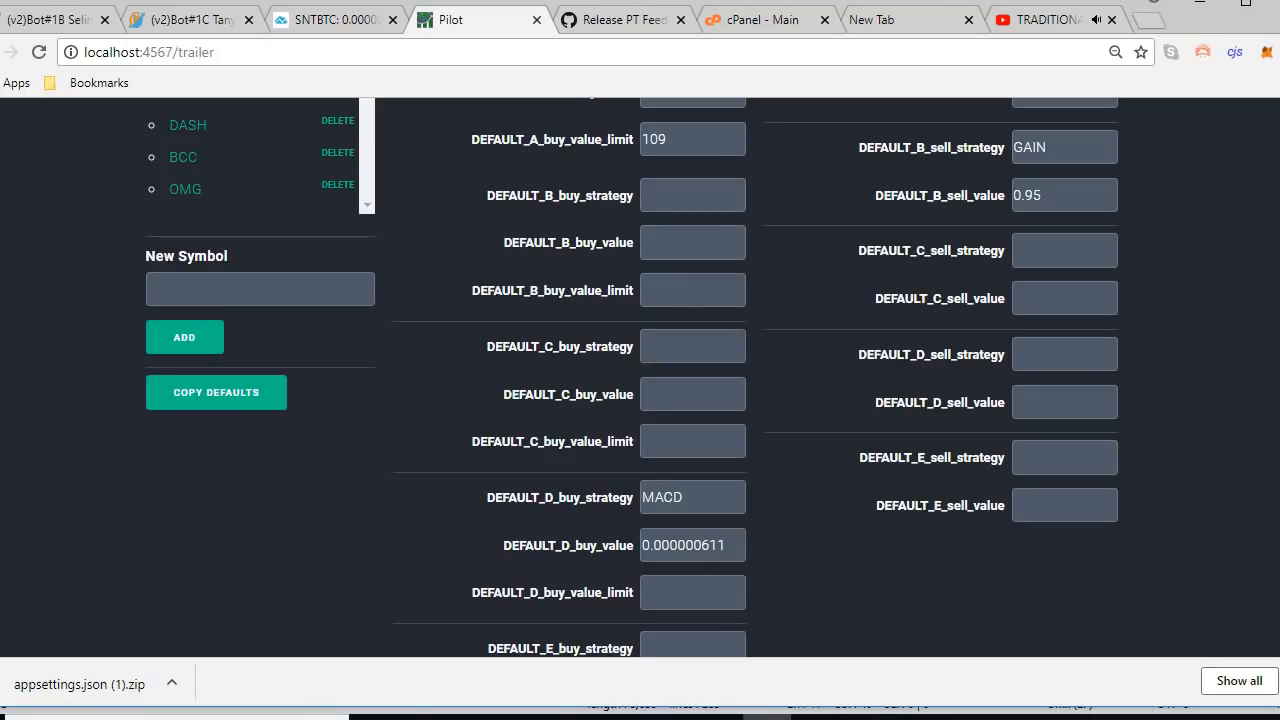
scroll(870, 472, "down", 2)
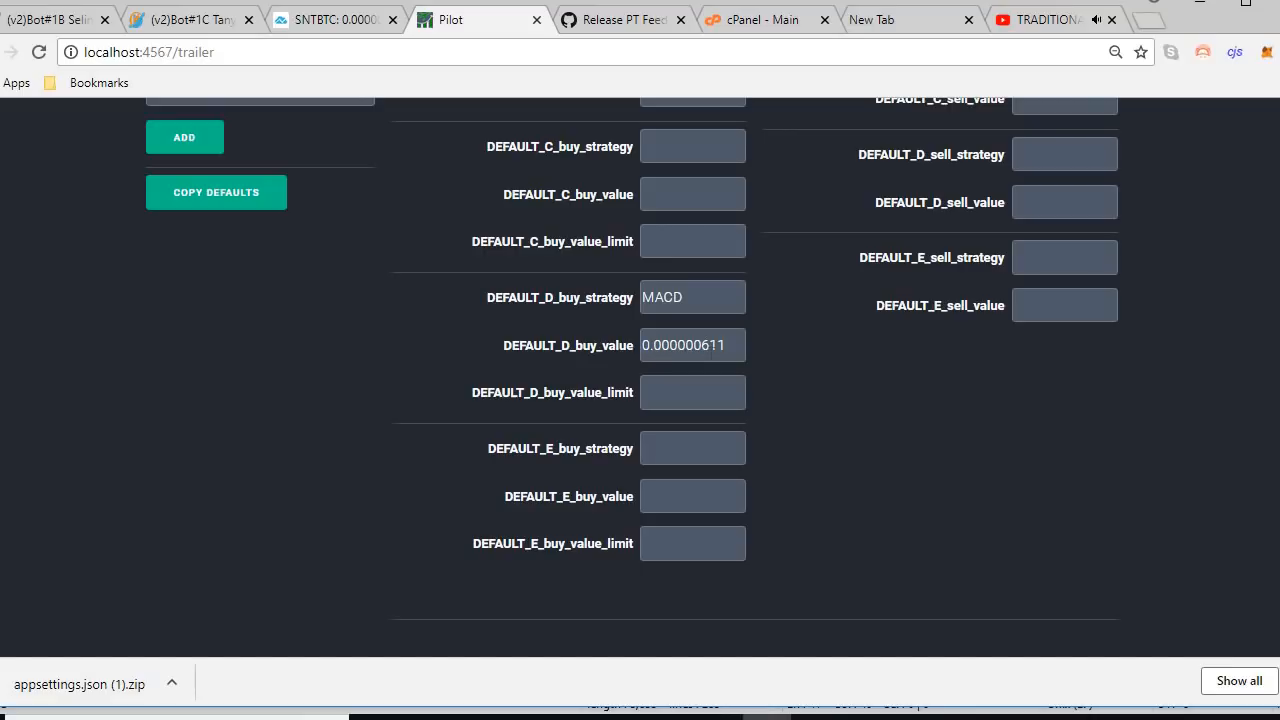
scroll(752, 372, "up", 6)
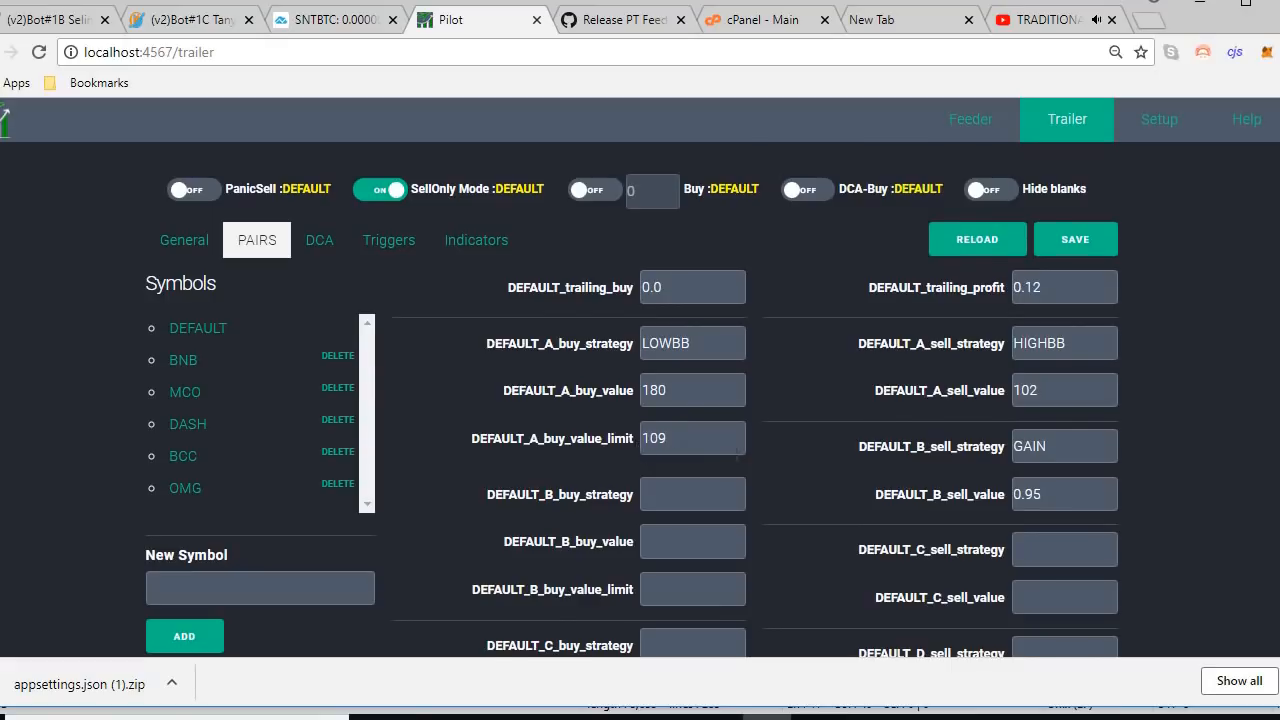
scroll(680, 520, "down", 3)
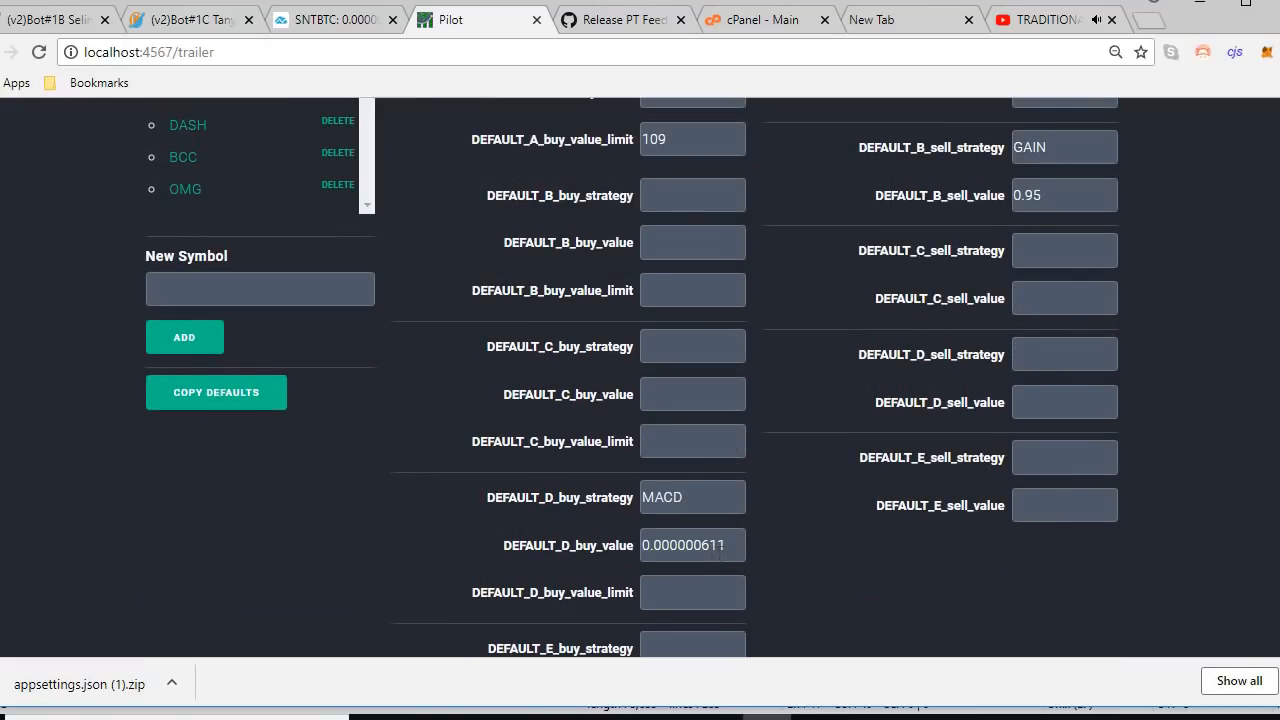
- Return to the Feeder's Defaults section and compare its A and D buy strategies, values and limits with the Trailer's
scroll(745, 475, "up", 2)
scroll(751, 335, "up", 1)
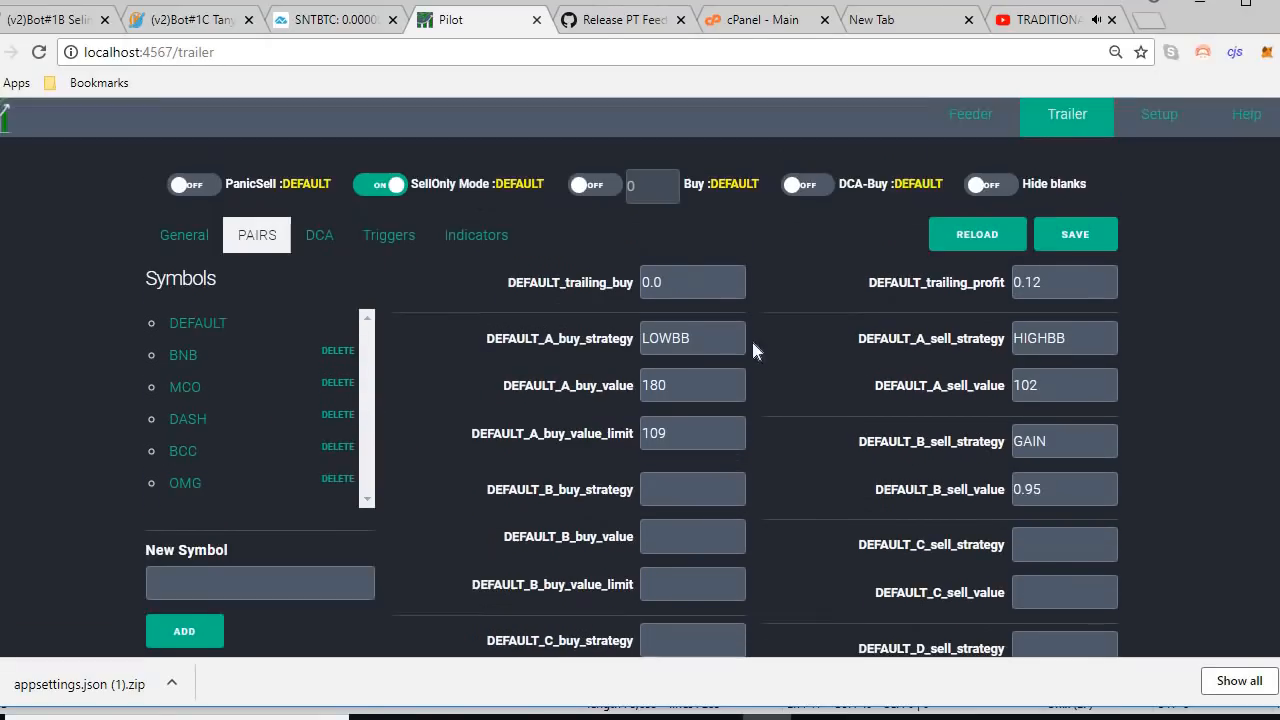
left_click(970, 120)
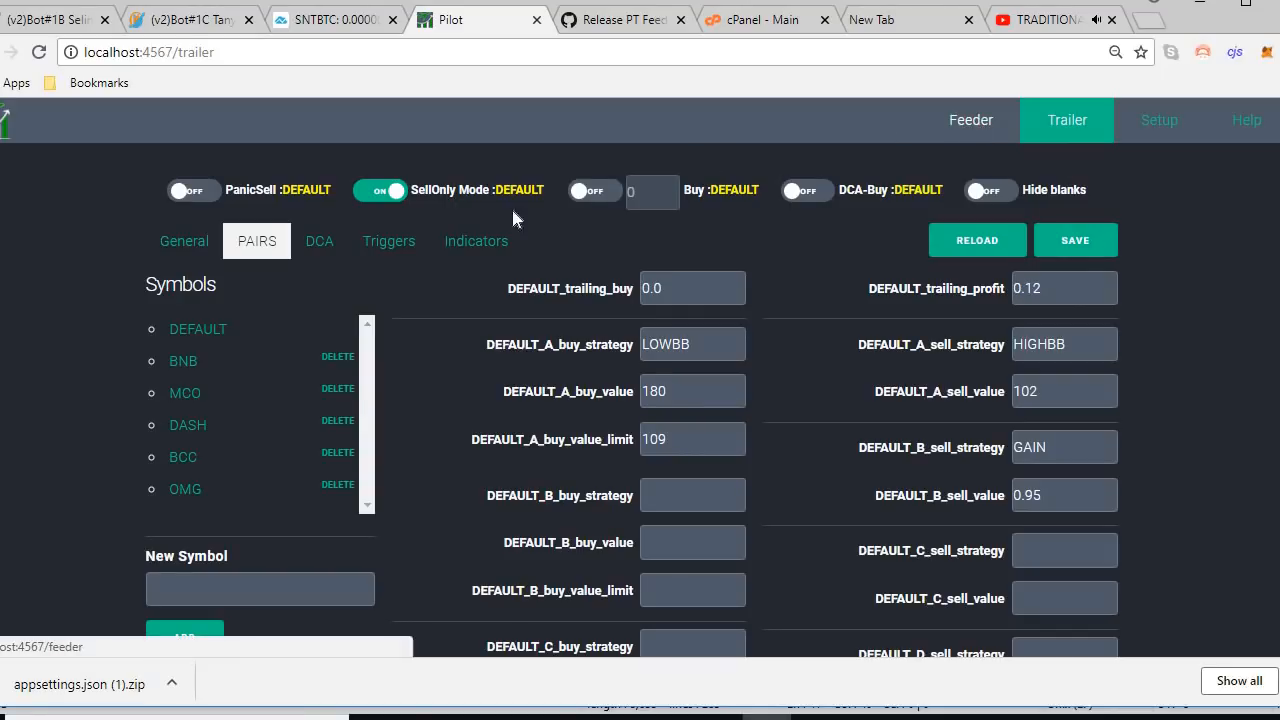
left_click(249, 239)
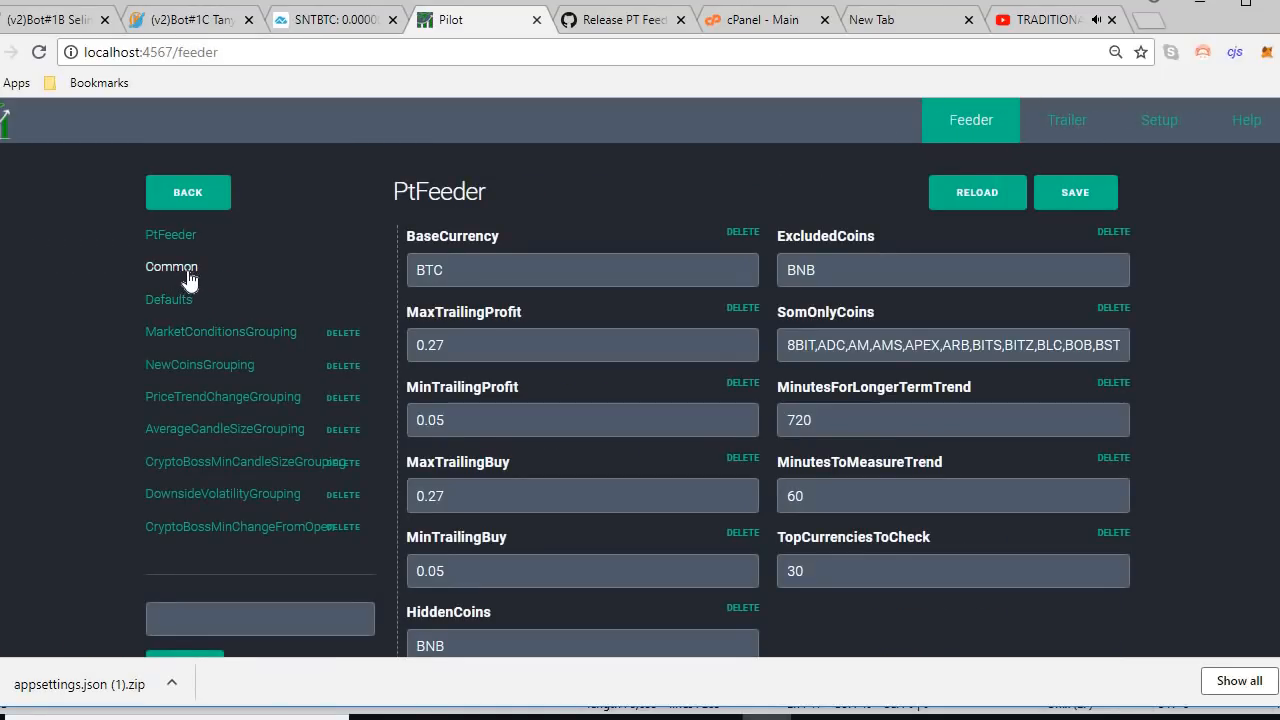
left_click(172, 301)
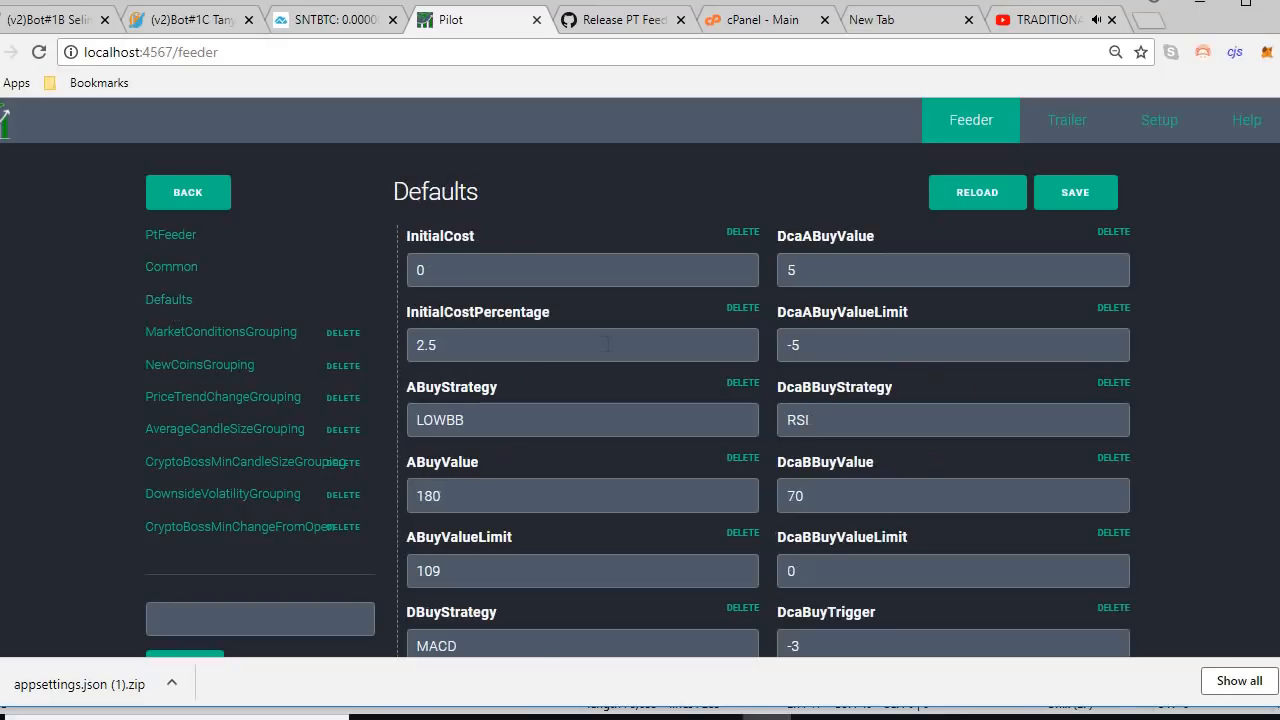
scroll(607, 344, "down", 2)
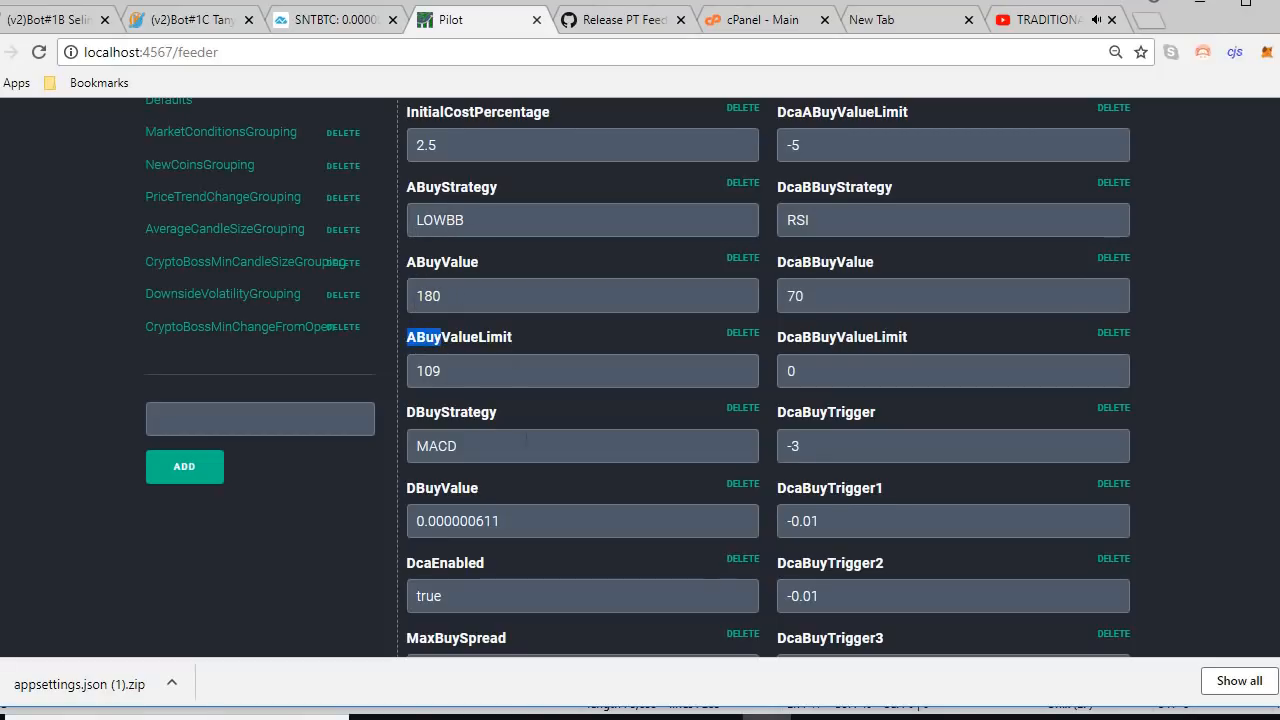
left_click(516, 413)
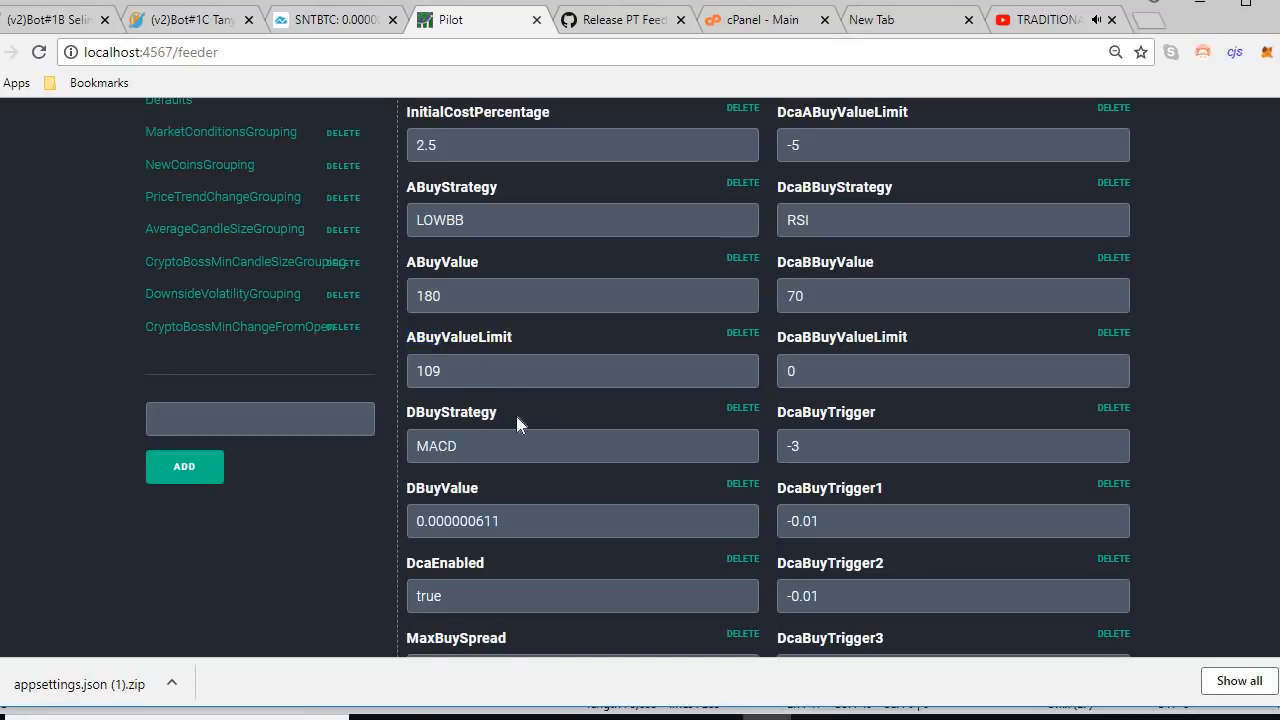
scroll(540, 416, "down", 1)
left_click_drag(408, 312, 455, 313)
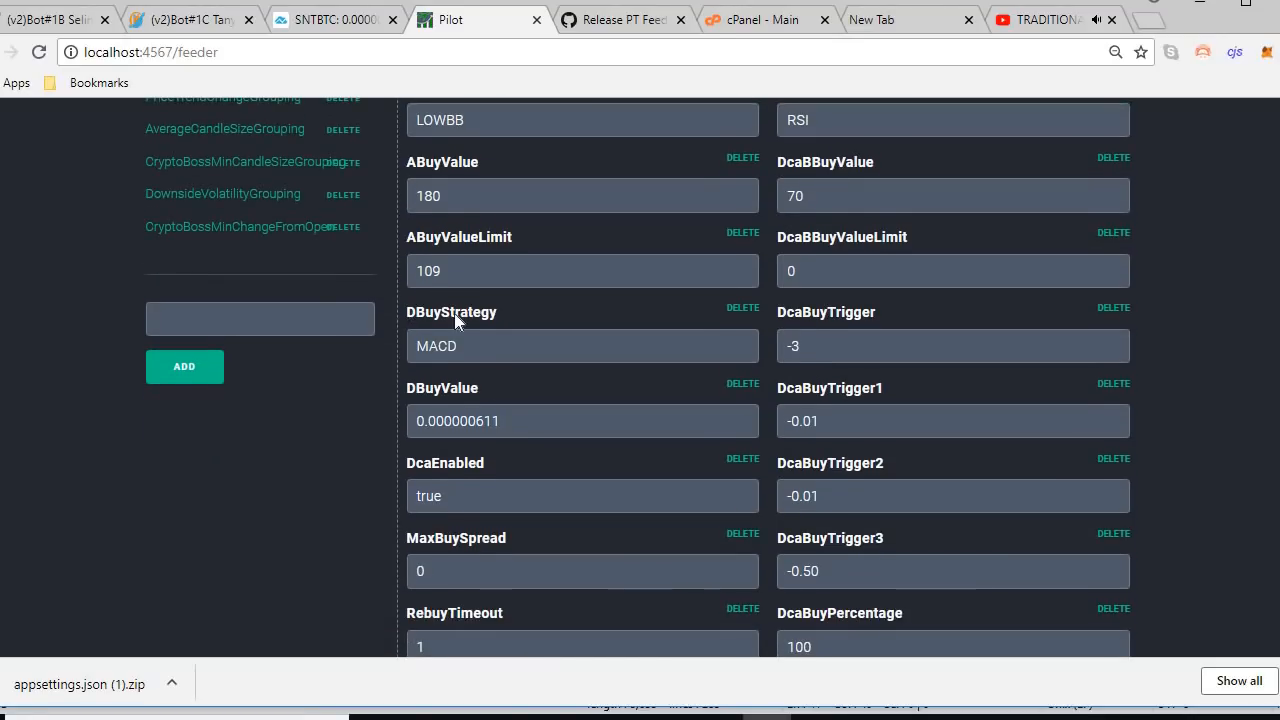
left_click(528, 398)
- Review the remaining Defaults fields, covering the sell strategies, take-profit, minimum buy and DCA values
scroll(528, 398, "down", 1)
scroll(720, 396, "down", 3)
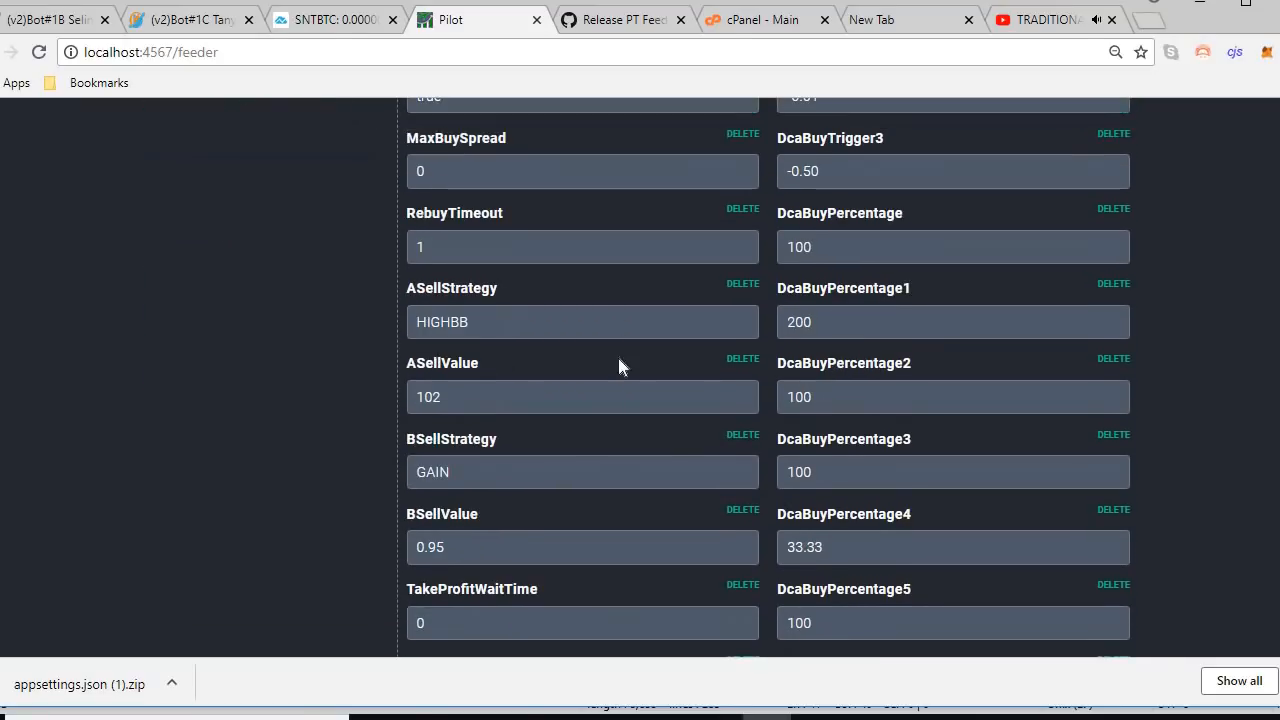
scroll(795, 548, "down", 2)
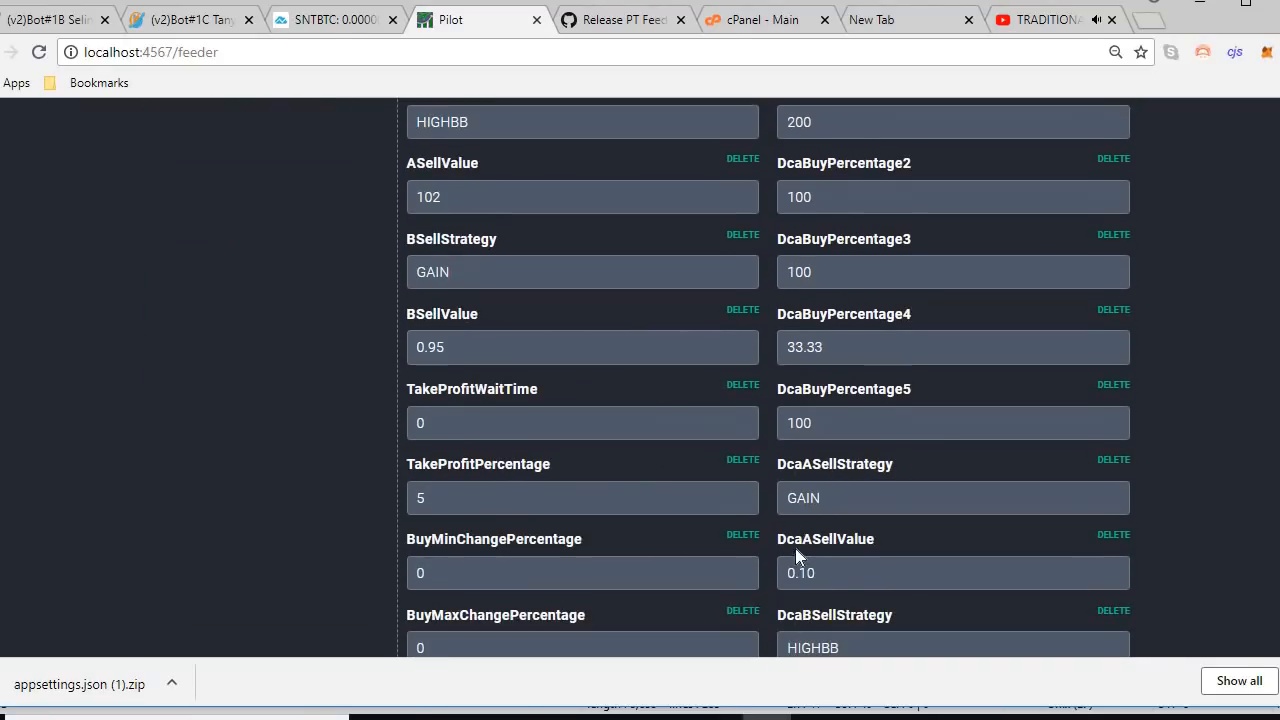
scroll(641, 488, "down", 3)
scroll(641, 488, "down", 2)
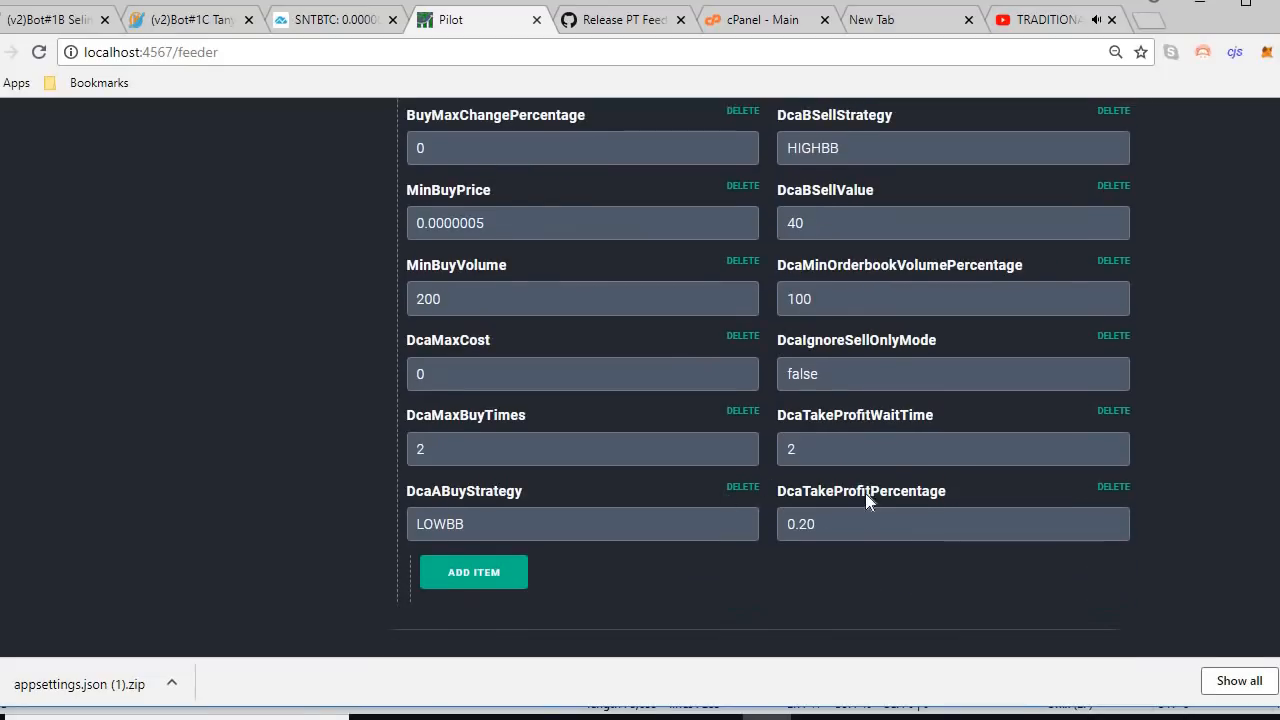
scroll(865, 493, "up", 8)
scroll(878, 500, "up", 6)
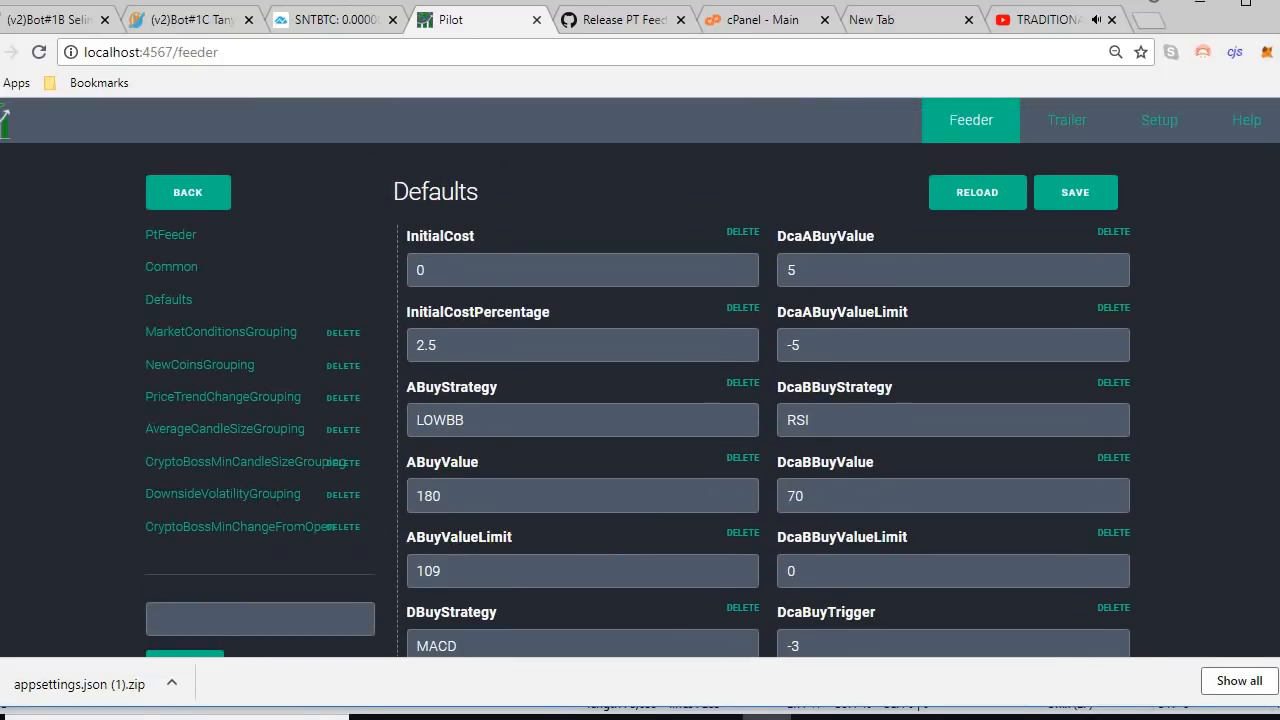
- Switch to Notepad++ and reload the modified appsettings.json from the pt-feeder config folder, going to the start of the file
key("alt+Tab")
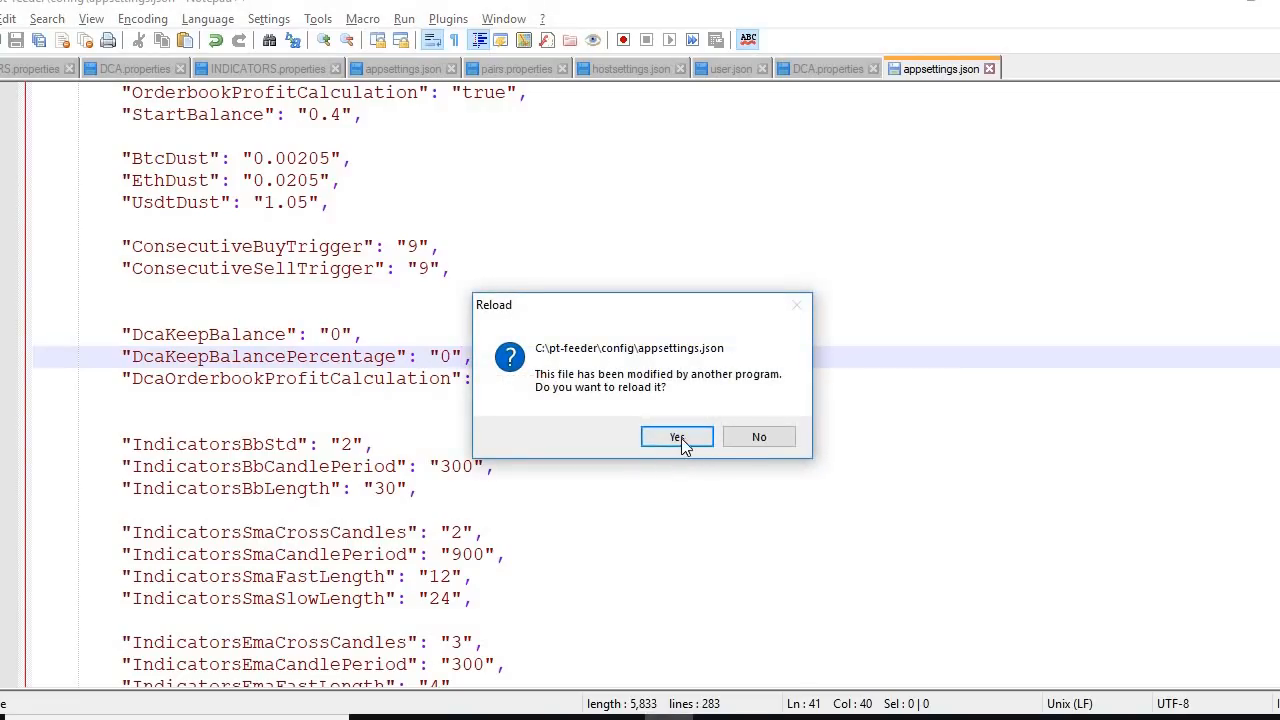
left_click(677, 438)
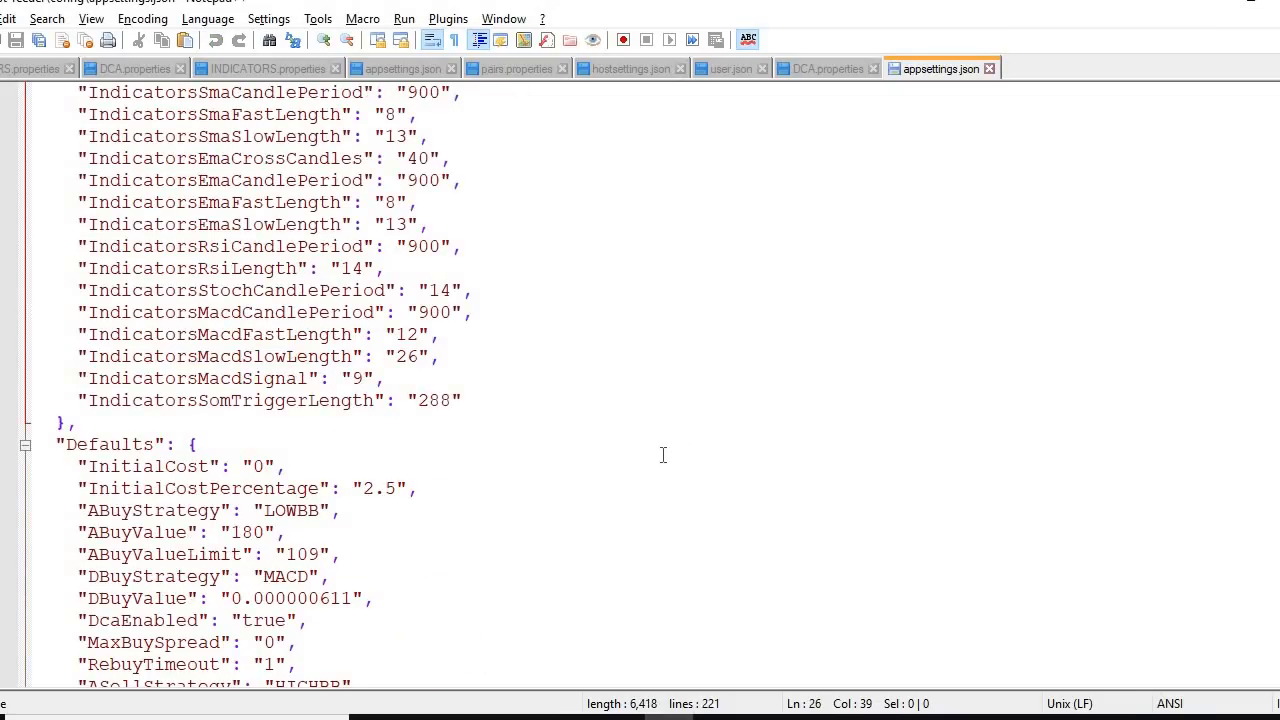
scroll(660, 455, "up", 8)
scroll(660, 458, "up", 3)
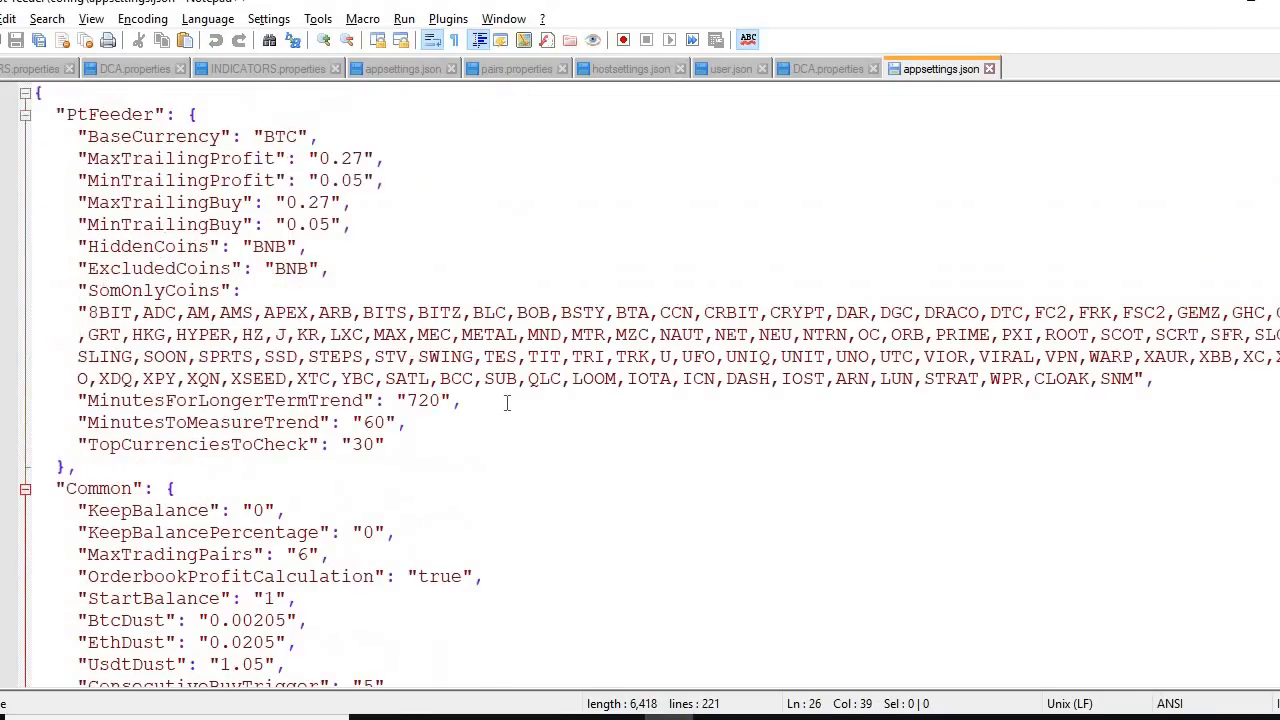
- Examine the Common indicators and the Defaults buy, sell and DCA entries in the reloaded appsettings.json
scroll(503, 560, "down", 6)
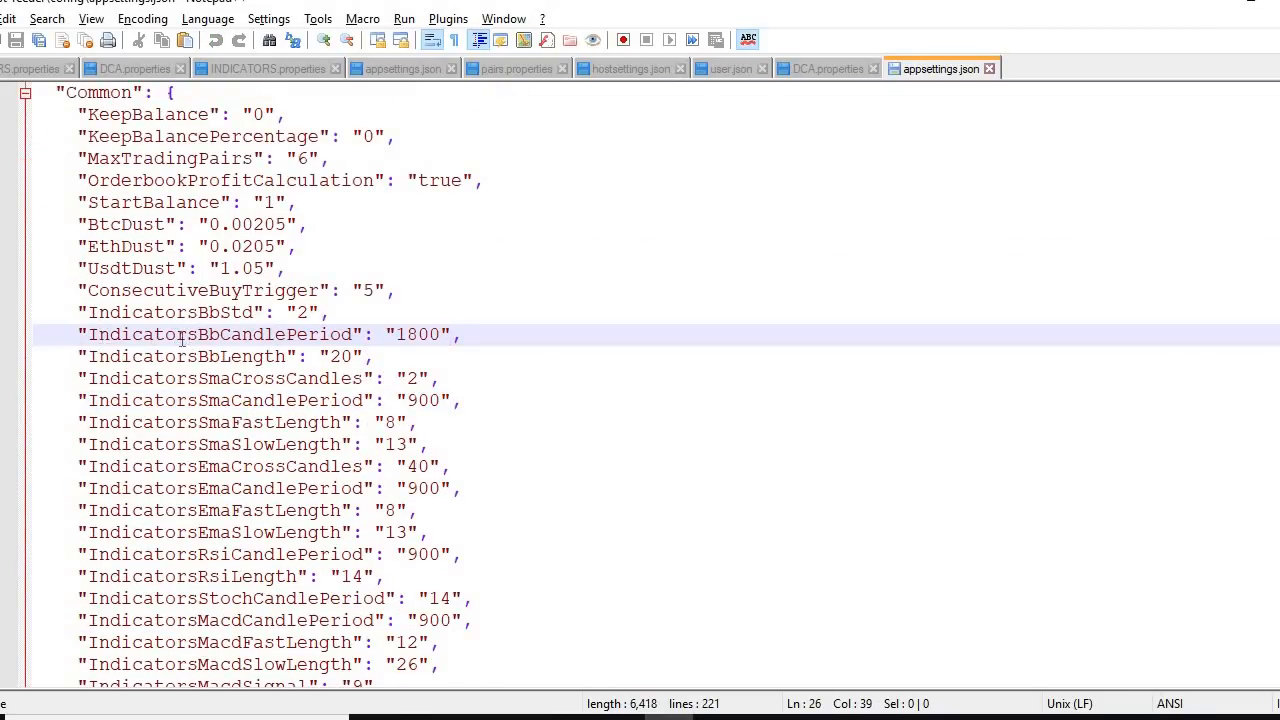
scroll(283, 340, "up", 3)
scroll(283, 340, "down", 5)
scroll(283, 340, "down", 5)
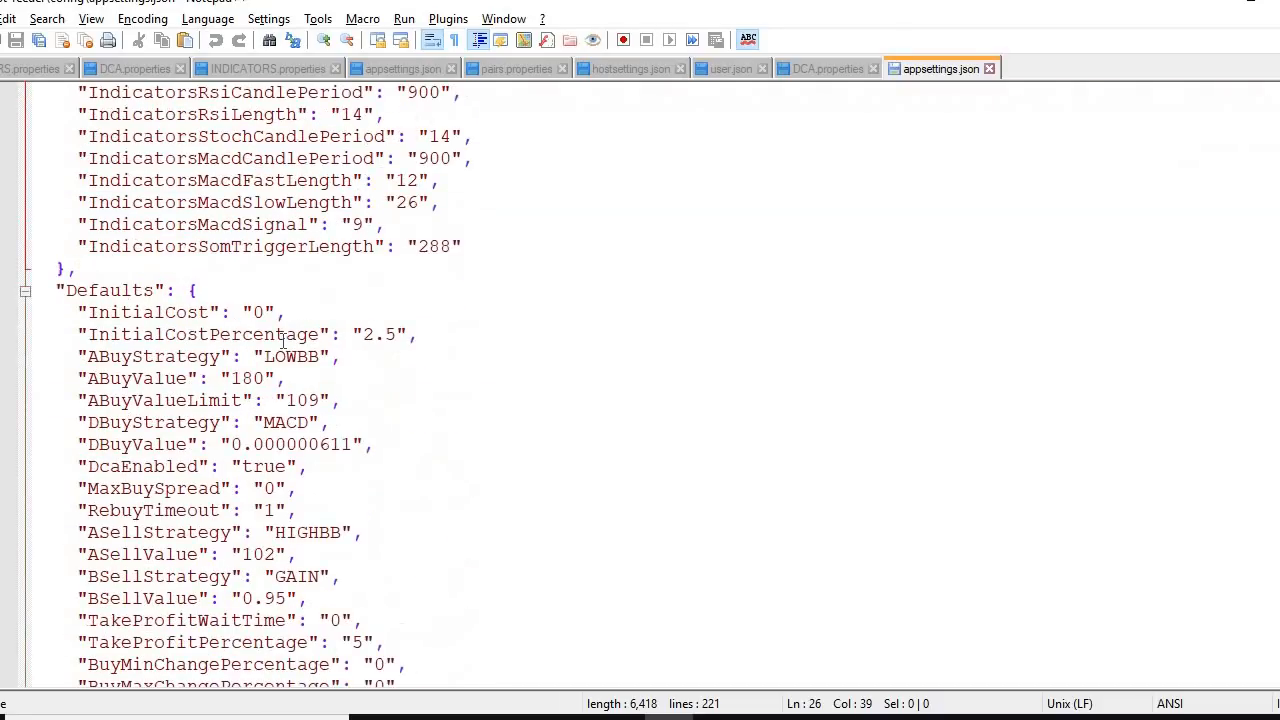
left_click_drag(80, 356, 391, 460)
scroll(391, 460, "down", 6)
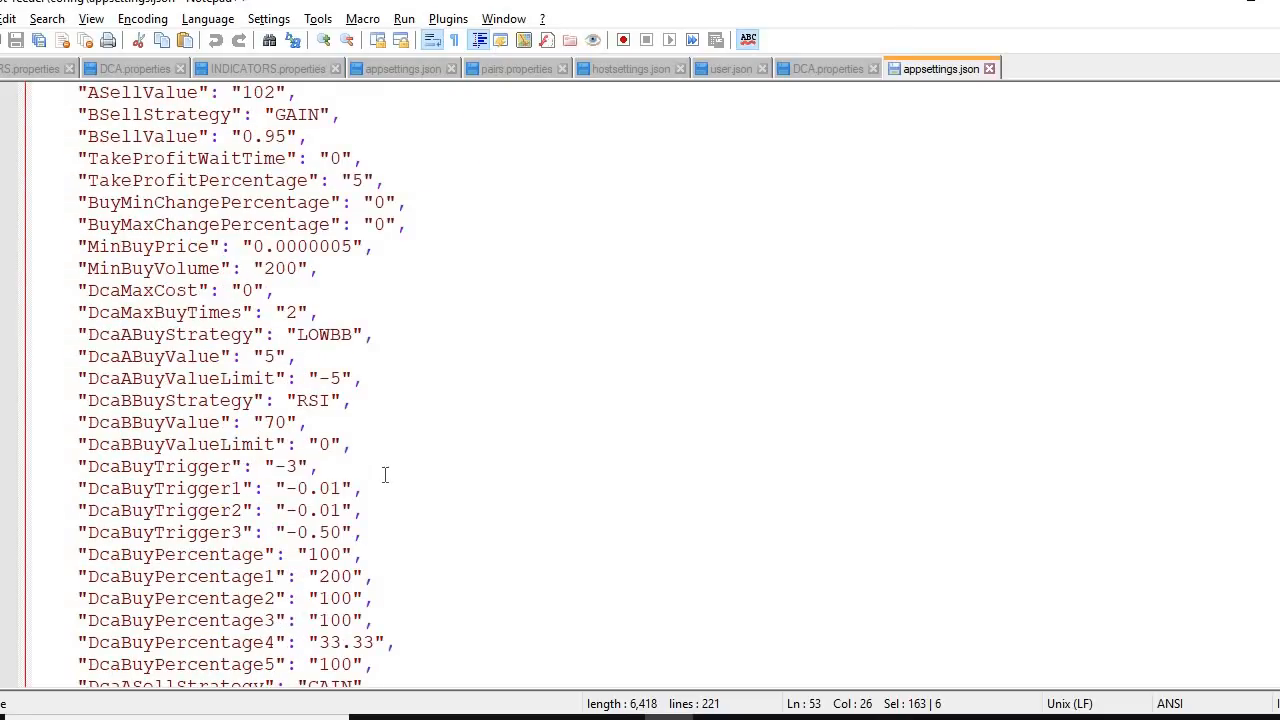
scroll(440, 420, "up", 8)
left_click(456, 386)
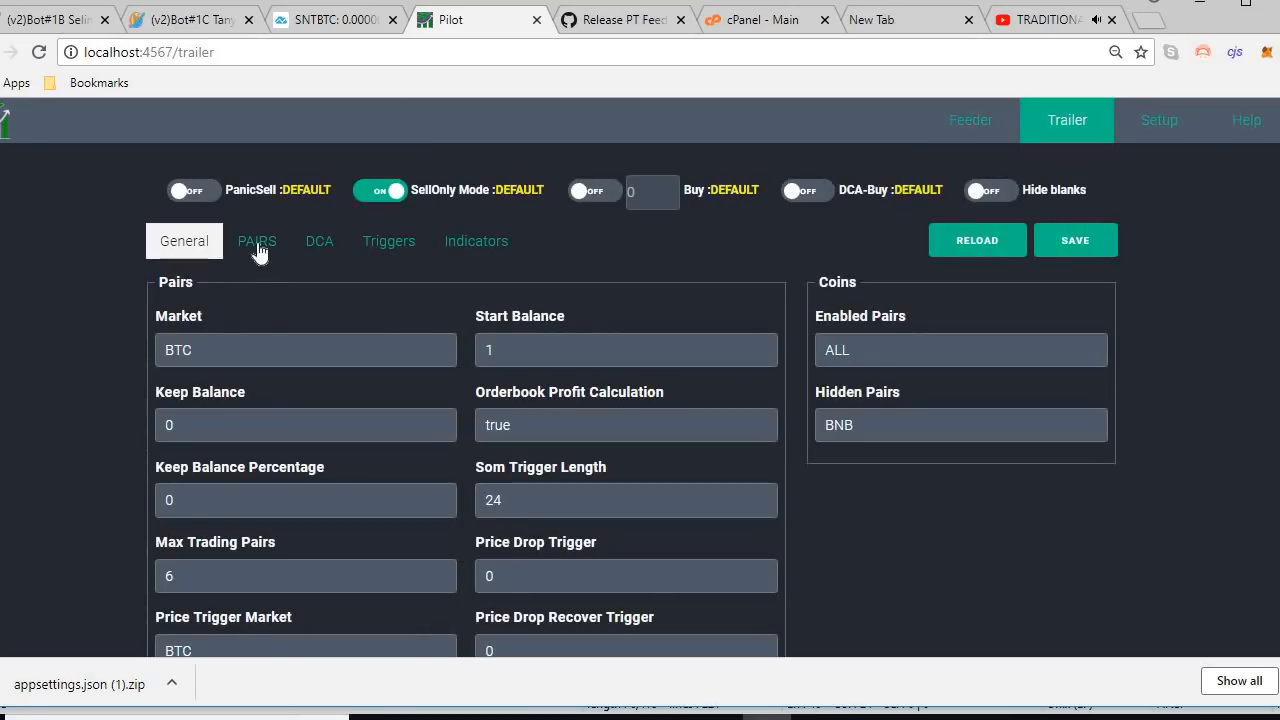
- Check the DEFAULT buy and sell strategies in the Trailer's PAIRS settings in Pilot against the Feeder's Defaults section
left_click(264, 255)
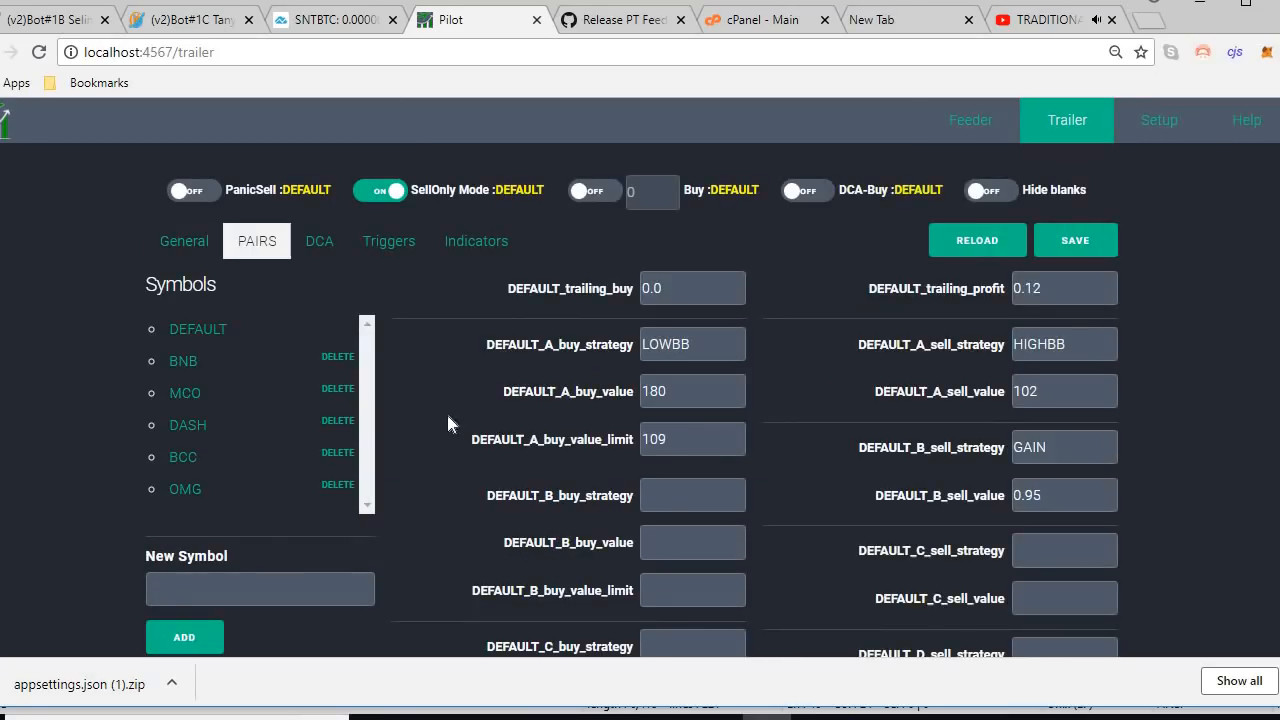
scroll(765, 475, "down", 3)
scroll(768, 459, "up", 3)
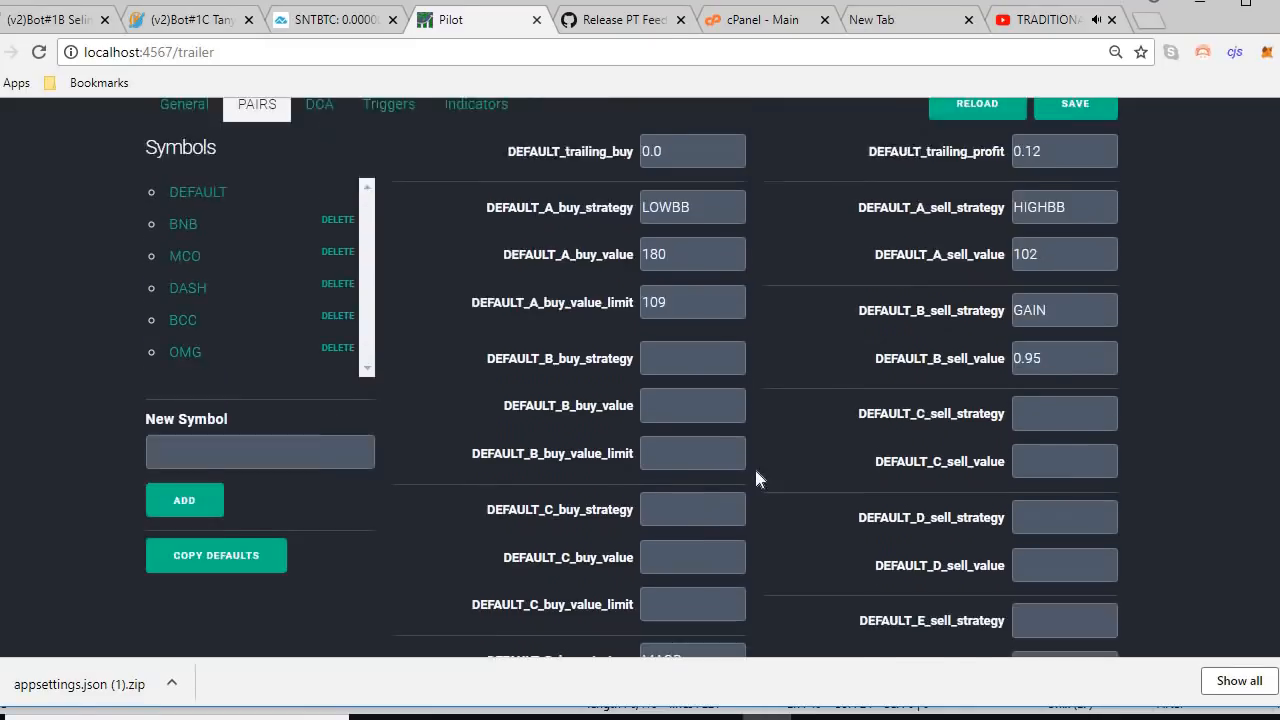
scroll(675, 419, "down", 3)
scroll(675, 419, "up", 3)
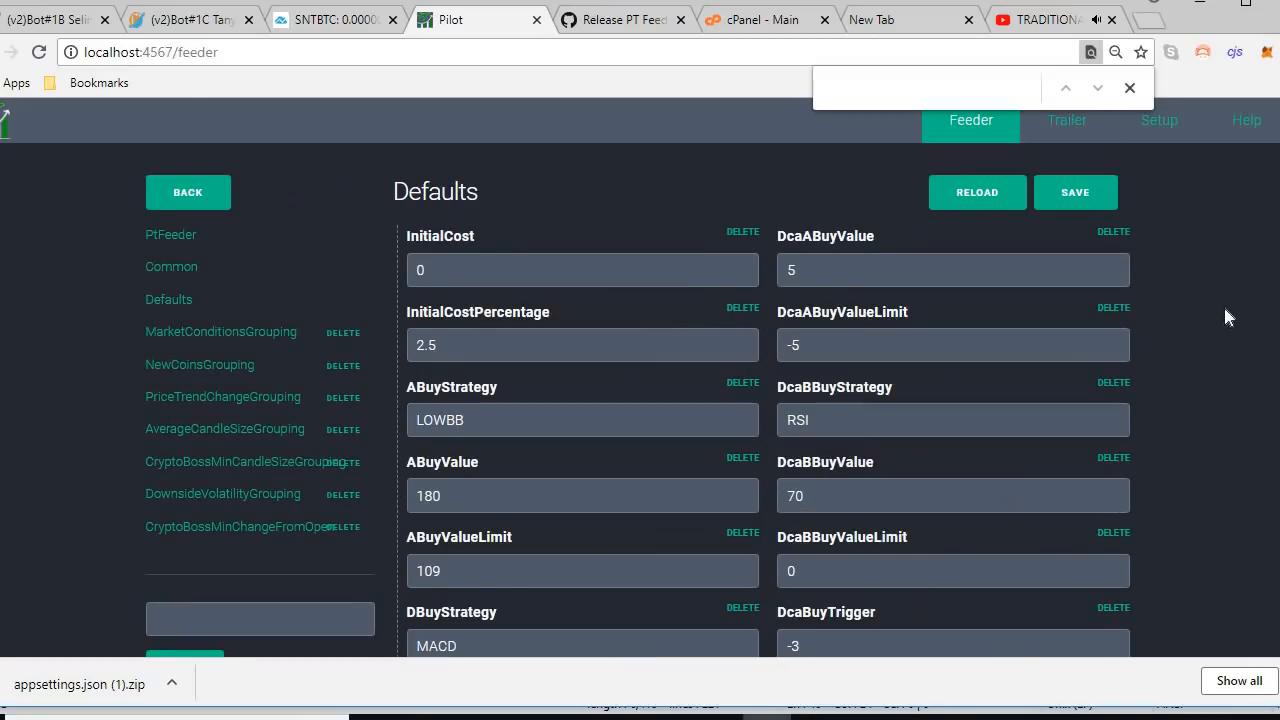
left_click(1130, 88)
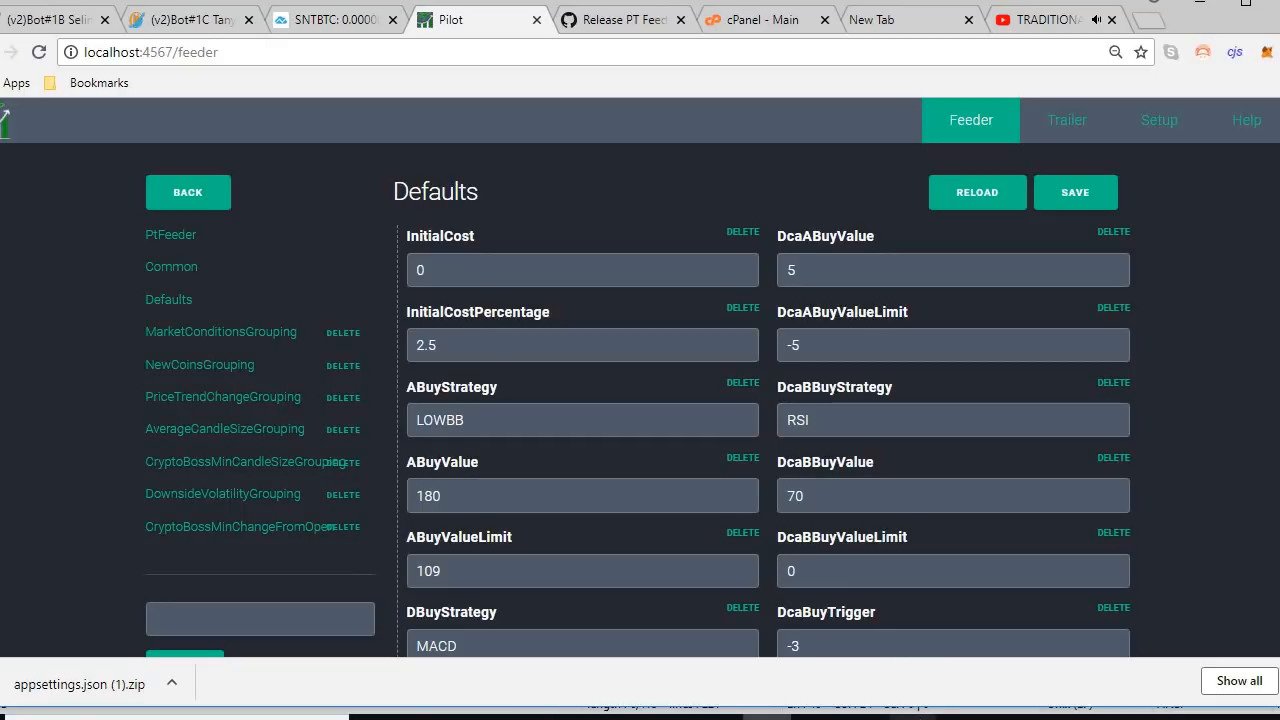
- Switch to the Command Prompt and start PT Feeder from C:\pt-feeder with dotnet pt-feeder.dll
mouse_move(912, 718)
left_click(995, 650)
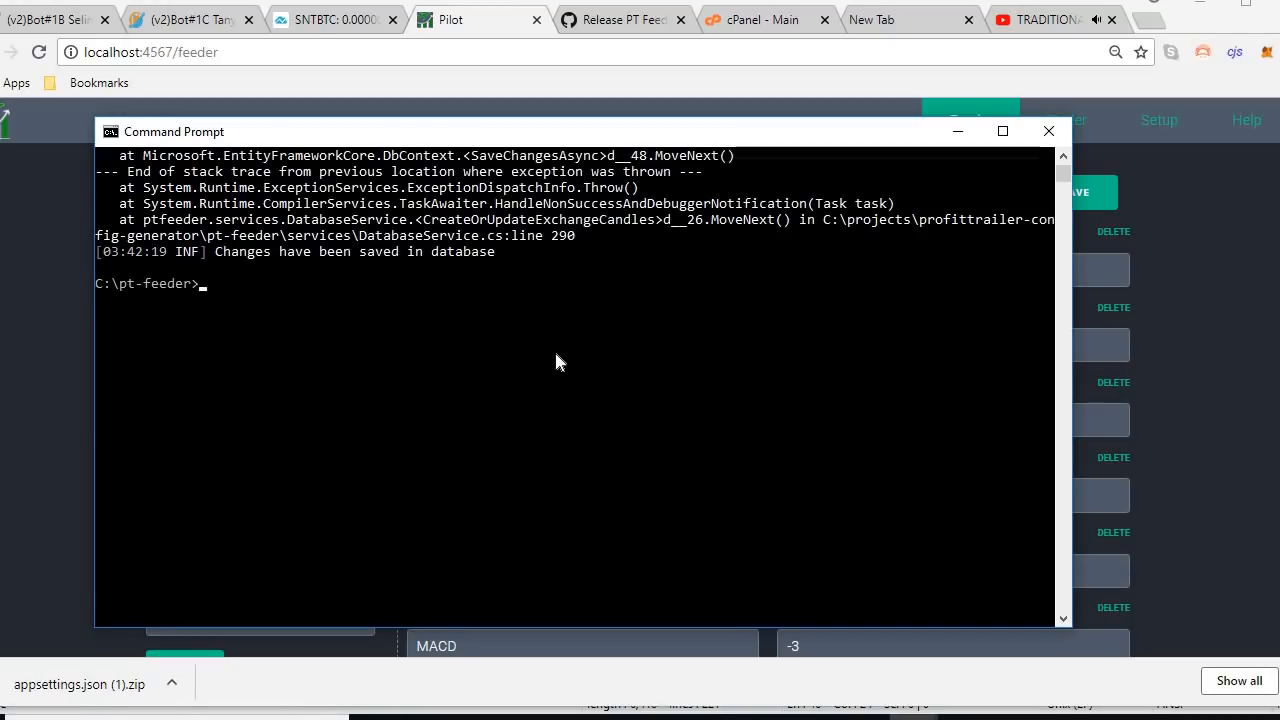
type("dotnet pt-feeder.dll")
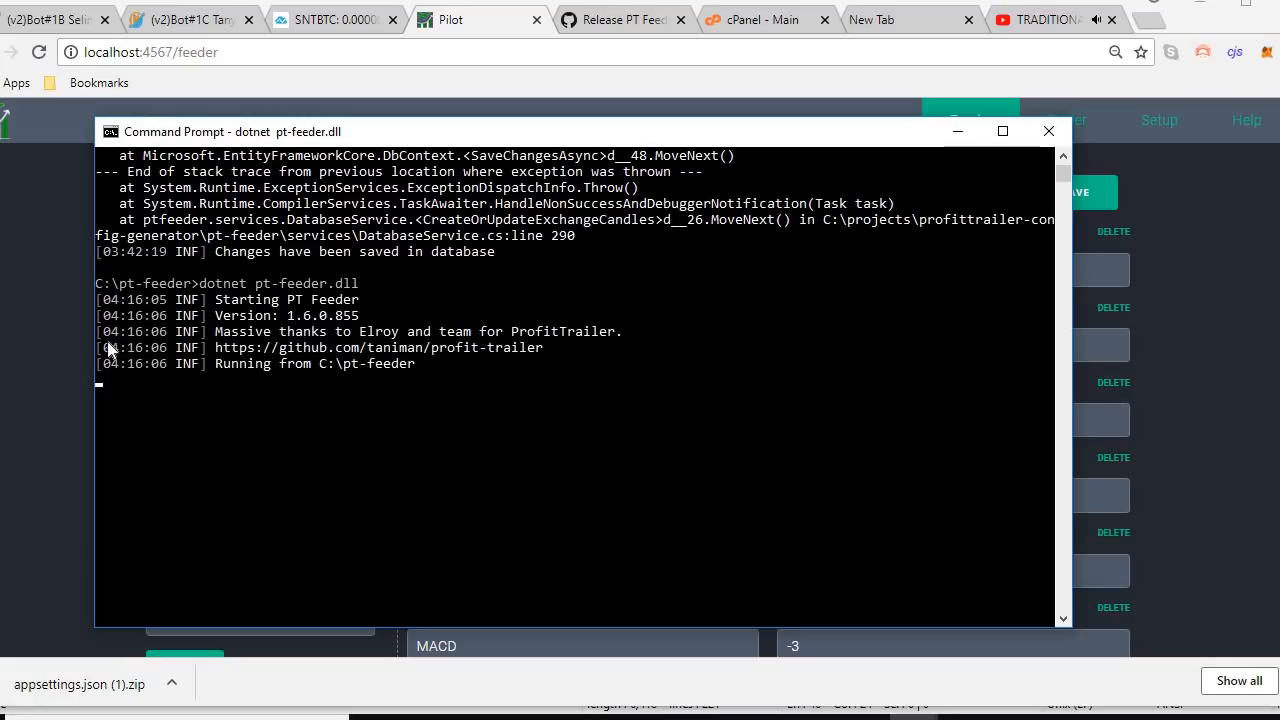
- Return to Pilot and look over the Feeder's Defaults, NewCoinsGrouping and PriceTrendChangeGrouping configs
left_click(48, 358)
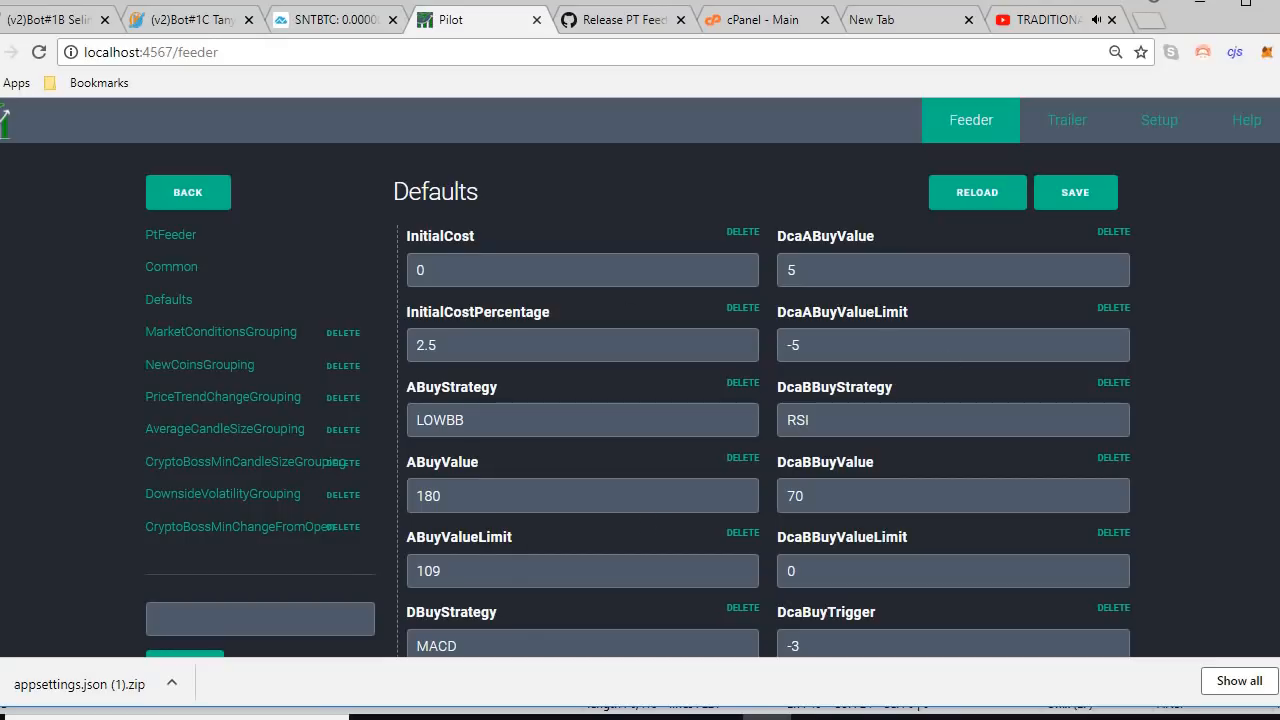
scroll(638, 426, "down", 7)
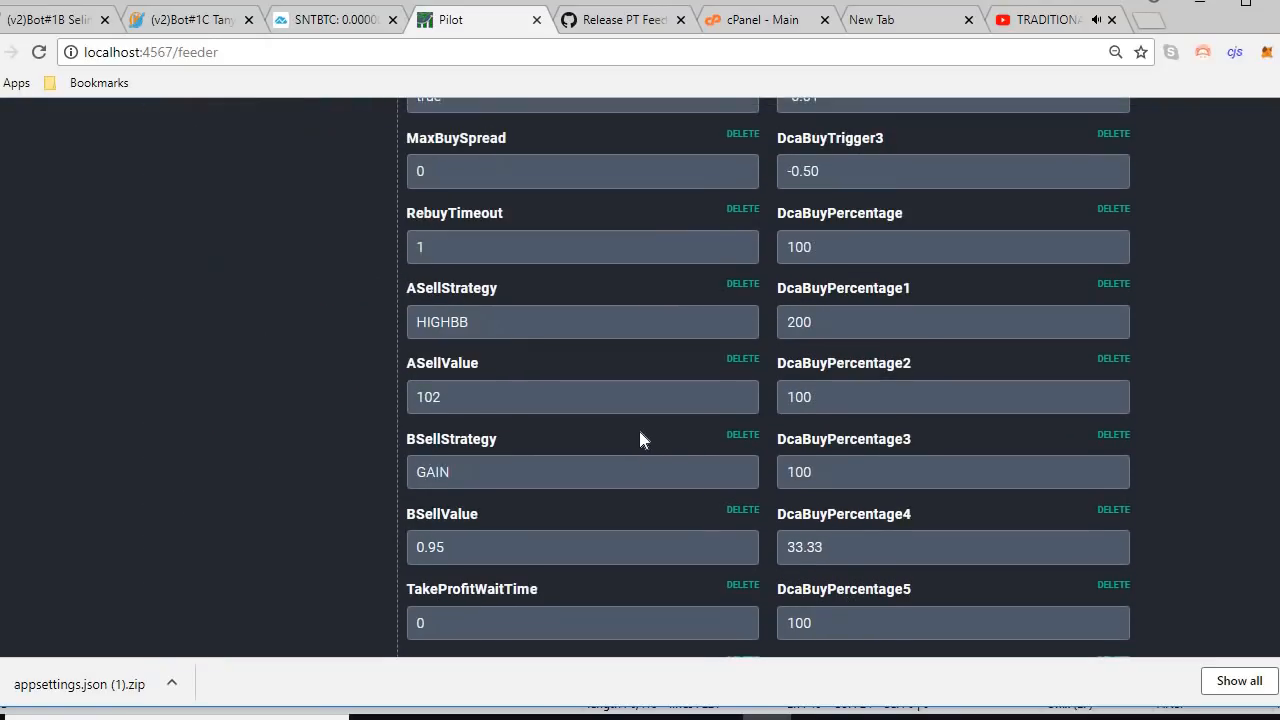
scroll(640, 428, "up", 4)
scroll(643, 430, "up", 3)
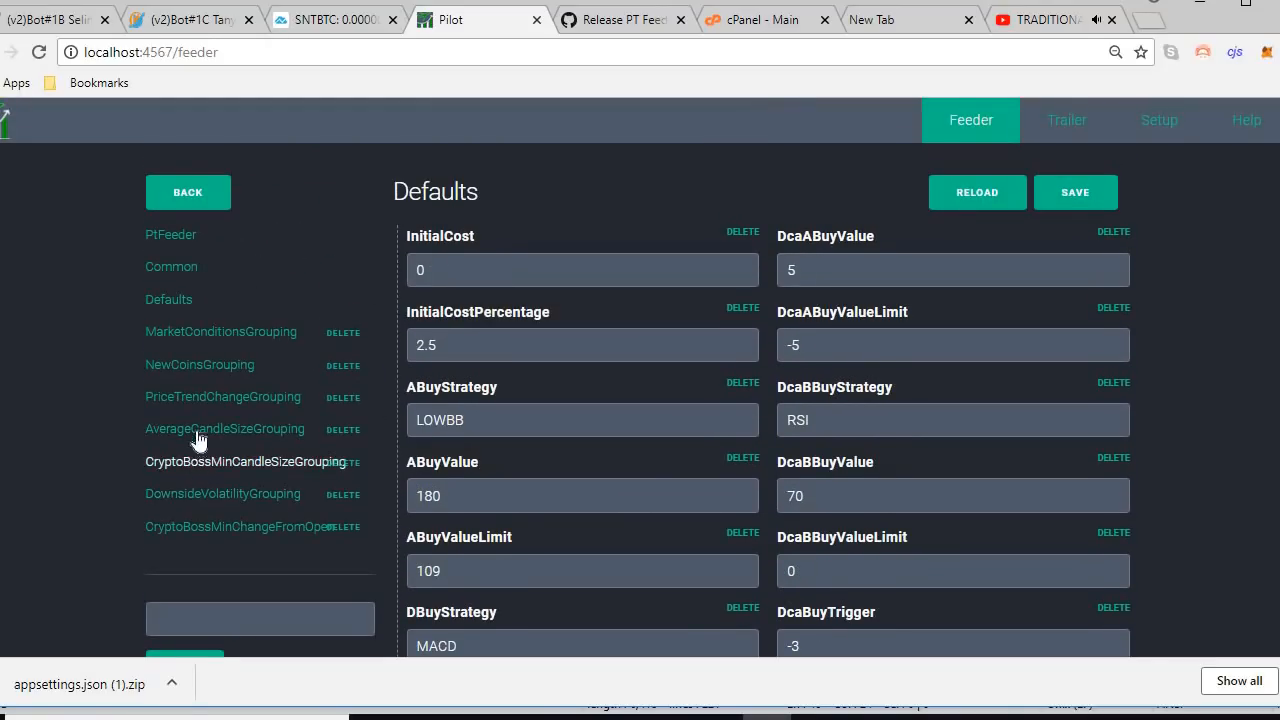
left_click(198, 365)
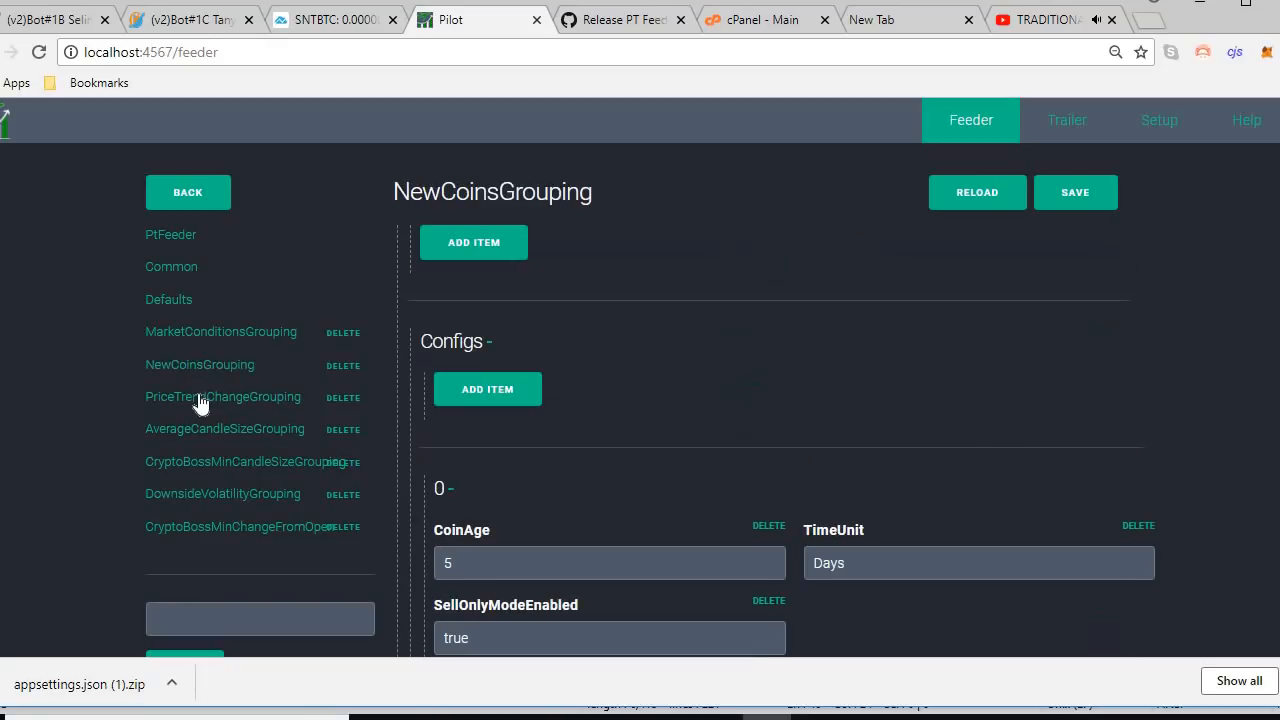
left_click(200, 397)
scroll(470, 415, "down", 2)
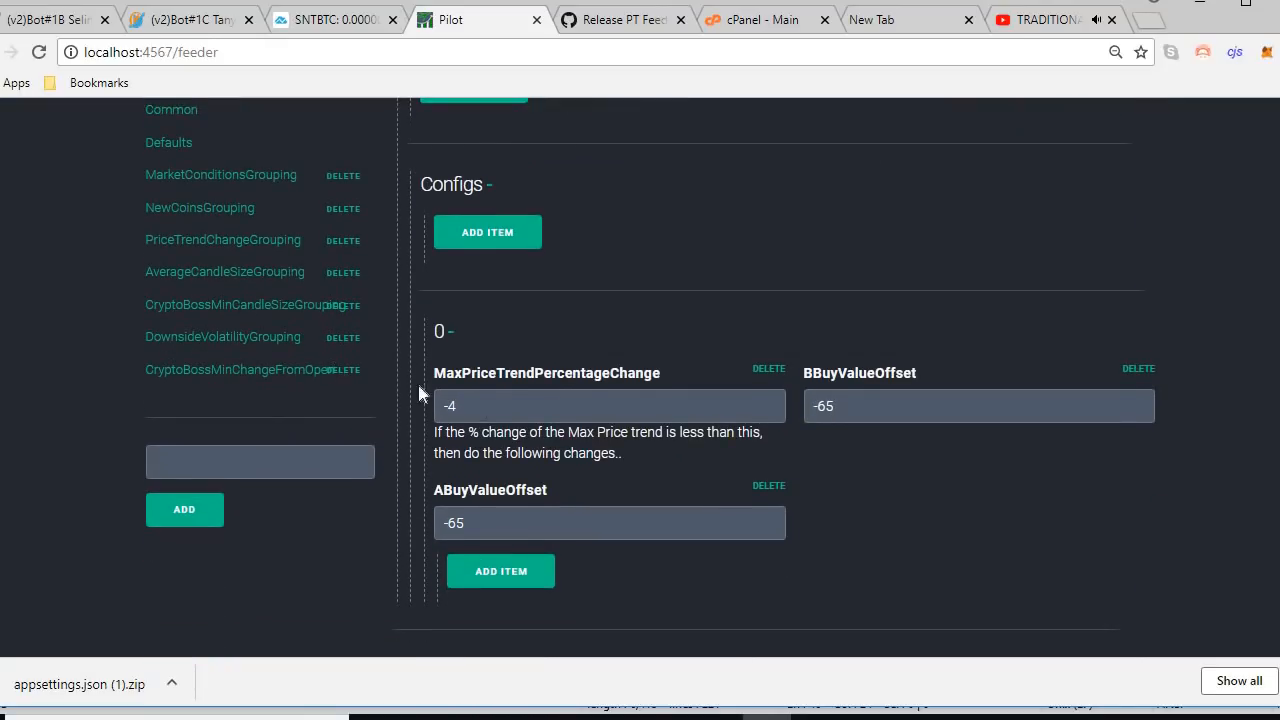
scroll(556, 470, "up", 2)
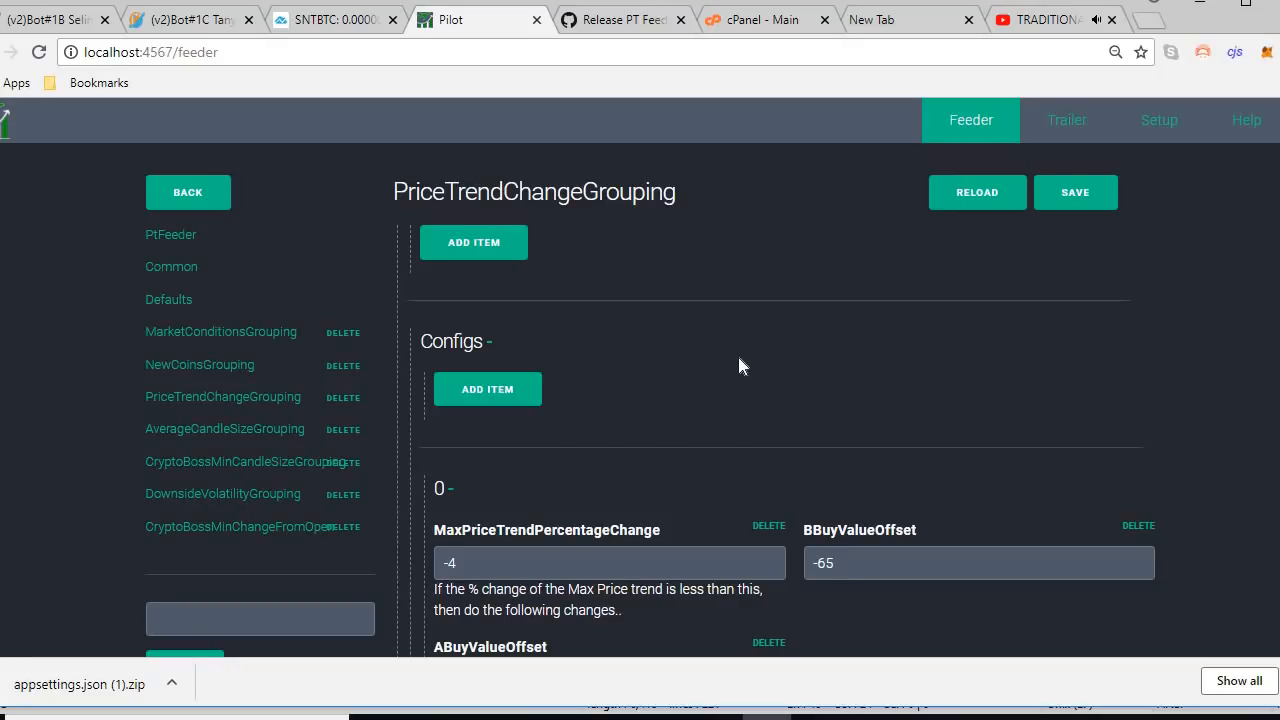
- Review the Trailer's PAIRS symbols and DEFAULT values with PT Feeder running, and open the DCA settings
left_click(1062, 120)
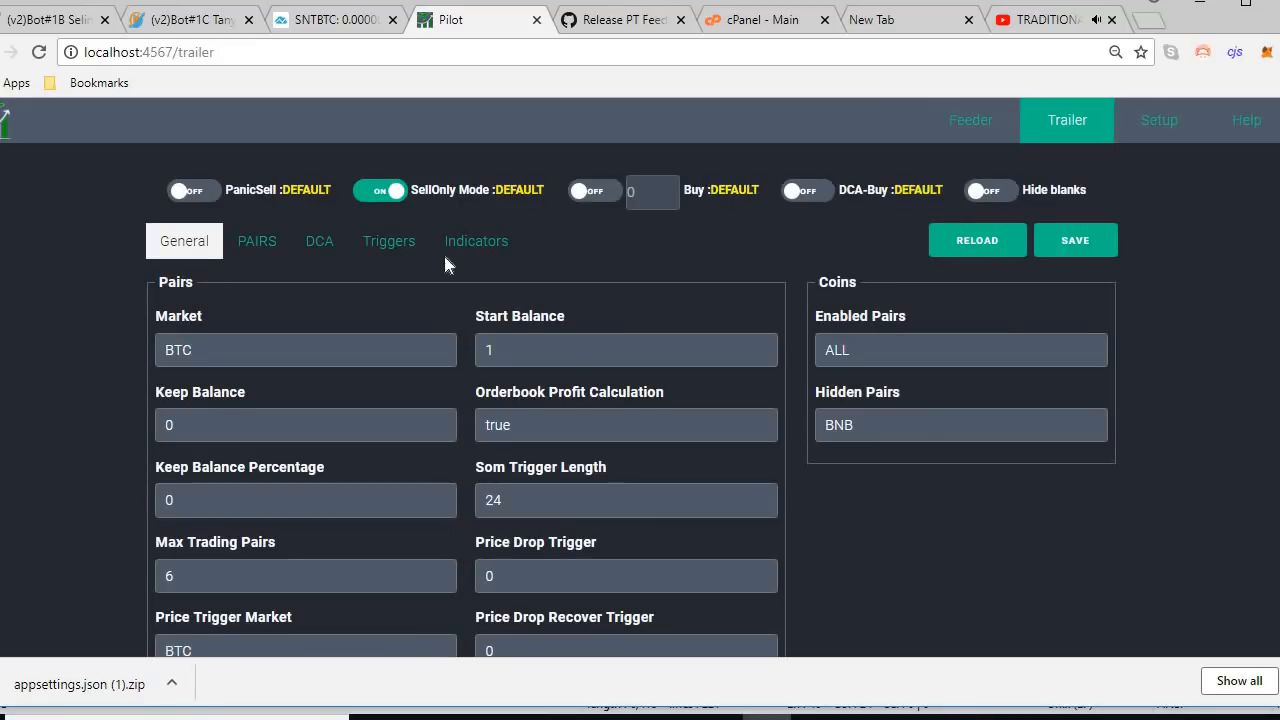
left_click(272, 246)
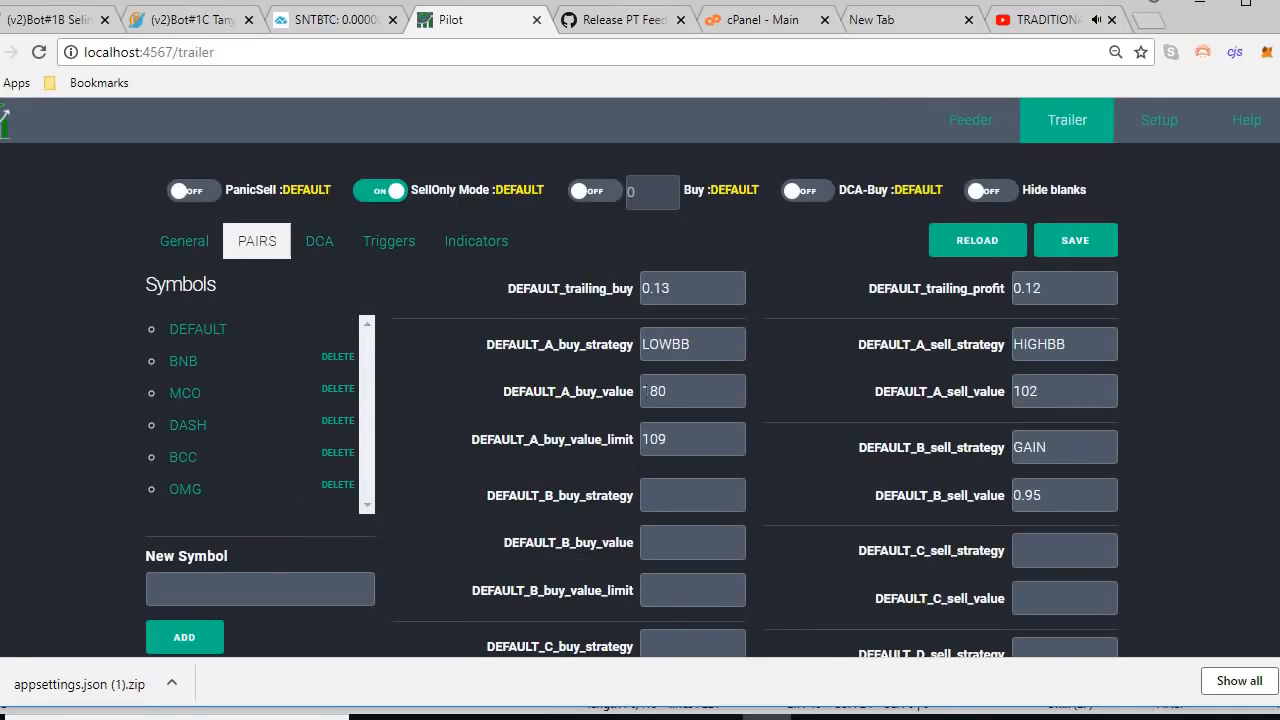
scroll(584, 422, "down", 2)
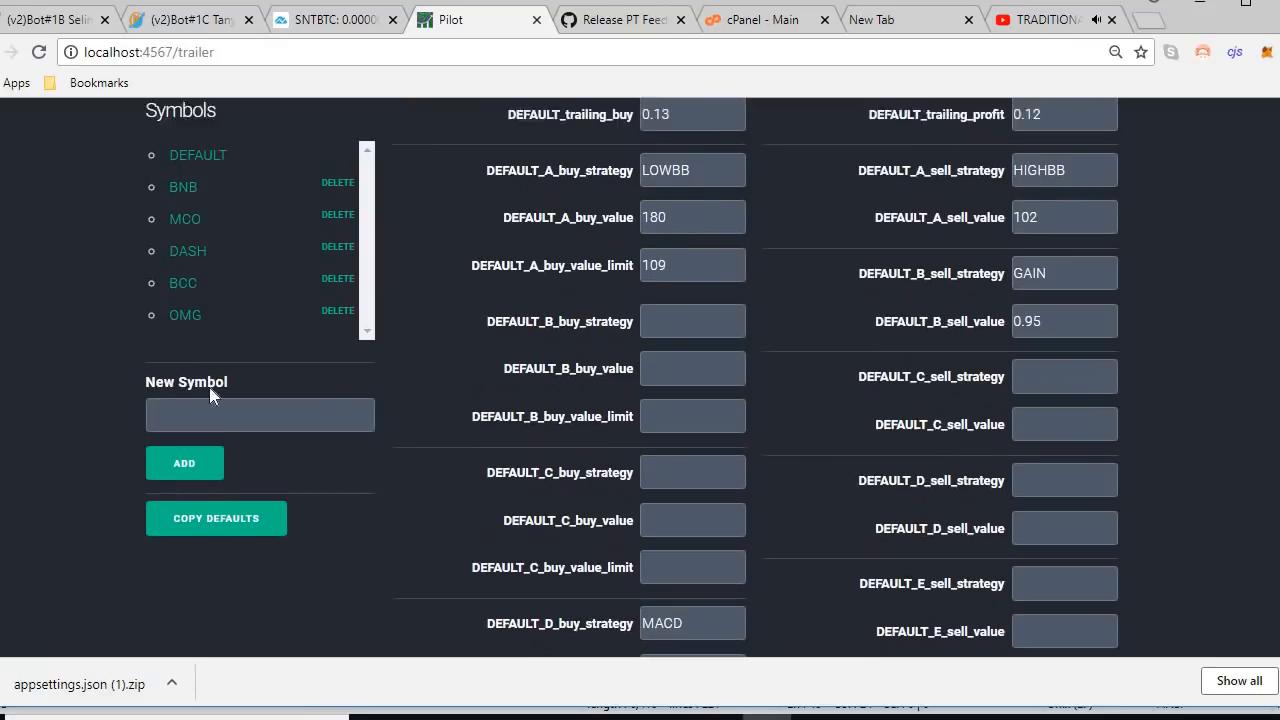
scroll(209, 387, "up", 2)
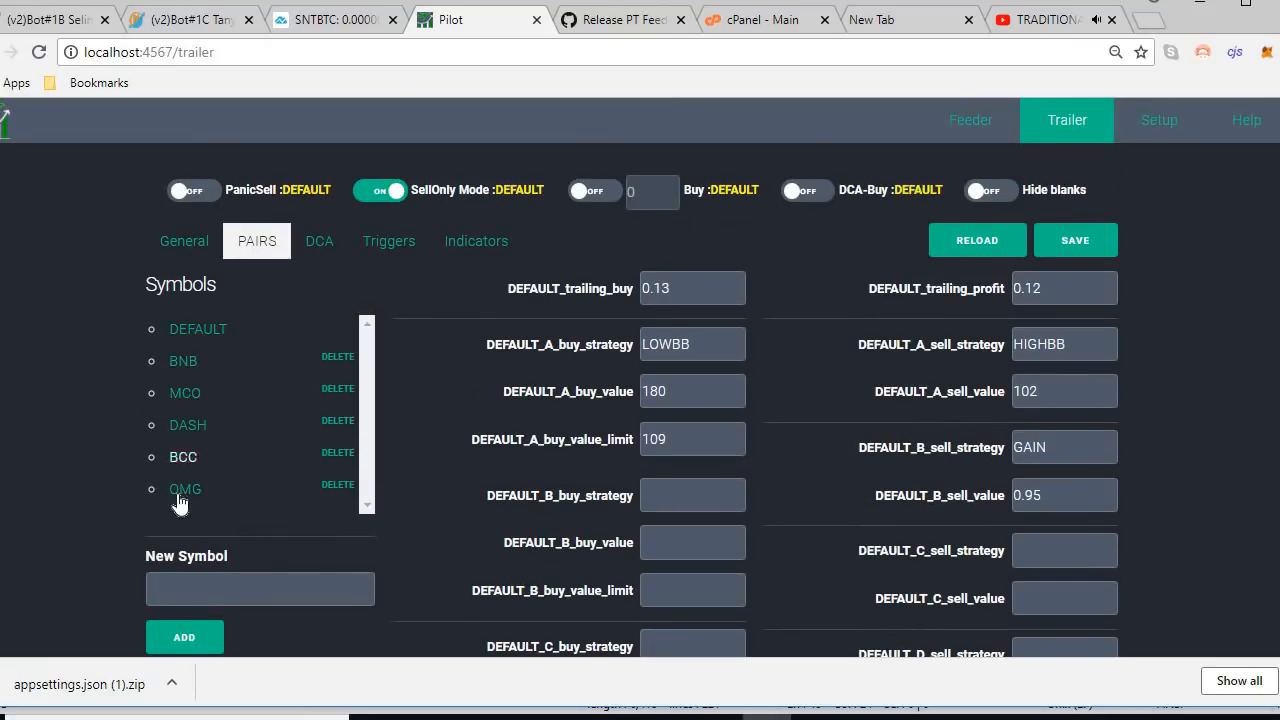
scroll(290, 420, "down", 2)
scroll(240, 425, "up", 2)
left_click(322, 247)
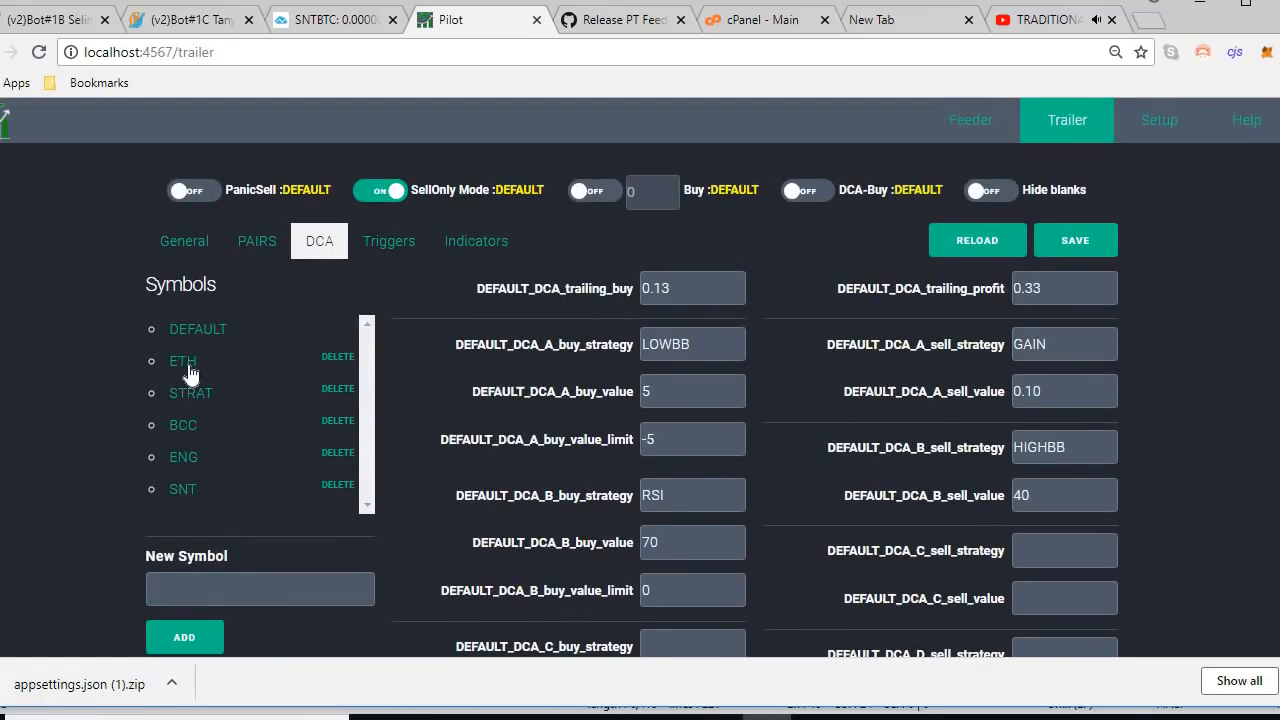
- Return to the Trailer's PAIRS settings, look through the DEFAULT buy and sell strategies, and turn on Hide blanks
left_click(185, 490)
left_click(257, 262)
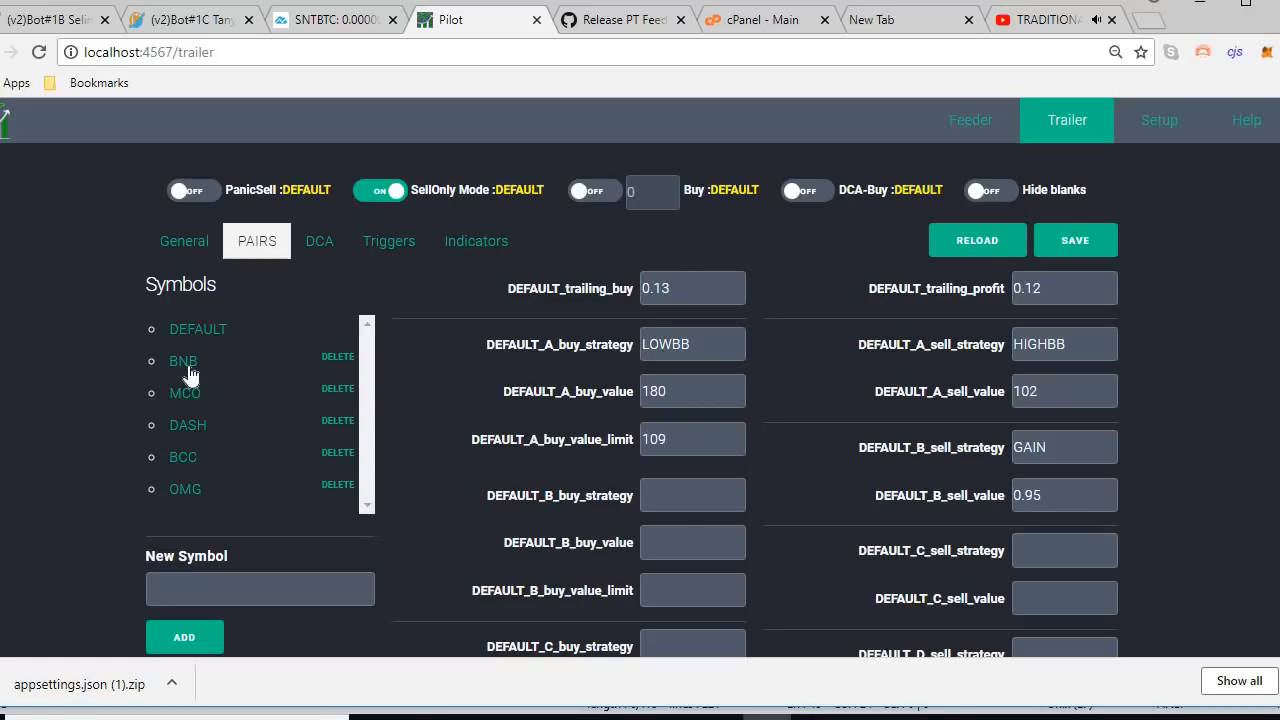
scroll(815, 448, "down", 6)
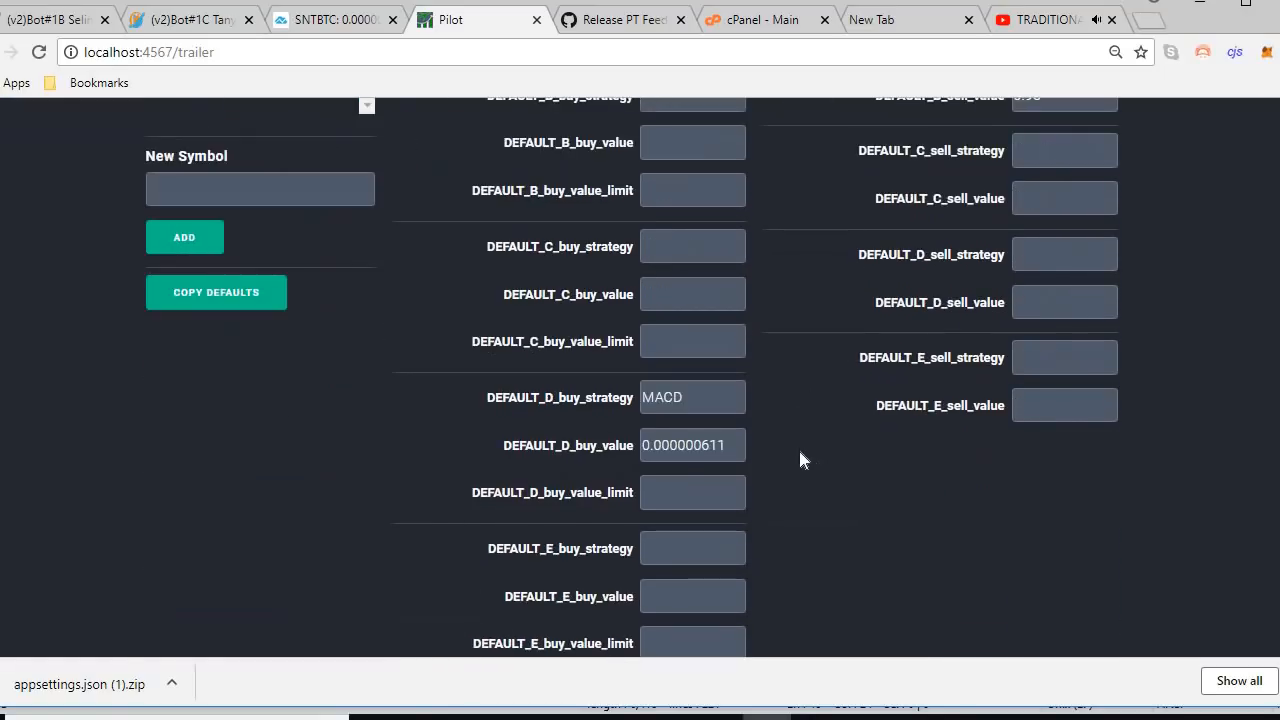
scroll(783, 426, "up", 5)
scroll(847, 393, "up", 1)
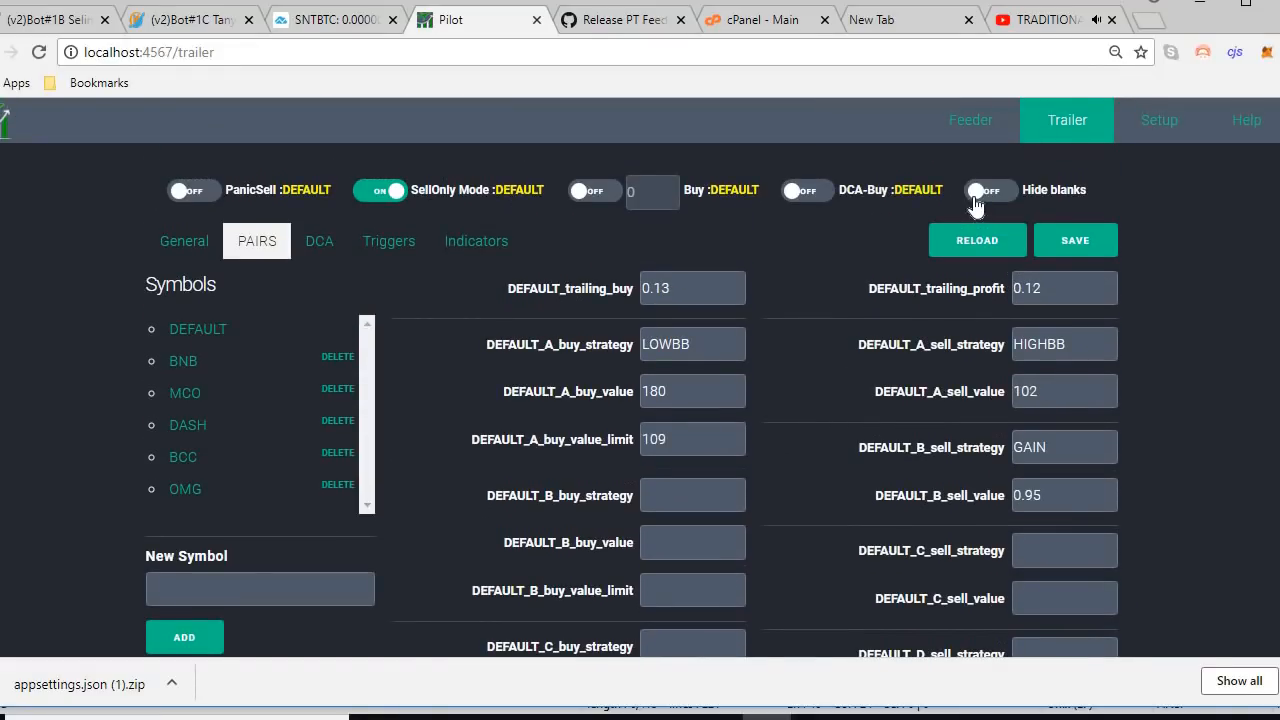
left_click(978, 198)
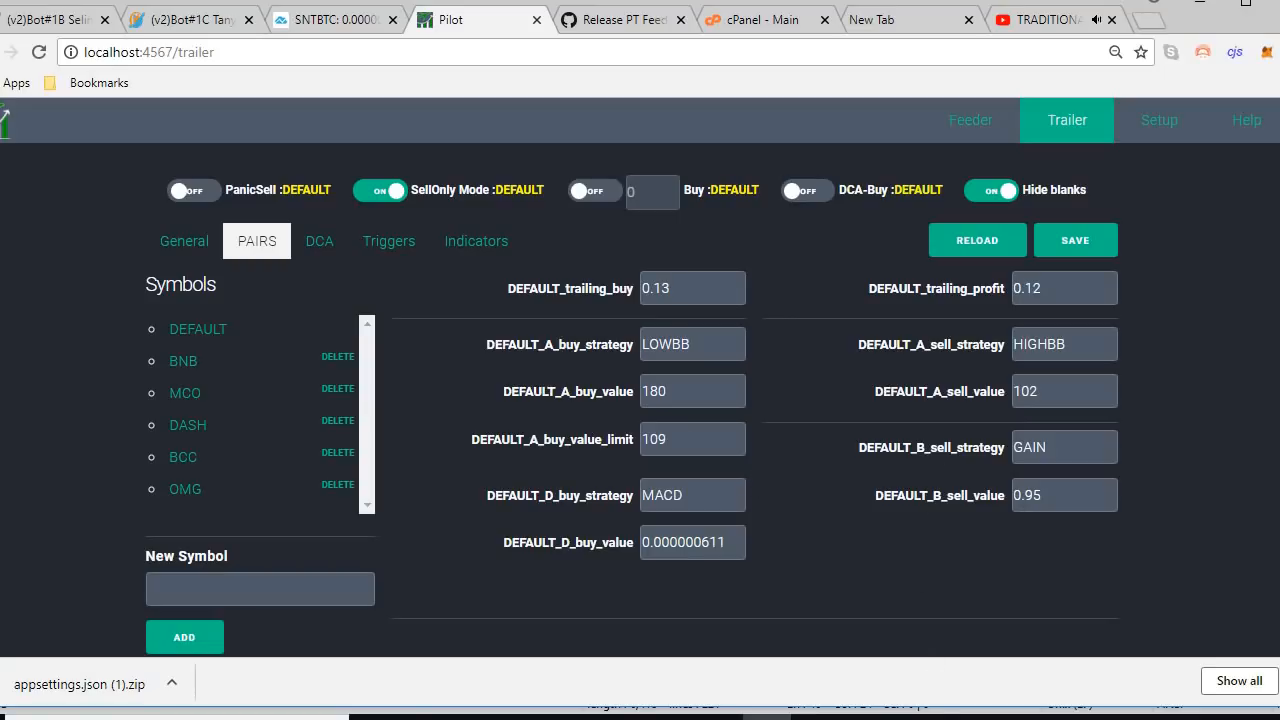
- Switch to the Command Prompt, follow PT Feeder's log through the pair queries and the saving of the PAIRS and DCA files, and return to Pilot
mouse_move(914, 716)
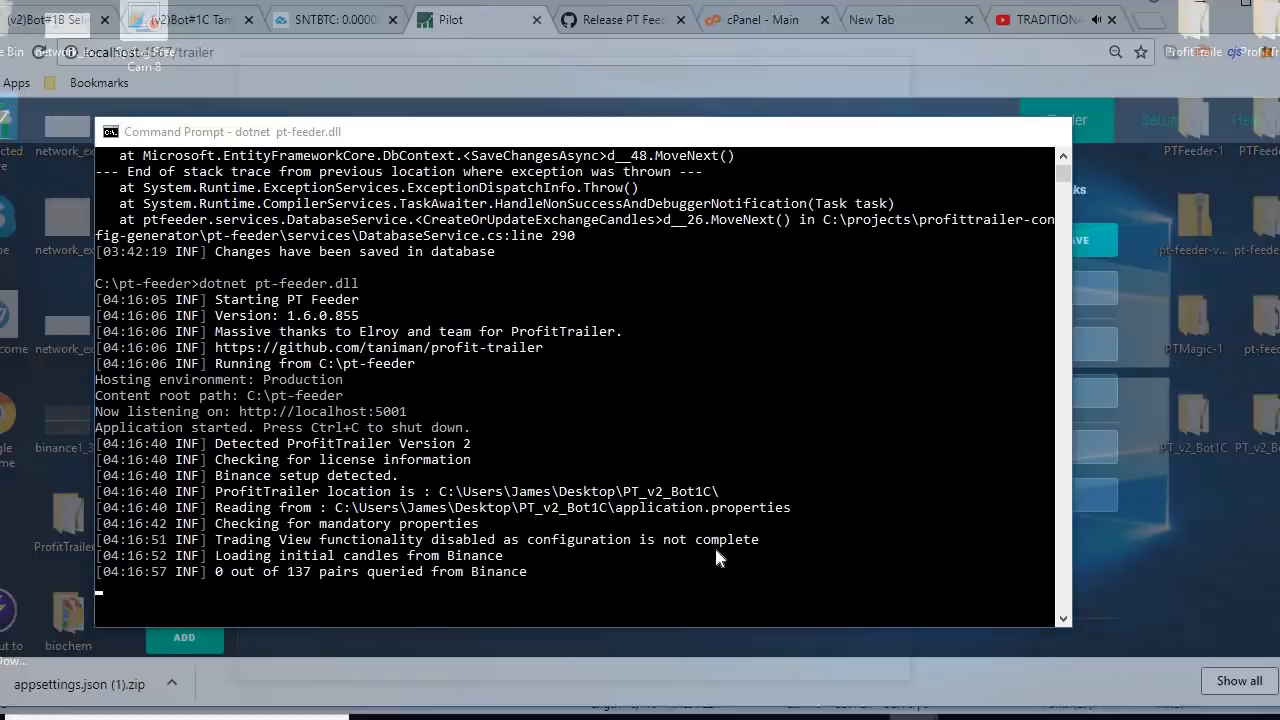
left_click(995, 645)
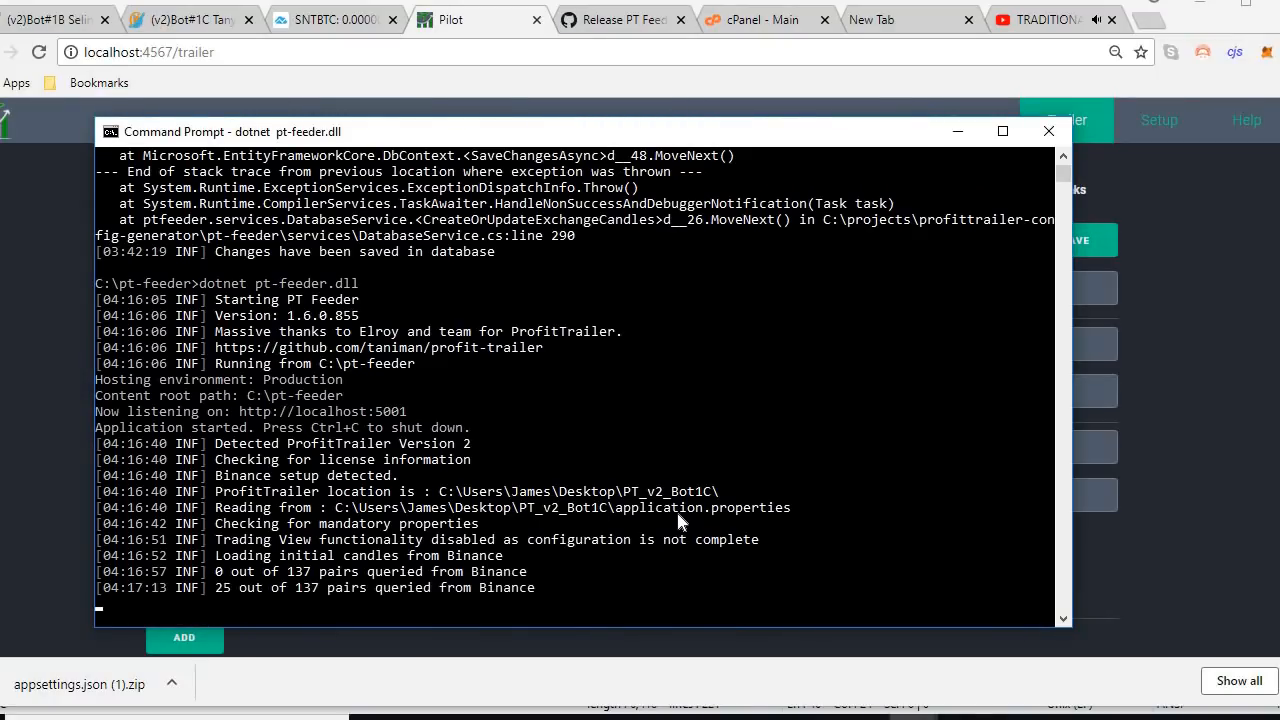
scroll(676, 508, "down", 7)
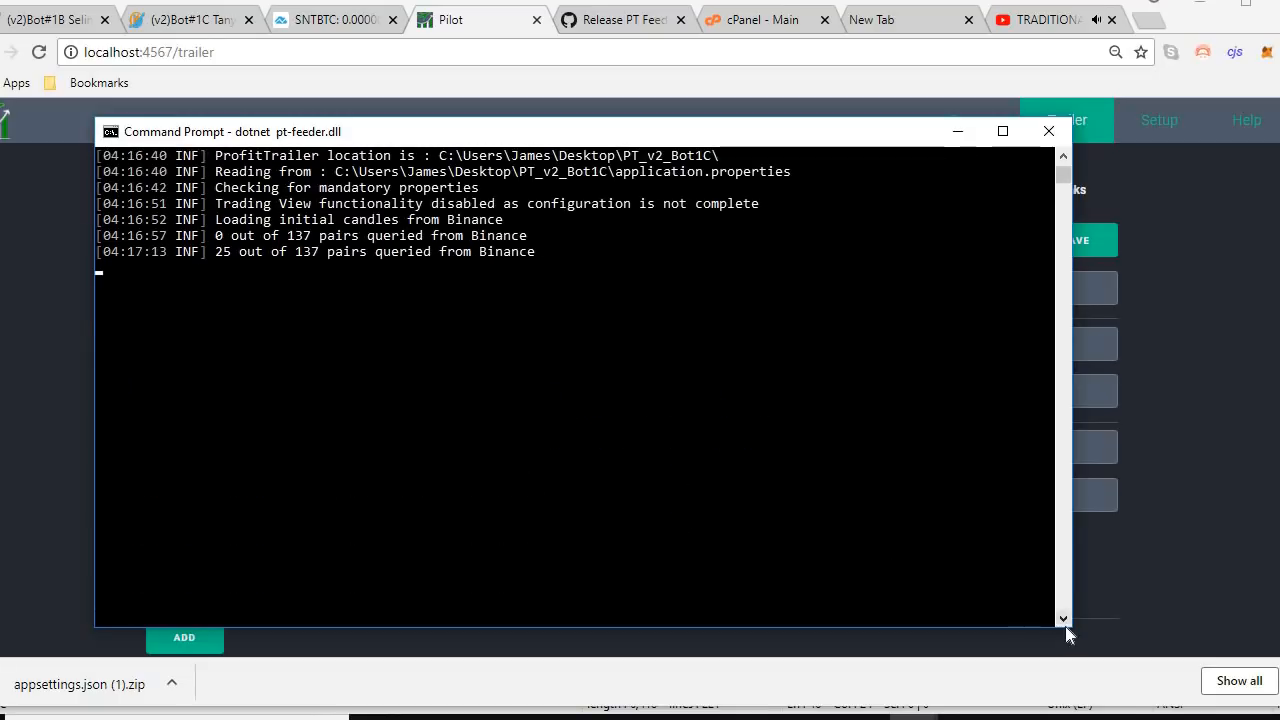
scroll(781, 508, "down", 1)
scroll(781, 508, "up", 1)
scroll(782, 510, "down", 1)
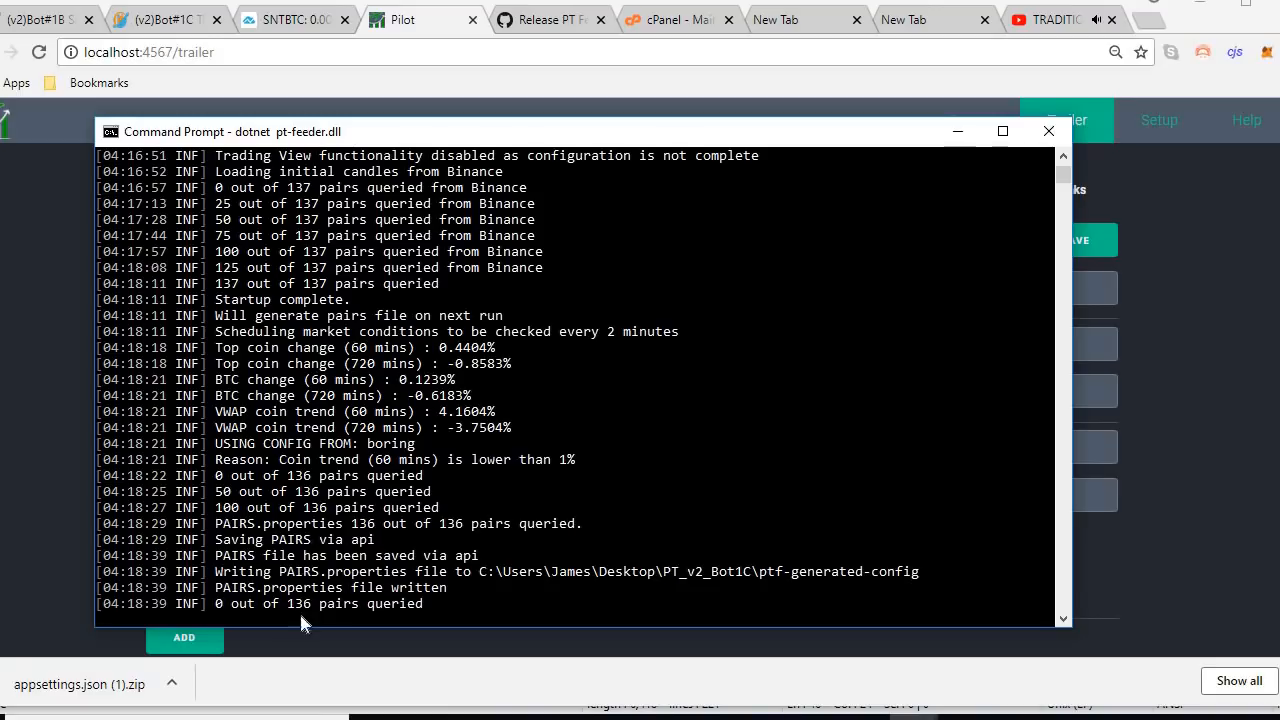
left_click(19, 417)
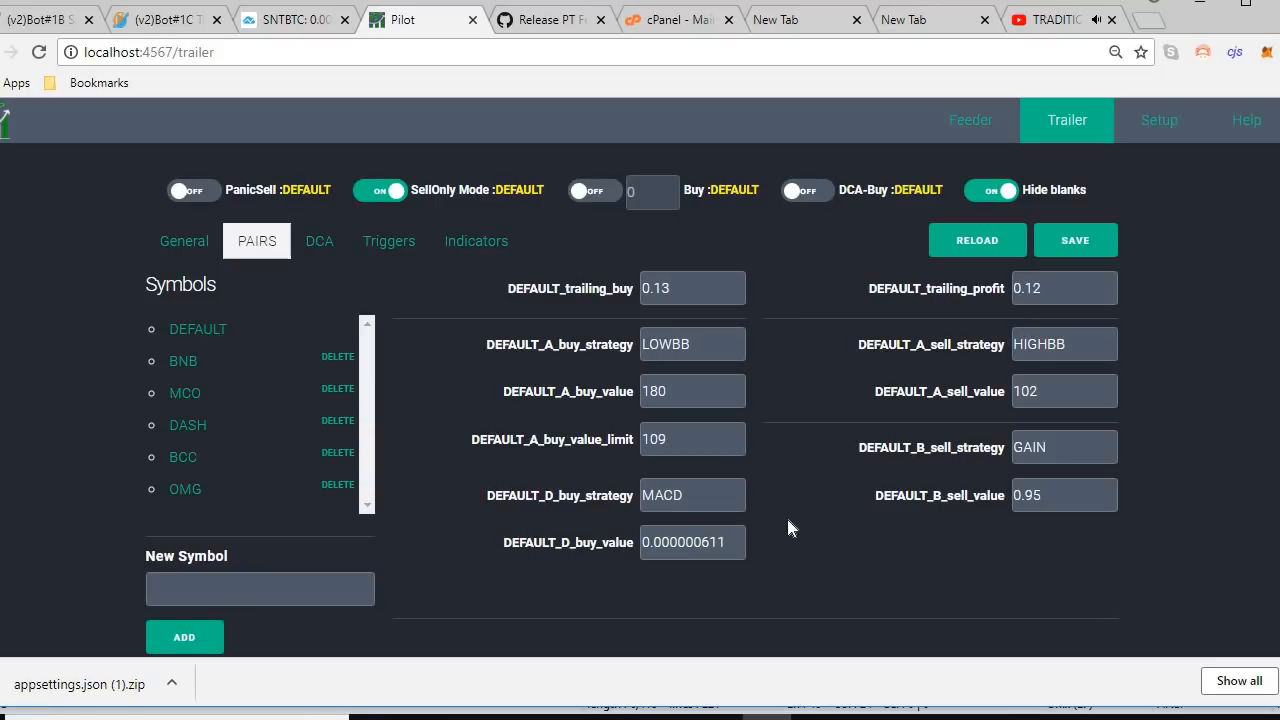
key("alt+Tab")
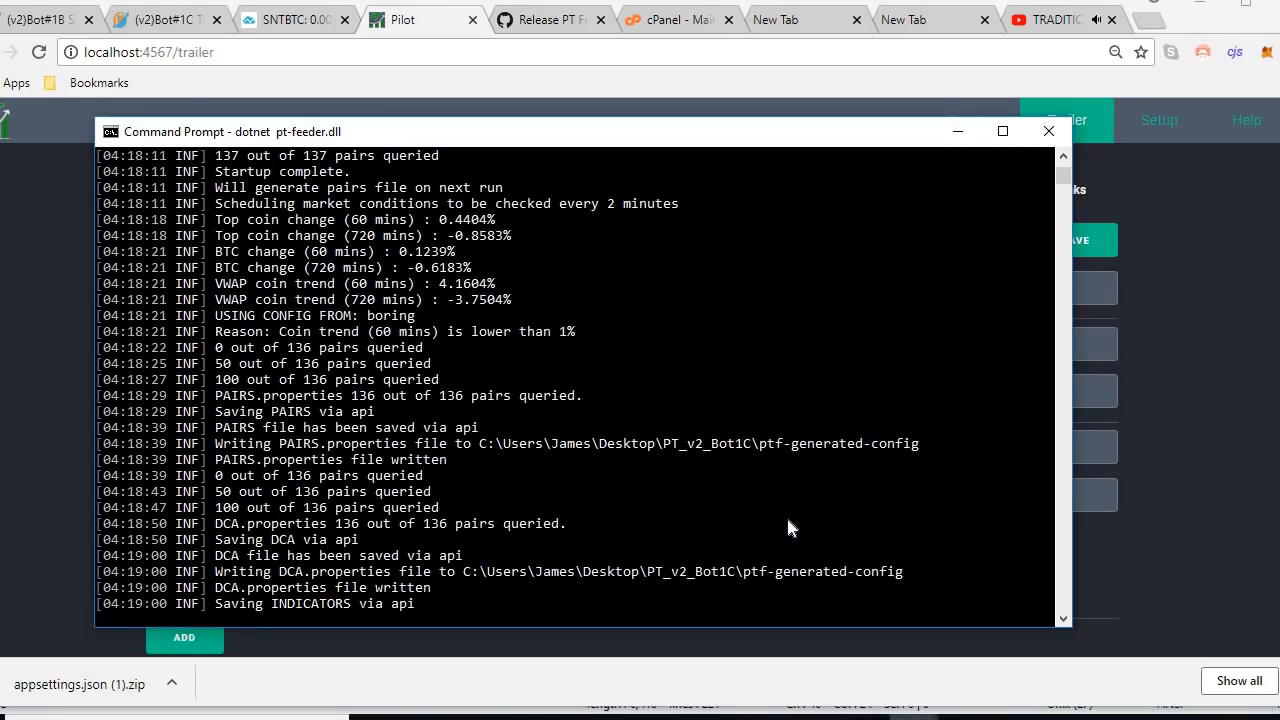
key("alt+Tab")
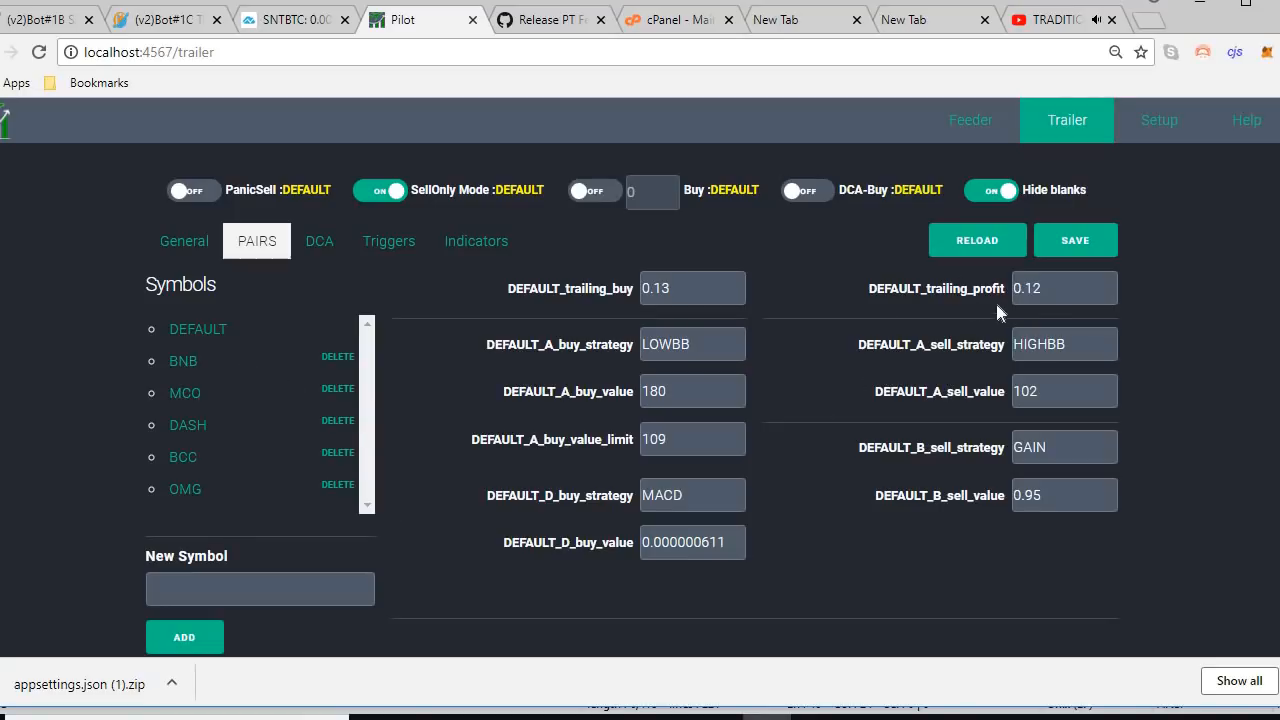
- Open the Pairs config in ProfitTrailer (Bot#1C) and look through its DEFAULT values and coin entries down to AION
left_click(160, 19)
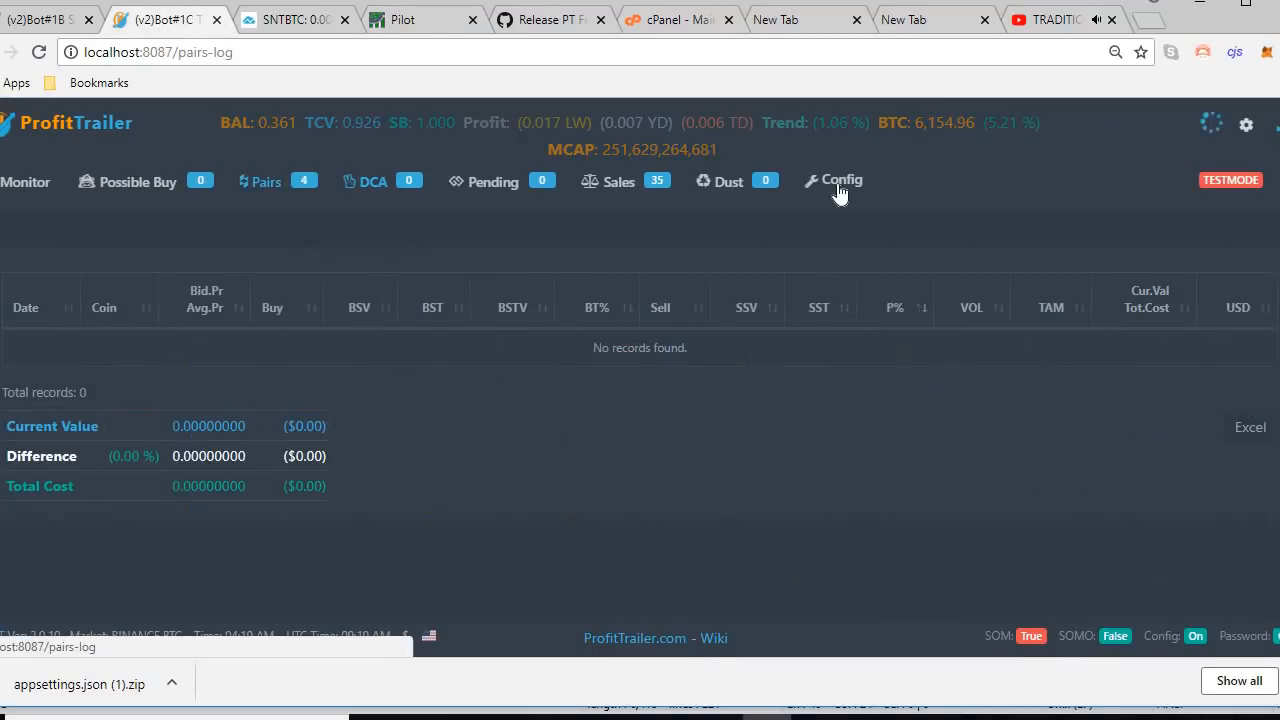
left_click(838, 186)
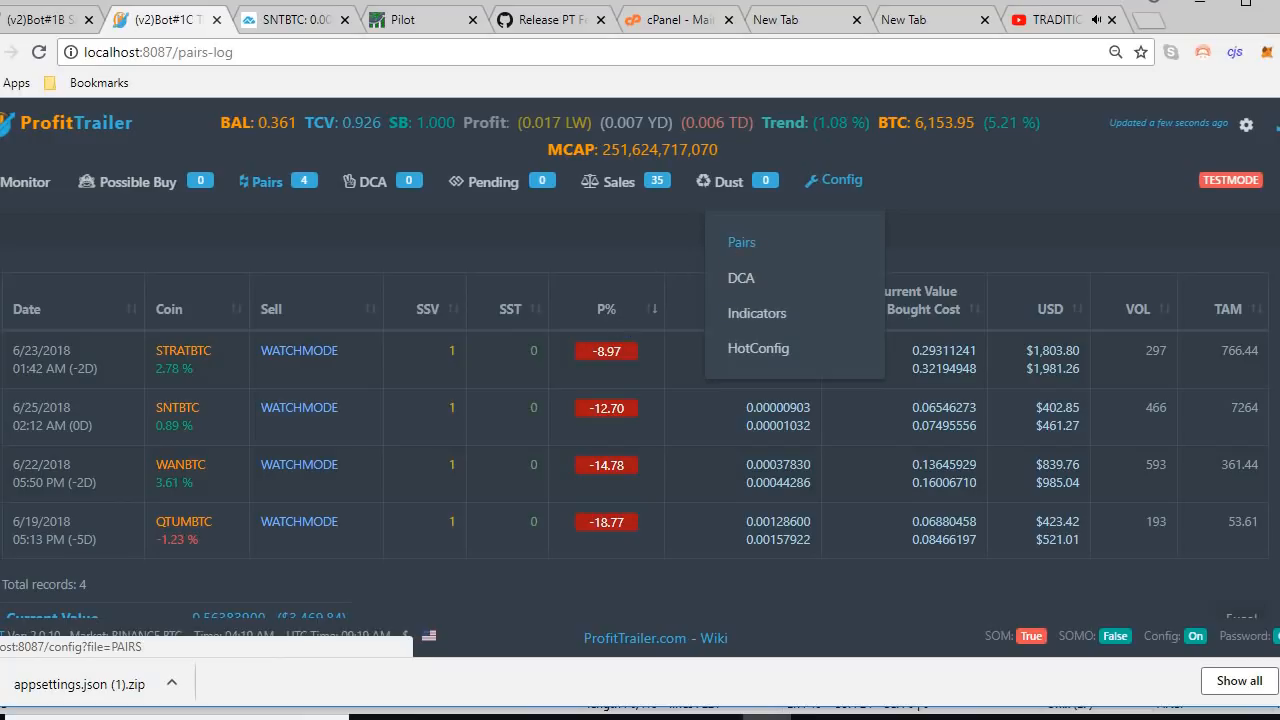
left_click(741, 242)
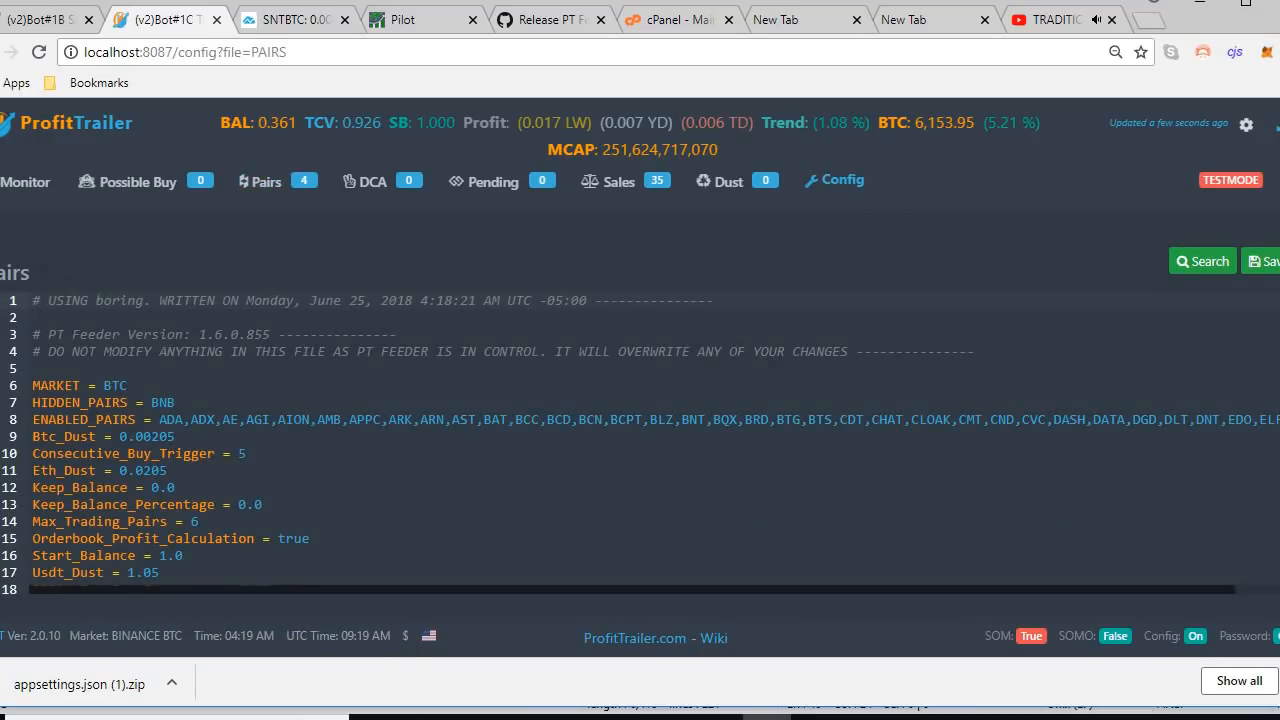
scroll(640, 440, "down", 5)
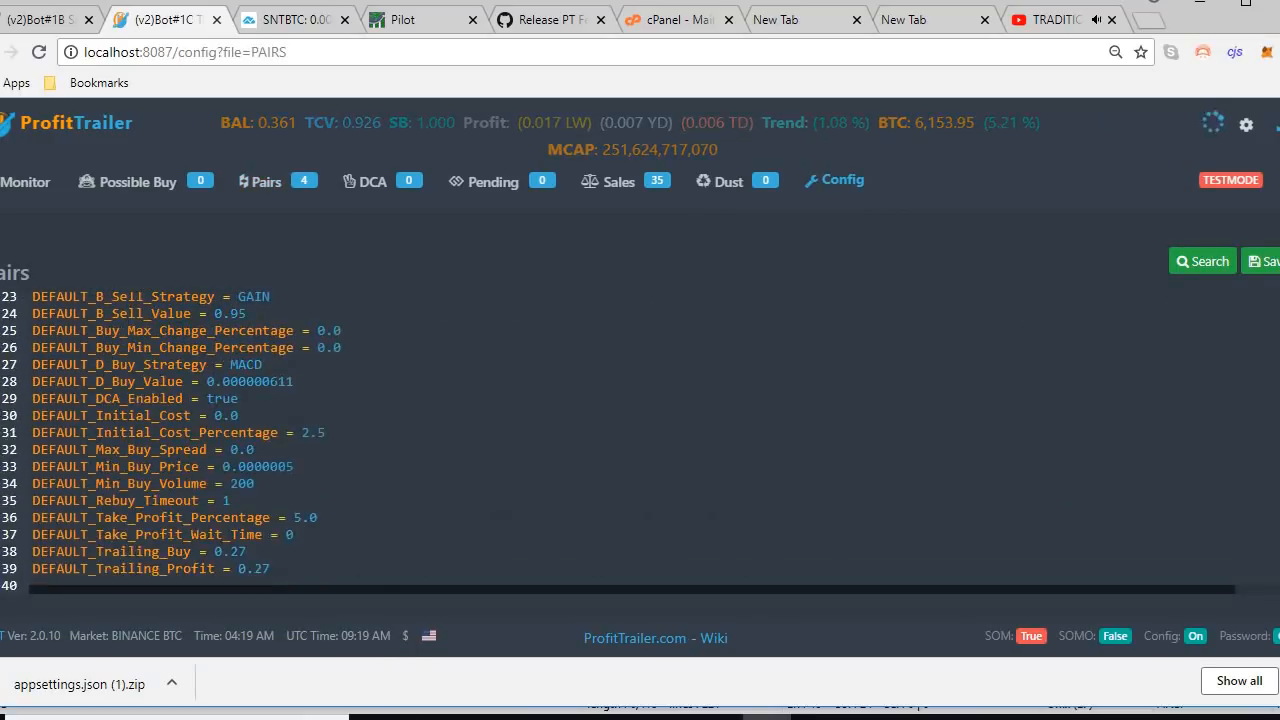
scroll(640, 440, "down", 20)
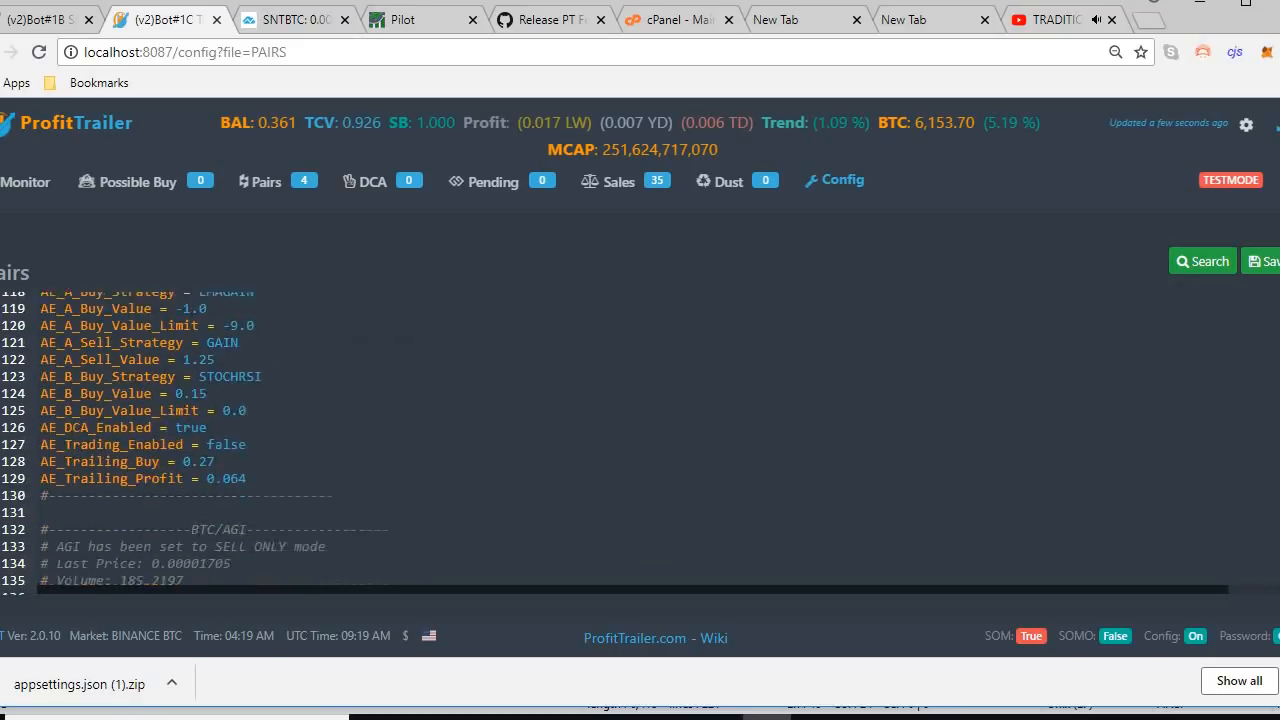
scroll(640, 440, "down", 8)
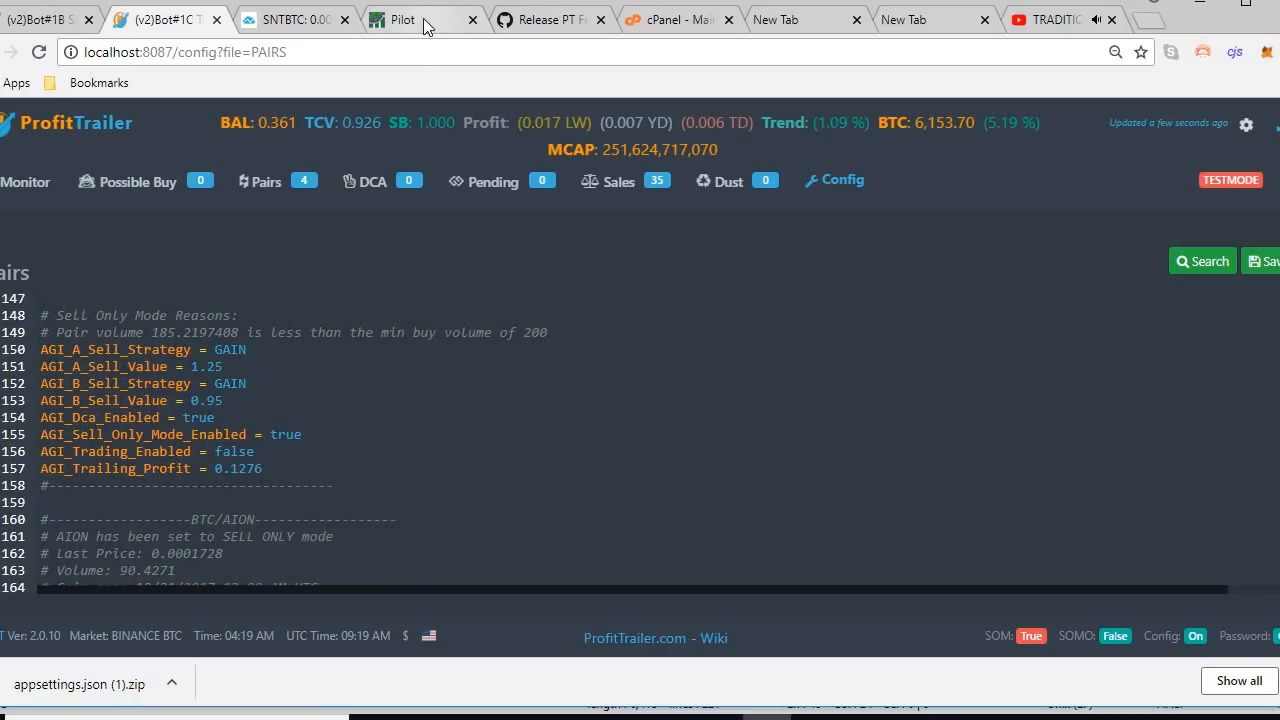
- Return to Pilot, reload the Trailer's PAIRS settings, and look through the whole symbol list from DEFAULT to ZRX
left_click(410, 20)
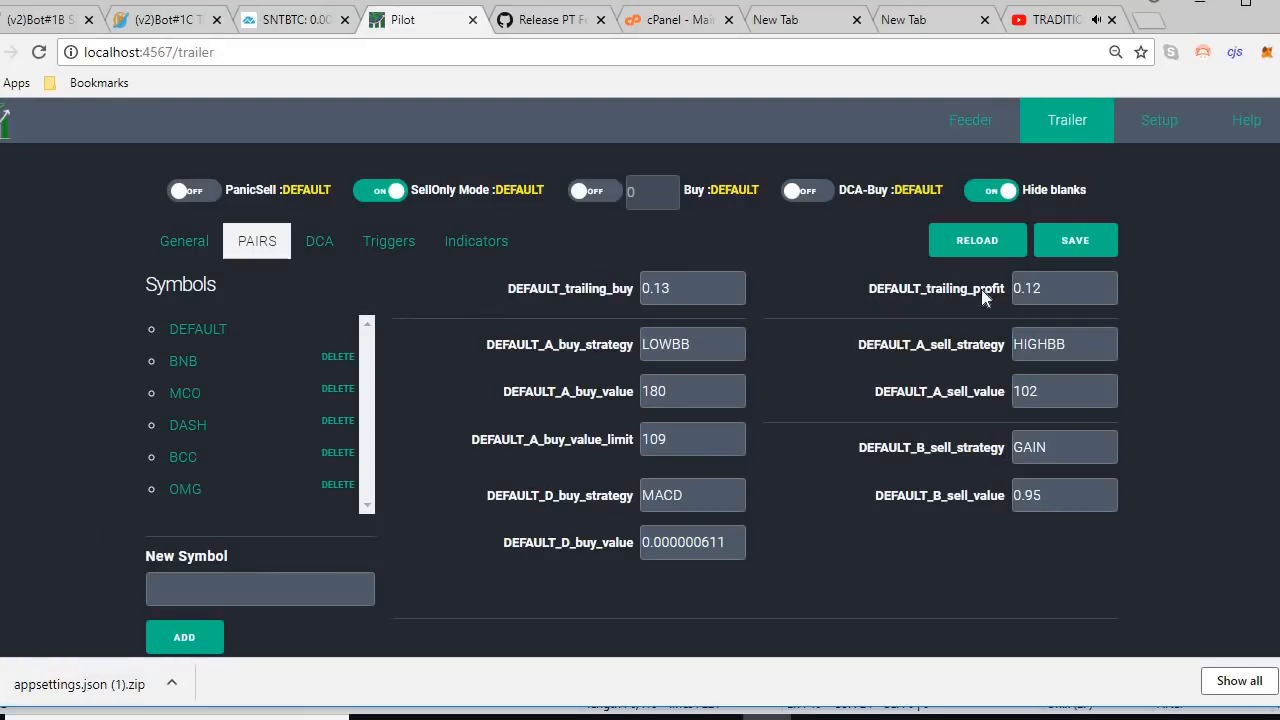
left_click(985, 250)
left_click(1074, 248)
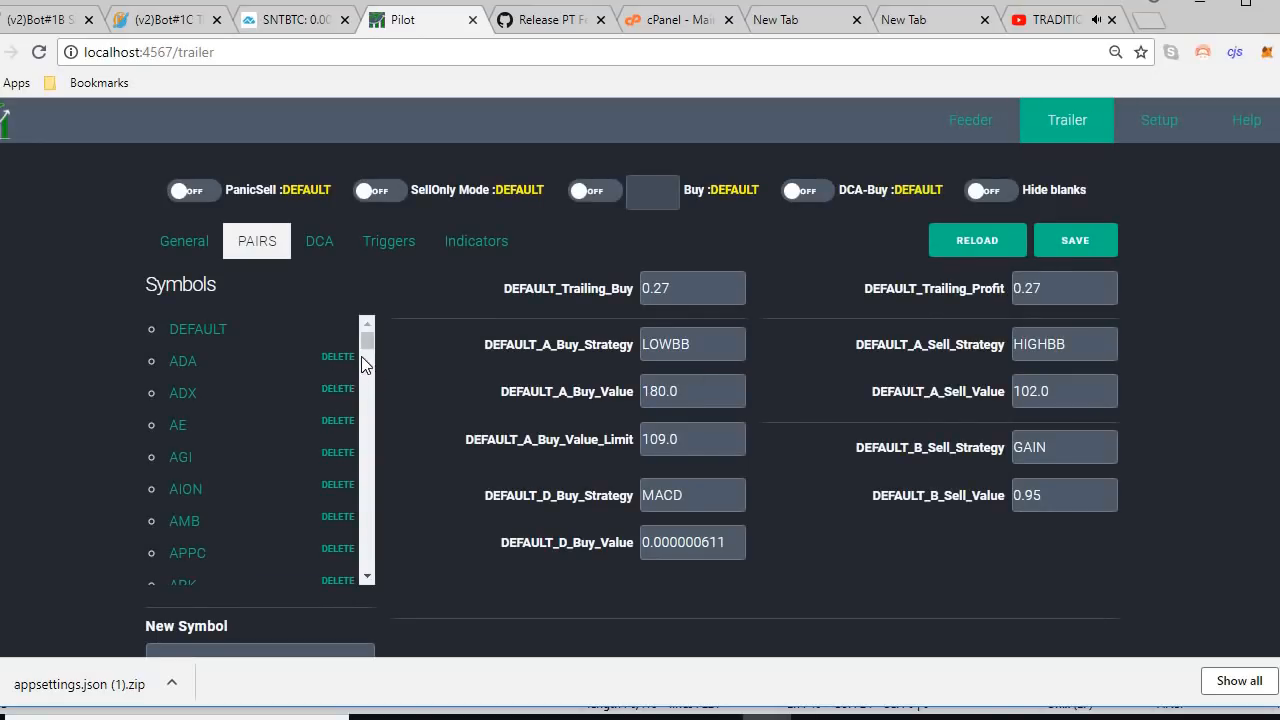
scroll(368, 345, "down", 6)
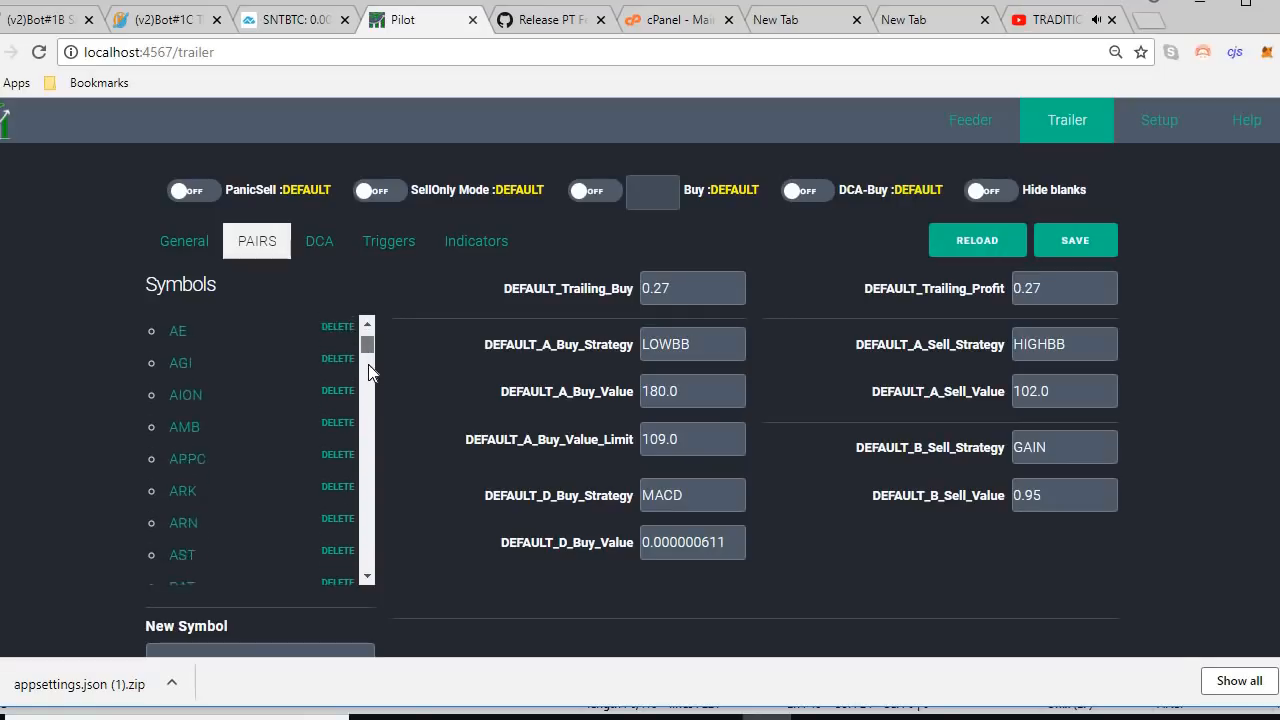
scroll(367, 398, "down", 5)
left_click_drag(371, 431, 368, 572)
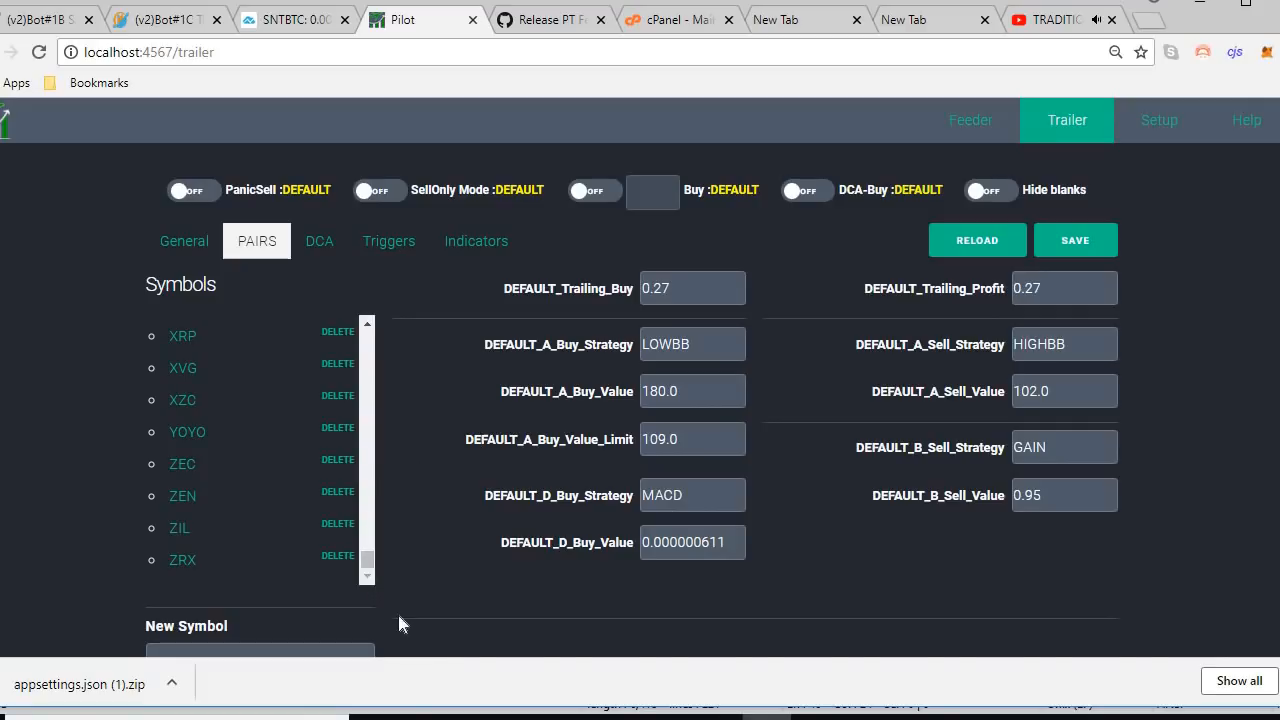
left_click_drag(370, 561, 373, 321)
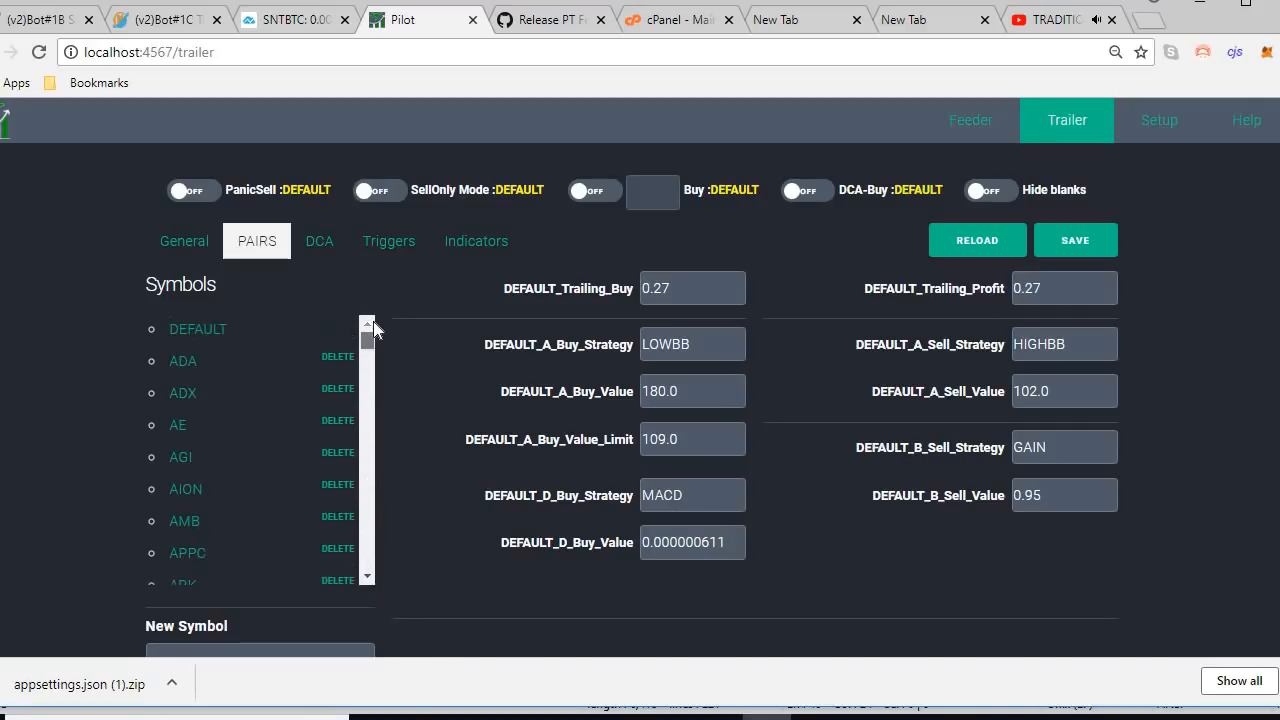
- Review the PAIRS strategies and SellOnly Mode state of ADA, ADX, AE, AGI, AION, AMB and APPC in turn
left_click(184, 364)
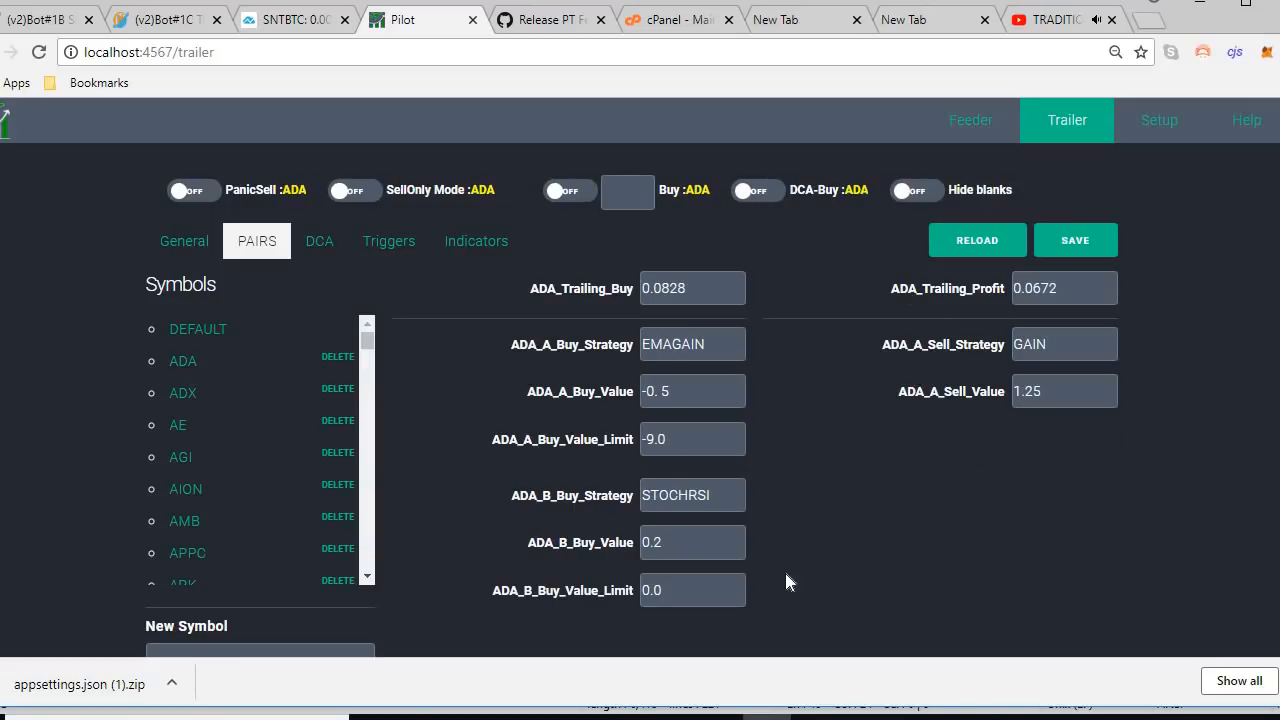
left_click(183, 393)
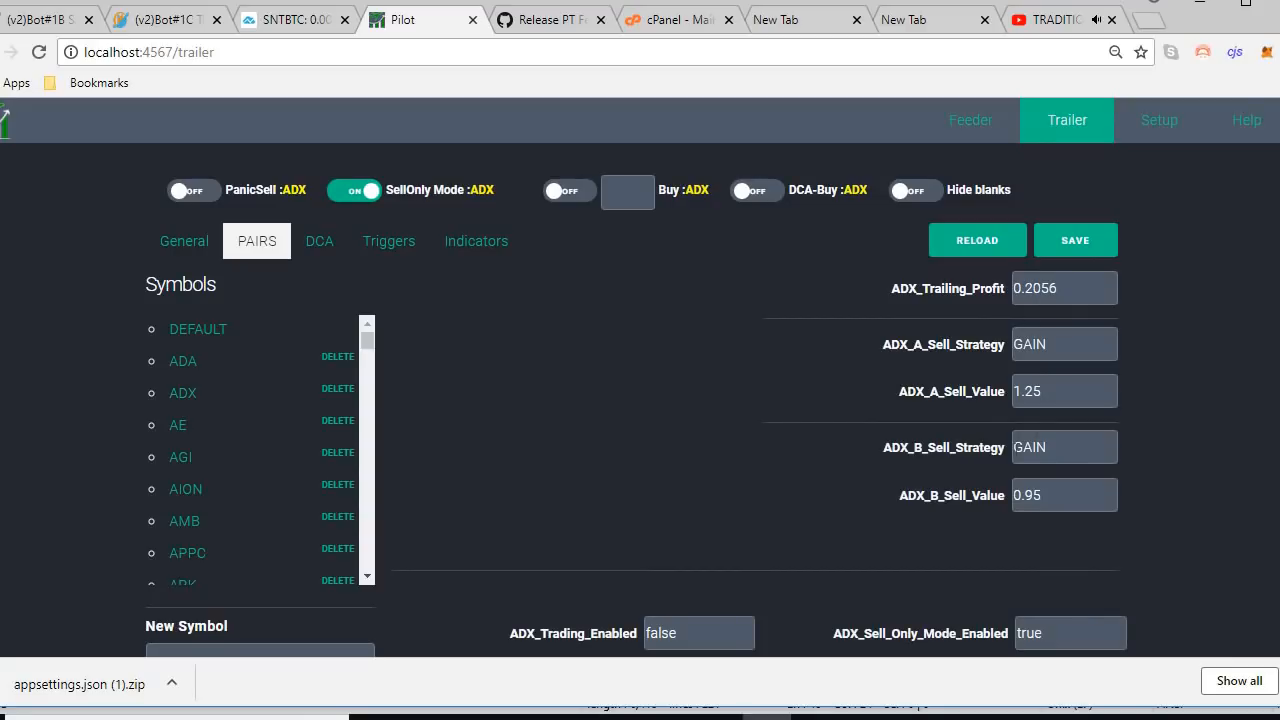
scroll(1026, 550, "down", 2)
scroll(1026, 552, "up", 2)
left_click(179, 424)
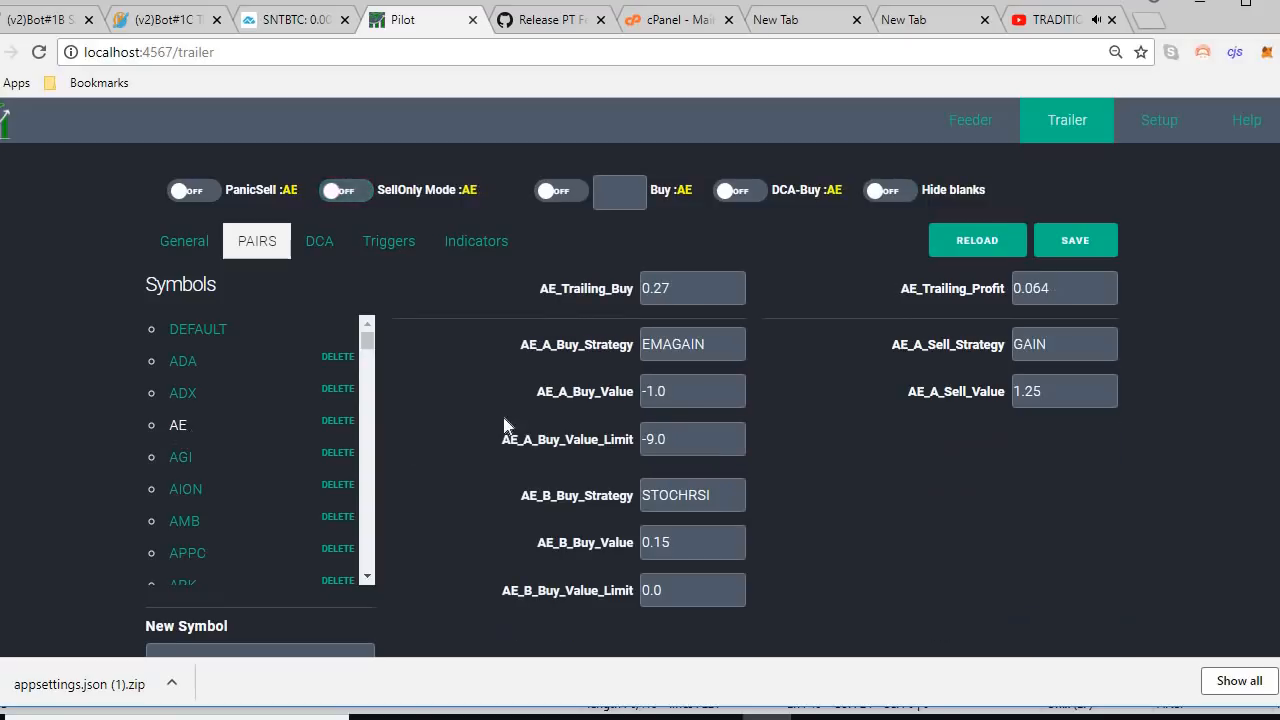
left_click(184, 456)
left_click(190, 490)
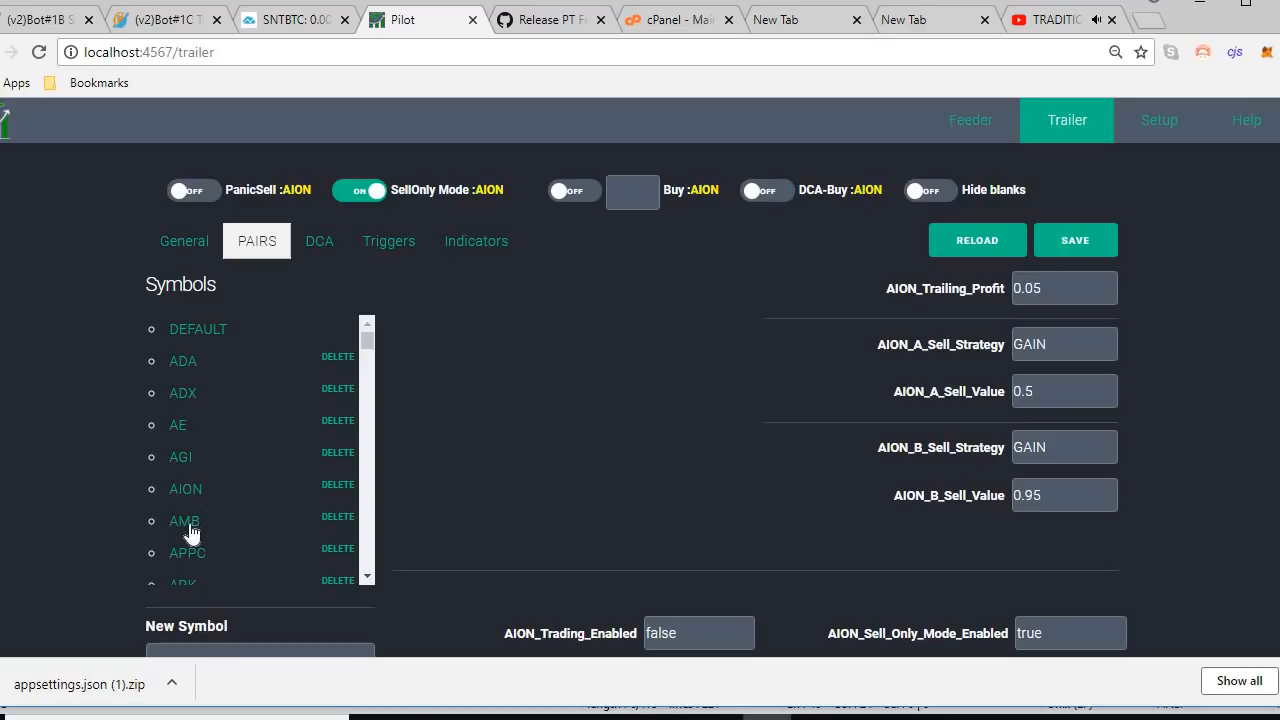
left_click(187, 524)
left_click(196, 555)
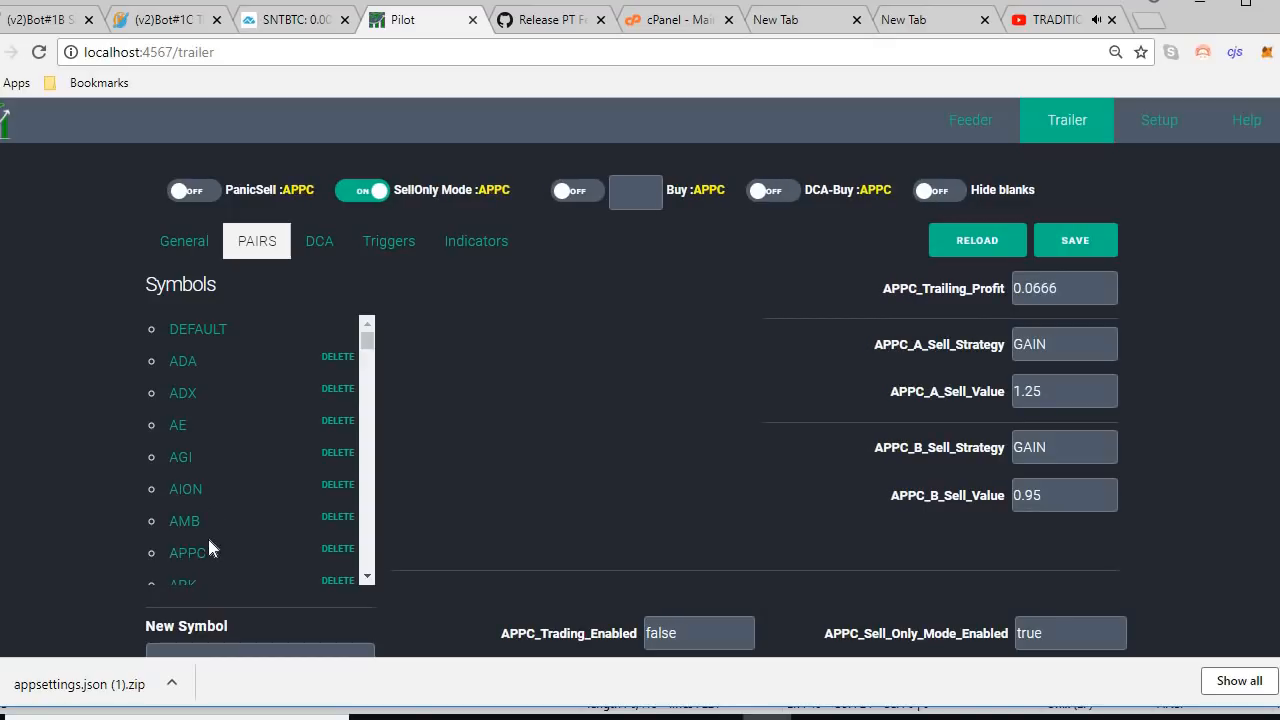
- Check the PAIRS settings of ARN and AST, including AST's trading, DCA and sell-only values
scroll(192, 540, "down", 2)
scroll(190, 518, "down", 1)
left_click(184, 417)
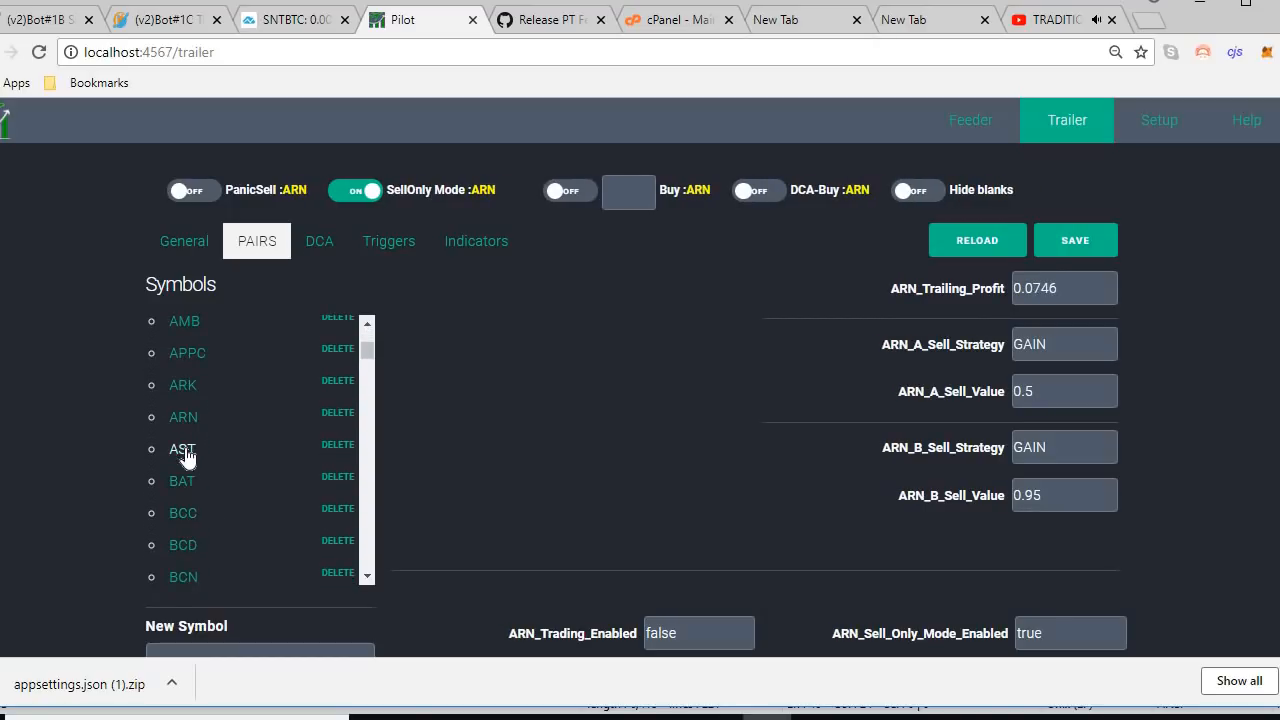
left_click(183, 450)
scroll(657, 480, "down", 2)
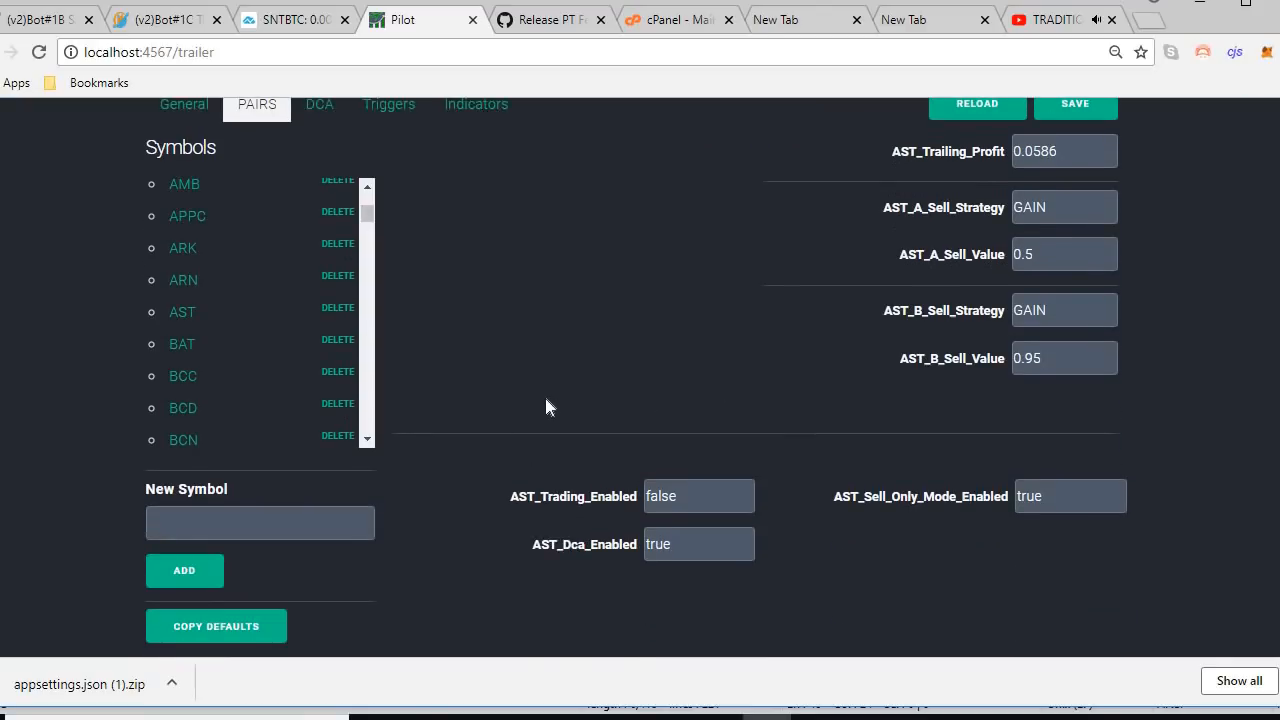
scroll(549, 405, "up", 2)
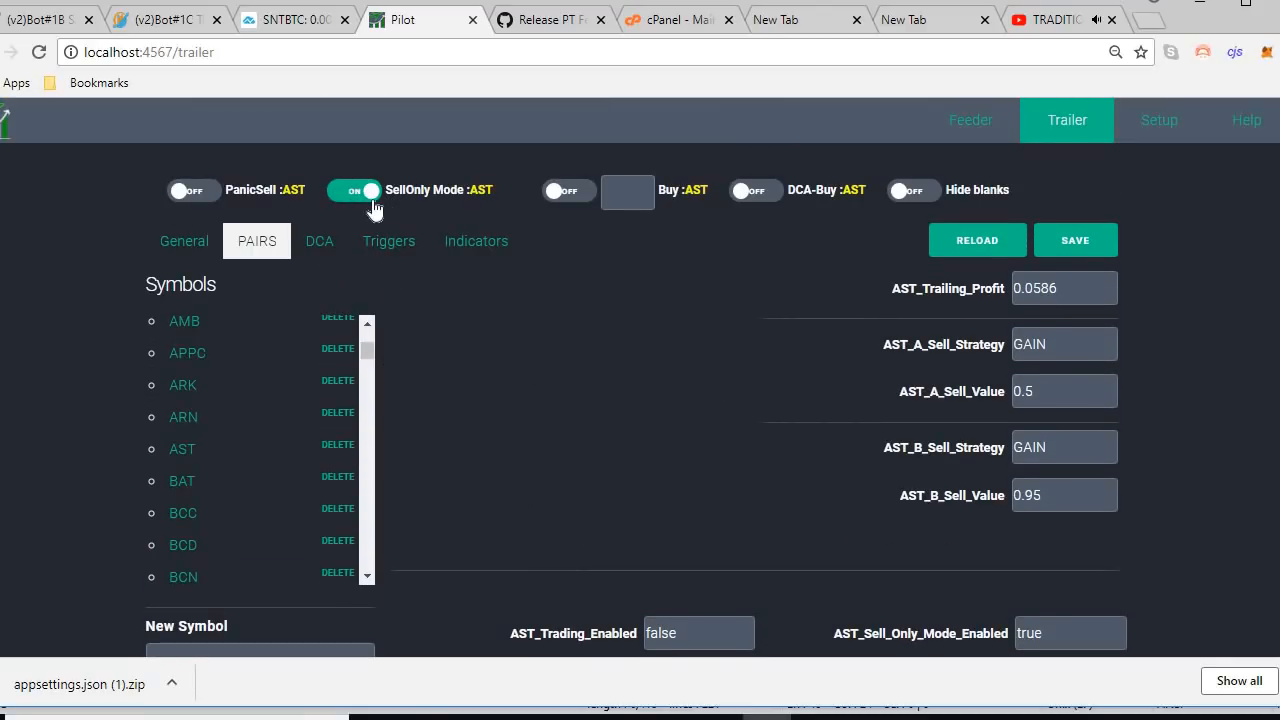
scroll(627, 541, "down", 2)
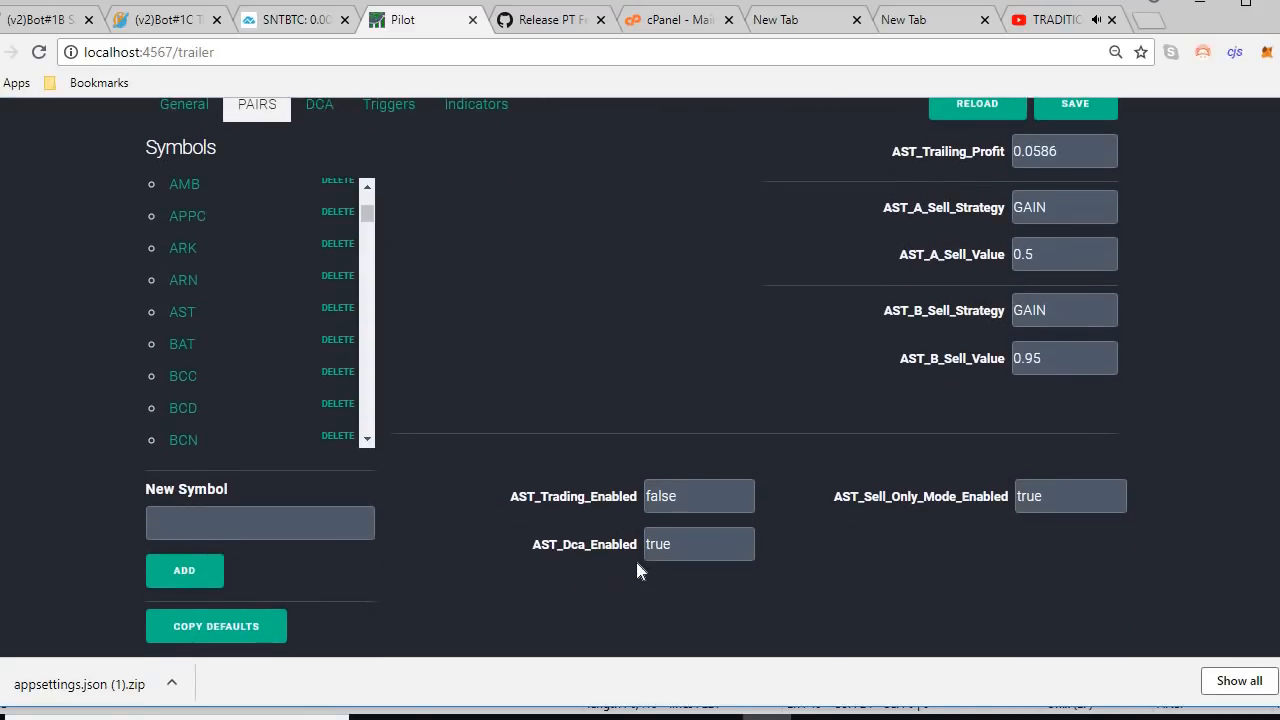
scroll(540, 544, "up", 2)
- Inspect the PAIRS settings of BCD, BCC, CDT and DGD, including DGD's trading and DCA values
left_click(188, 546)
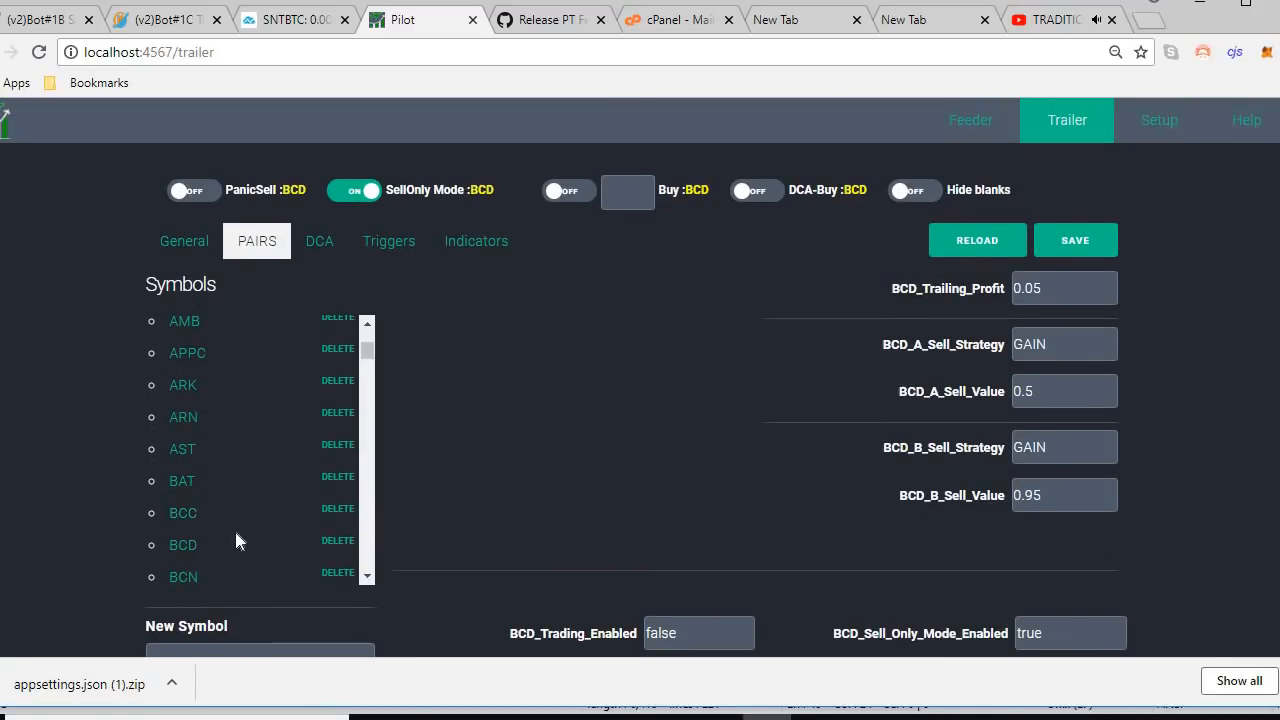
left_click(190, 518)
scroll(194, 524, "down", 2)
left_click(212, 532)
scroll(205, 515, "down", 3)
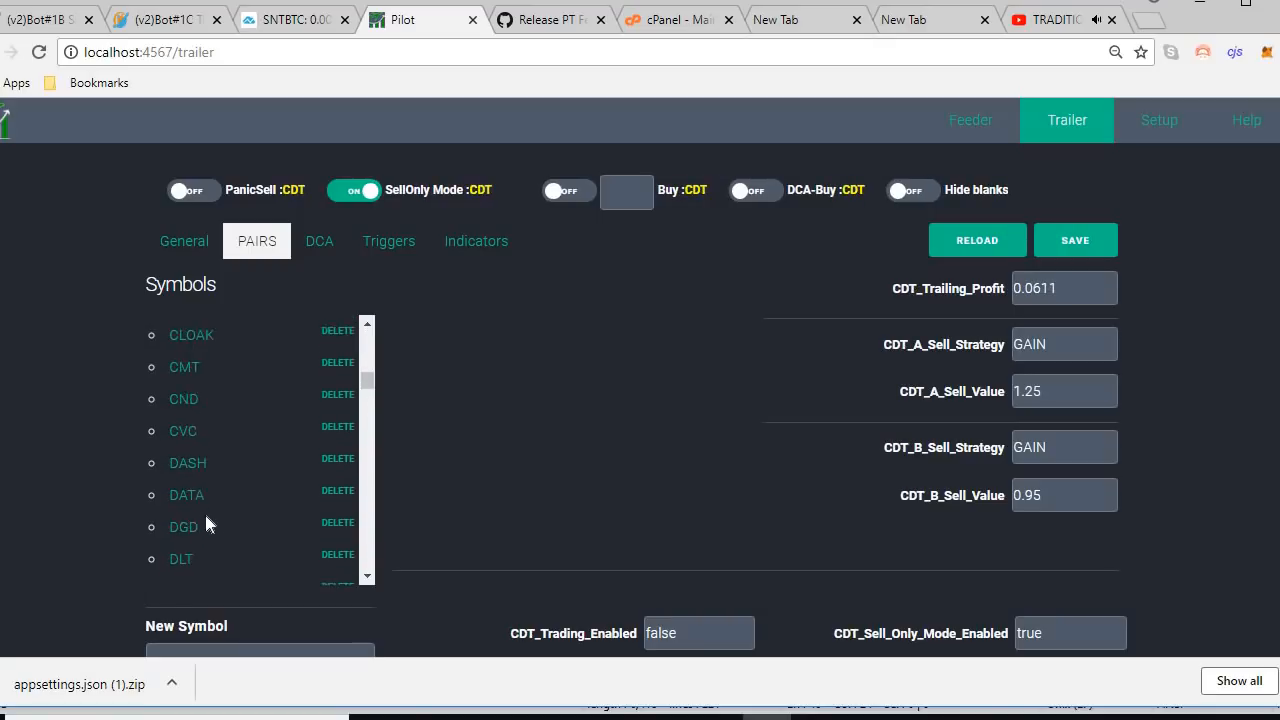
left_click(184, 489)
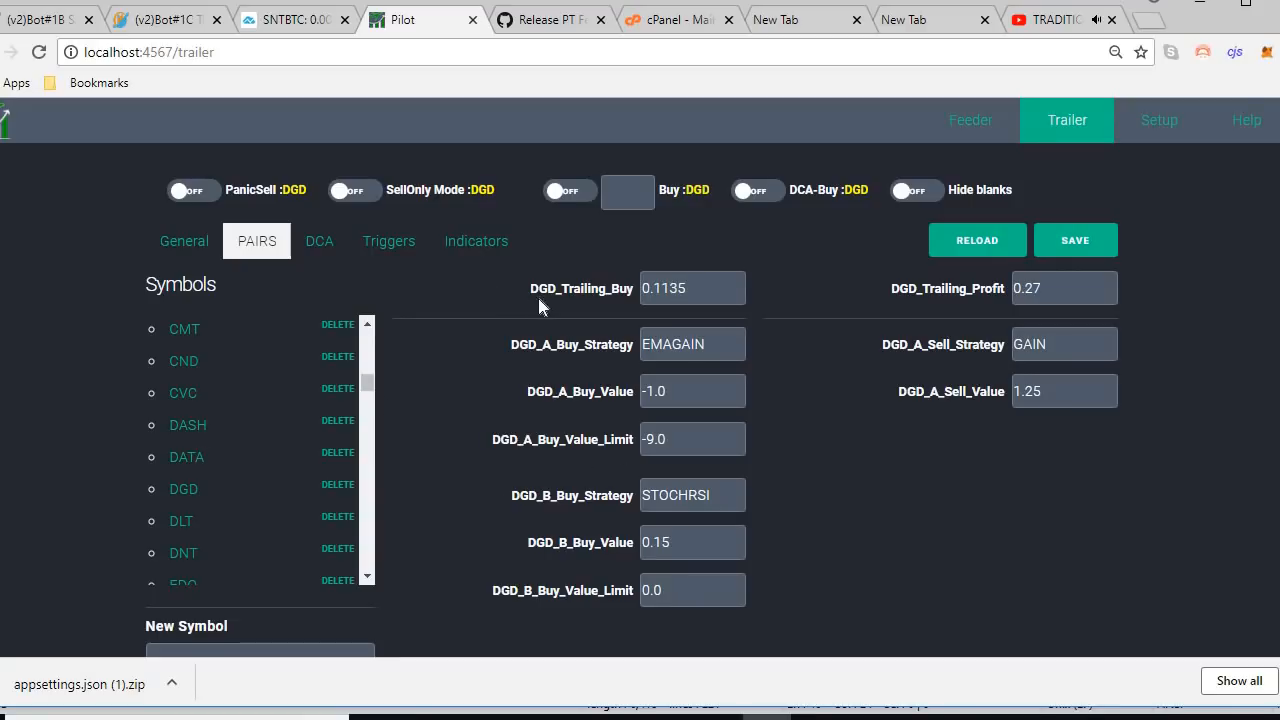
scroll(782, 453, "down", 2)
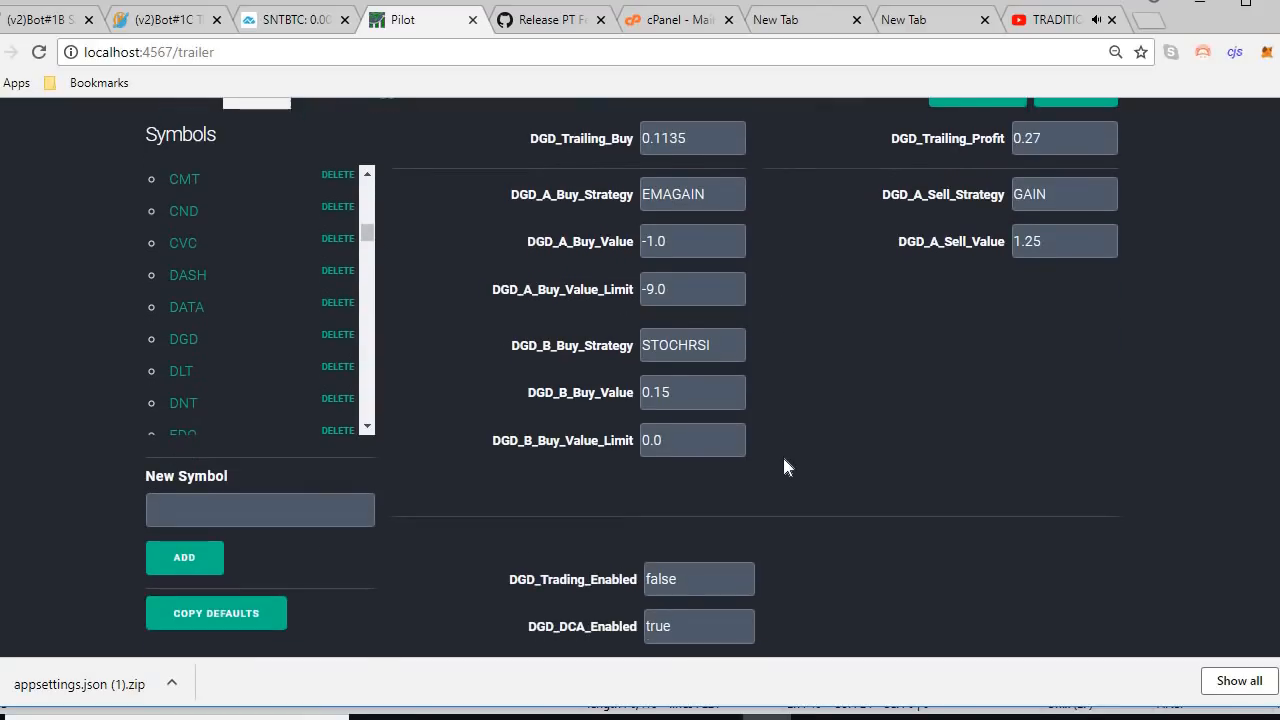
- Look through the PAIRS symbol list, from the DEFAULT entry down past the coins around LRC
scroll(782, 453, "up", 2)
scroll(822, 432, "down", 2)
scroll(840, 460, "up", 2)
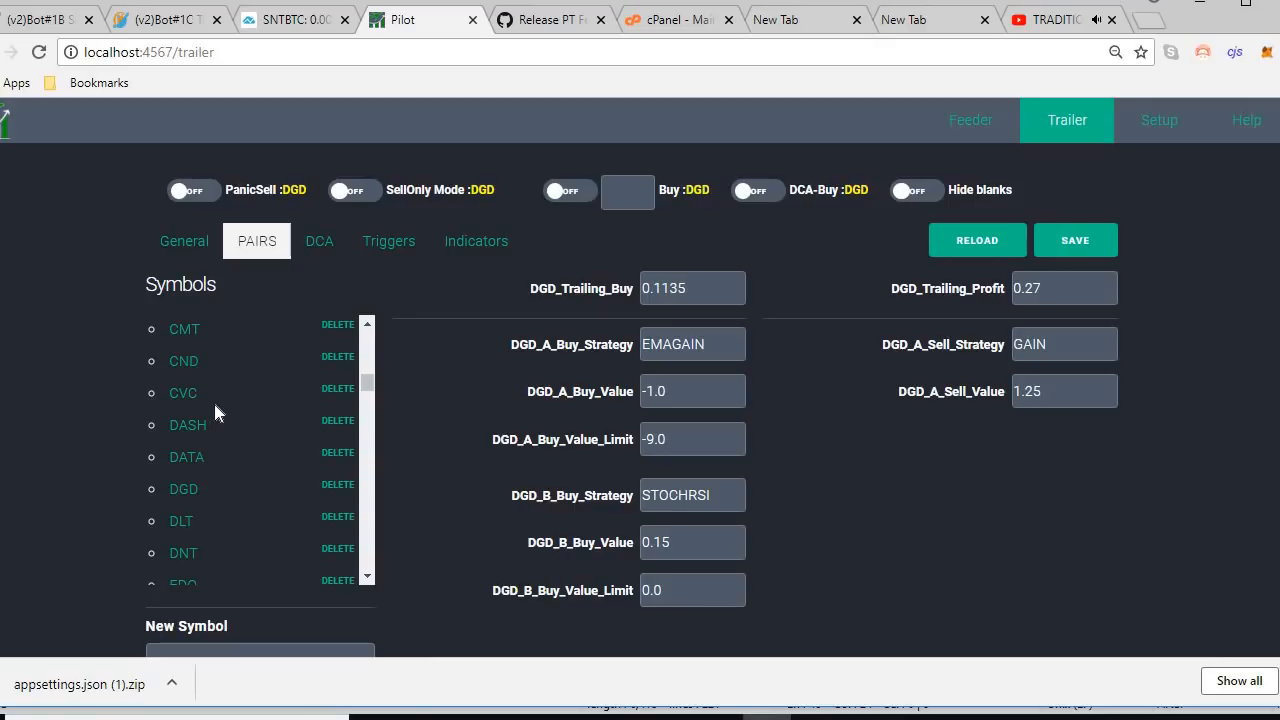
scroll(213, 399, "down", 8)
scroll(214, 400, "up", 5)
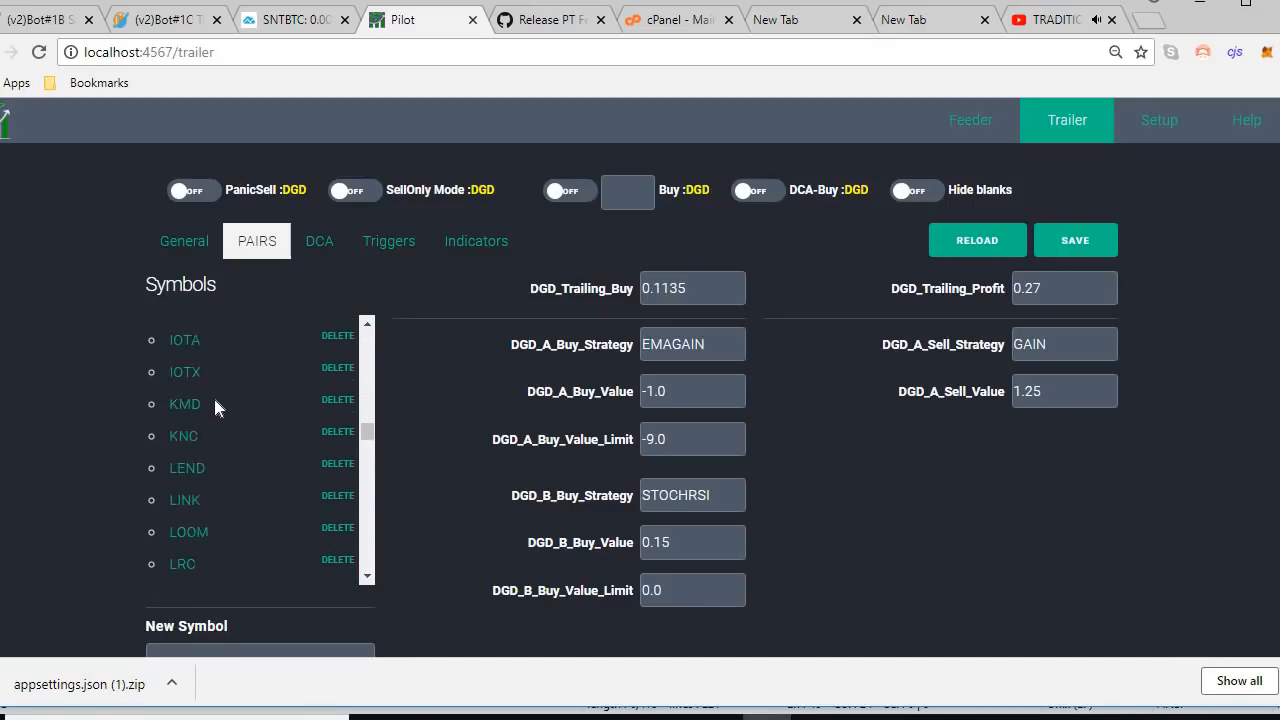
scroll(214, 401, "up", 4)
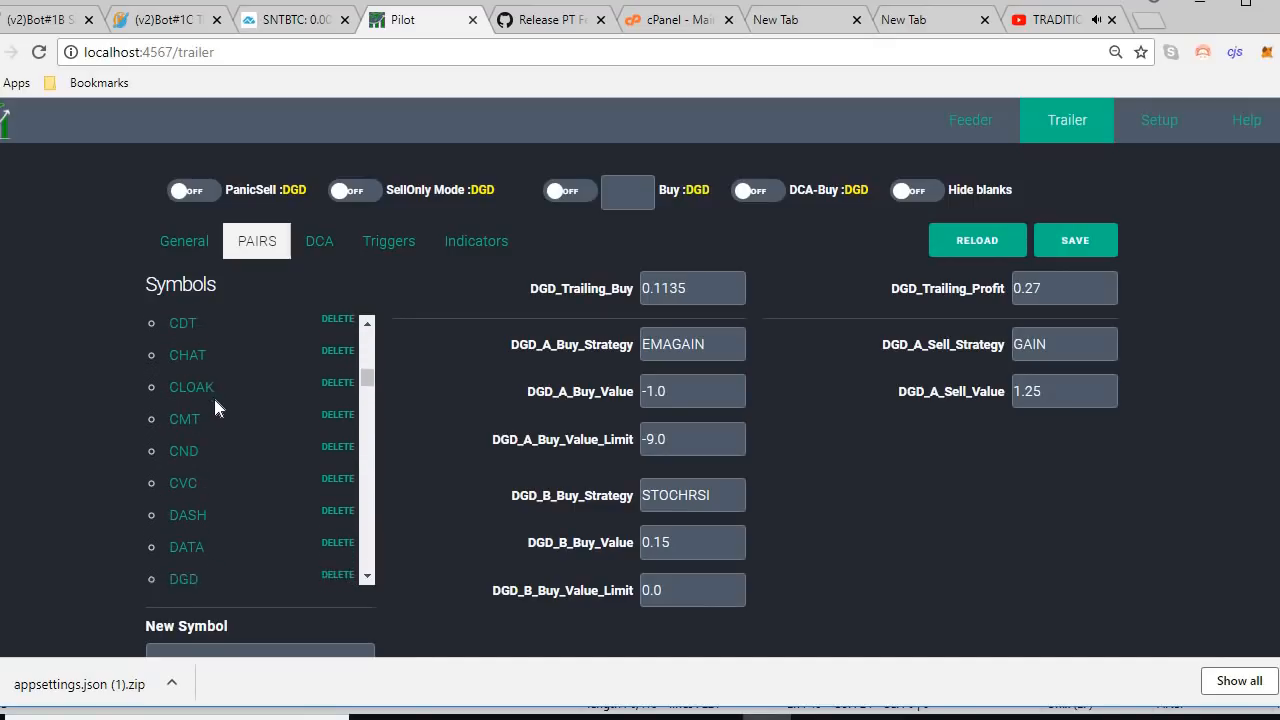
scroll(214, 401, "down", 3)
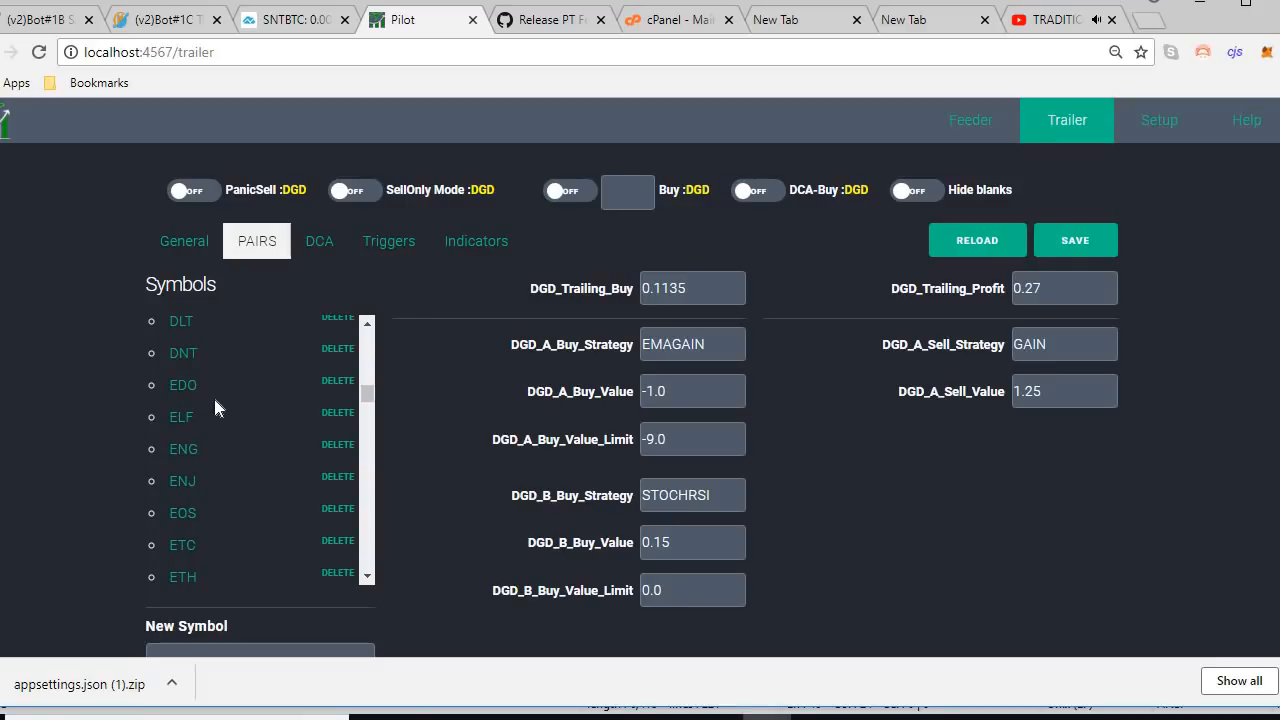
scroll(215, 405, "down", 1)
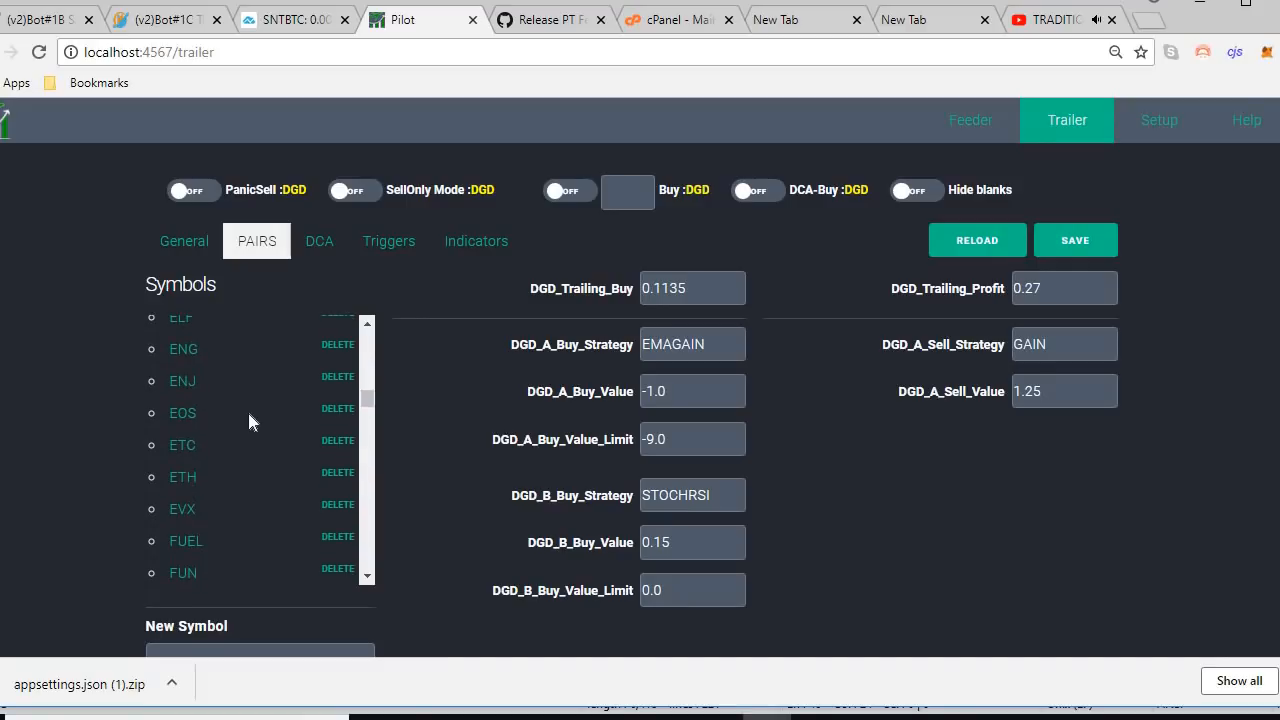
scroll(249, 414, "down", 5)
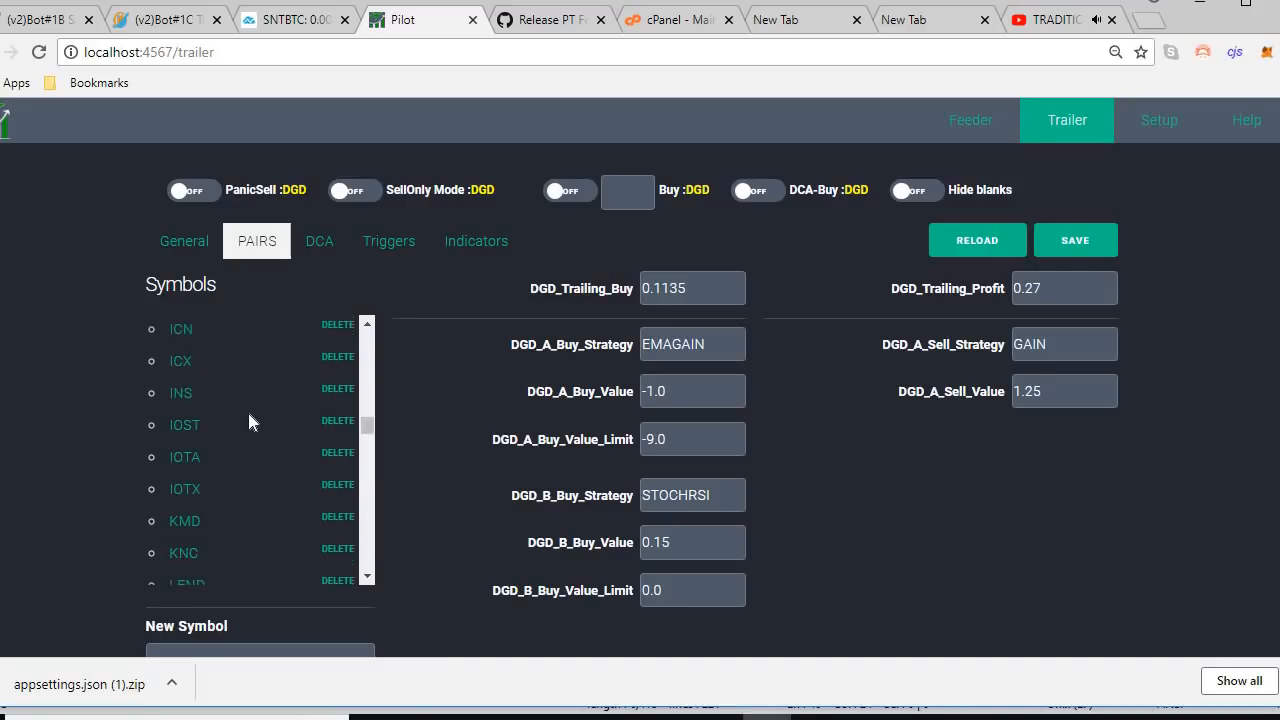
scroll(249, 415, "up", 10)
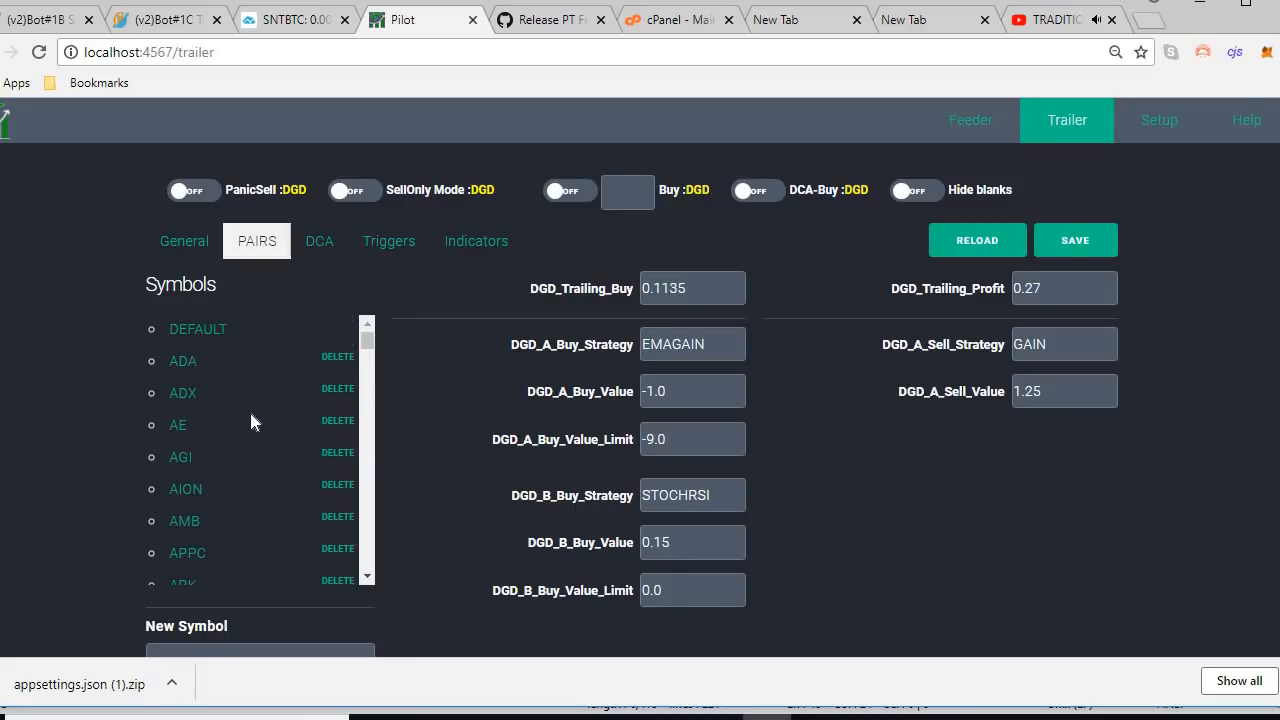
scroll(248, 408, "down", 3)
scroll(245, 415, "up", 3)
- Find ETH on the page and examine its PAIRS trailing, buy strategy and sell strategy settings
key("ctrl+f")
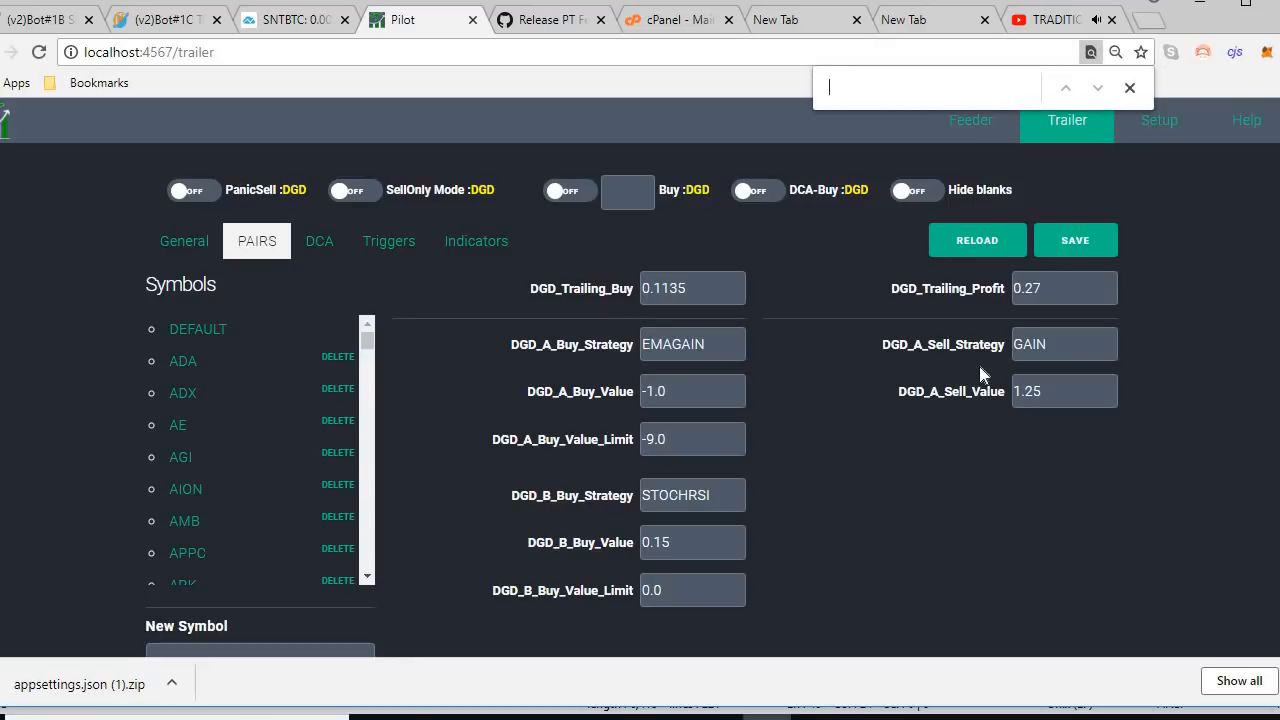
type("ETH")
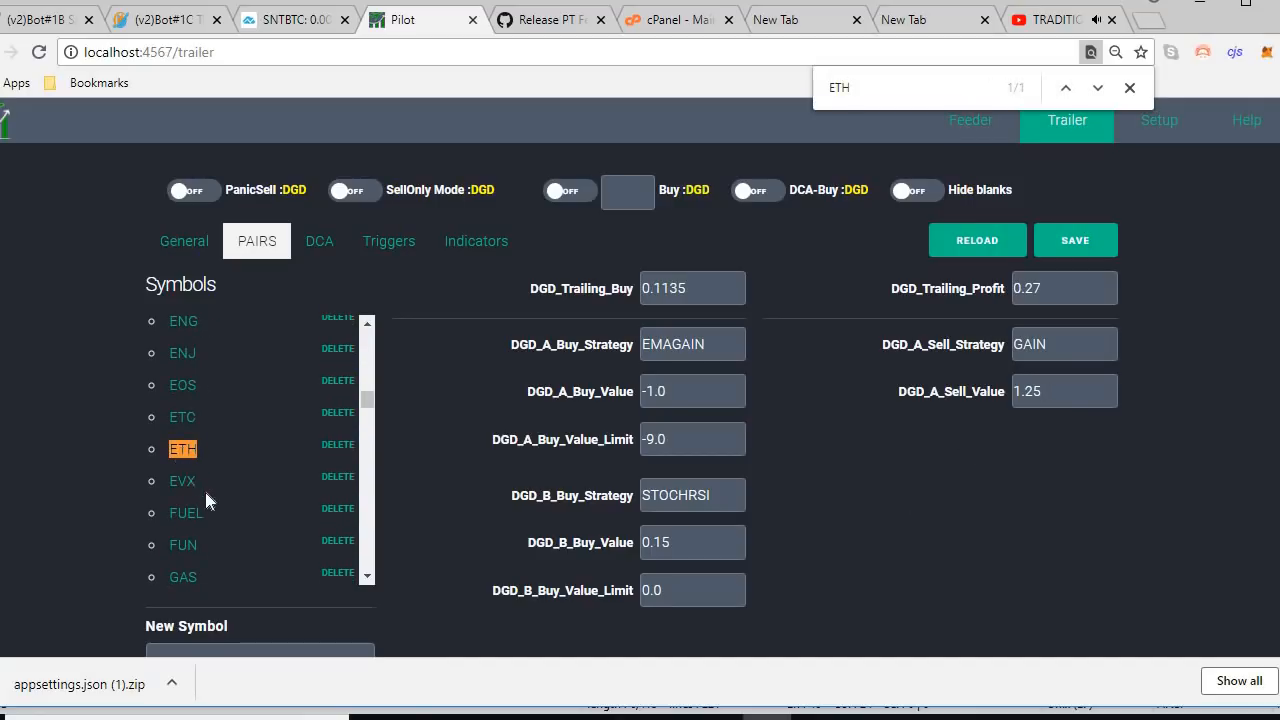
left_click(185, 450)
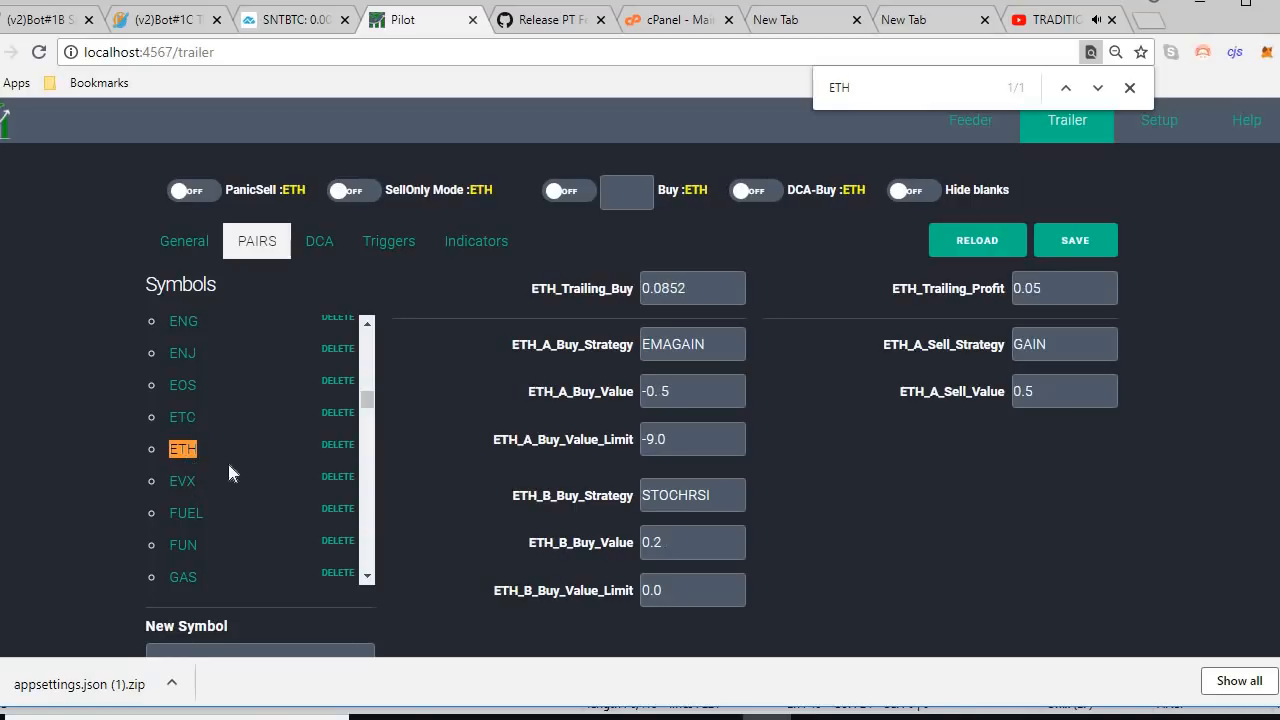
scroll(714, 416, "down", 2)
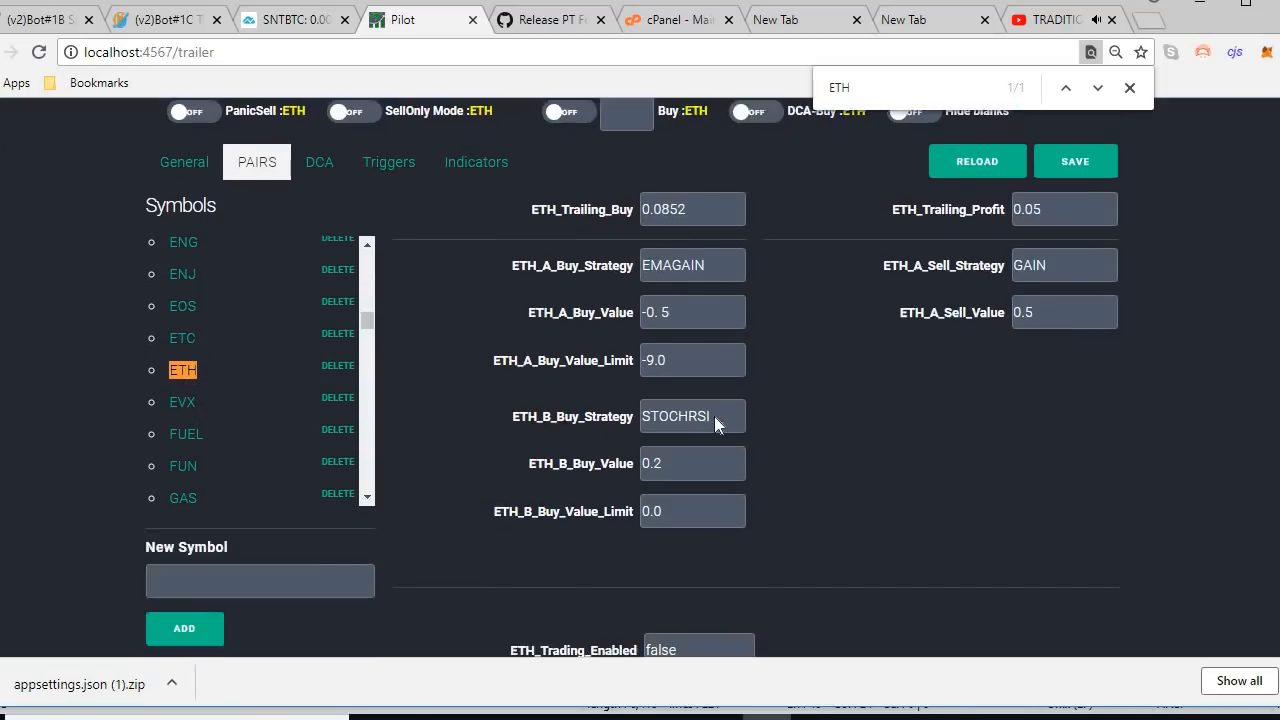
scroll(714, 417, "up", 2)
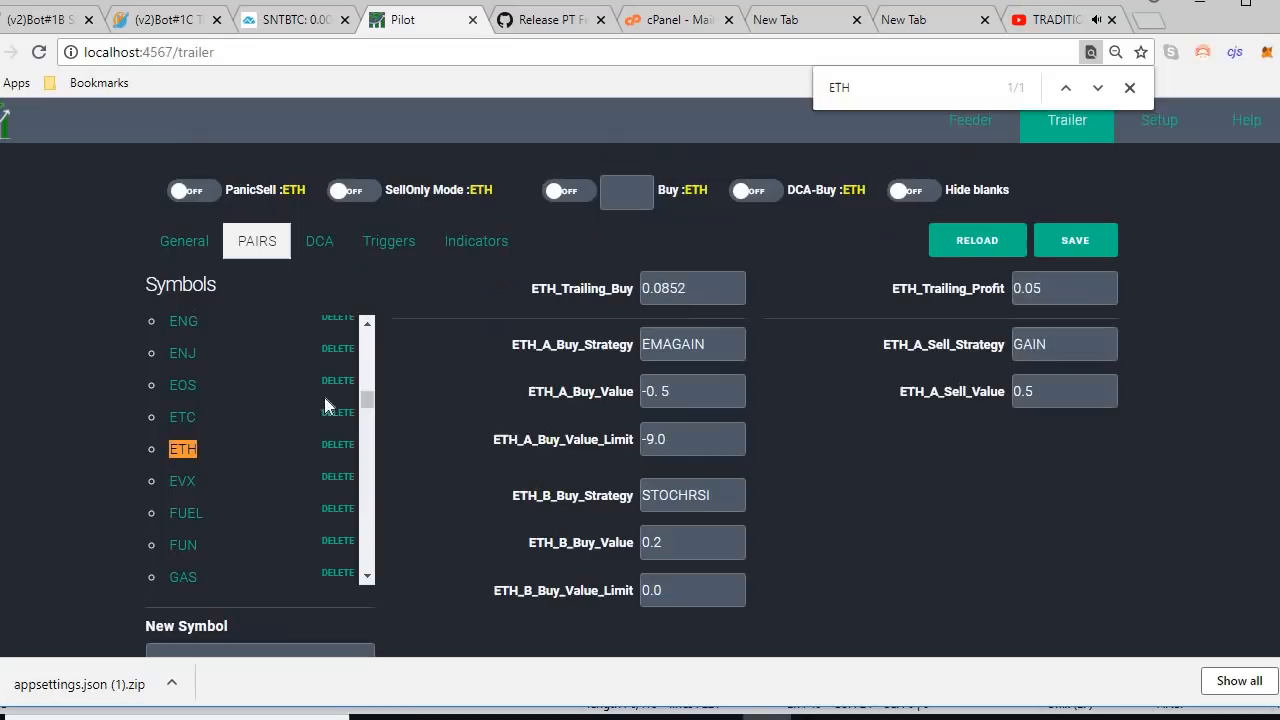
- Switch to the DCA settings and compare the trailing values and SellOnly Mode state of ETH, POE and POWR
left_click(319, 242)
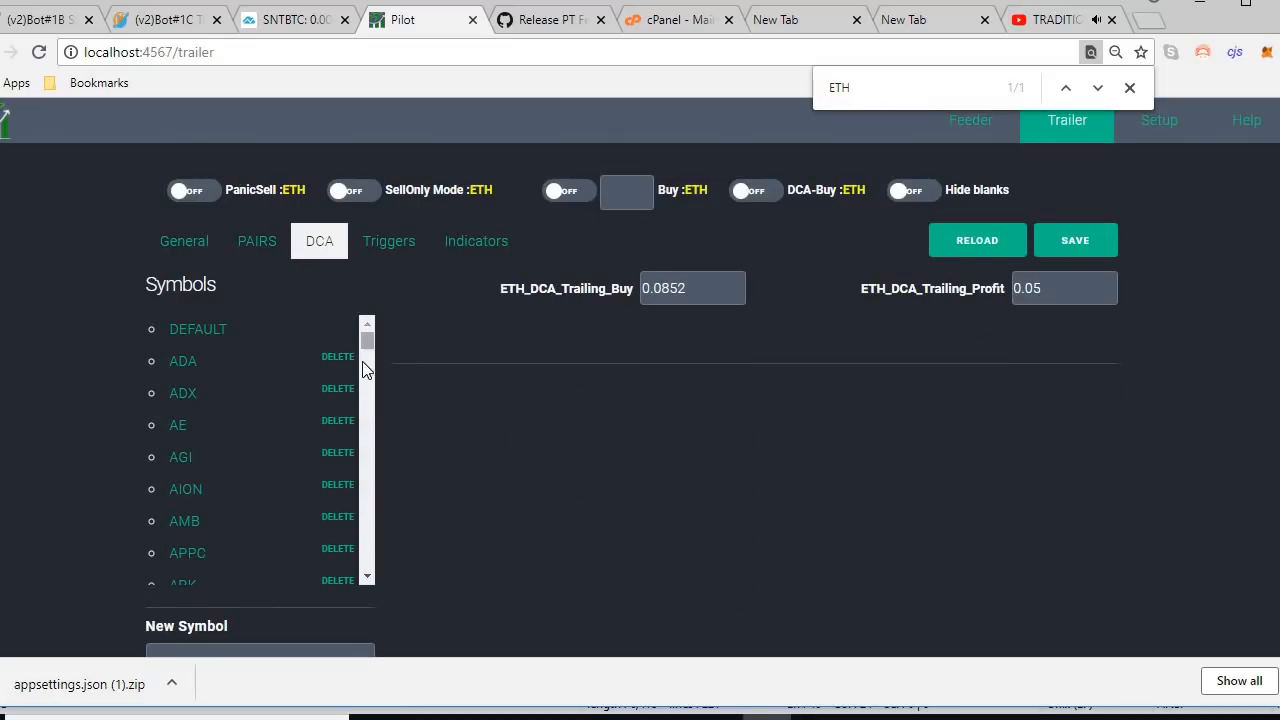
scroll(363, 370, "down", 20)
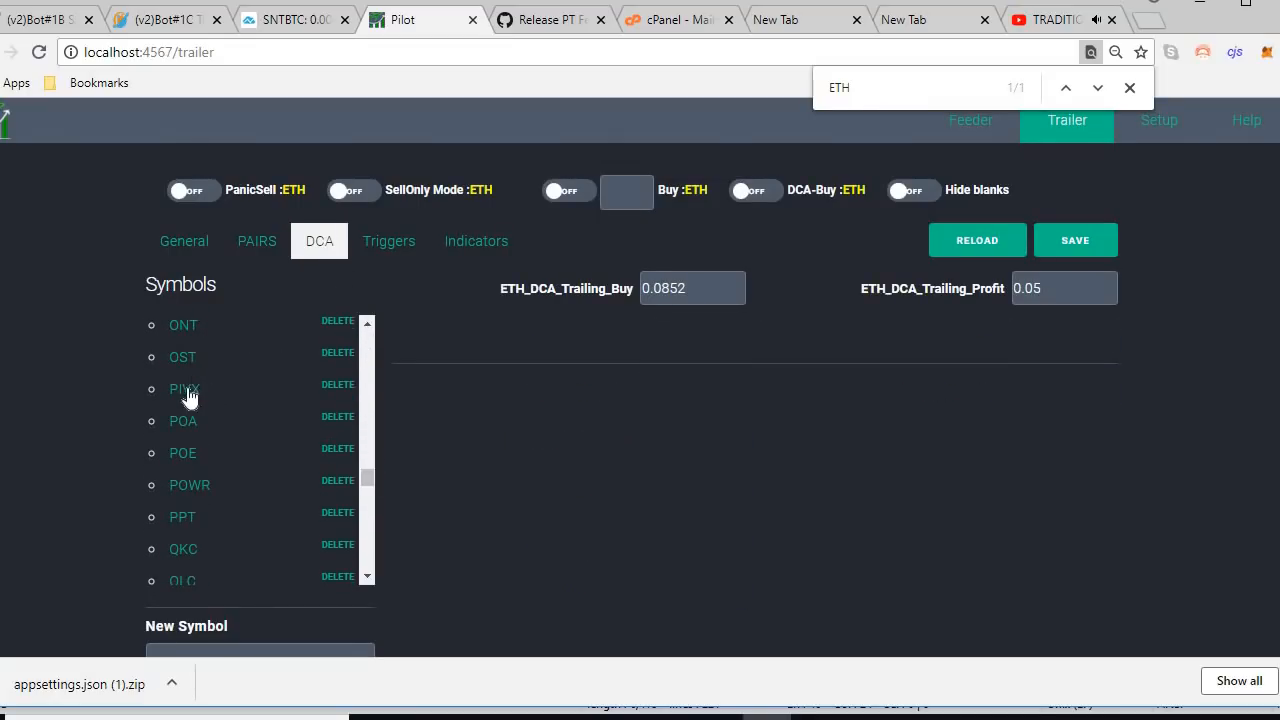
left_click(184, 453)
left_click(189, 485)
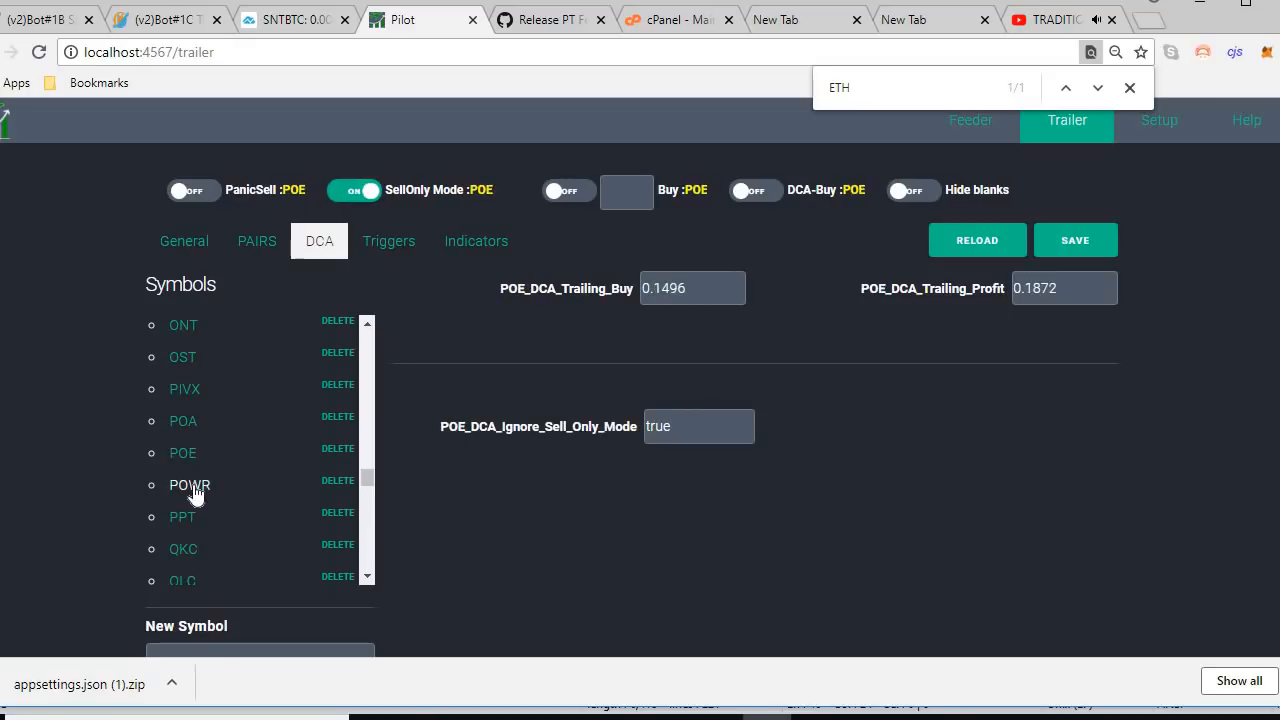
scroll(196, 515, "down", 1)
scroll(190, 480, "up", 1)
left_click(182, 423)
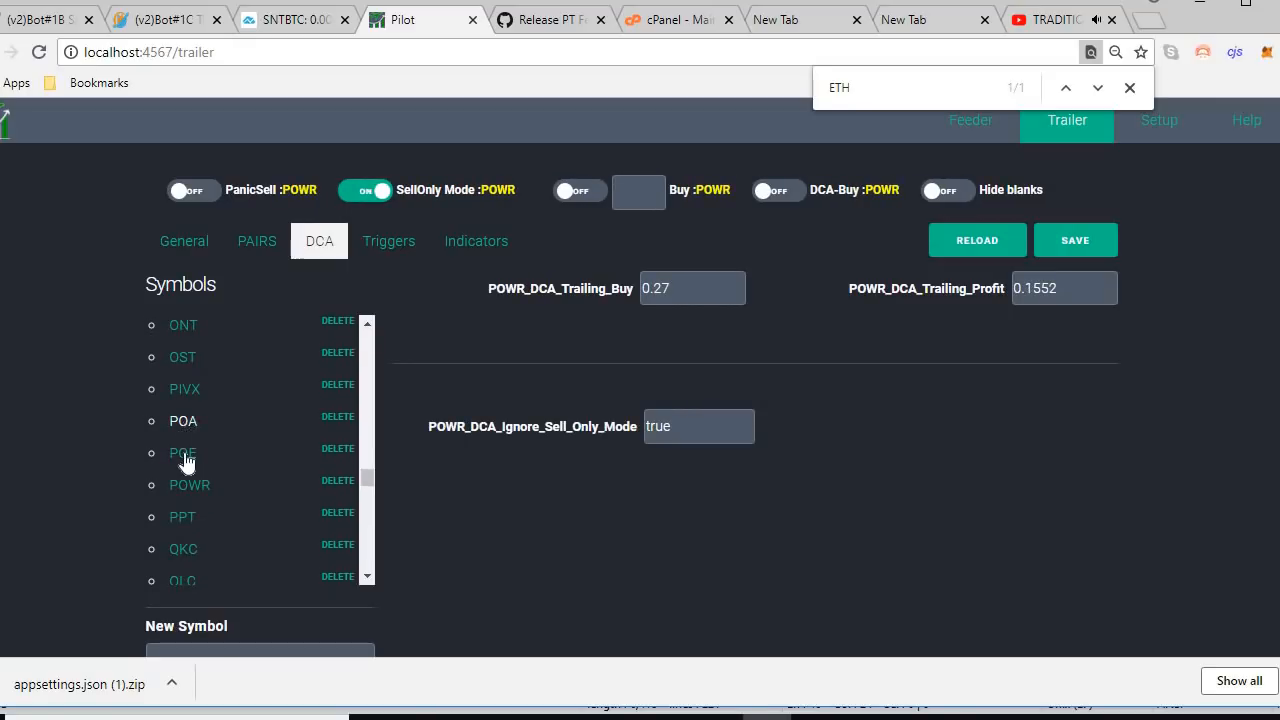
left_click(195, 462)
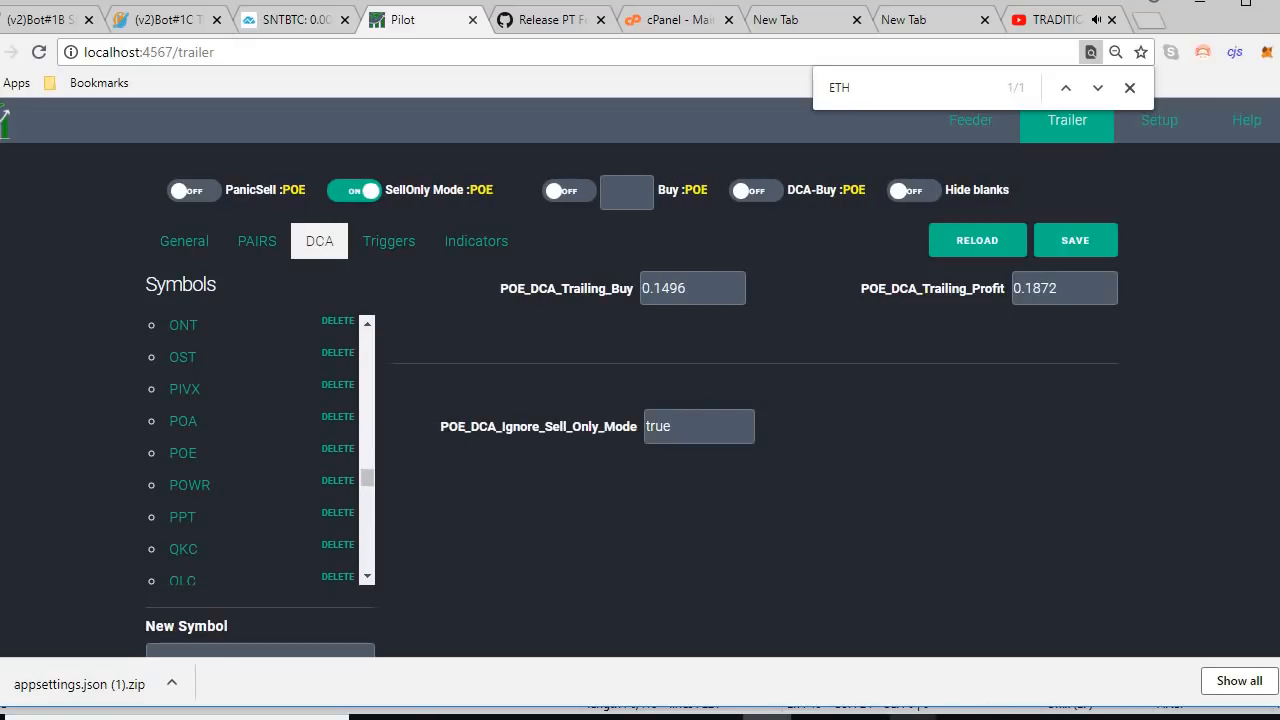
- Check the PT Feeder output in the Command Prompt window for its latest market trend lines, and return to Pilot
mouse_move(913, 718)
left_click(1005, 690)
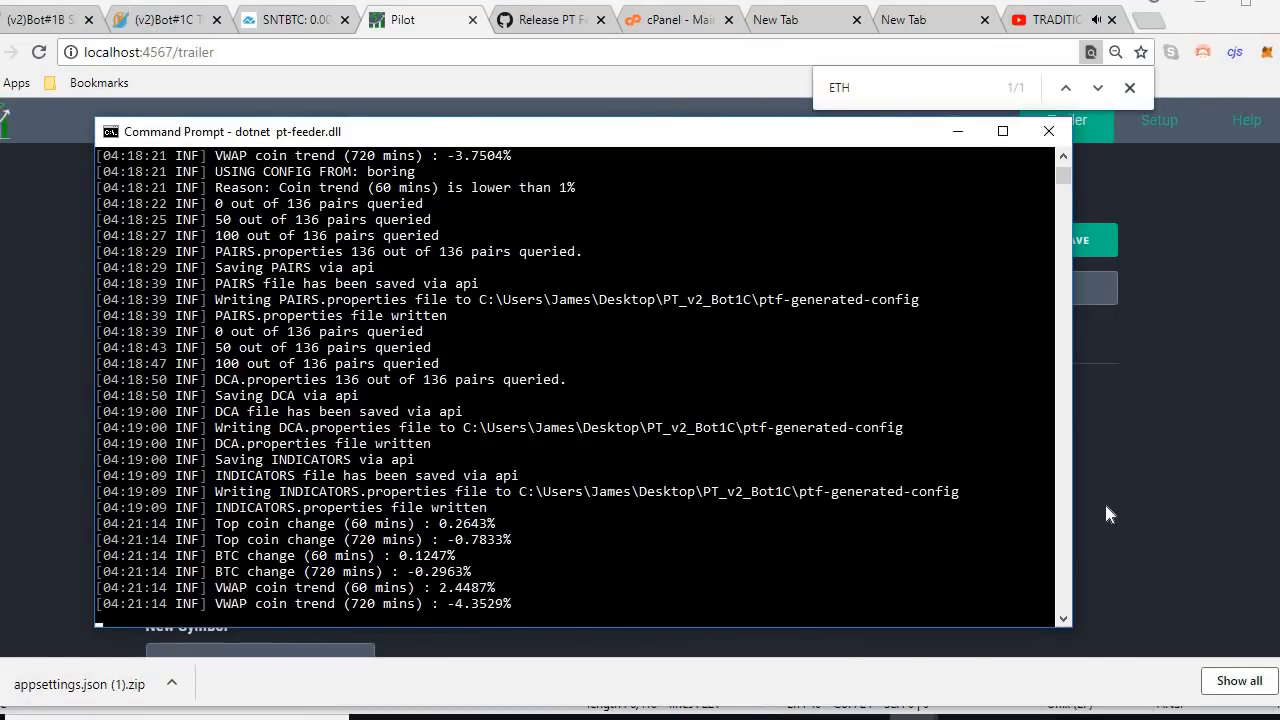
left_click(1165, 475)
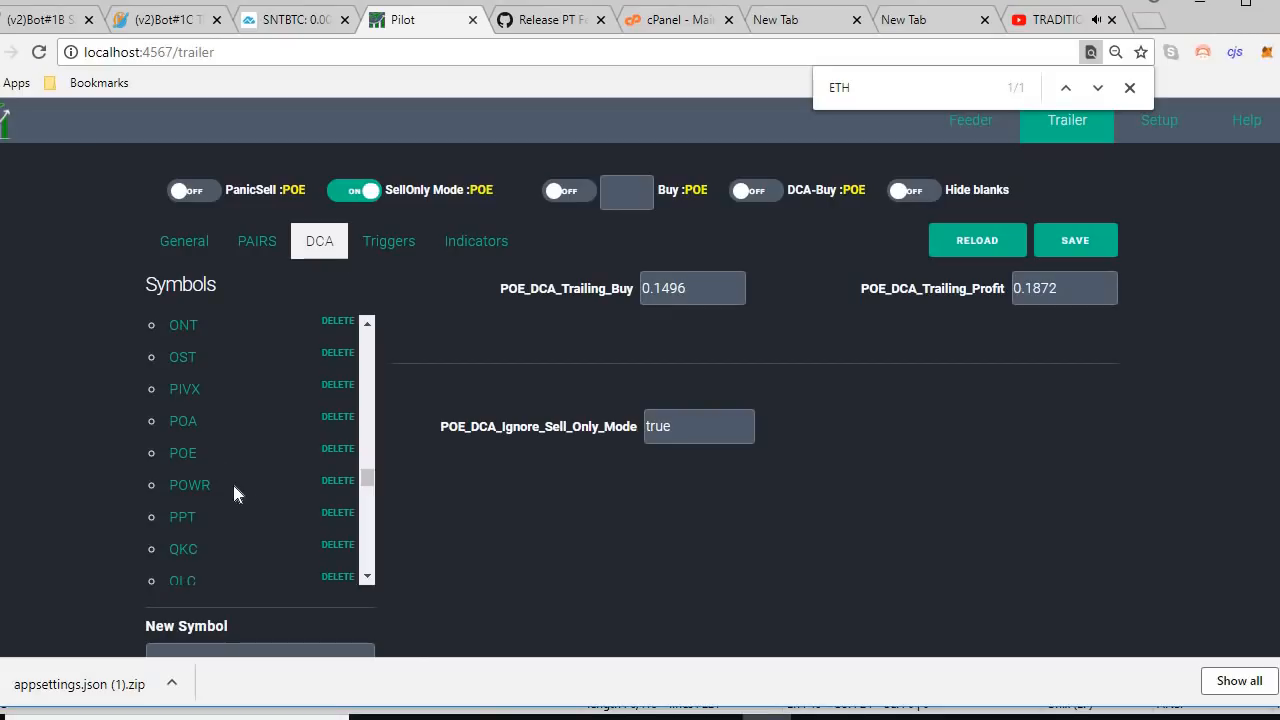
- Inspect the DCA settings and SellOnly Mode state of coins further down the list, including THETA and VIA
scroll(200, 530, "down", 4)
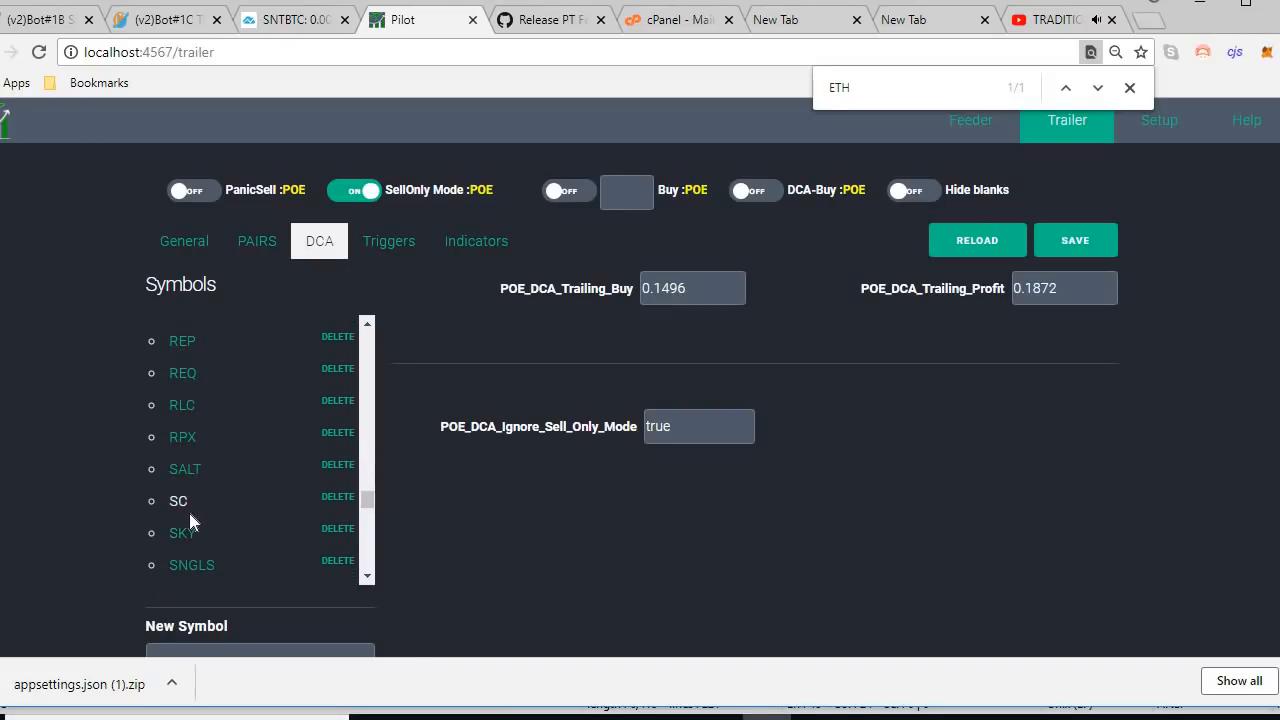
left_click(190, 512)
scroll(195, 500, "down", 3)
left_click(202, 458)
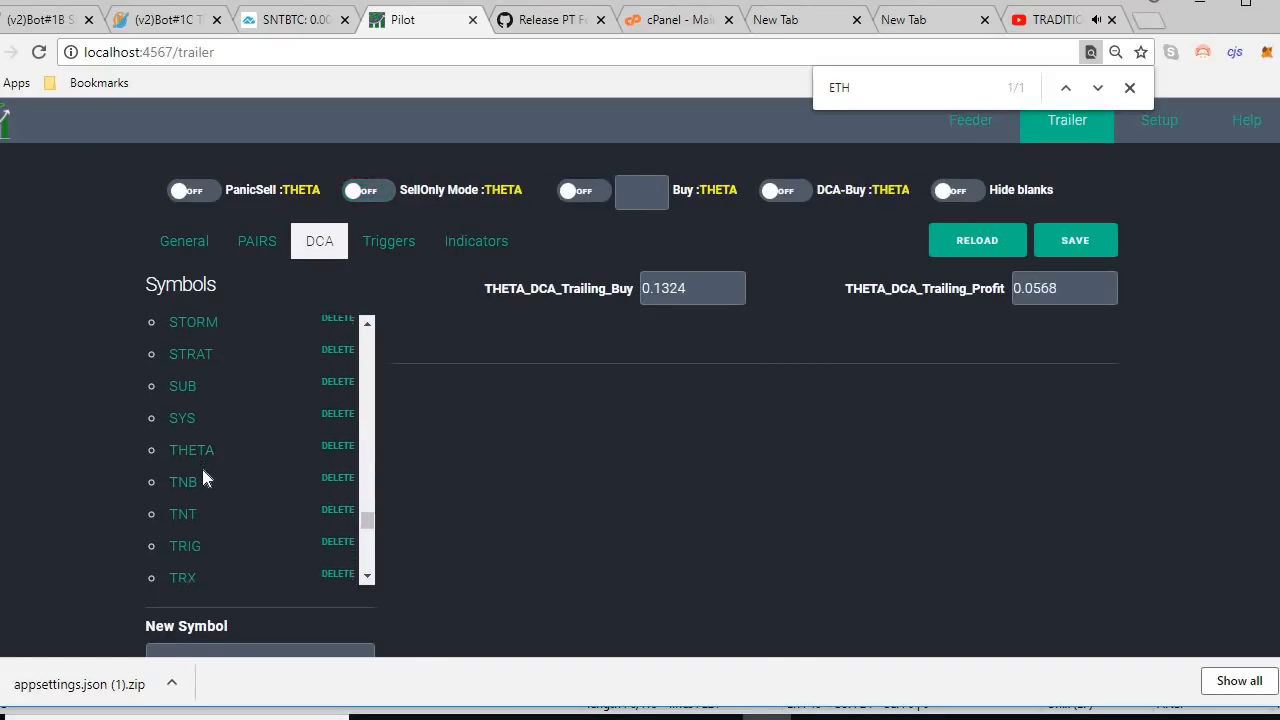
scroll(195, 470, "down", 2)
left_click(188, 458)
left_click(185, 477)
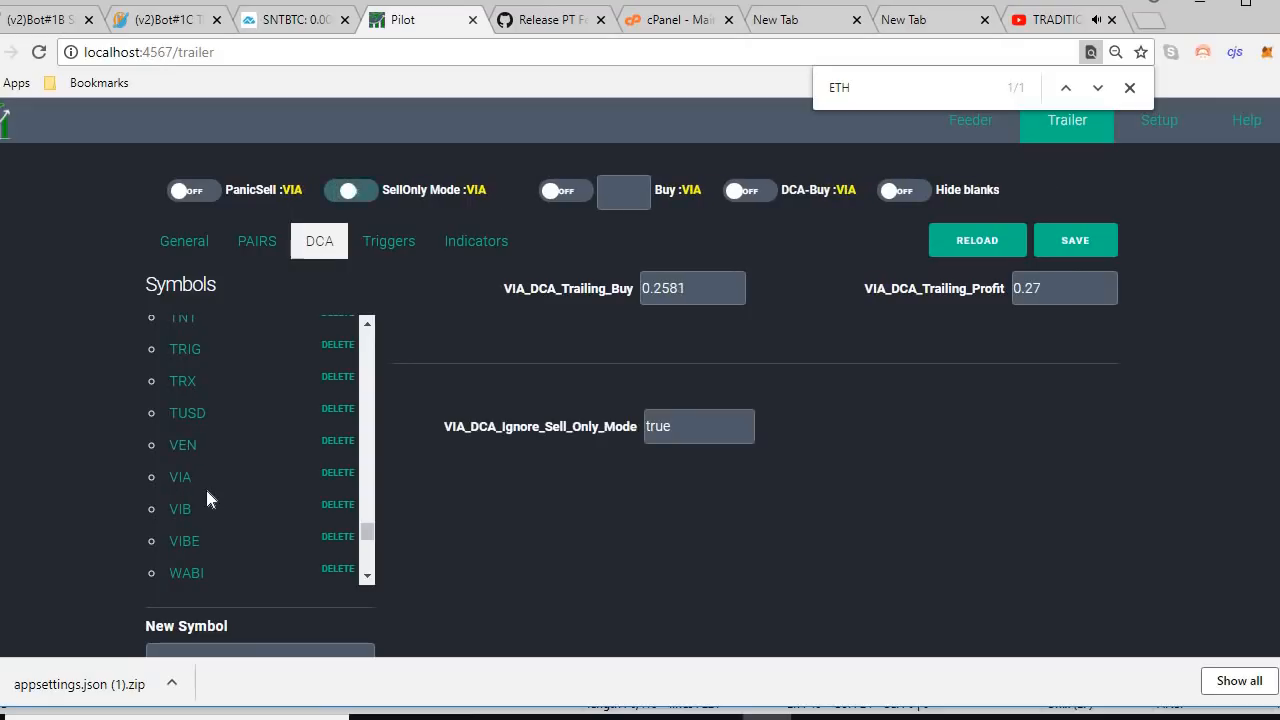
scroll(205, 484, "down", 1)
scroll(207, 492, "down", 1)
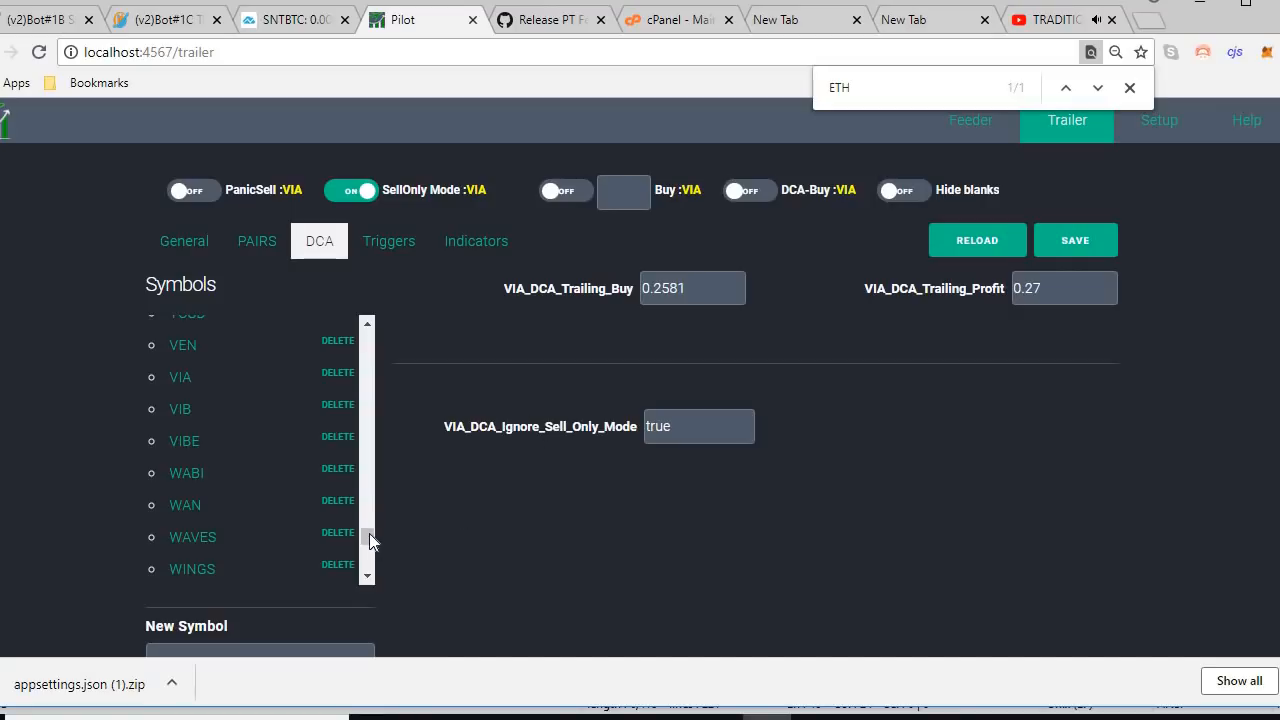
- Find BCC in the DCA symbol list and review the DCA settings of BCC, ADA and AE
left_click_drag(369, 533, 370, 500)
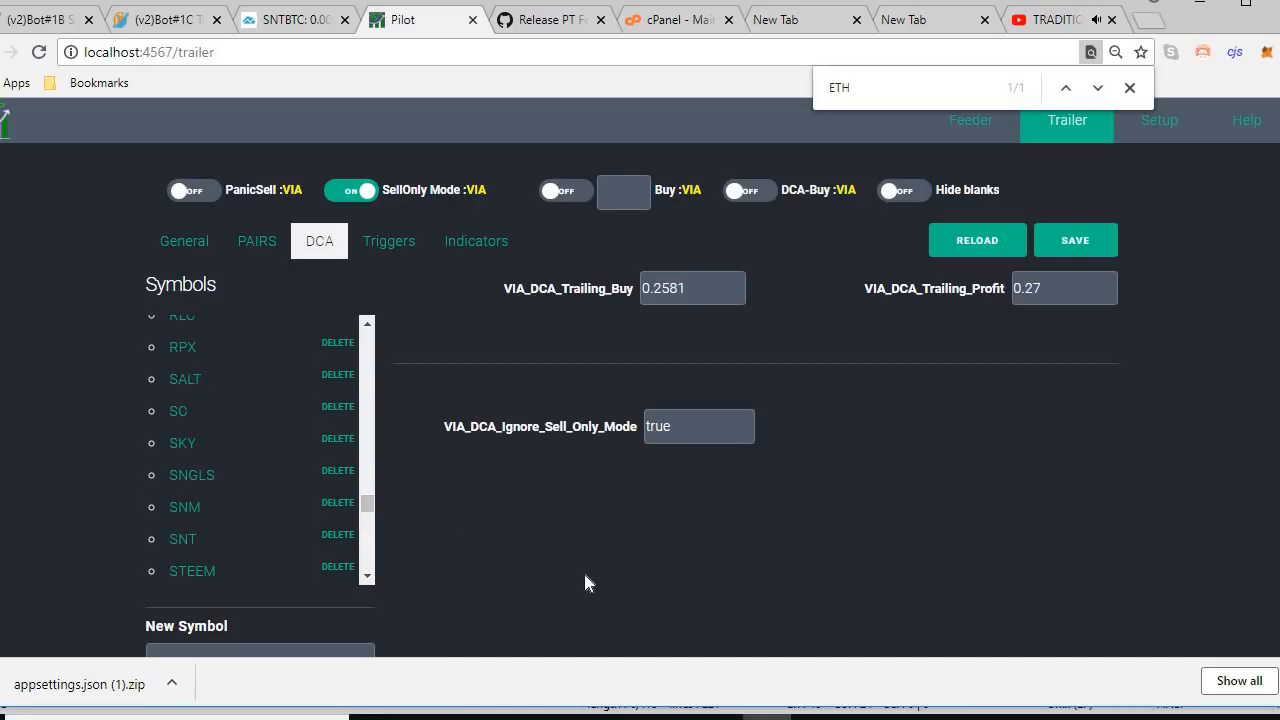
left_click(870, 85)
type("BCC")
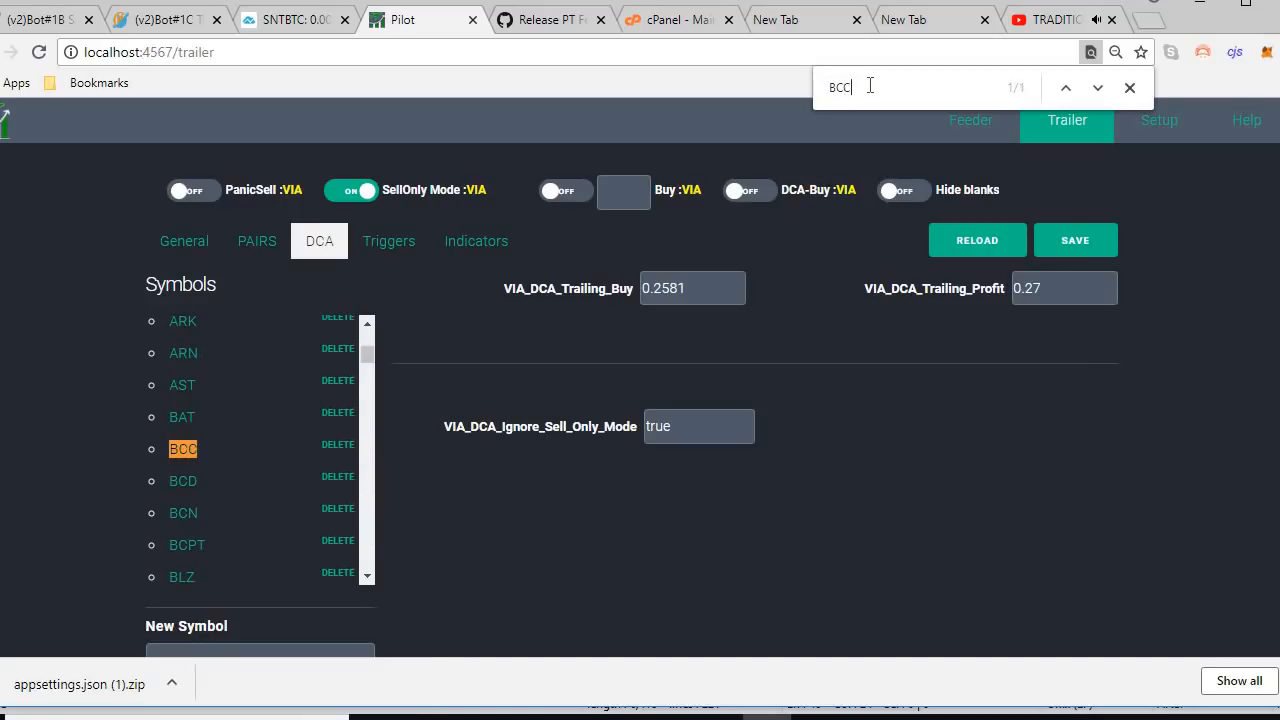
left_click(183, 450)
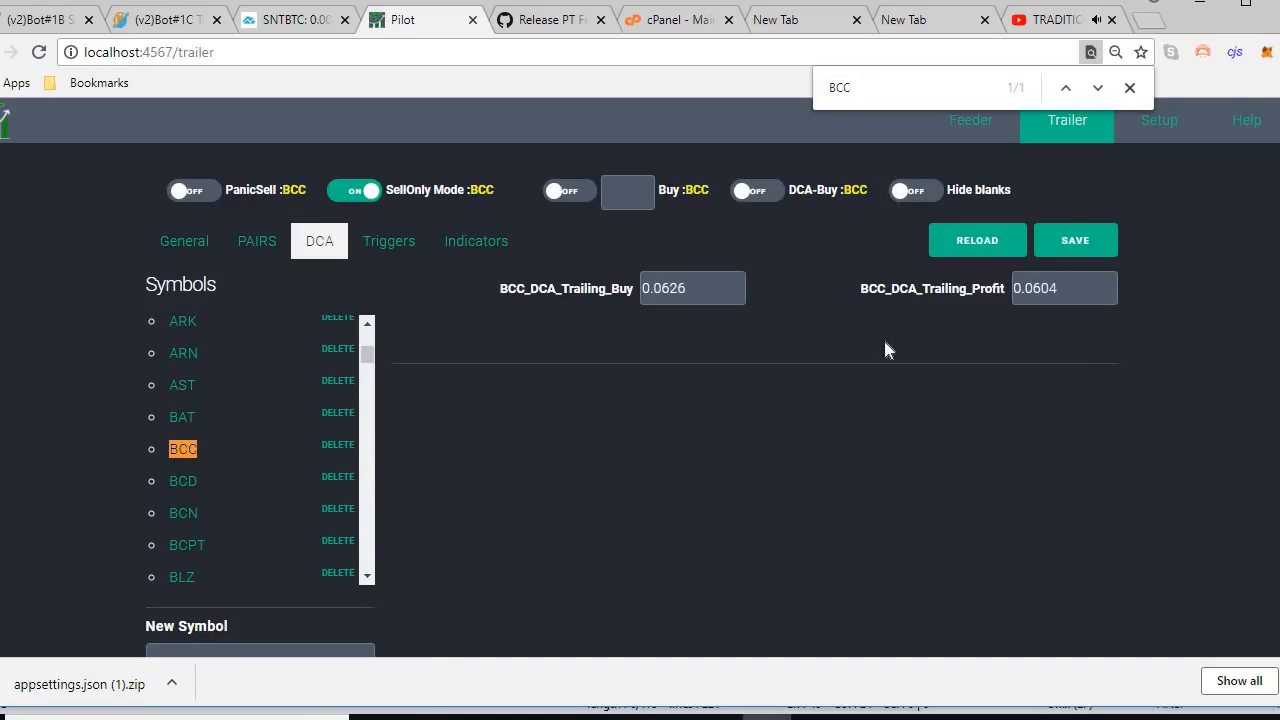
scroll(368, 358, "up", 3)
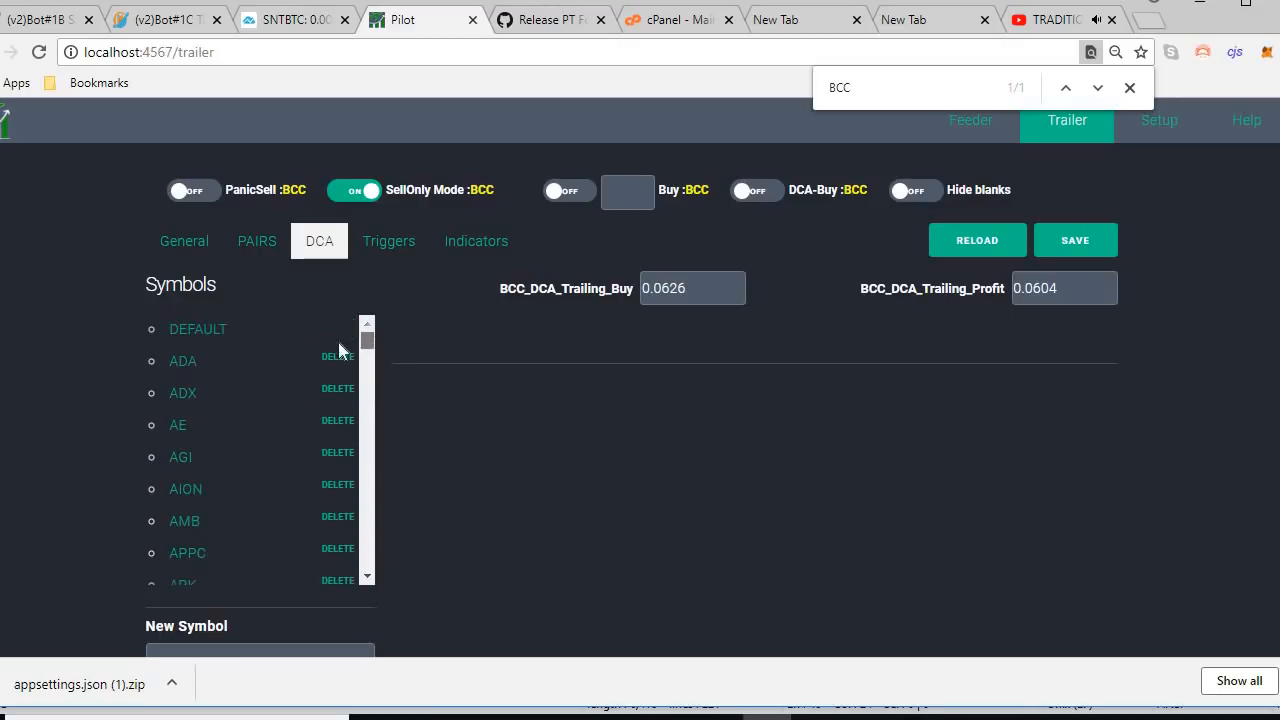
left_click(183, 364)
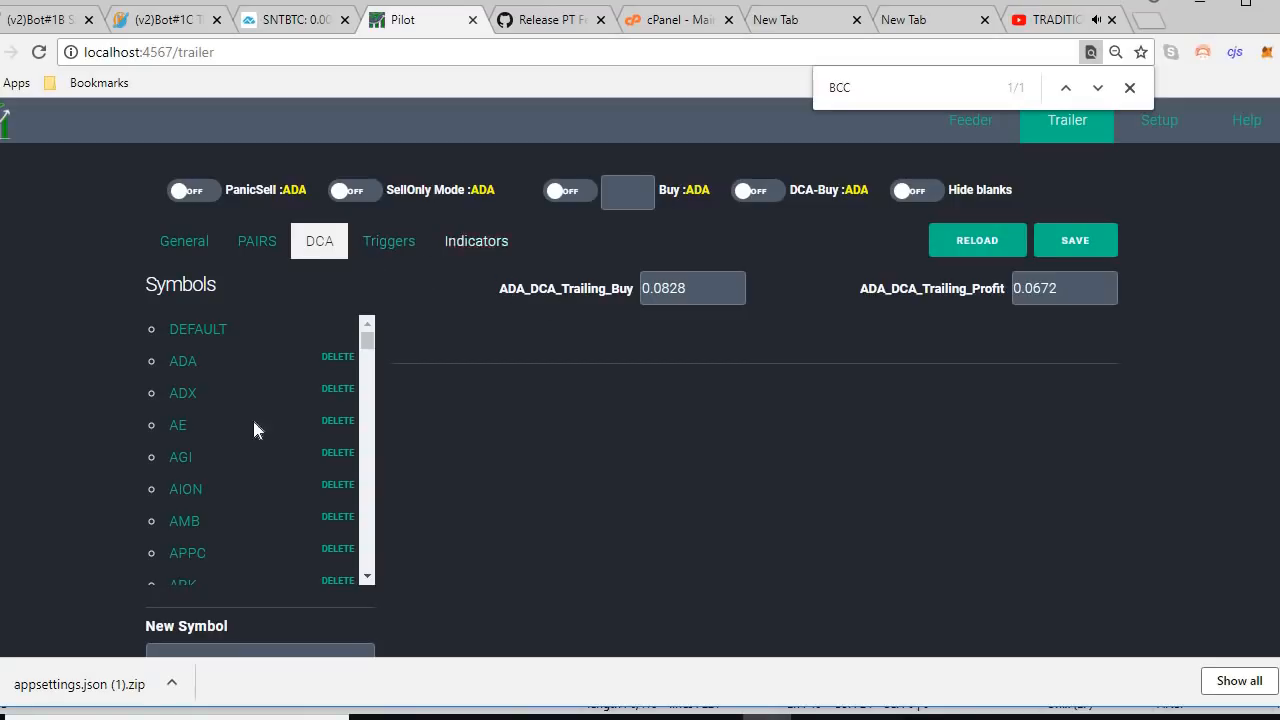
left_click(178, 427)
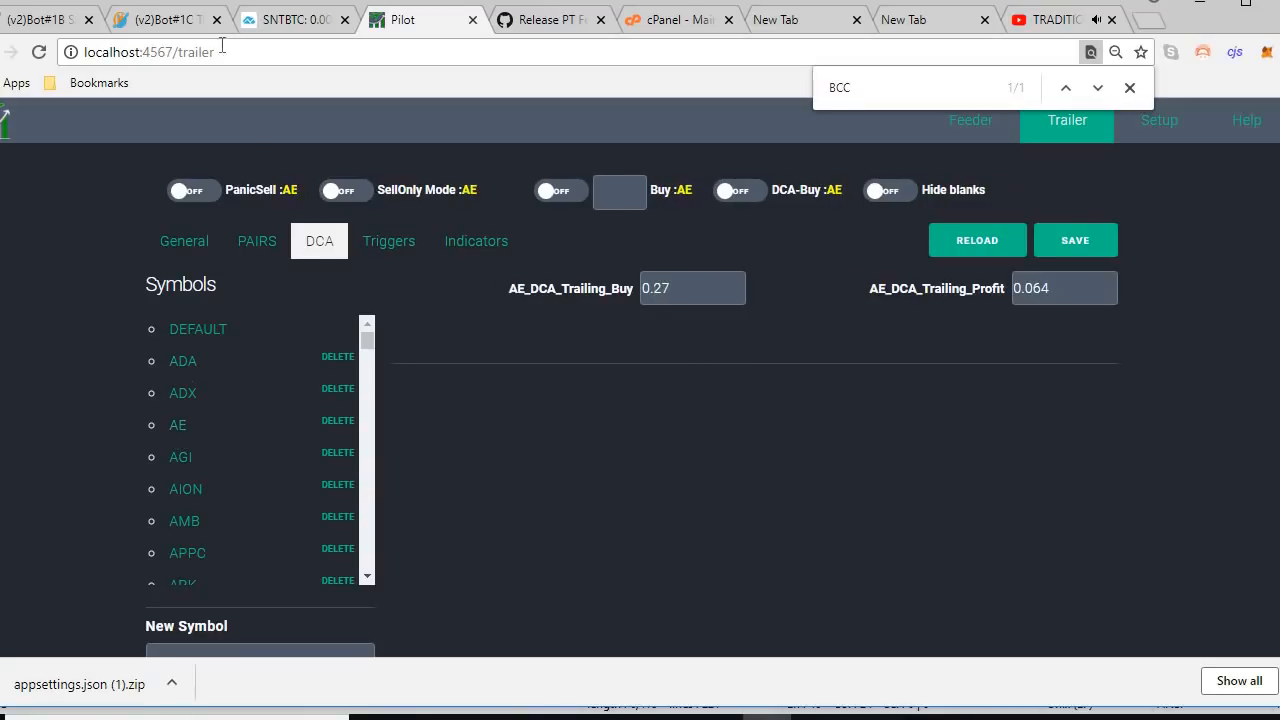
- Switch to ProfitTrailer, read through the PAIRS config around AGI and AMB, and open the Pairs log
left_click(171, 21)
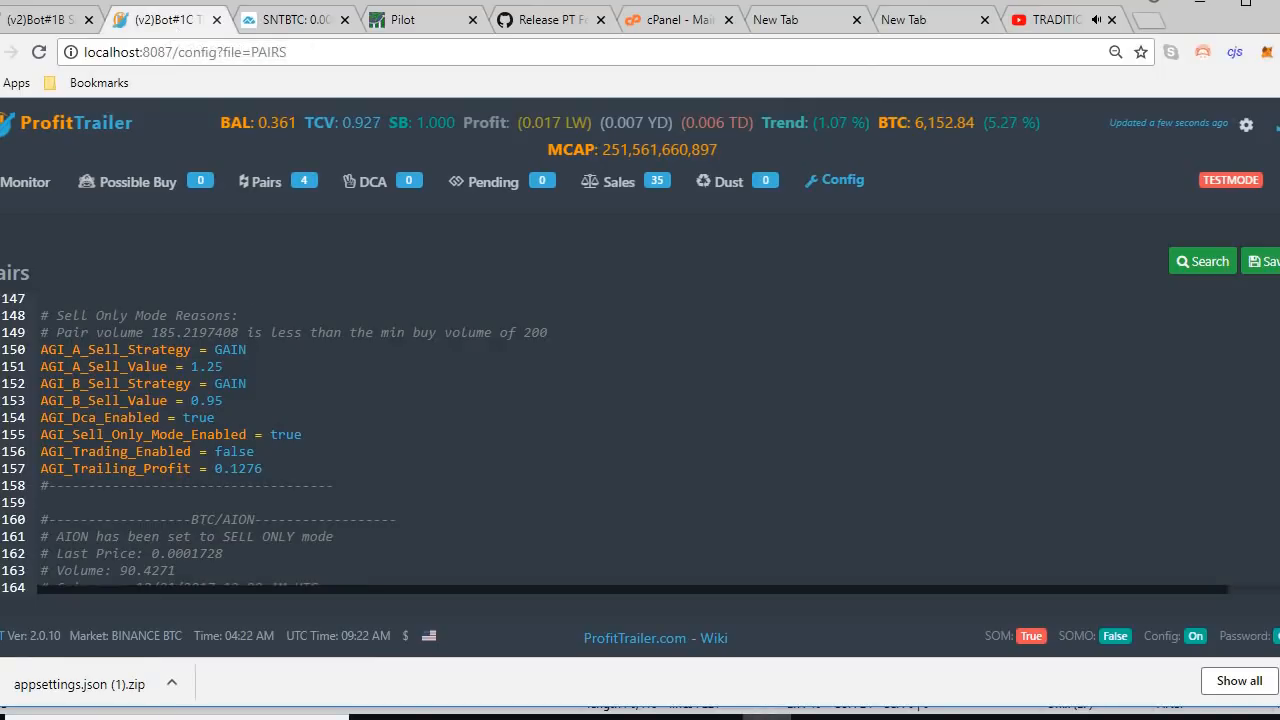
scroll(254, 291, "down", 3)
scroll(272, 420, "down", 5)
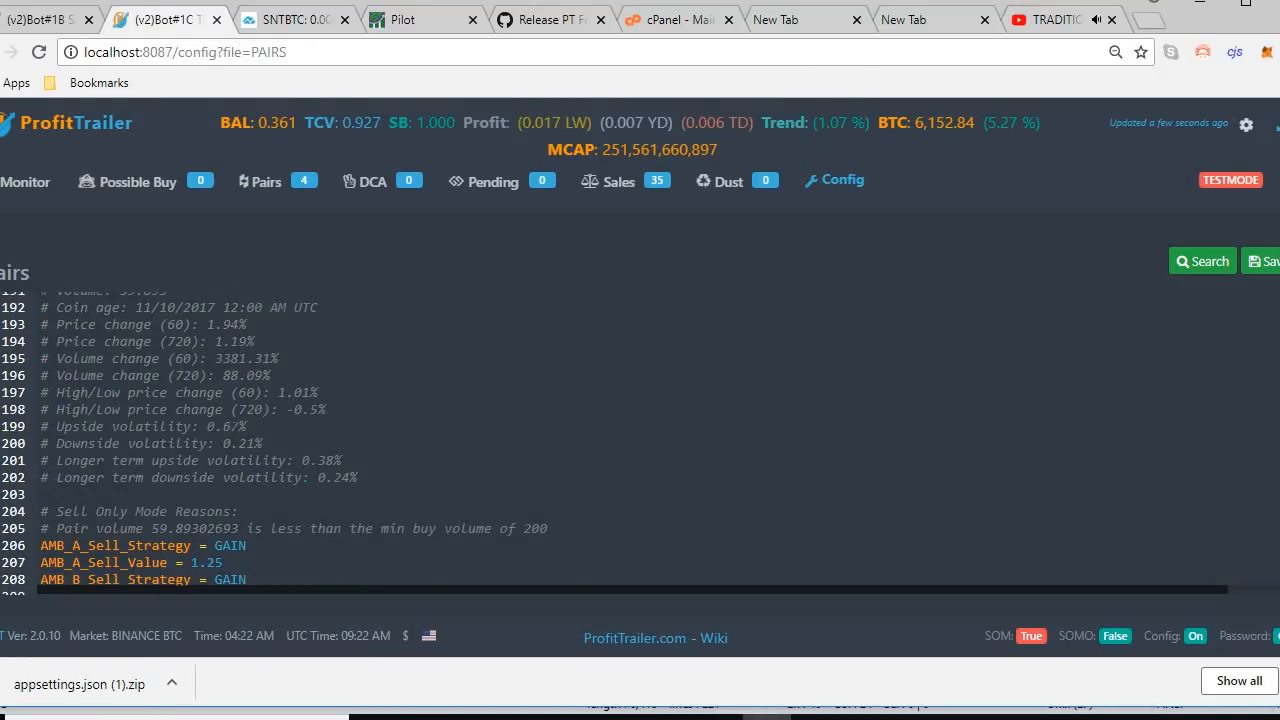
scroll(272, 420, "up", 5)
left_click(279, 194)
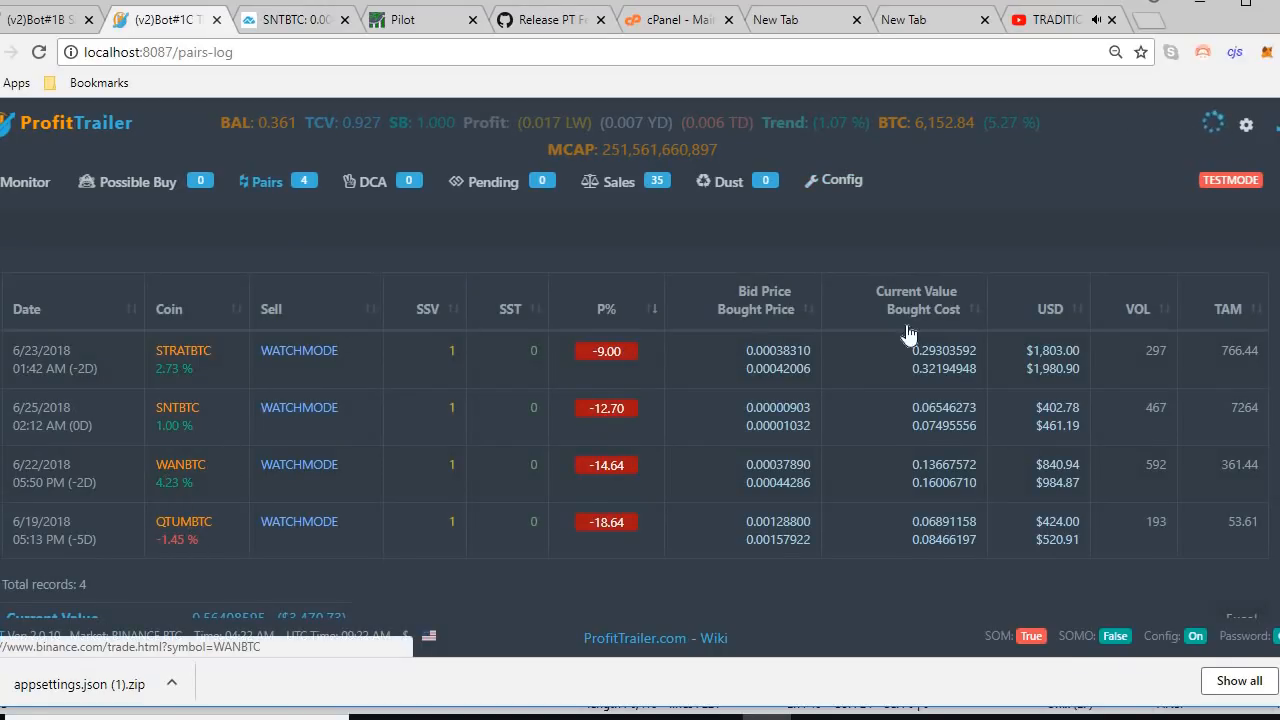
- Return to Pilot and check the PAIRS settings of AE and AGI, including their SellOnly Mode state
left_click(402, 20)
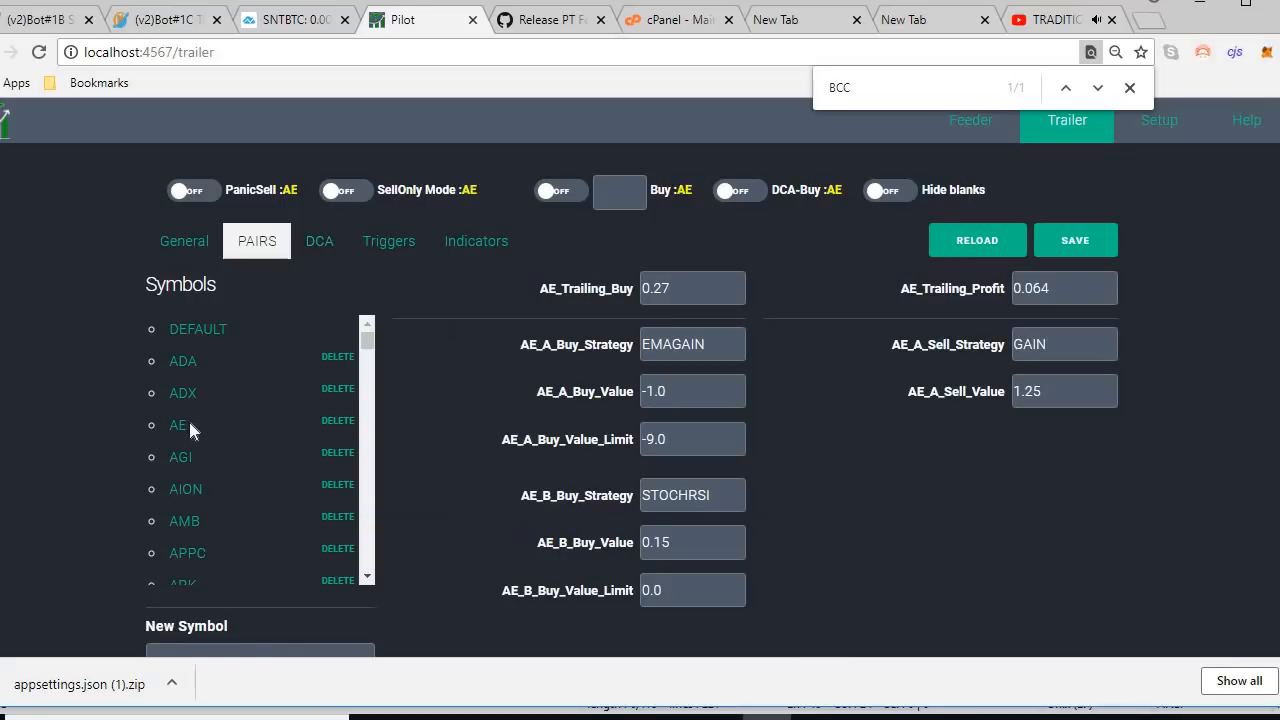
left_click(184, 460)
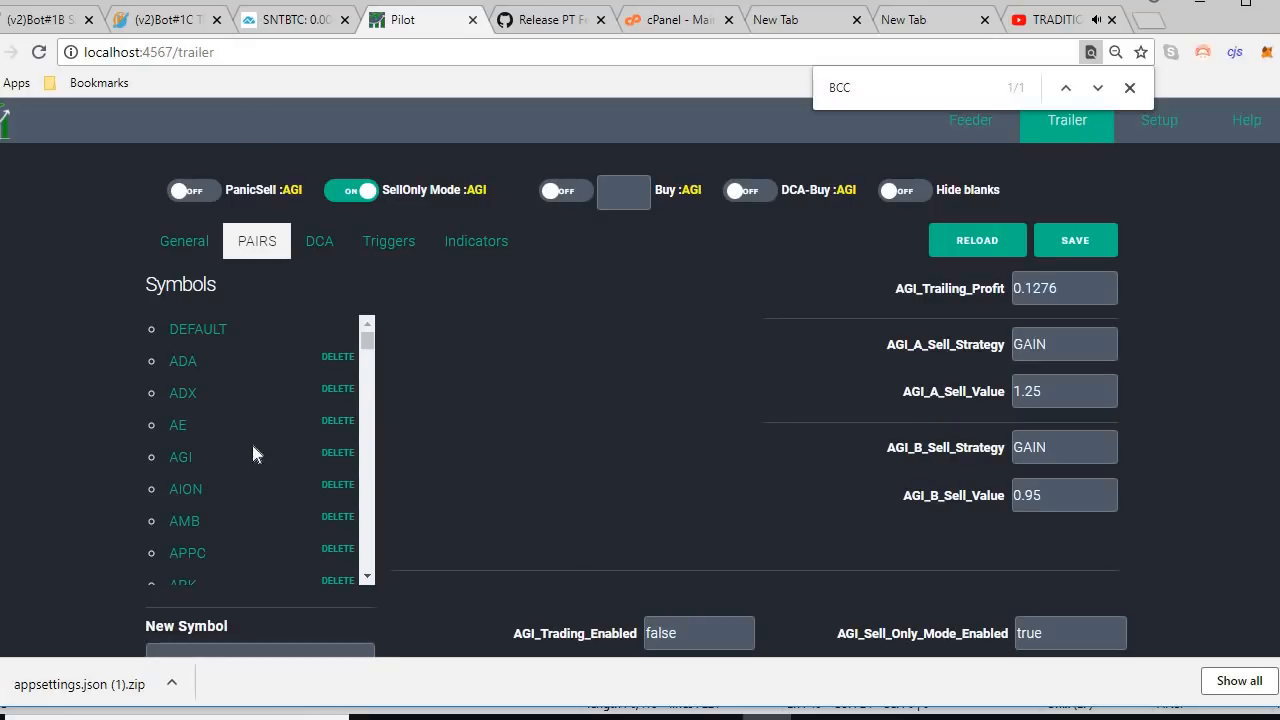
- Open the Feeder's appsettings.json and review its PtFeeder section, including the trailing profit, trailing buy and coin list settings
left_click(970, 122)
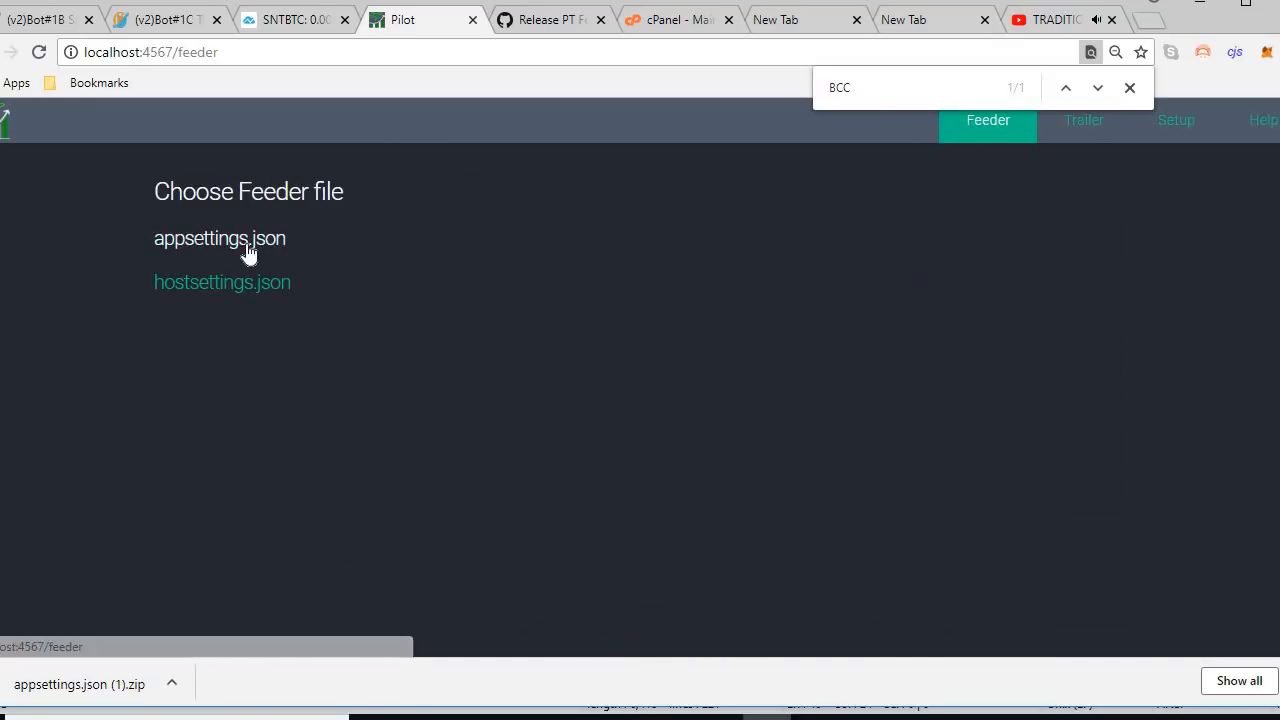
left_click(197, 249)
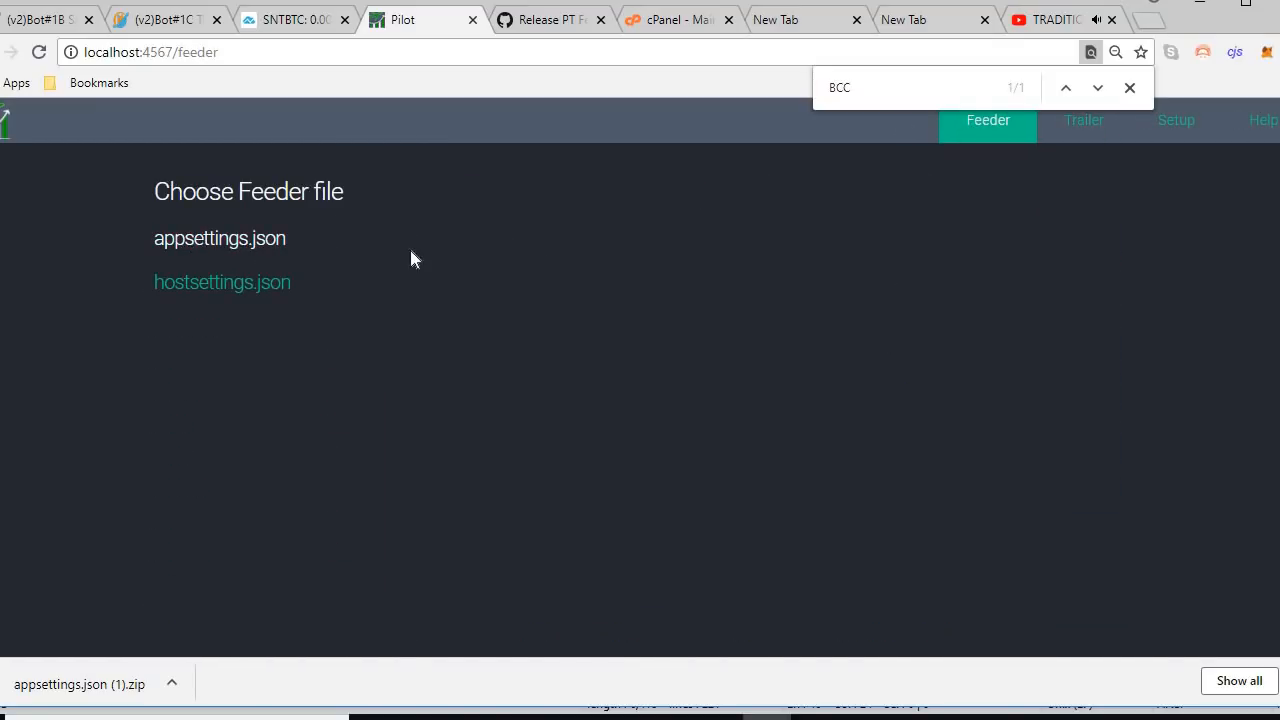
scroll(575, 305, "down", 1)
scroll(580, 310, "up", 1)
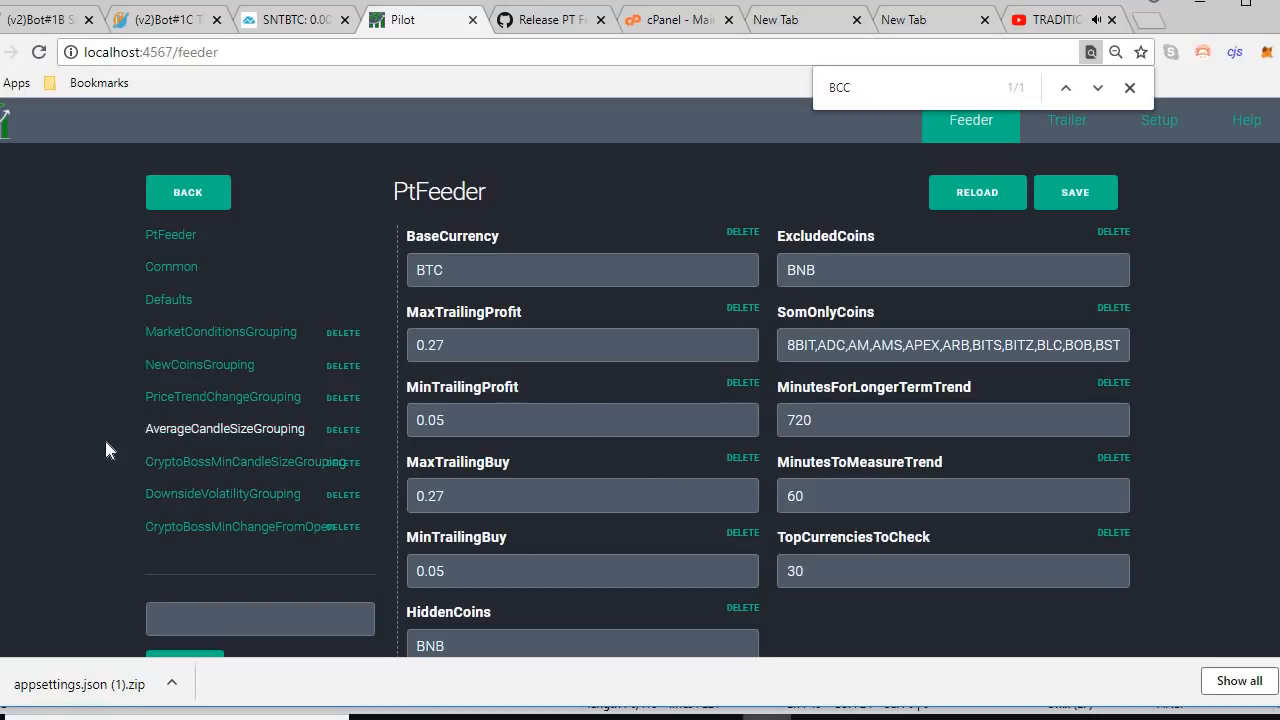
scroll(690, 440, "down", 2)
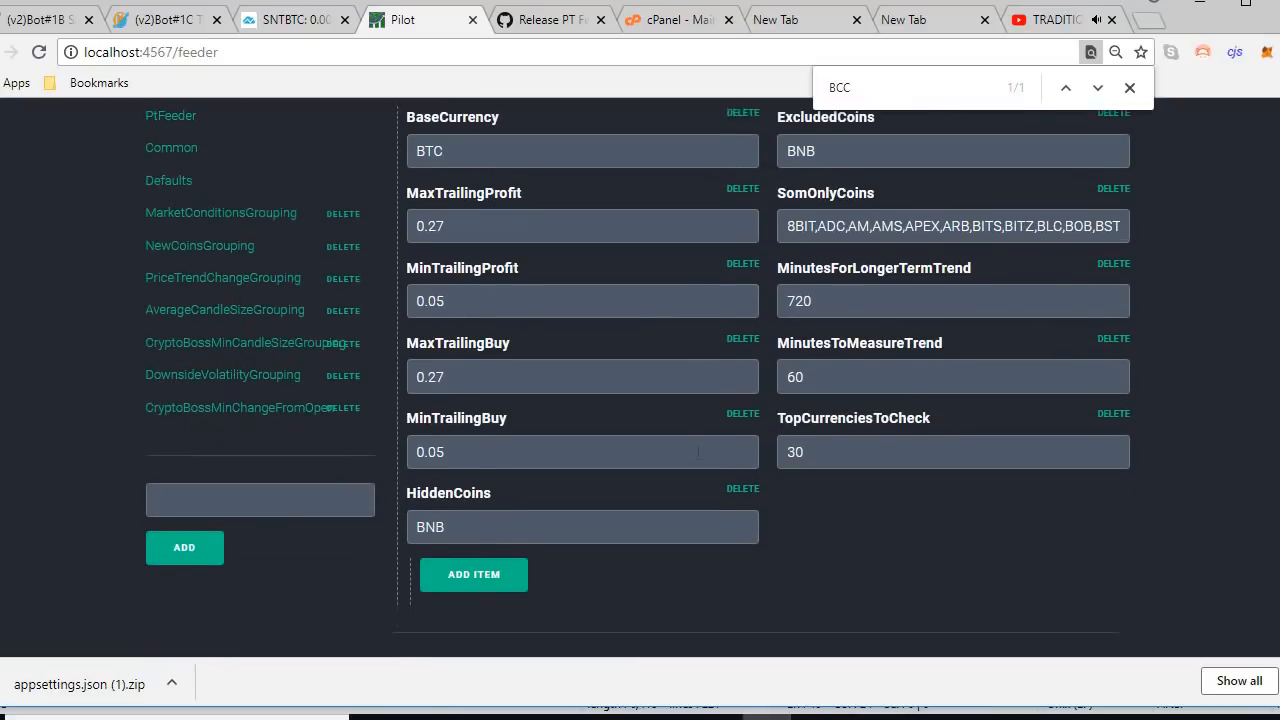
scroll(684, 454, "up", 2)
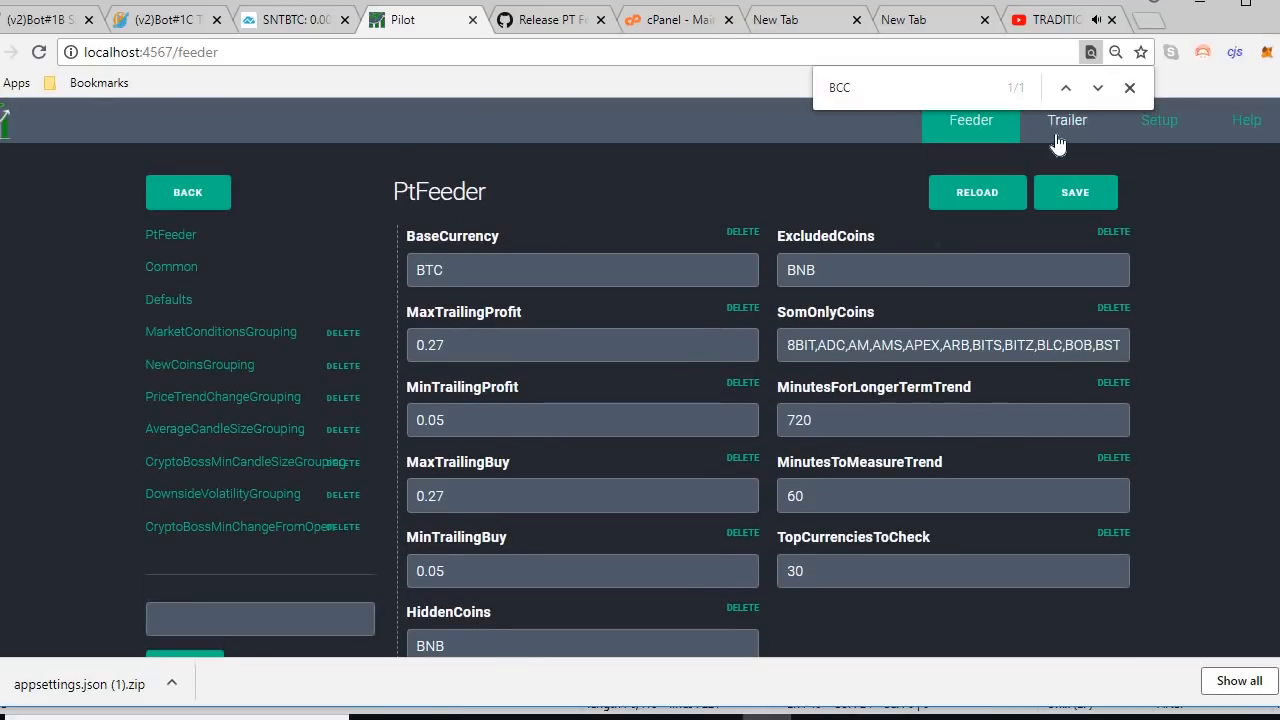
- Return to the Trailer configuration and display the DEFAULT symbol's PAIRS settings
left_click(1067, 125)
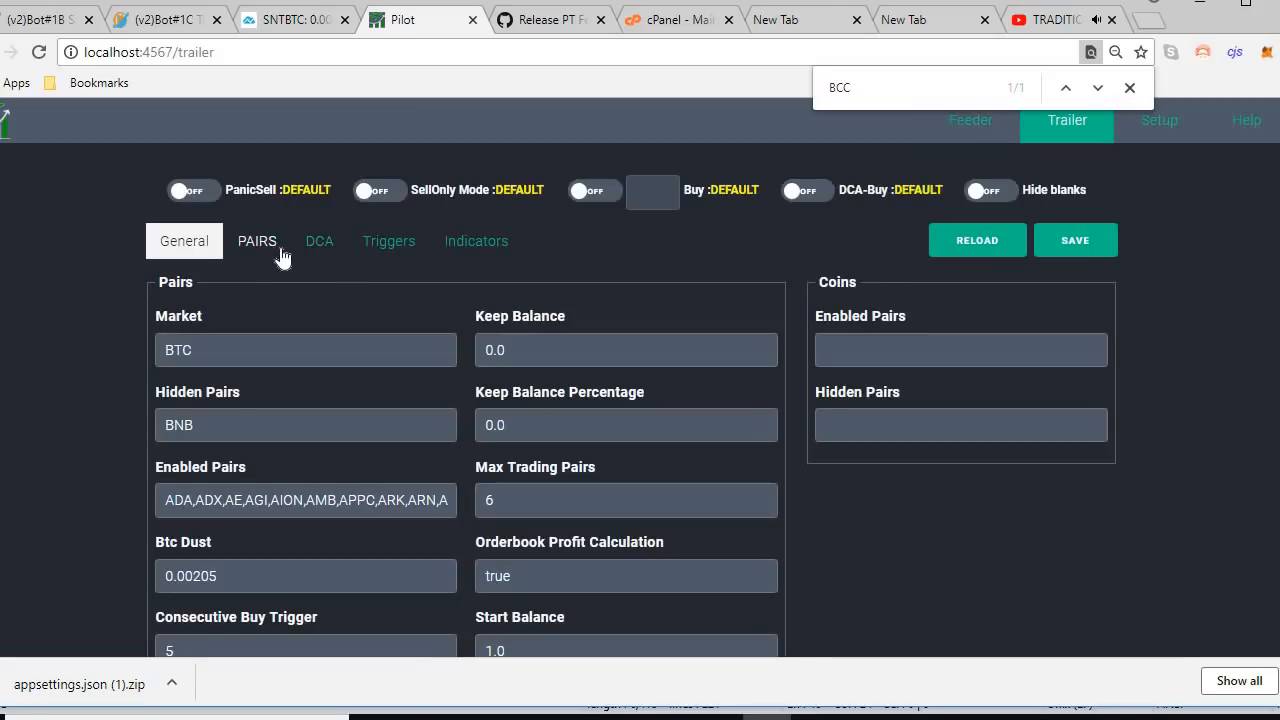
left_click(257, 241)
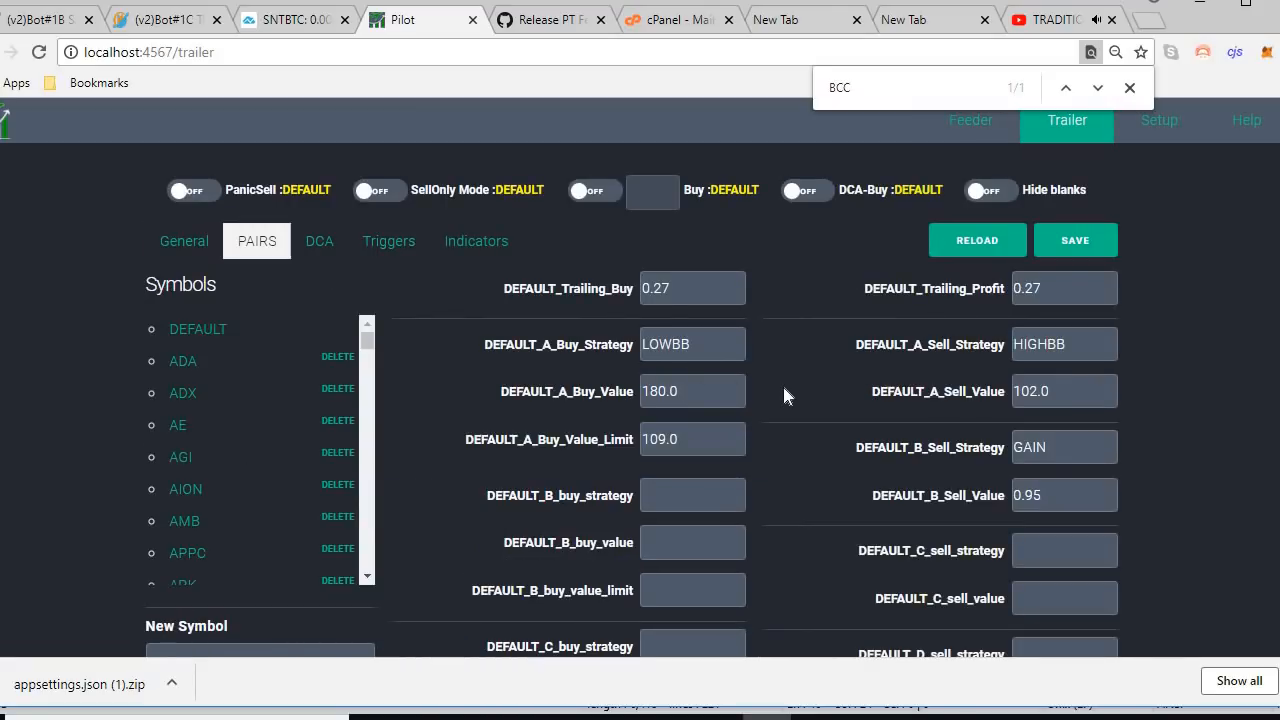